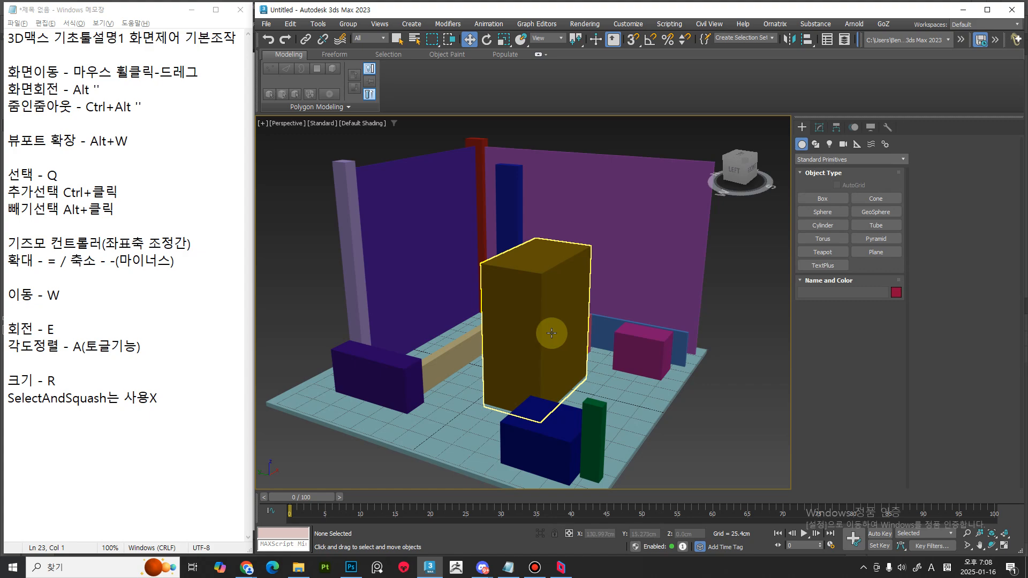
In the Notepad notes, add "축소" after "뷰포트 확장" on the viewport line
{"action": "key", "text": "alt"}
{"action": "middle_click_drag", "start_coordinate": [548, 320], "coordinate": [532, 338], "text": "alt"}
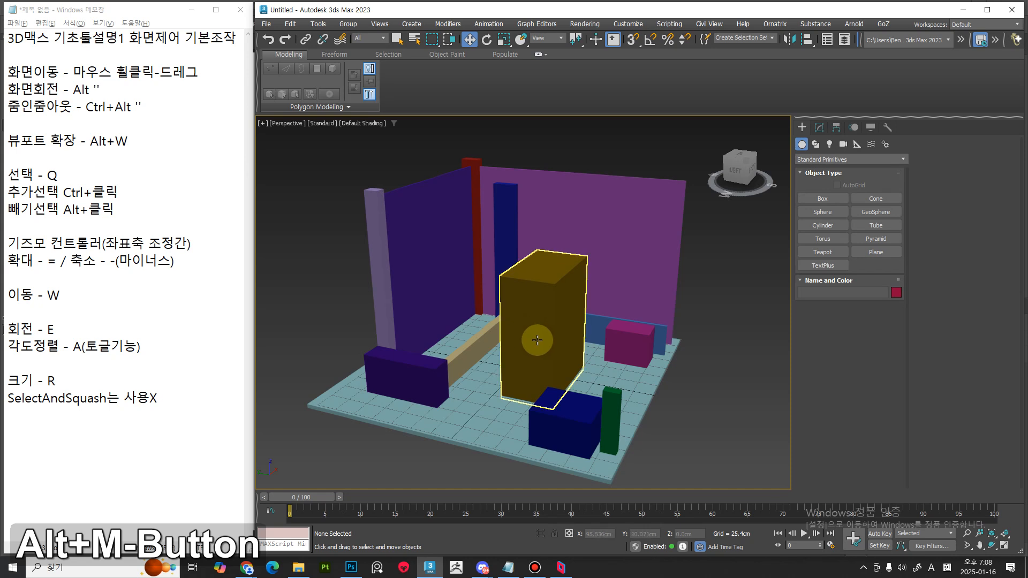
{"action": "left_click", "coordinate": [78, 140]}
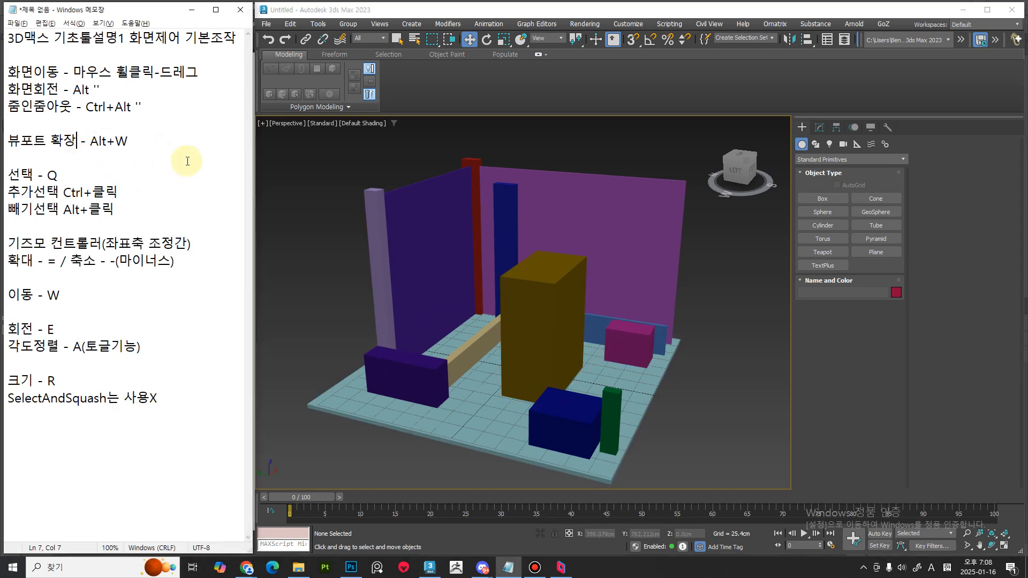
{"action": "type", "text": "축소"}
In 3ds Max, switch between the maximized view and the four-viewport layout, maximizing the Front viewport and the Perspective viewport in turn
{"action": "middle_click_drag", "start_coordinate": [551, 355], "coordinate": [581, 347]}
{"action": "key", "text": "alt+w"}
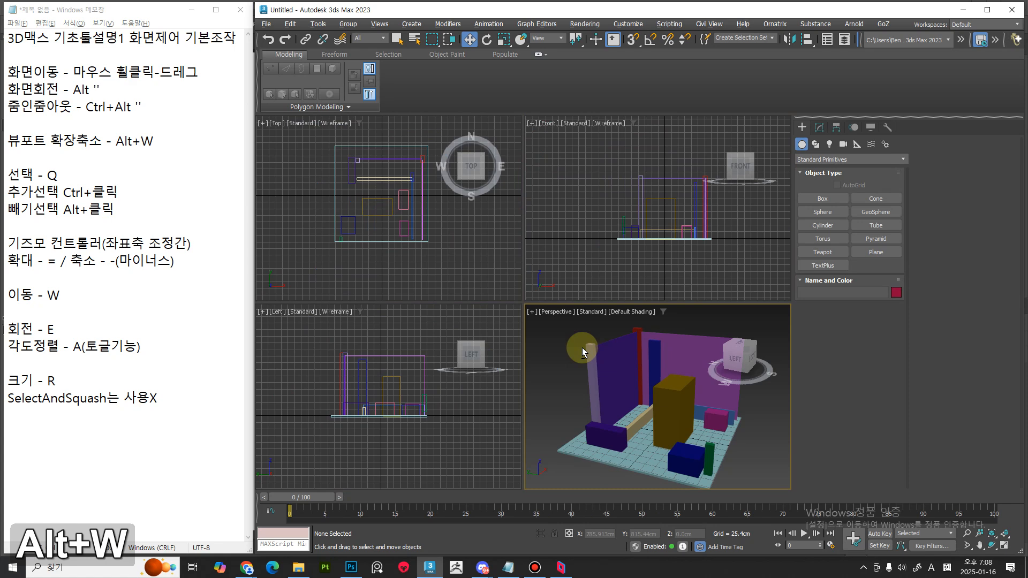
{"action": "middle_click", "coordinate": [589, 287]}
{"action": "key", "text": "alt+w"}
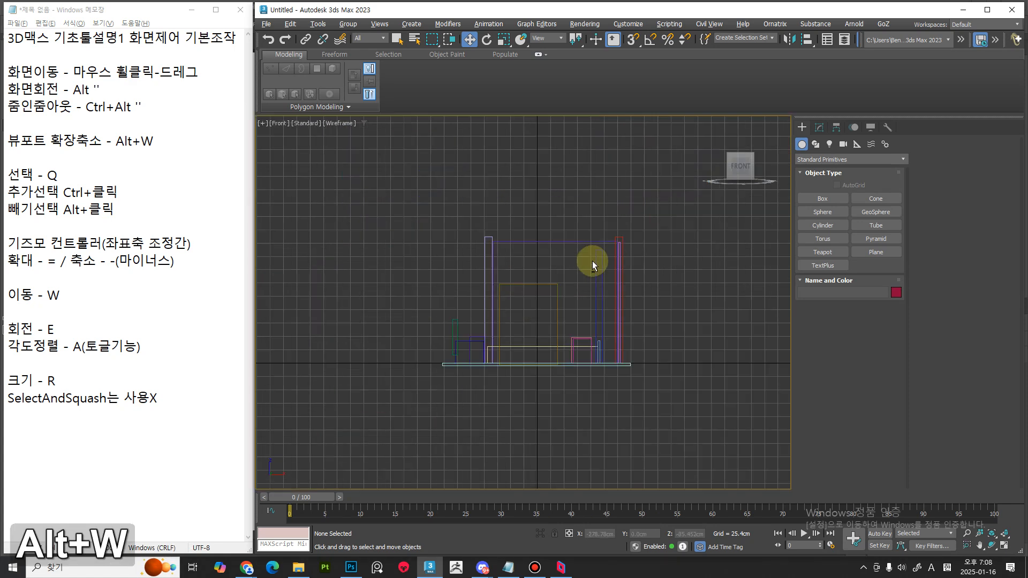
{"action": "key", "text": "alt+w"}
{"action": "middle_click", "coordinate": [600, 359]}
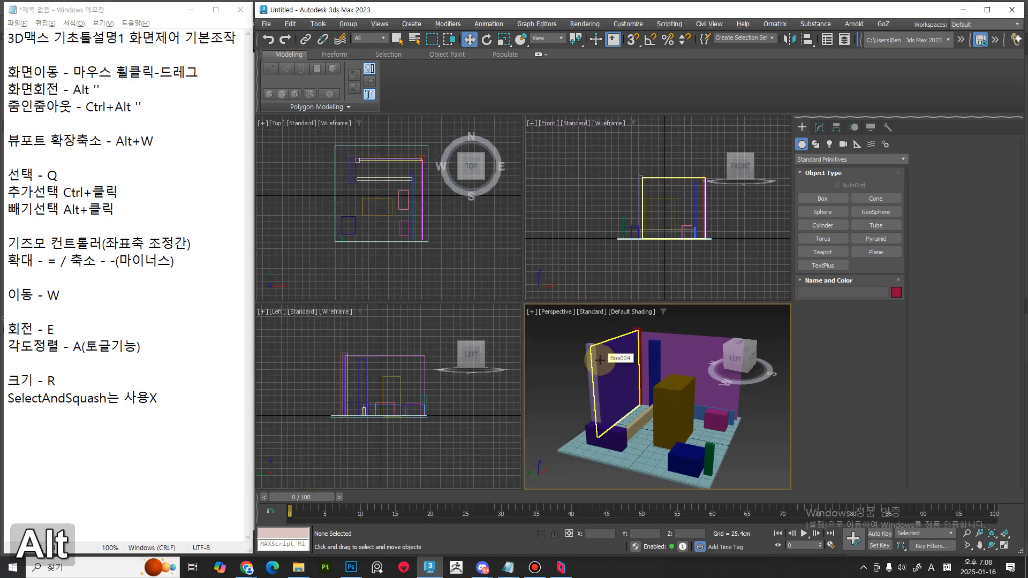
{"action": "key", "text": "alt+w"}
{"action": "key", "text": "alt+w"}
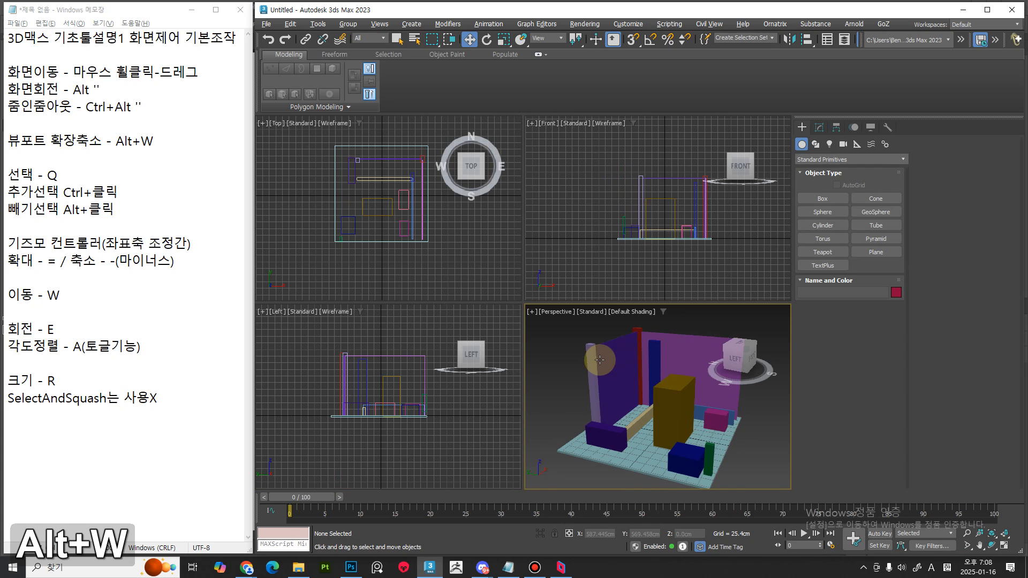
Activate the Top, Left, Perspective and Front viewports in turn, ending with the Perspective viewport maximized
{"action": "middle_click", "coordinate": [459, 271]}
{"action": "middle_click", "coordinate": [416, 322]}
{"action": "middle_click", "coordinate": [577, 277]}
{"action": "middle_click", "coordinate": [496, 265]}
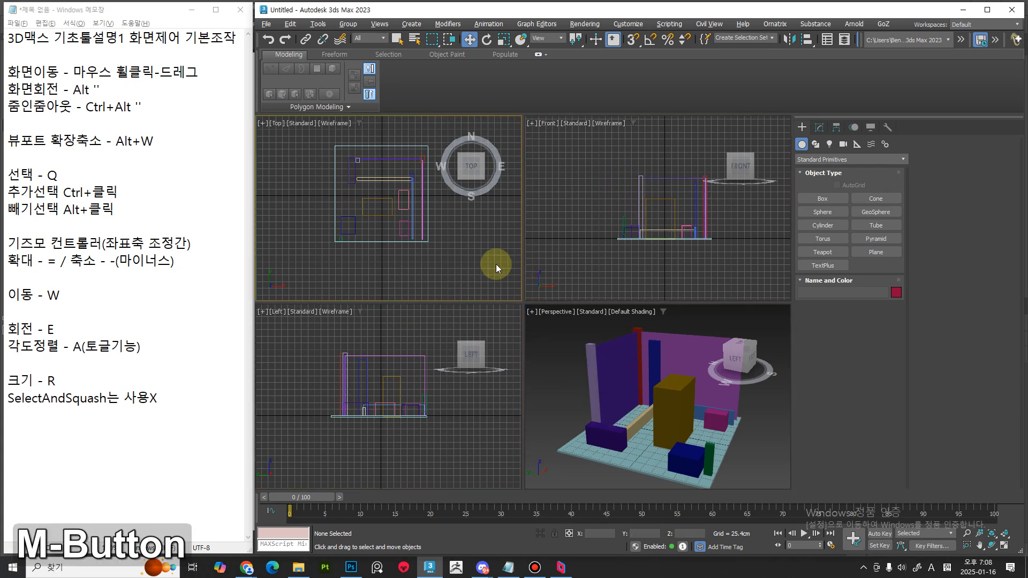
{"action": "middle_click", "coordinate": [407, 324]}
{"action": "middle_click", "coordinate": [554, 345]}
{"action": "middle_click", "coordinate": [558, 277]}
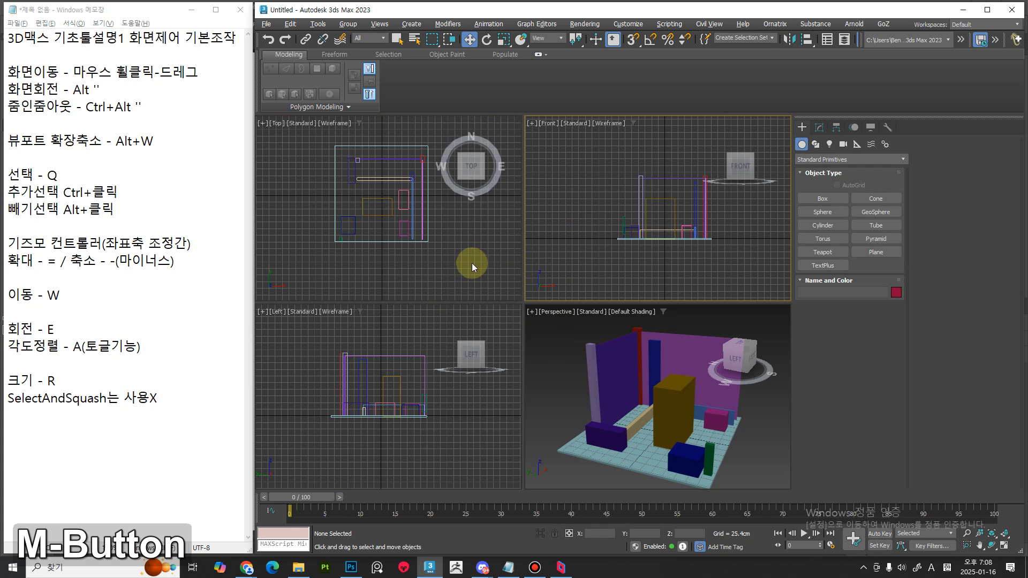
{"action": "middle_click", "coordinate": [471, 265]}
{"action": "middle_click", "coordinate": [406, 332]}
{"action": "middle_click", "coordinate": [544, 338]}
{"action": "middle_click", "coordinate": [551, 273]}
{"action": "middle_click", "coordinate": [486, 273]}
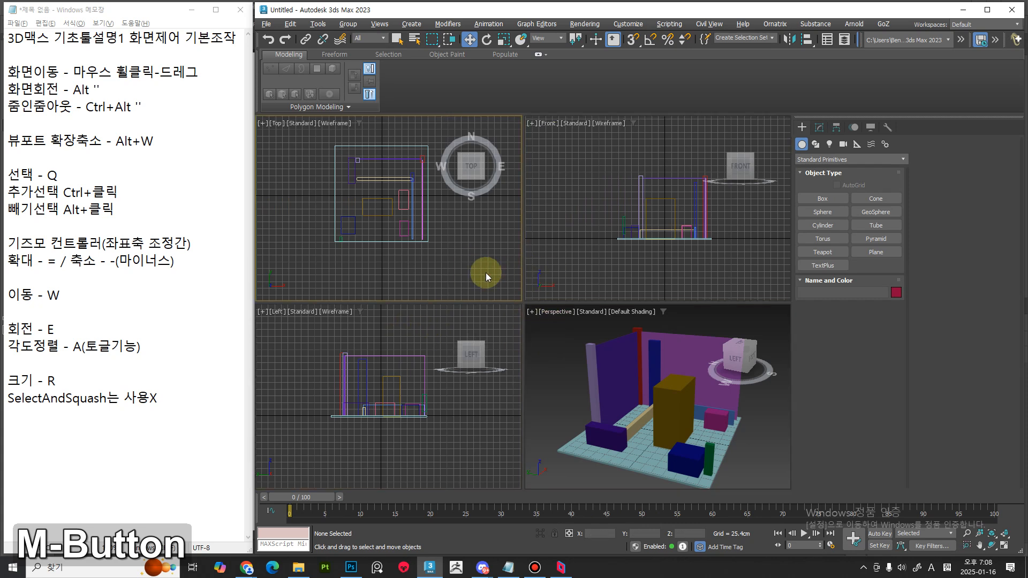
{"action": "middle_click", "coordinate": [413, 326]}
{"action": "middle_click", "coordinate": [578, 320]}
{"action": "middle_click", "coordinate": [562, 289]}
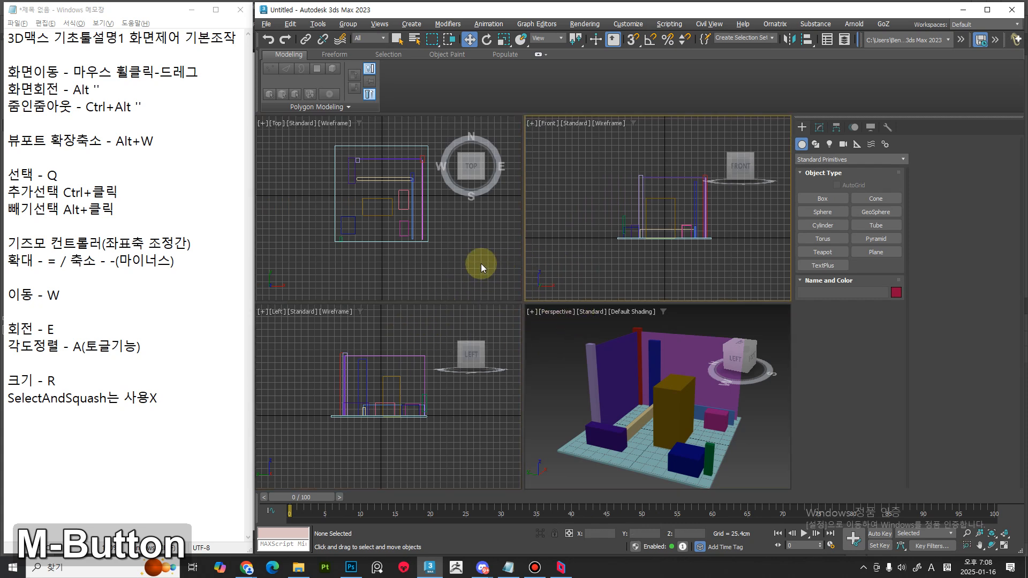
{"action": "middle_click", "coordinate": [481, 263]}
{"action": "middle_click", "coordinate": [397, 320]}
{"action": "middle_click", "coordinate": [595, 349]}
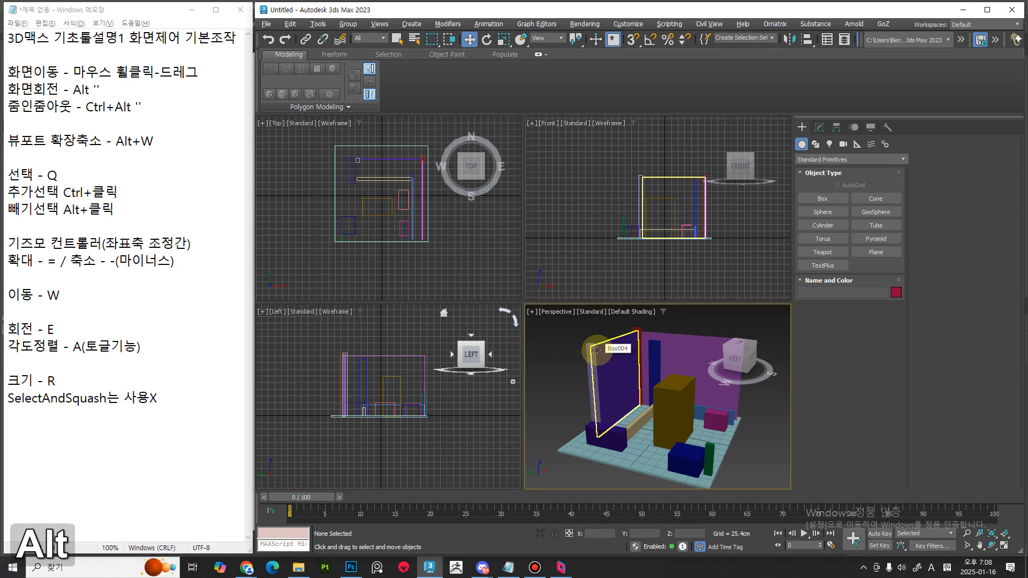
{"action": "key", "text": "alt+w"}
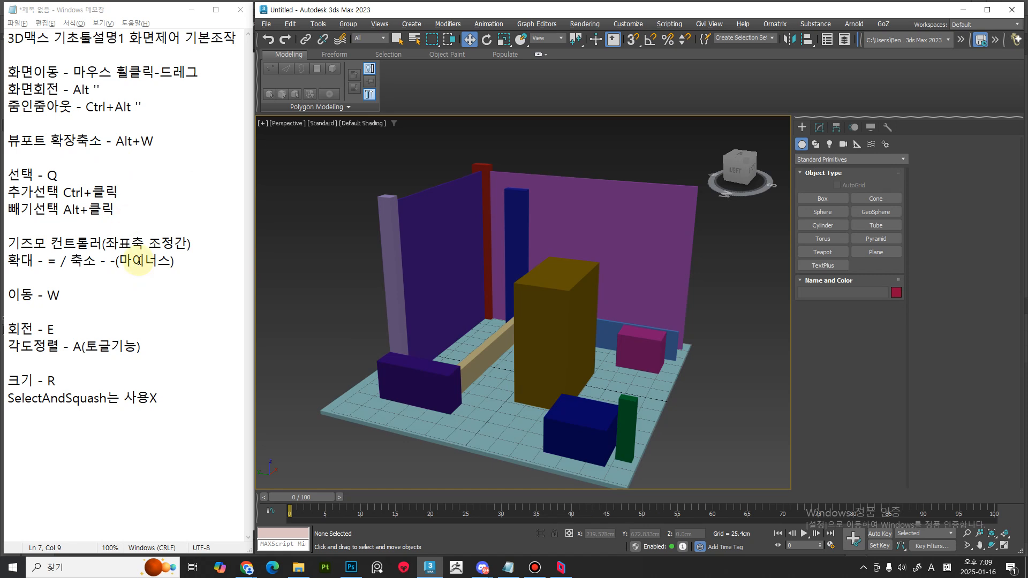
Select the walls and tall columns with a selection region, and add the brown box and the pink box to the selection
{"action": "key", "text": "q"}
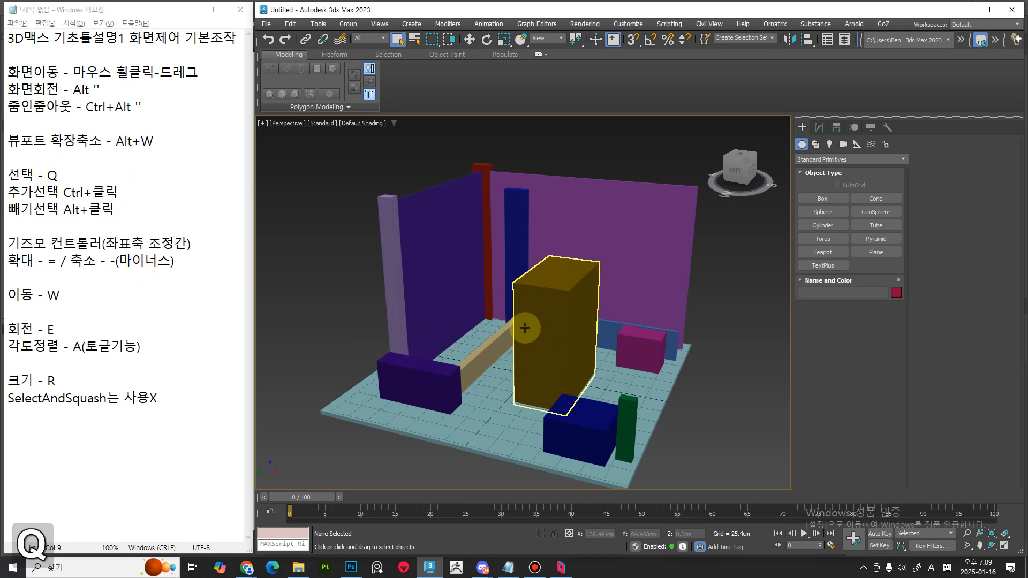
{"action": "left_click_drag", "start_coordinate": [356, 194], "coordinate": [621, 242]}
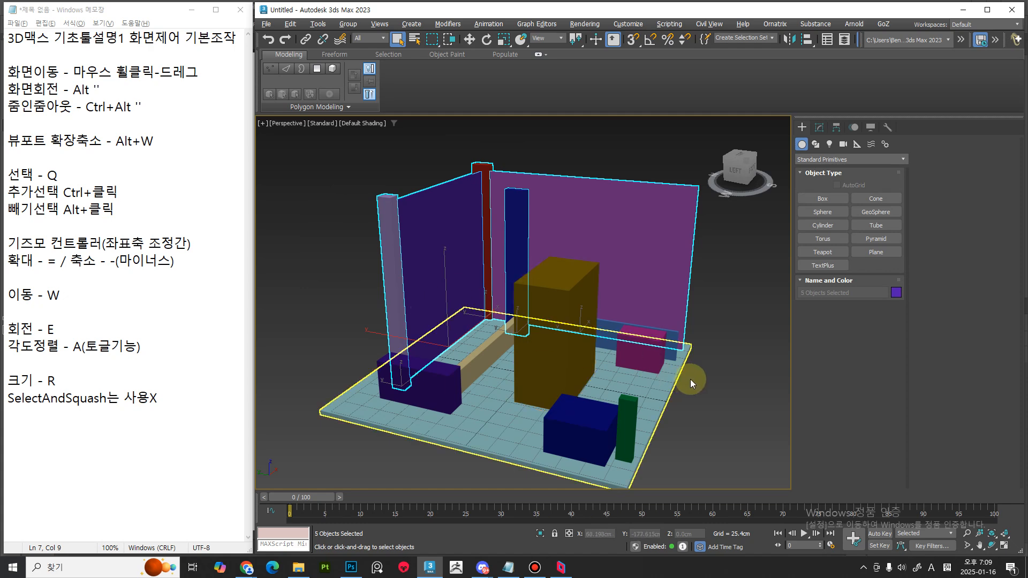
{"action": "left_click", "coordinate": [551, 298], "text": "ctrl"}
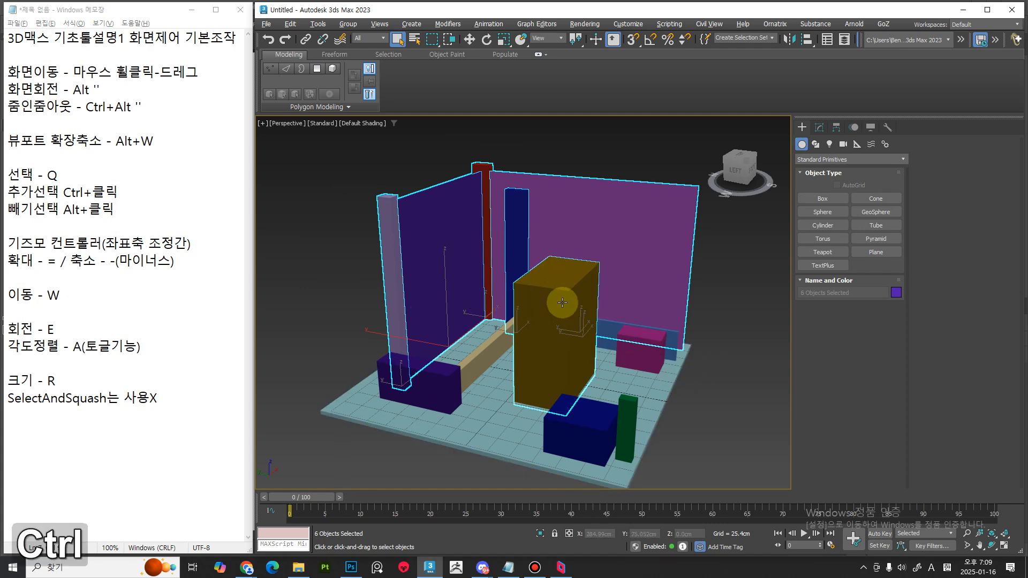
{"action": "left_click", "coordinate": [637, 353], "text": "ctrl"}
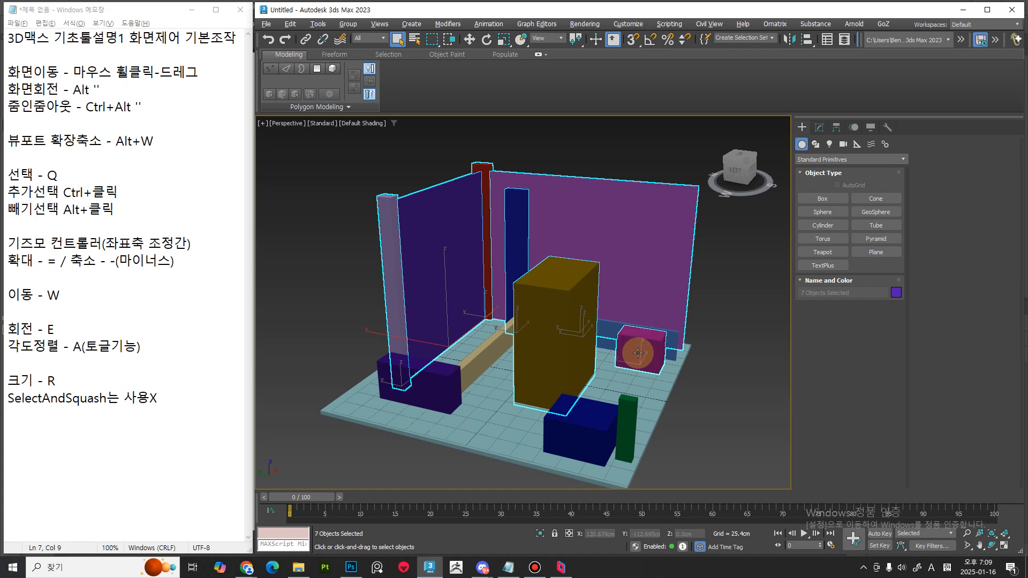
Select all objects in the scene with a region, remove part of them from the selection by region, and clear the selection
{"action": "left_click", "coordinate": [725, 415]}
{"action": "left_click_drag", "start_coordinate": [370, 473], "coordinate": [370, 473]}
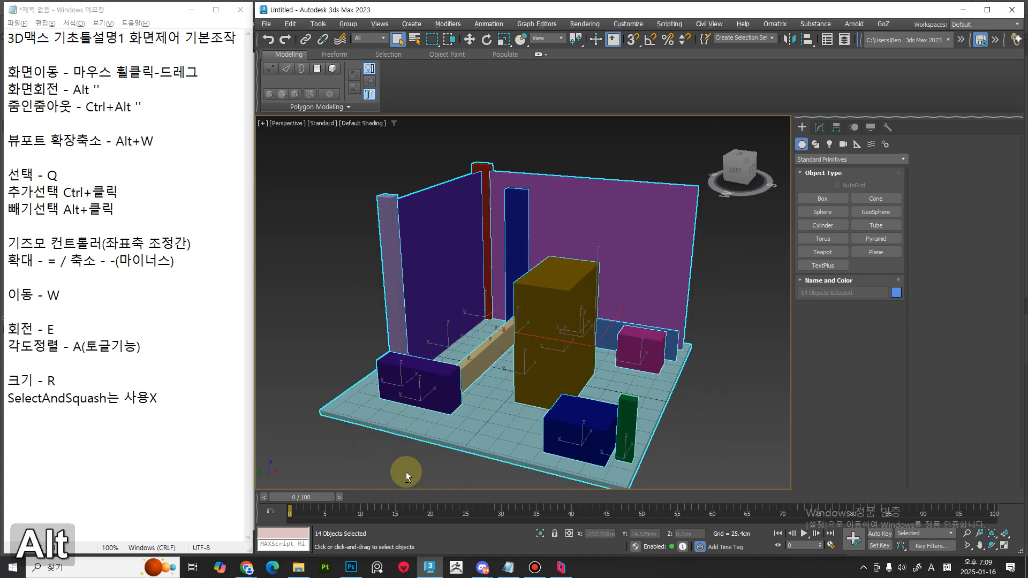
{"action": "left_click_drag", "start_coordinate": [508, 373], "coordinate": [508, 373], "text": "alt"}
{"action": "left_click_drag", "start_coordinate": [661, 486], "coordinate": [512, 366], "text": "alt"}
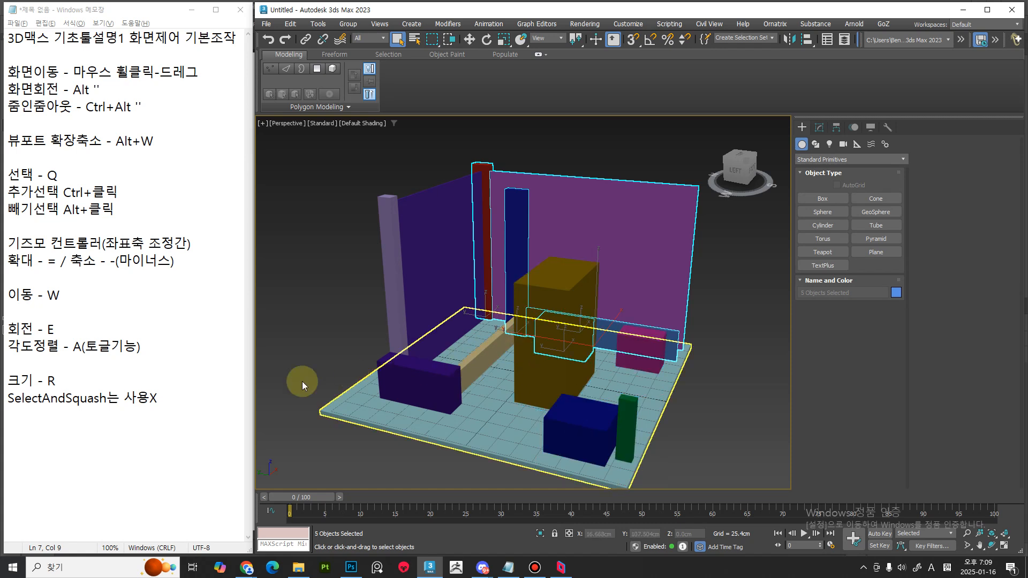
{"action": "left_click", "coordinate": [301, 323]}
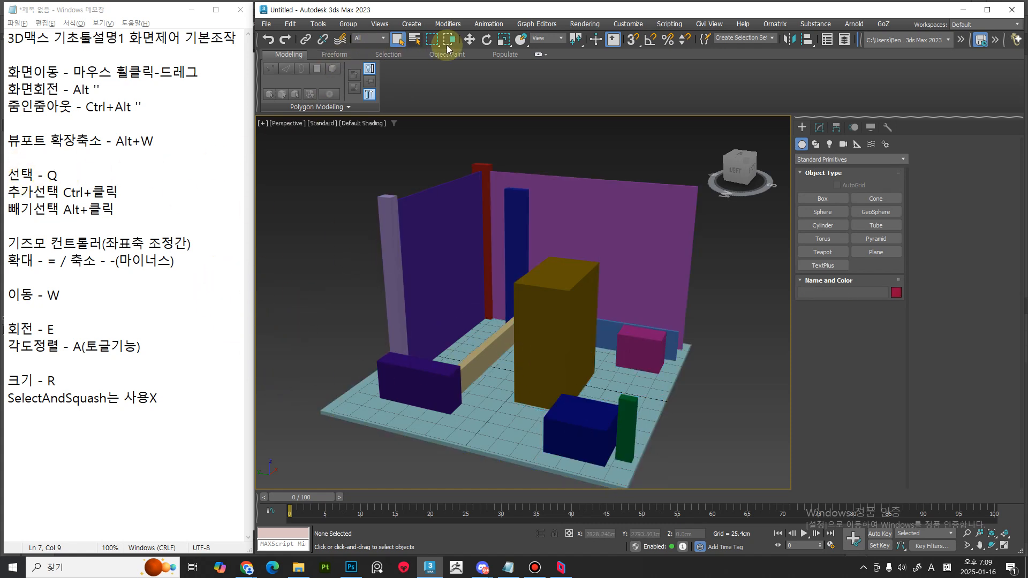
Review the available selection region shapes, keeping the rectangular region
{"action": "left_click_drag", "start_coordinate": [436, 59], "coordinate": [435, 104]}
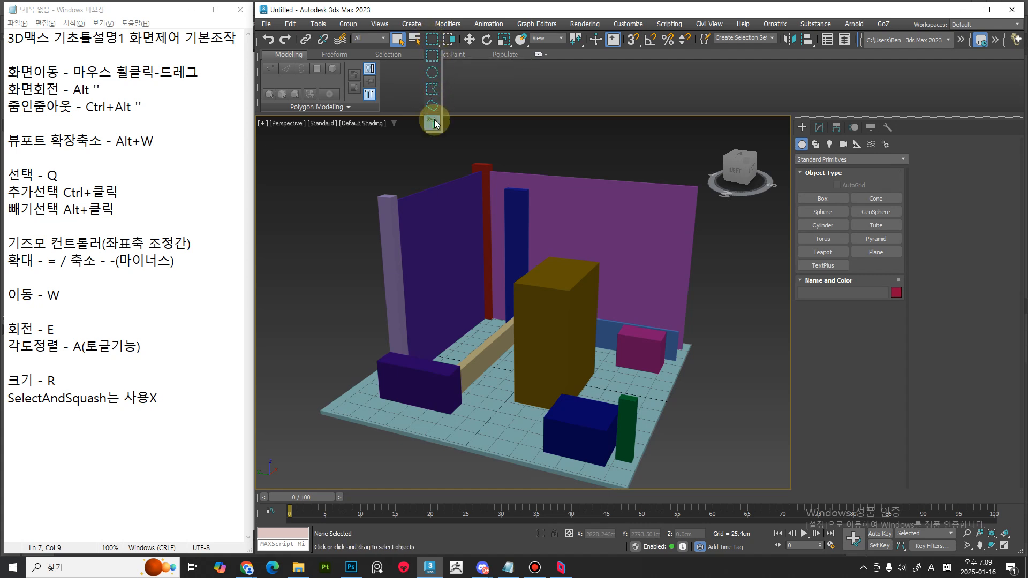
{"action": "left_click_drag", "start_coordinate": [434, 121], "coordinate": [434, 73]}
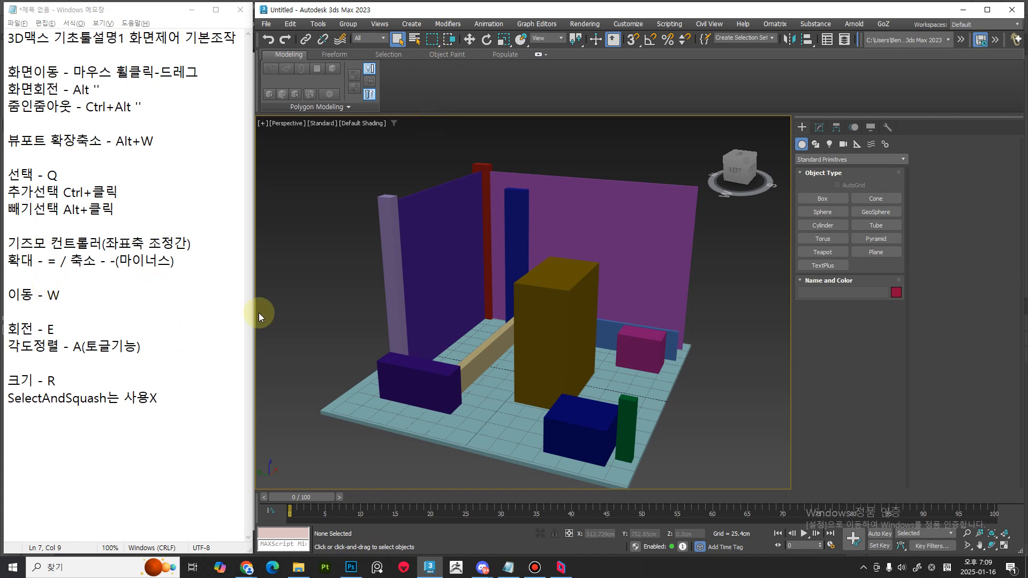
Try moving the light purple back wall with the Move tool twice, undoing each move
{"action": "mouse_move", "coordinate": [543, 343]}
{"action": "middle_mouse_down"}
{"action": "mouse_move", "coordinate": [559, 330]}
{"action": "mouse_move", "coordinate": [562, 344]}
{"action": "mouse_move", "coordinate": [557, 326]}
{"action": "mouse_move", "coordinate": [537, 341]}
{"action": "middle_mouse_up"}
{"action": "key", "text": "w"}
{"action": "left_click", "coordinate": [529, 225]}
{"action": "left_click", "coordinate": [573, 228]}
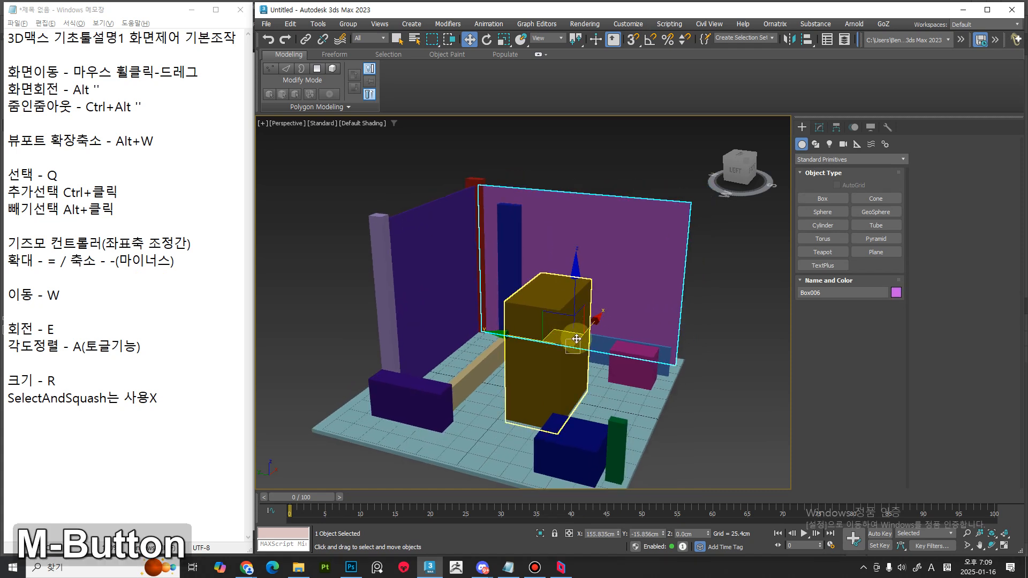
{"action": "left_click_drag", "start_coordinate": [551, 311], "coordinate": [613, 316]}
{"action": "key", "text": "ctrl+z"}
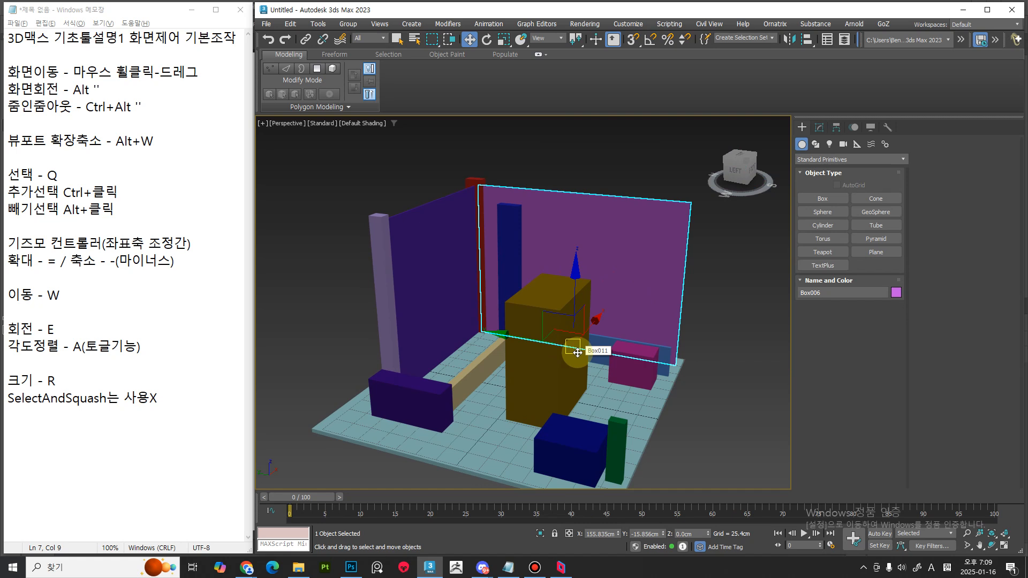
{"action": "left_click_drag", "start_coordinate": [577, 352], "coordinate": [530, 364]}
{"action": "key", "text": "ctrl+z"}
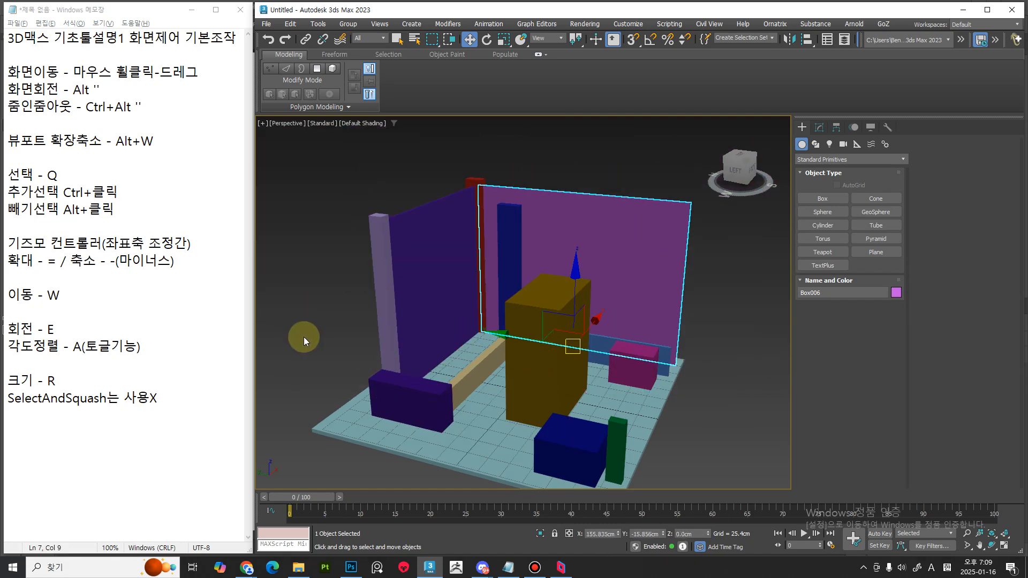
Select the lavender column, the dark purple wall and the red corner column together, and try moving them along the Y axis
{"action": "left_click", "coordinate": [368, 310]}
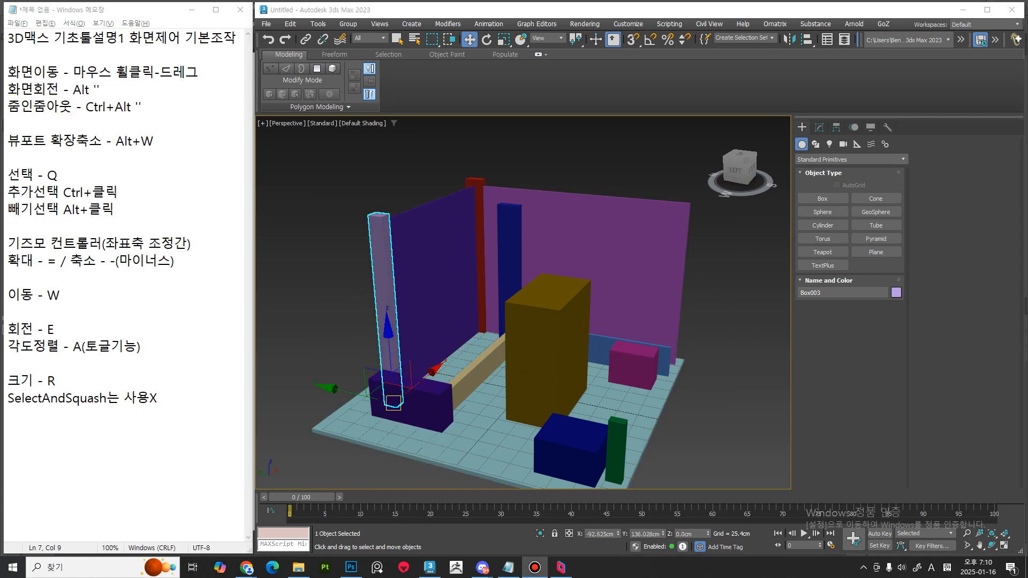
{"action": "middle_click_drag", "start_coordinate": [358, 348], "coordinate": [476, 394]}
{"action": "middle_click_drag", "start_coordinate": [435, 401], "coordinate": [410, 375]}
{"action": "left_click", "coordinate": [406, 284], "text": "ctrl"}
{"action": "left_click", "coordinate": [470, 229], "text": "ctrl"}
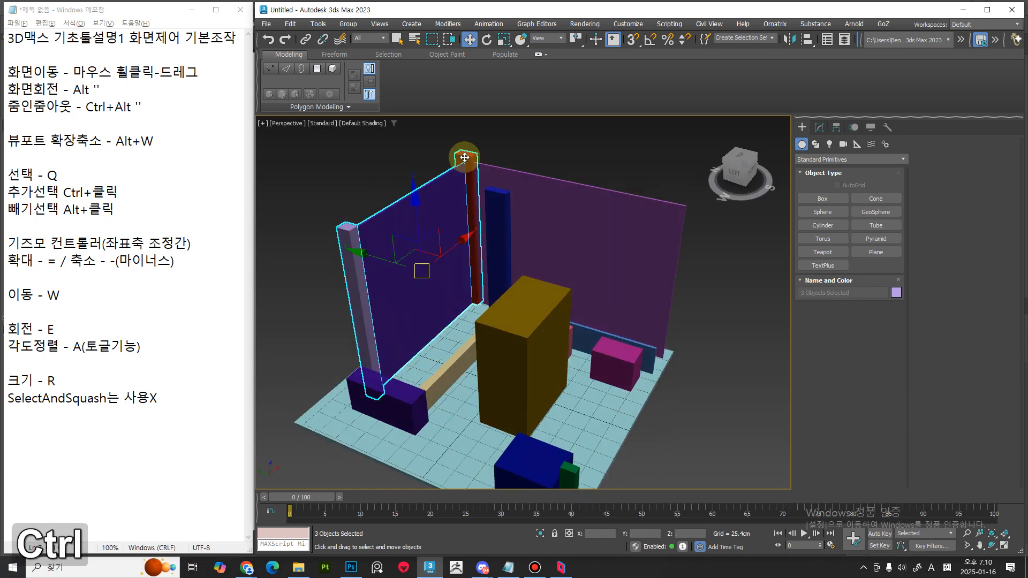
{"action": "mouse_move", "coordinate": [391, 259]}
{"action": "left_mouse_down"}
{"action": "mouse_move", "coordinate": [279, 229]}
{"action": "mouse_move", "coordinate": [402, 260]}
{"action": "left_mouse_up"}
{"action": "key", "text": "ctrl+z"}
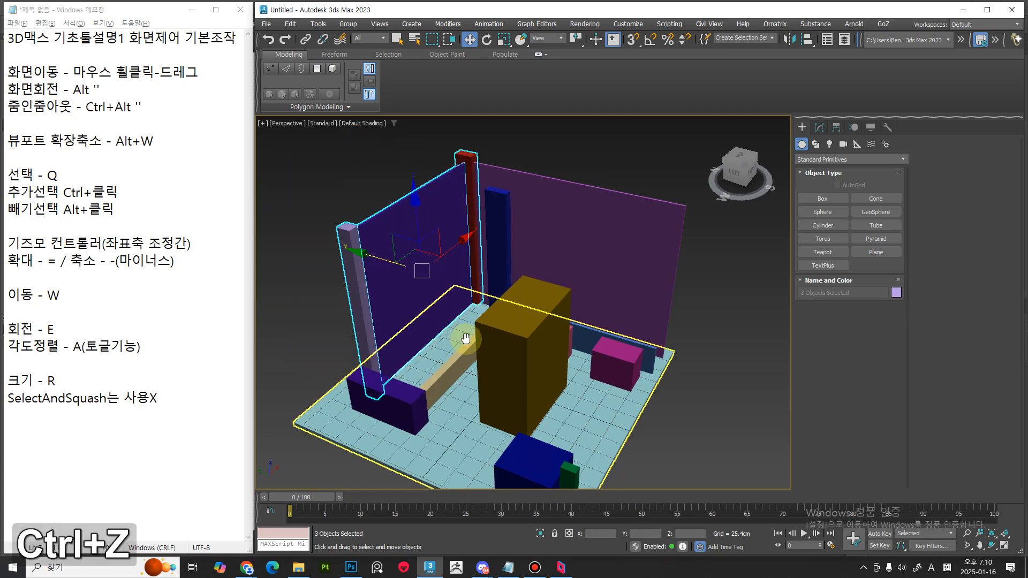
{"action": "middle_click_drag", "start_coordinate": [470, 337], "coordinate": [94, 309], "text": "alt"}
{"action": "left_click", "coordinate": [65, 337]}
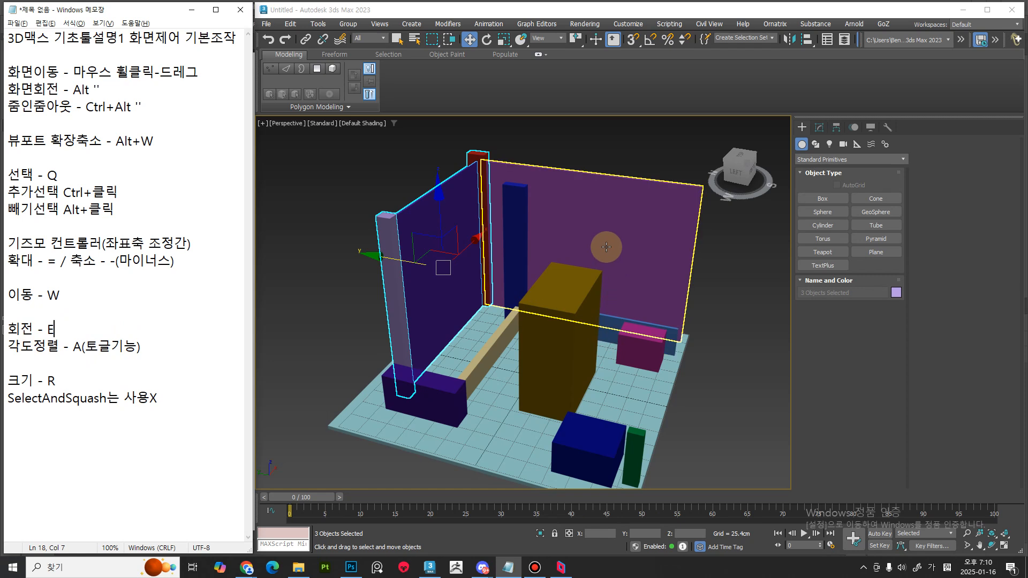
{"action": "type", "text": "ㄷ"}
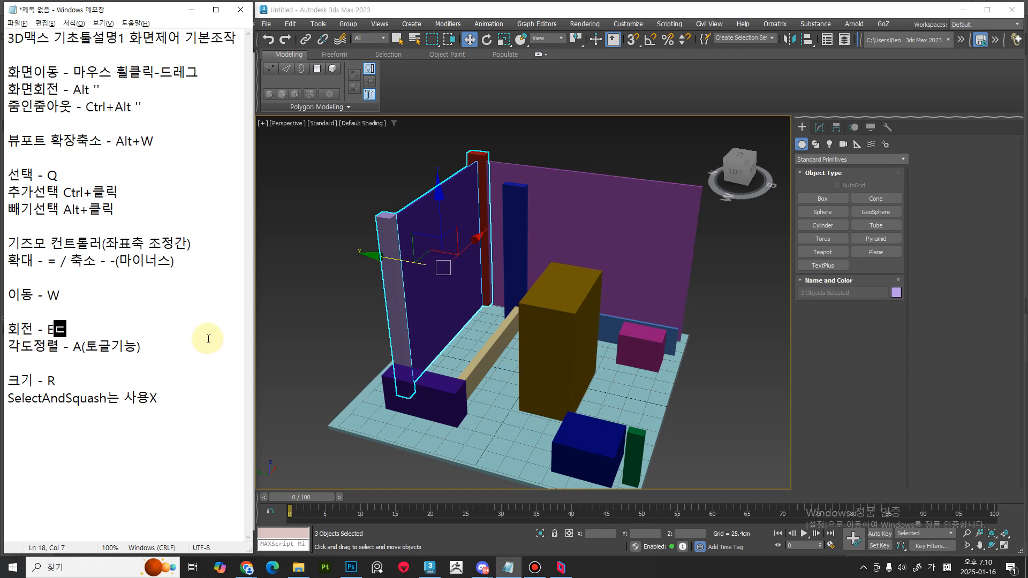
{"action": "key", "text": "BackSpace"}
Try rotating the selected wall and its two columns about the Z axis, and undo the rotation
{"action": "middle_click_drag", "start_coordinate": [438, 290], "coordinate": [481, 342]}
{"action": "key", "text": "e"}
{"action": "key", "text": "e"}
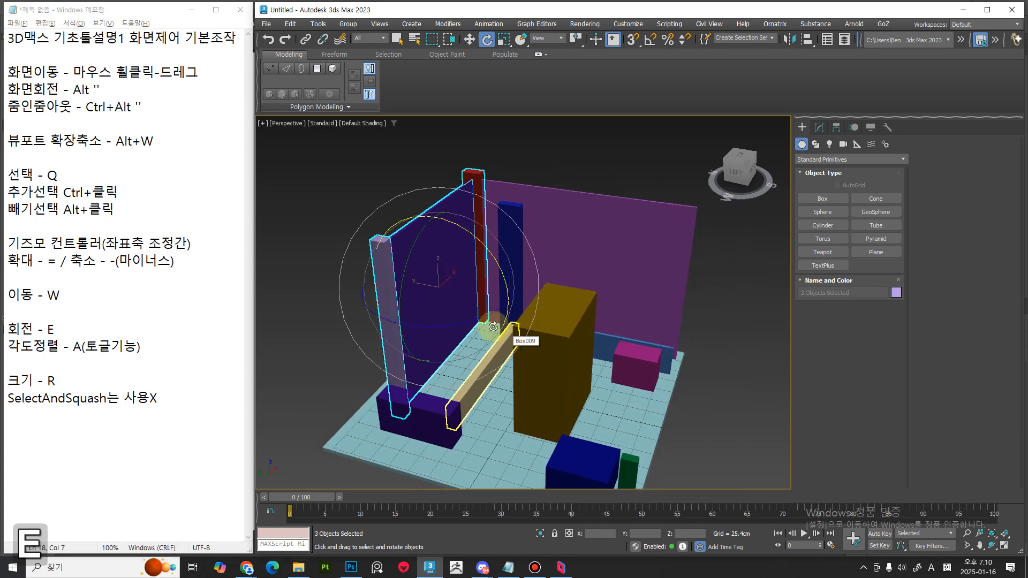
{"action": "left_click_drag", "start_coordinate": [493, 327], "coordinate": [521, 315]}
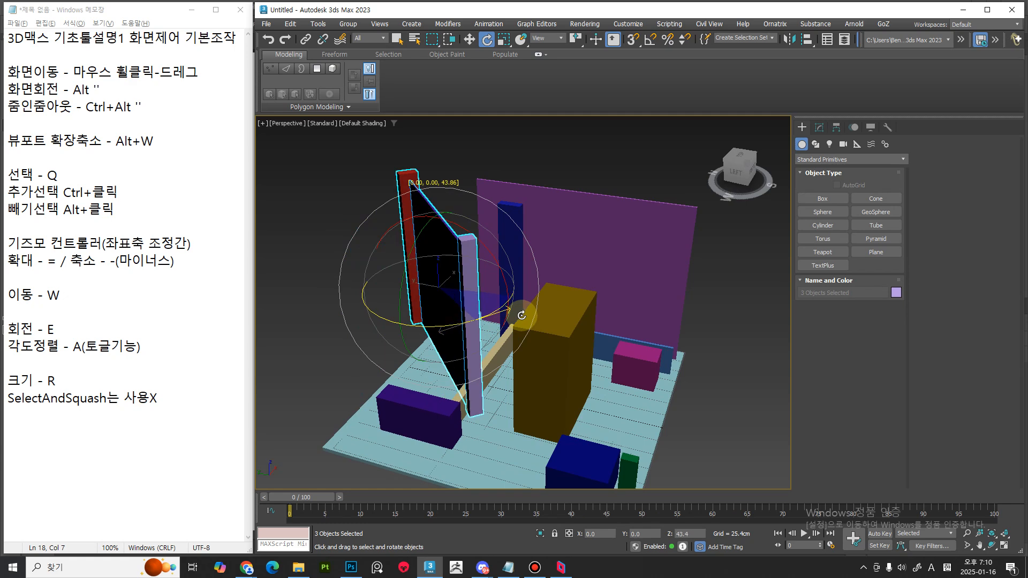
{"action": "key", "text": "ctrl+z"}
Turn on Angle Snap, and try a snapped rotation of the selected wall and columns about the Z axis
{"action": "middle_click_drag", "start_coordinate": [527, 321], "coordinate": [534, 326], "text": "alt"}
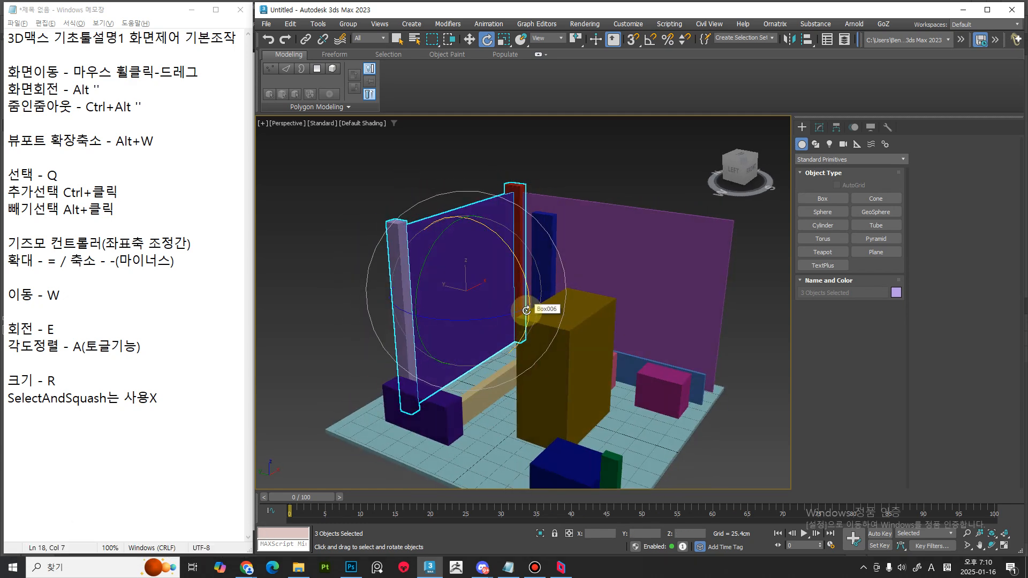
{"action": "key", "text": "a"}
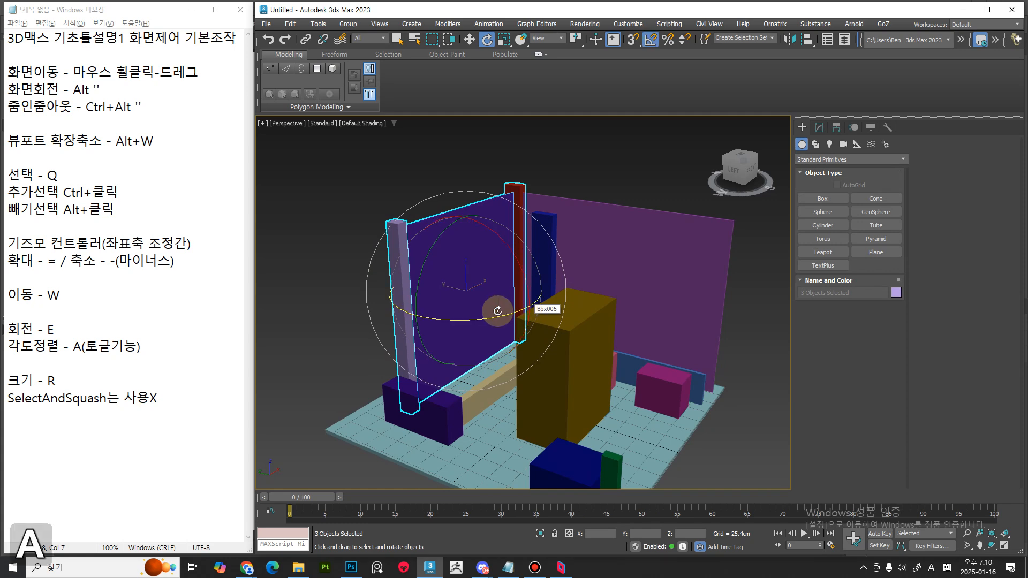
{"action": "mouse_move", "coordinate": [491, 318]}
{"action": "left_mouse_down"}
{"action": "mouse_move", "coordinate": [449, 312]}
{"action": "mouse_move", "coordinate": [493, 315]}
{"action": "left_mouse_up"}
{"action": "key", "text": "ctrl+z"}
Select the light purple back wall and add neighbouring objects in front of it to the selection
{"action": "mouse_move", "coordinate": [532, 340]}
{"action": "middle_mouse_down", "text": "alt"}
{"action": "mouse_move", "coordinate": [534, 315]}
{"action": "mouse_move", "coordinate": [543, 345]}
{"action": "middle_mouse_up", "text": "alt"}
{"action": "middle_click_drag", "start_coordinate": [544, 345], "coordinate": [563, 313]}
{"action": "left_click", "coordinate": [636, 281]}
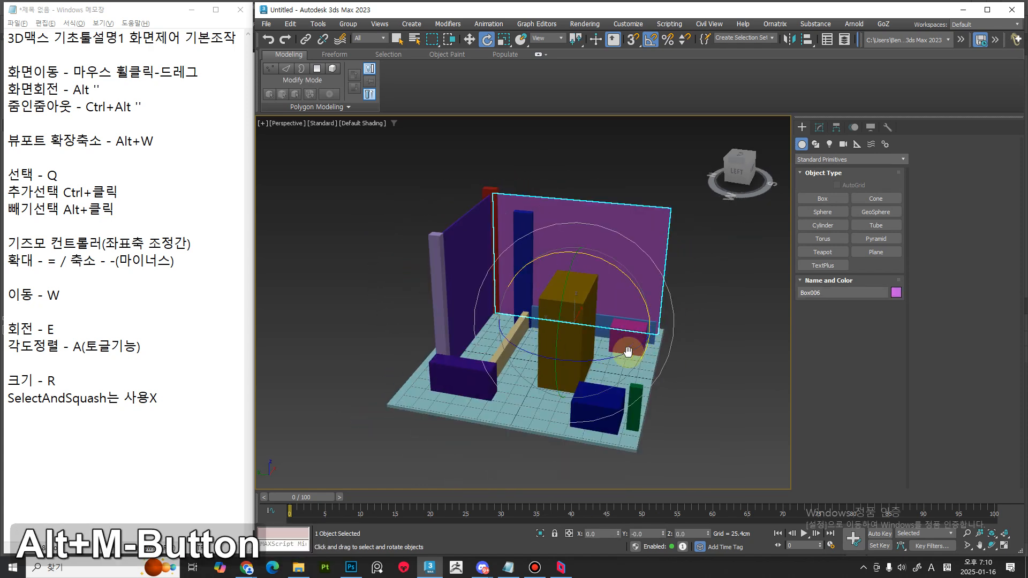
{"action": "middle_click_drag", "start_coordinate": [626, 348], "coordinate": [602, 346]}
{"action": "middle_click_drag", "start_coordinate": [603, 345], "coordinate": [594, 386], "text": "alt"}
{"action": "left_click", "coordinate": [594, 346], "text": "ctrl"}
{"action": "left_click", "coordinate": [574, 348], "text": "ctrl"}
Try scaling the selected objects with the Scale tool, and undo the scaling
{"action": "key", "text": "r"}
{"action": "left_click_drag", "start_coordinate": [594, 386], "coordinate": [597, 240]}
{"action": "key", "text": "ctrl+z"}
Add the tall brown box to the selection, try scaling the selected objects uniformly, and undo the scaling
{"action": "middle_click_drag", "start_coordinate": [590, 380], "coordinate": [578, 400]}
{"action": "left_click", "coordinate": [546, 343], "text": "ctrl"}
{"action": "middle_click_drag", "start_coordinate": [546, 343], "coordinate": [577, 336], "text": "alt"}
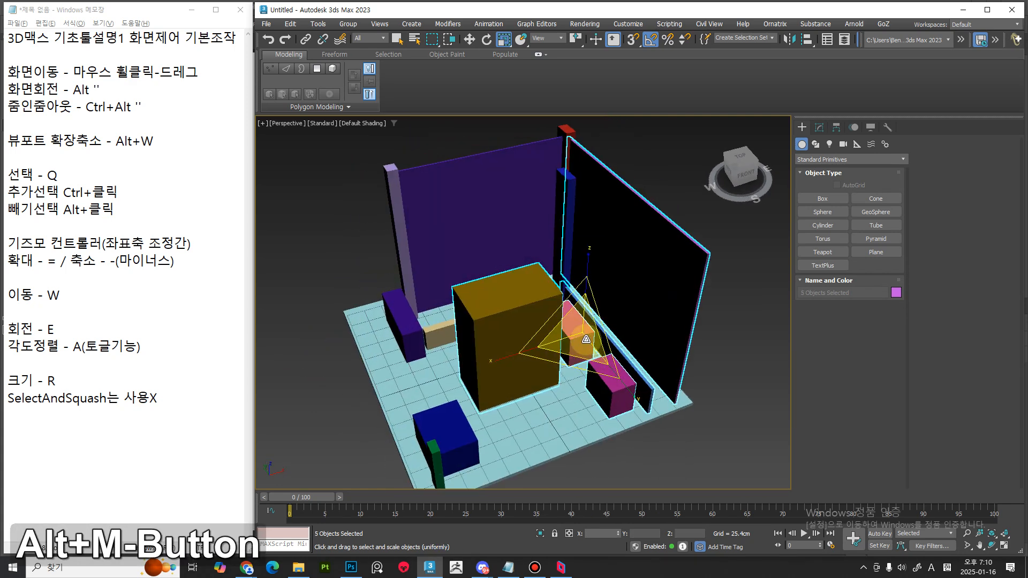
{"action": "left_click_drag", "start_coordinate": [577, 337], "coordinate": [605, 289]}
{"action": "key", "text": "ctrl+z"}
Cycle the Scale tool repeatedly through its uniform, non-uniform and squash modes
{"action": "middle_click_drag", "start_coordinate": [589, 379], "coordinate": [631, 386]}
{"action": "key", "text": "r"}
{"action": "key", "text": "r"}
{"action": "key", "text": "r"}
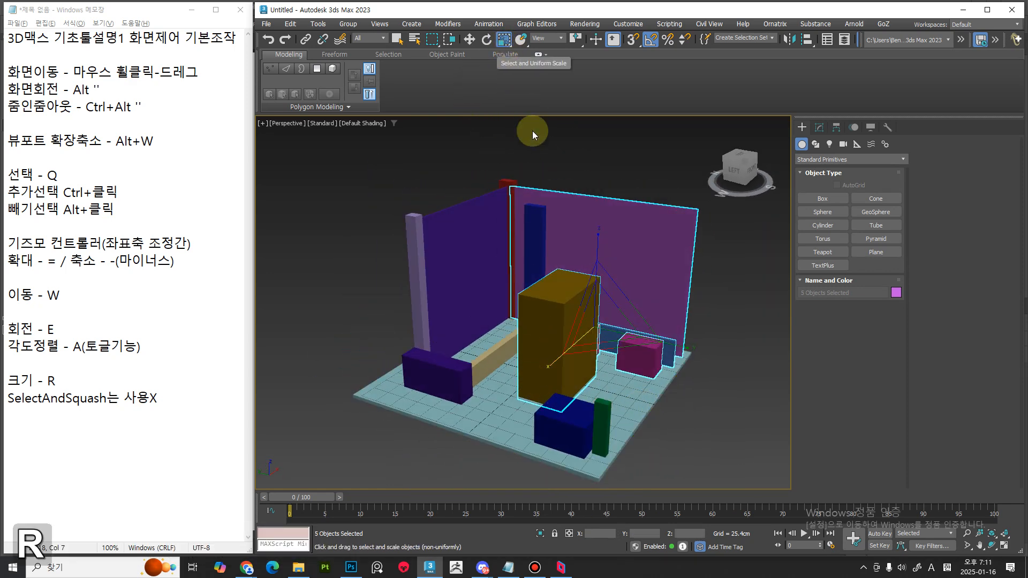
{"action": "key", "text": "r"}
{"action": "key", "text": "r"}
{"action": "key", "text": "r"}
{"action": "key", "text": "r"}
{"action": "key", "text": "r"}
{"action": "key", "text": "r"}
{"action": "key", "text": "r"}
{"action": "key", "text": "r"}
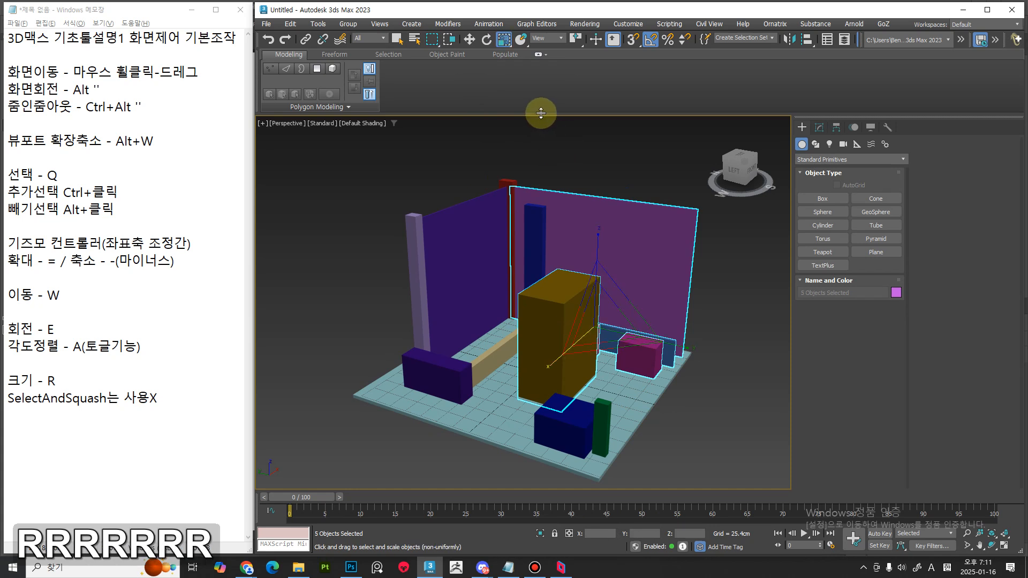
{"action": "key", "text": "r"}
{"action": "key", "text": "r"}
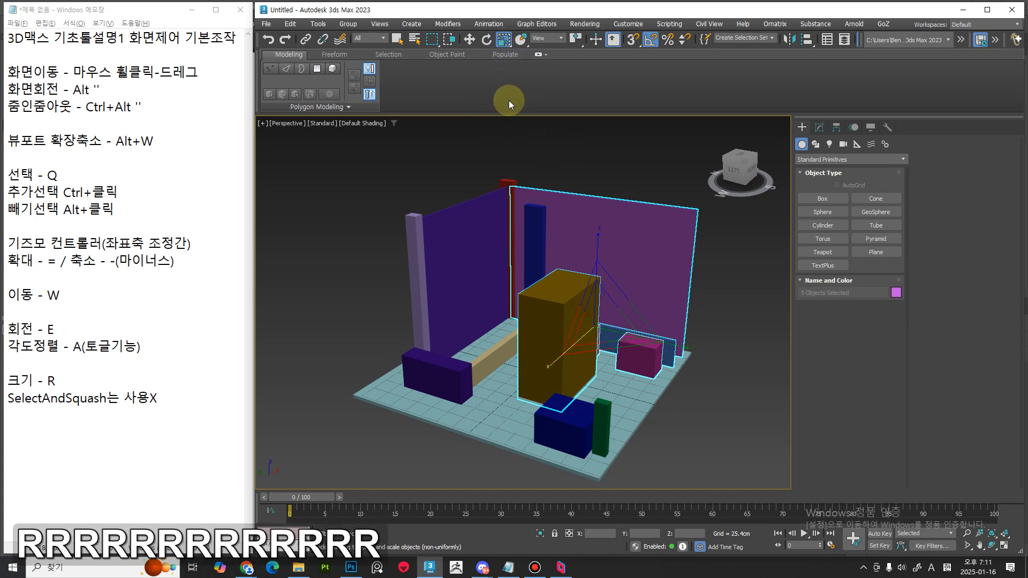
{"action": "key", "text": "r"}
{"action": "key", "text": "r"}
{"action": "key", "text": "r"}
{"action": "key", "text": "r"}
{"action": "key", "text": "r"}
{"action": "key", "text": "r"}
{"action": "key", "text": "r"}
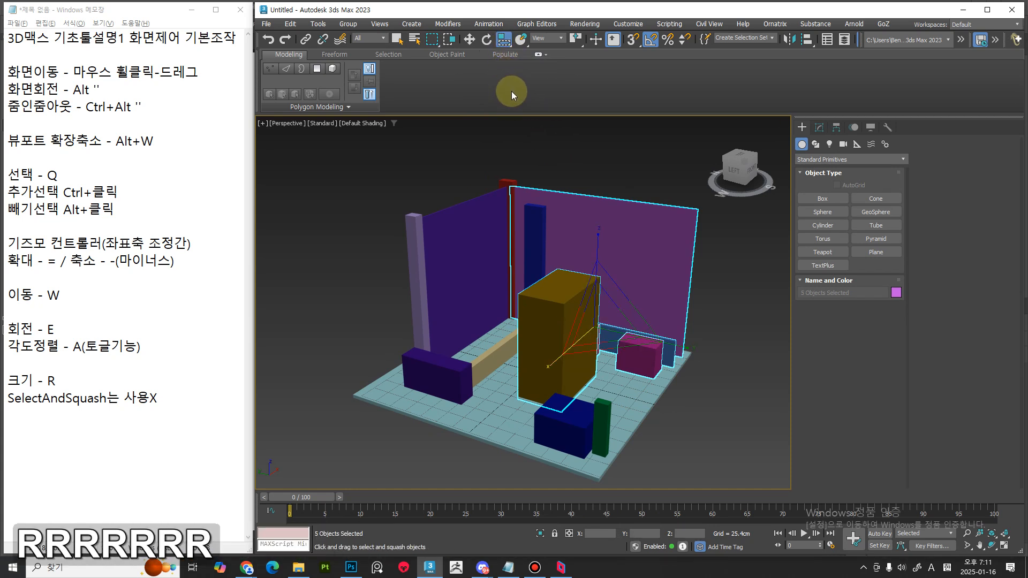
{"action": "key", "text": "r"}
Set the Scale tool back to Select and Uniform Scale and clear the object selection
{"action": "left_click_drag", "start_coordinate": [504, 39], "coordinate": [507, 92]}
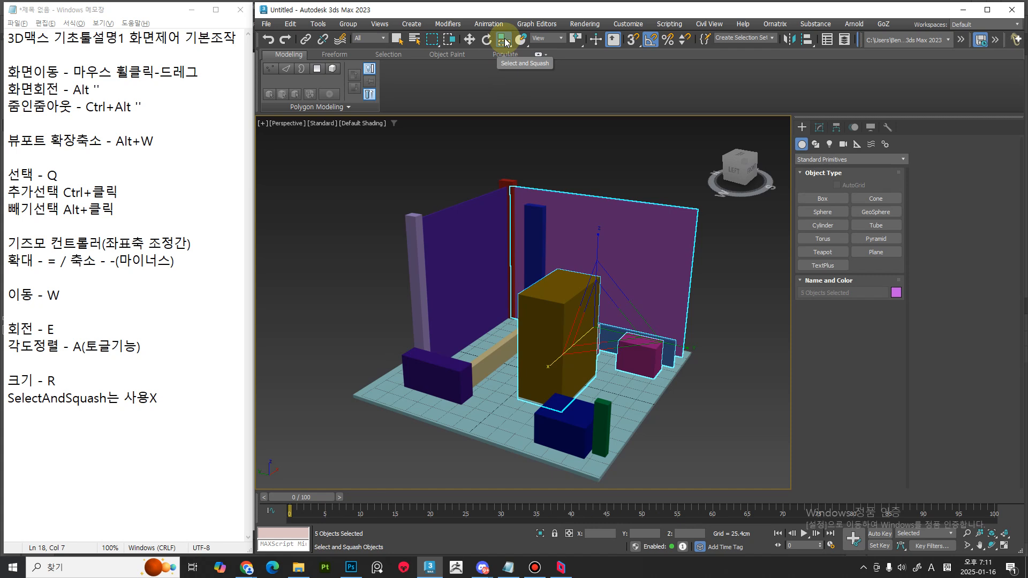
{"action": "left_click_drag", "start_coordinate": [506, 42], "coordinate": [503, 57]}
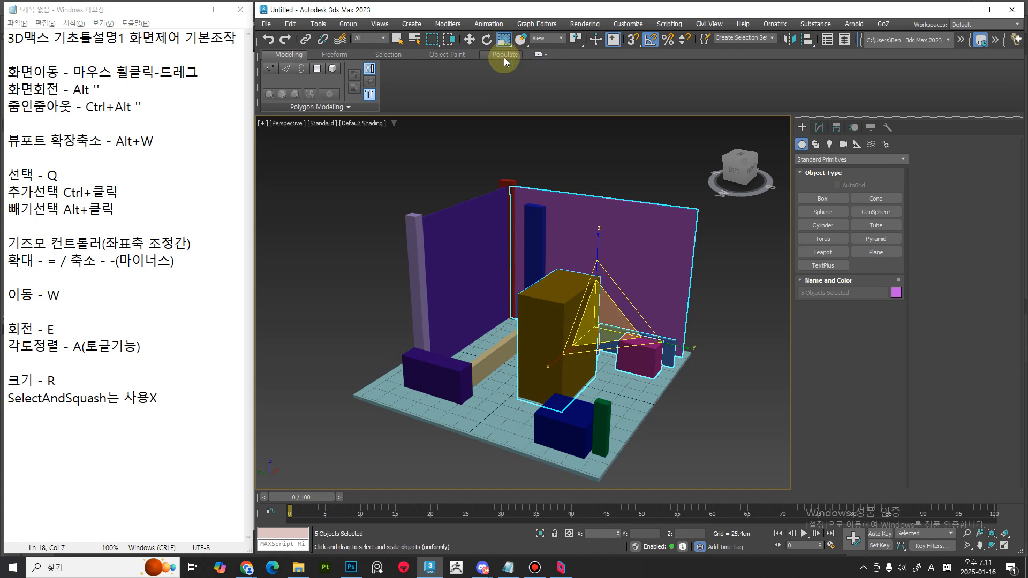
{"action": "middle_click_drag", "start_coordinate": [678, 387], "coordinate": [542, 335]}
{"action": "left_click", "coordinate": [698, 343]}
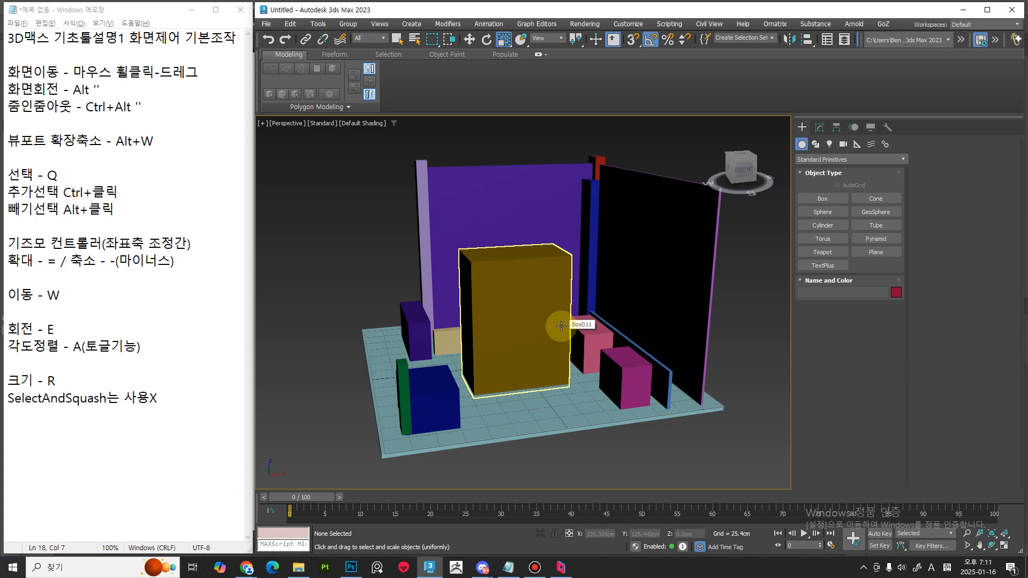
Select the tall brown box in the middle of the floor and activate the Move tool
{"action": "left_click", "coordinate": [561, 326]}
{"action": "middle_click_drag", "start_coordinate": [560, 328], "coordinate": [642, 394], "text": "alt"}
{"action": "key", "text": "w"}
{"action": "middle_click_drag", "start_coordinate": [640, 429], "coordinate": [642, 443]}
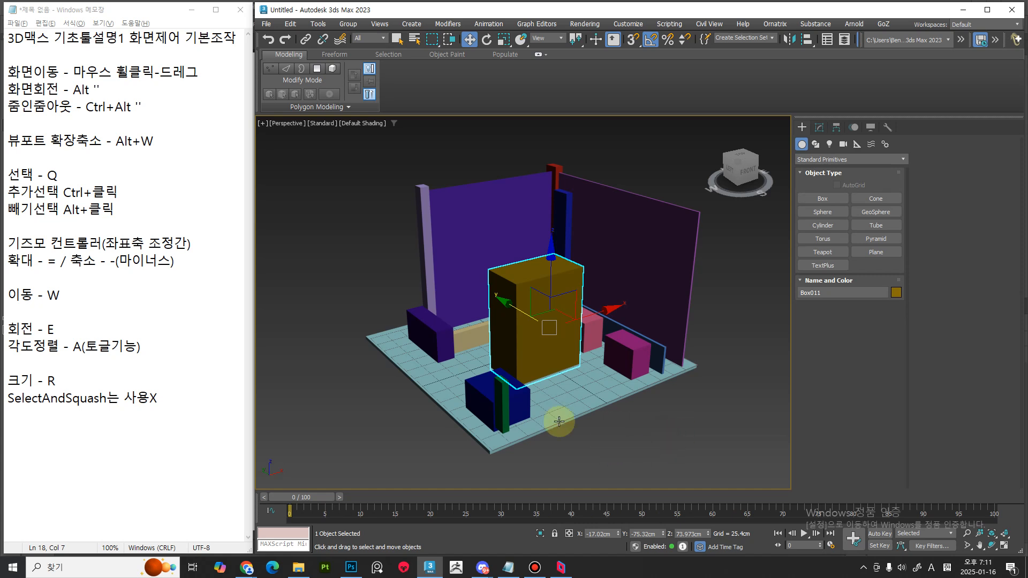
Switch to the Notepad notes and add the heading "-보기모드-" above the Alt+W viewport line, keeping a blank line before it
{"action": "left_click", "coordinate": [186, 132]}
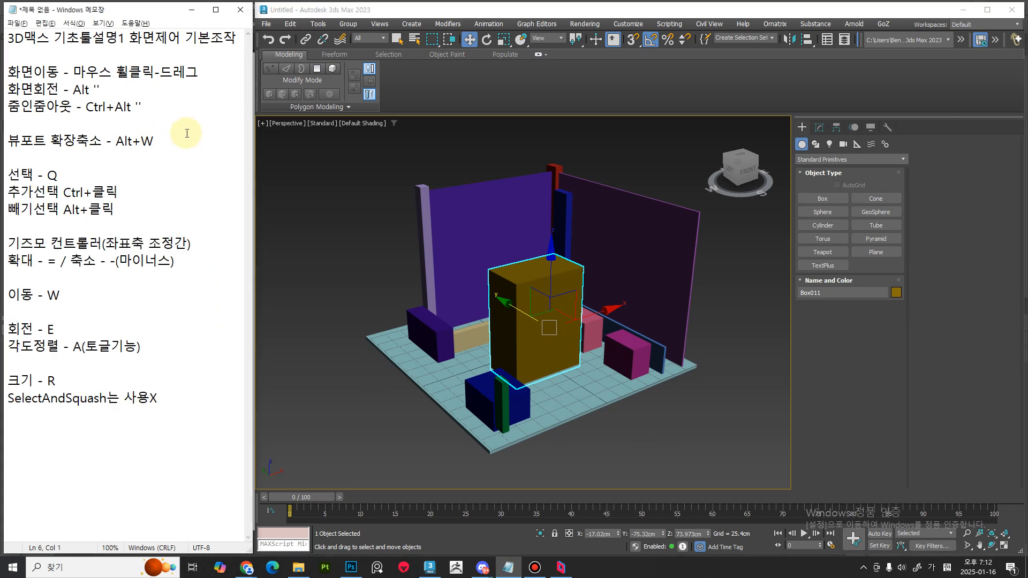
{"action": "type", "text": "보기"}
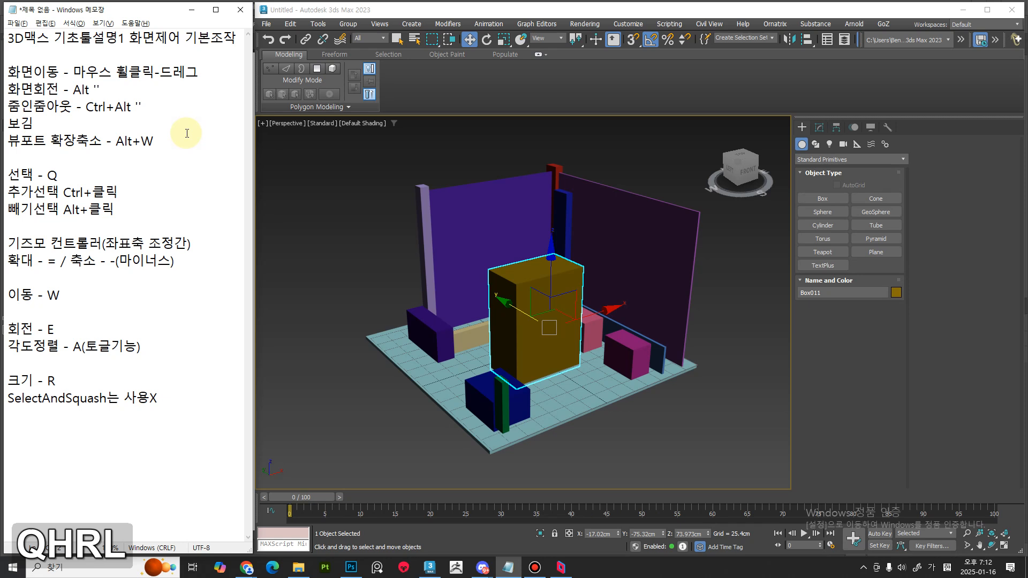
{"action": "type", "text": "모드"}
{"action": "key", "text": "Home"}
{"action": "key", "text": "Return"}
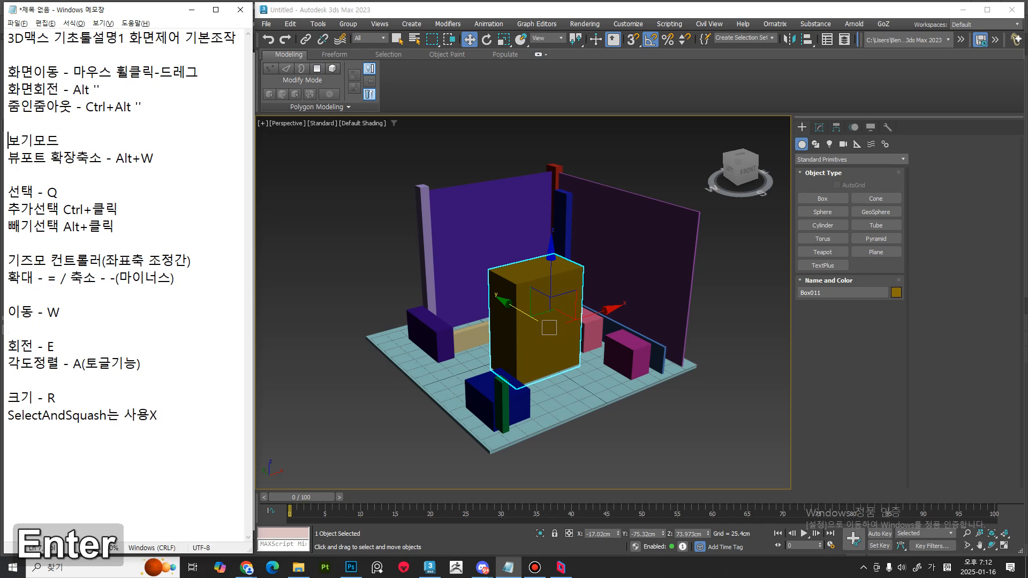
{"action": "type", "text": "-"}
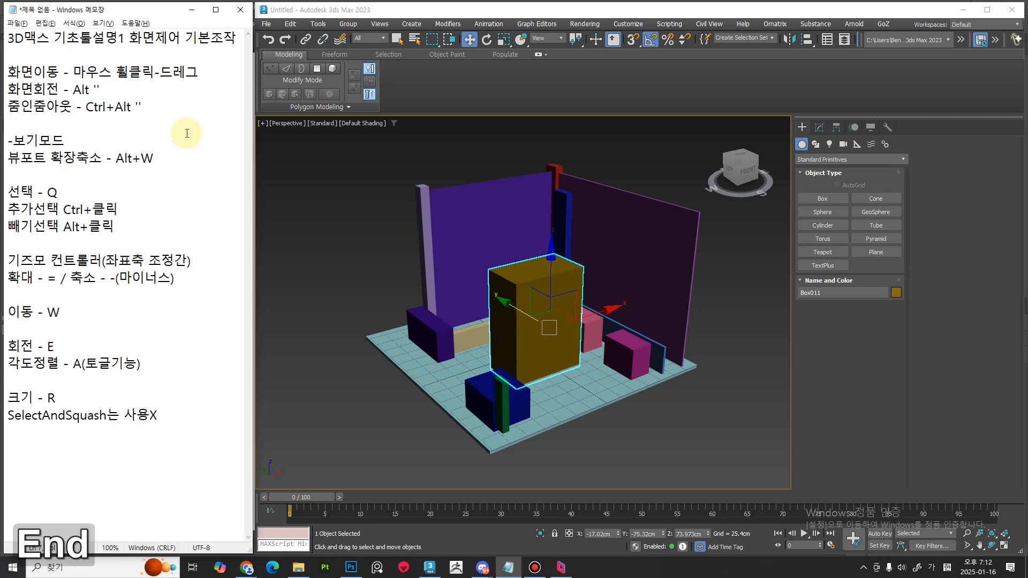
{"action": "type", "text": "-"}
Add the heading "-화면제어-" directly above the view-panning line in the notes
{"action": "key", "text": "Up"}
{"action": "key", "text": "Up"}
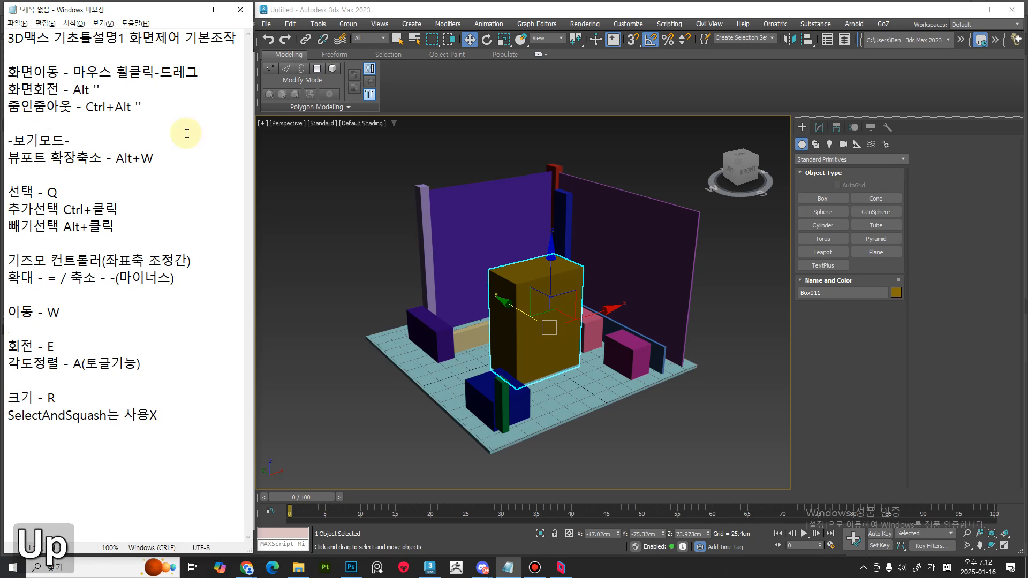
{"action": "key", "text": "Return"}
{"action": "type", "text": "-"}
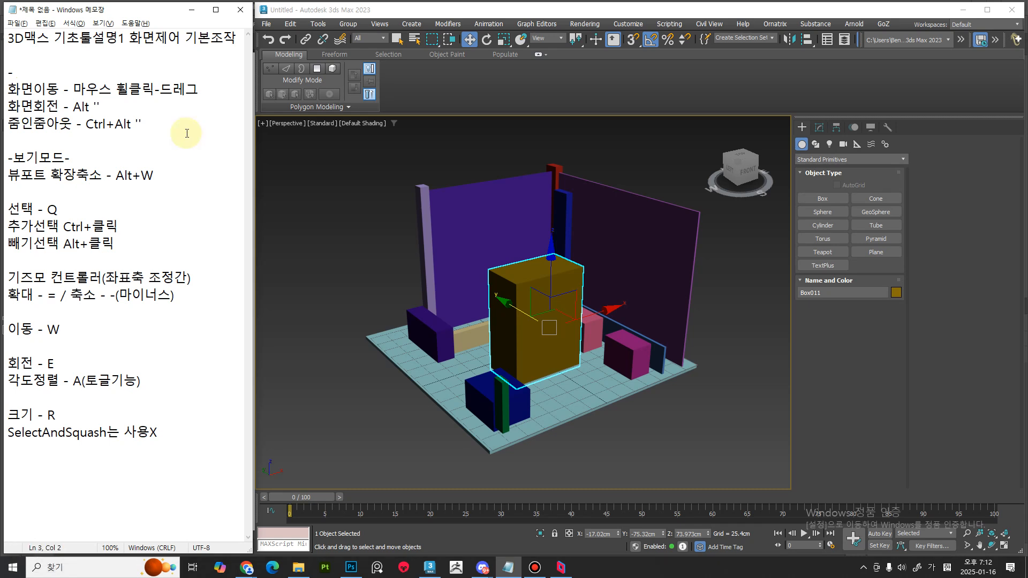
{"action": "type", "text": "화면젱어-"}
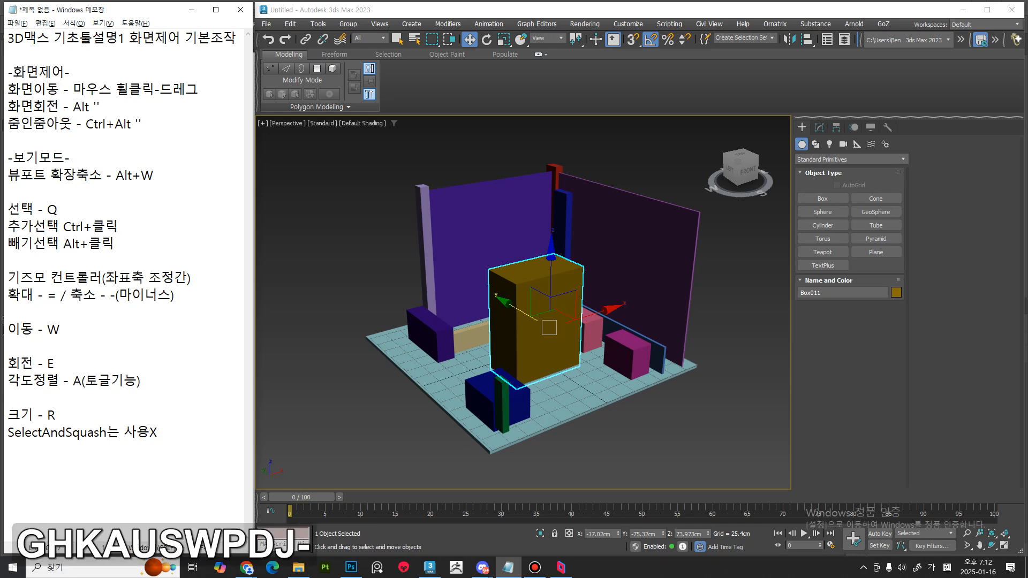
Add the heading "-기능-" directly above the "선택 - Q" line in the notes
{"action": "key", "text": "Down"}
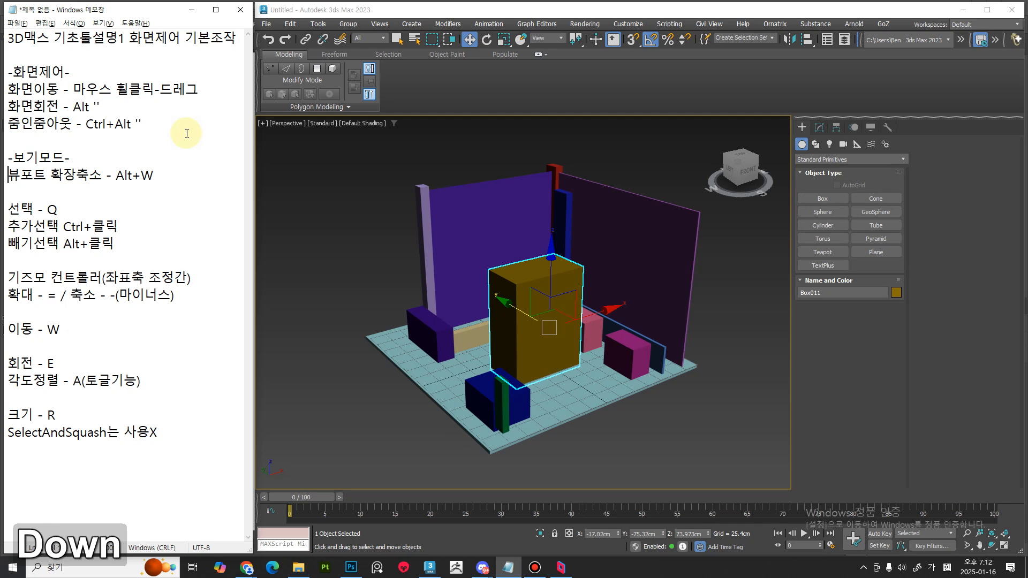
{"action": "key", "text": "Down"}
{"action": "key", "text": "Down"}
{"action": "key", "text": "Down"}
{"action": "key", "text": "Down"}
{"action": "key", "text": "Down"}
{"action": "key", "text": "Down"}
{"action": "key", "text": "Up"}
{"action": "key", "text": "Return"}
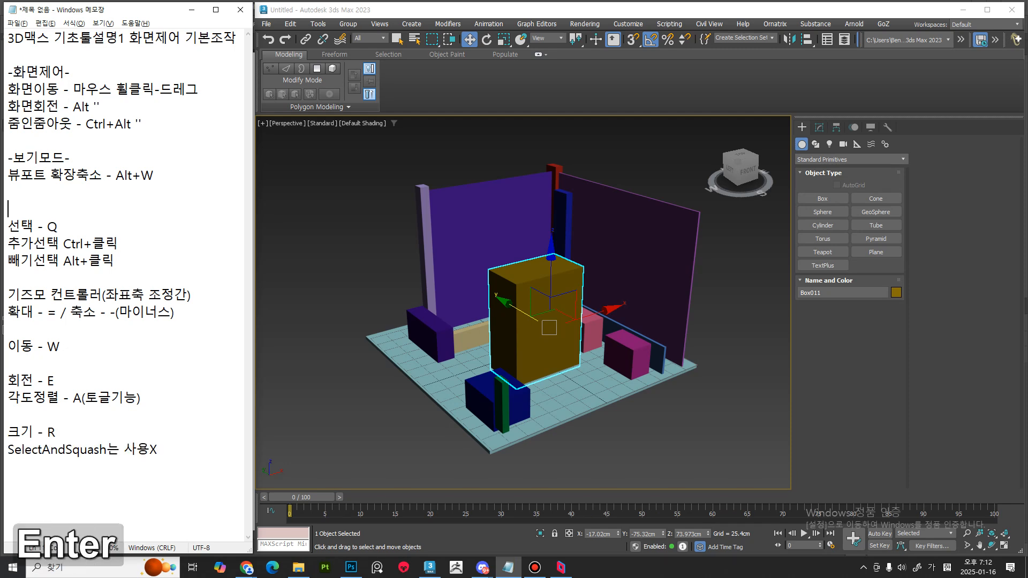
{"action": "type", "text": "-"}
{"action": "type", "text": "기능-"}
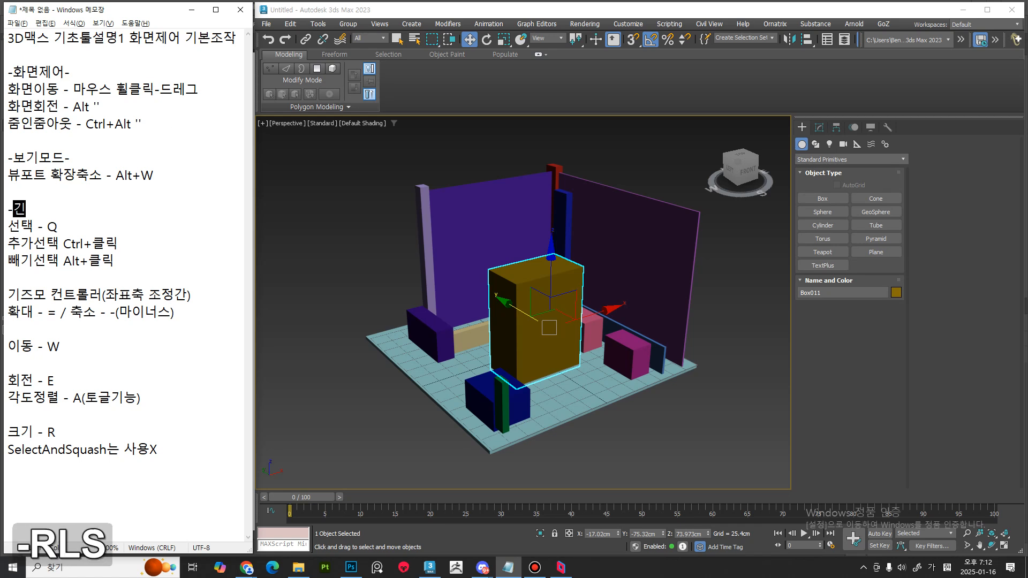
Replace the word "기능" in the new heading with "옵젝트 제어"
{"action": "key", "text": "Left"}
{"action": "key", "text": "Left"}
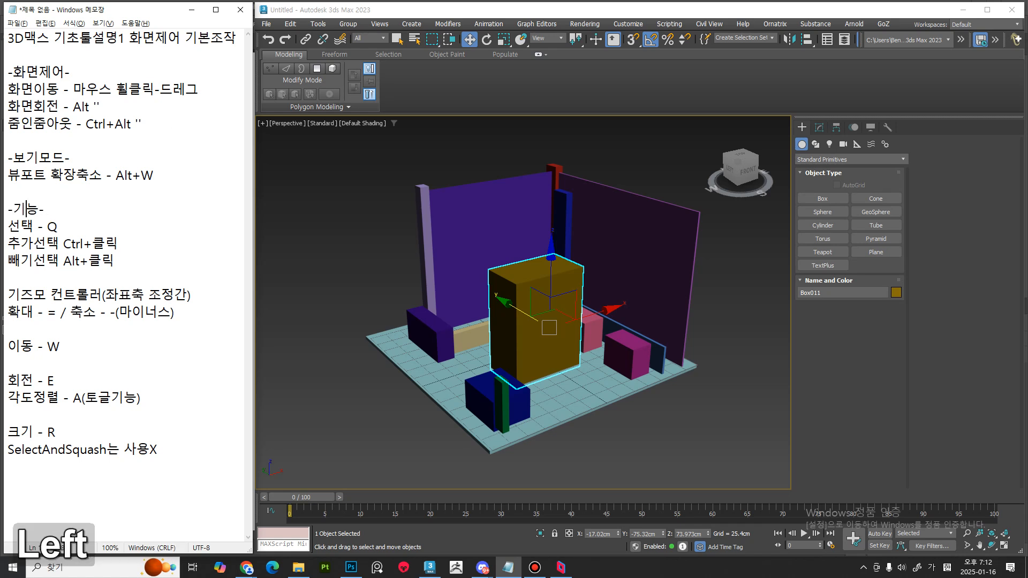
{"action": "key", "text": "shift+Right"}
{"action": "key", "text": "shift+Right"}
{"action": "type", "text": "옵젝"}
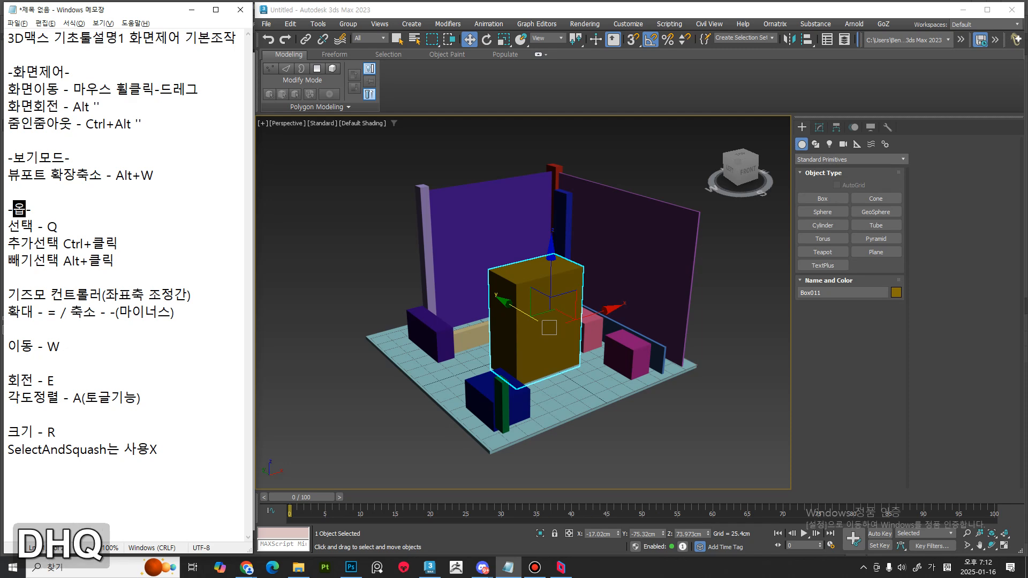
{"action": "type", "text": "트 제어"}
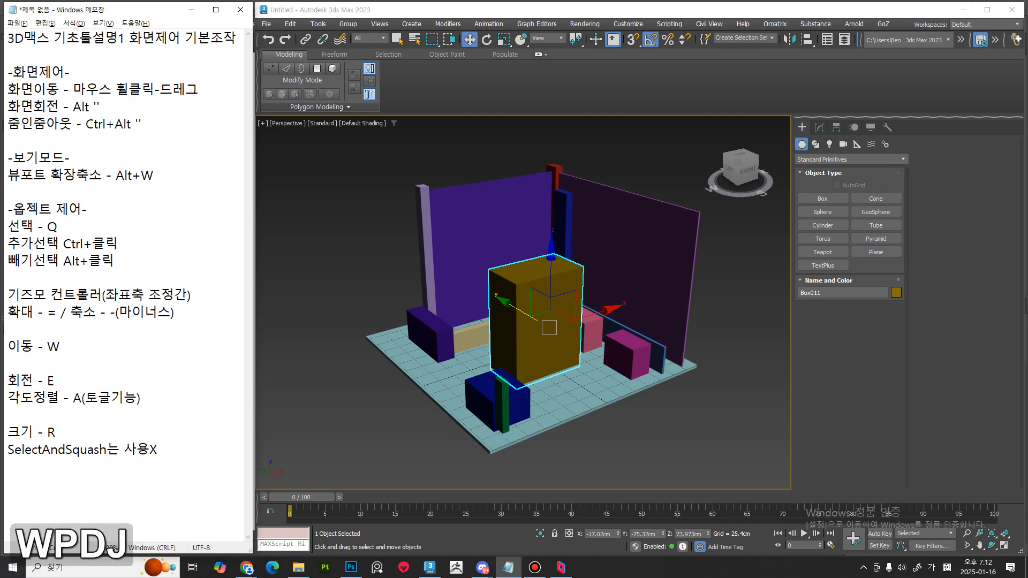
{"action": "key", "text": "End"}
{"action": "key", "text": "Up"}
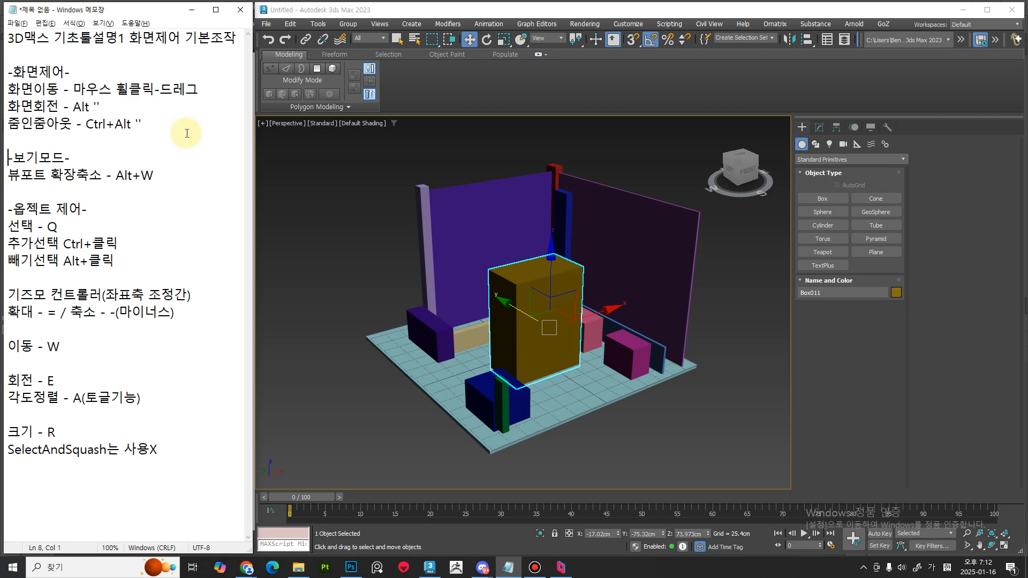
Switch back to 3ds Max, select each of the two large walls in turn, and region-select all the objects in the scene
{"action": "left_click", "coordinate": [624, 271]}
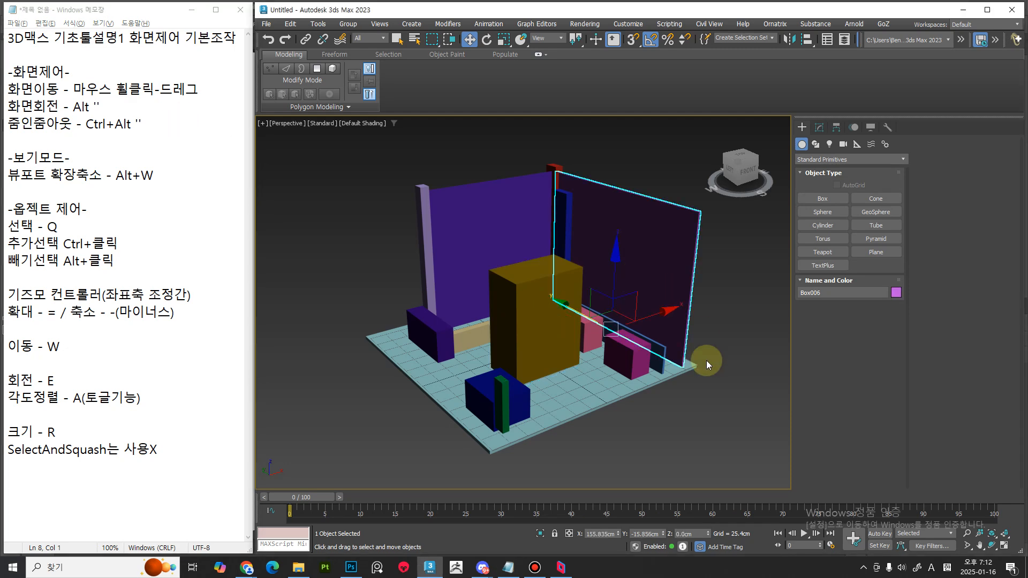
{"action": "left_click", "coordinate": [488, 192]}
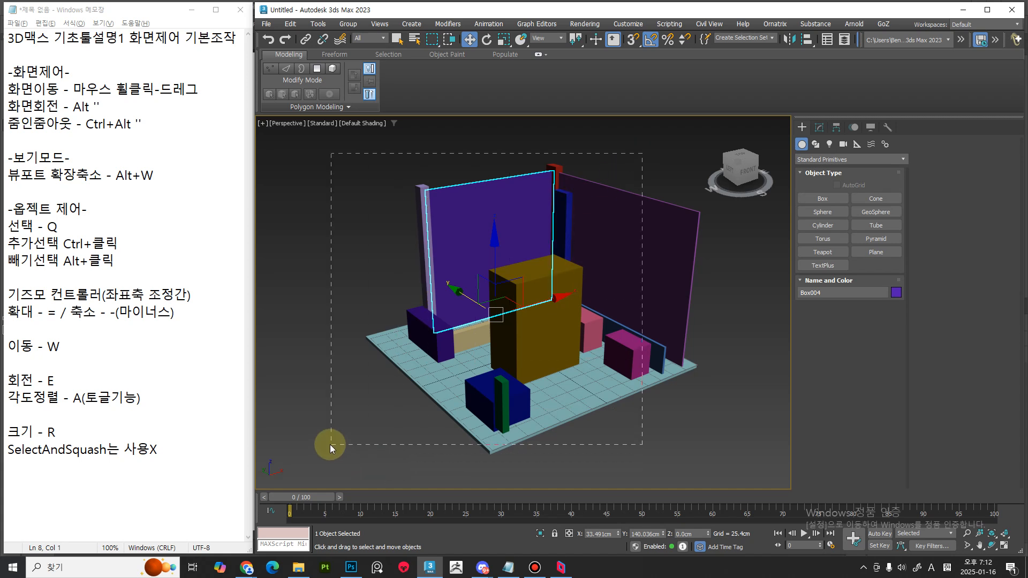
{"action": "left_click_drag", "start_coordinate": [330, 444], "coordinate": [331, 444]}
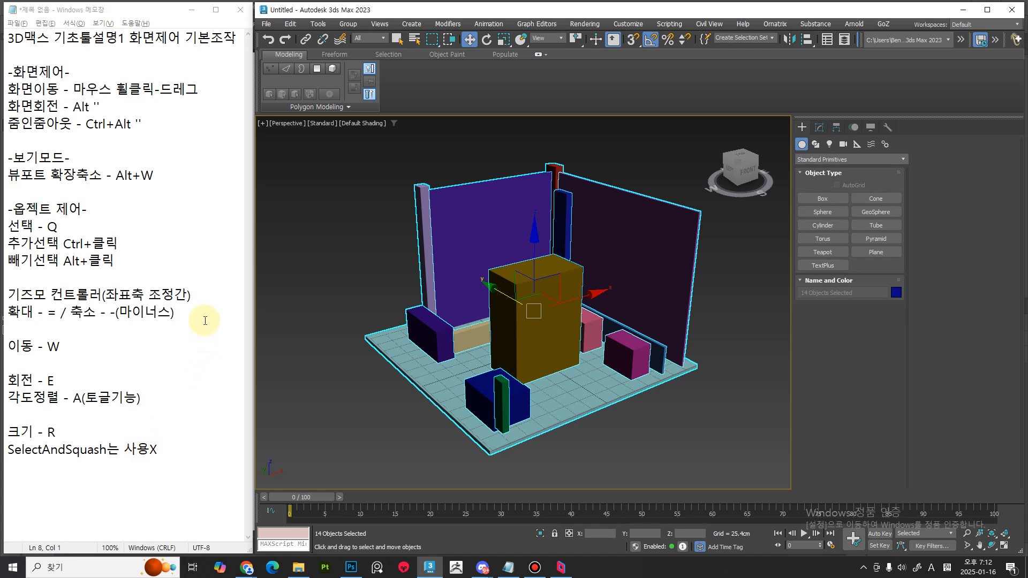
In the Notepad notes, add the line "와이어 보기 - F4" below the Alt+W viewport line
{"action": "left_click", "coordinate": [206, 182]}
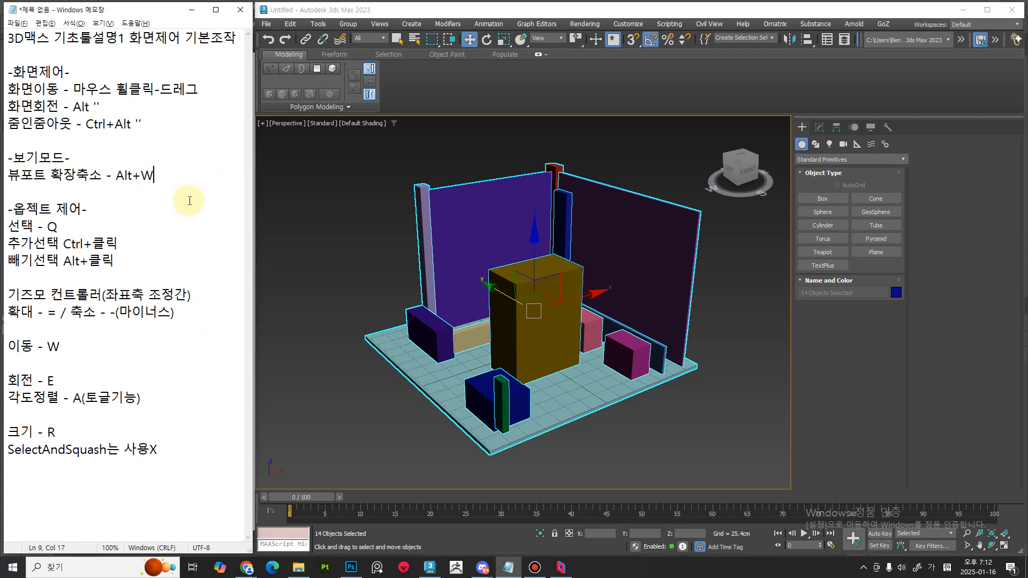
{"action": "key", "text": "Return"}
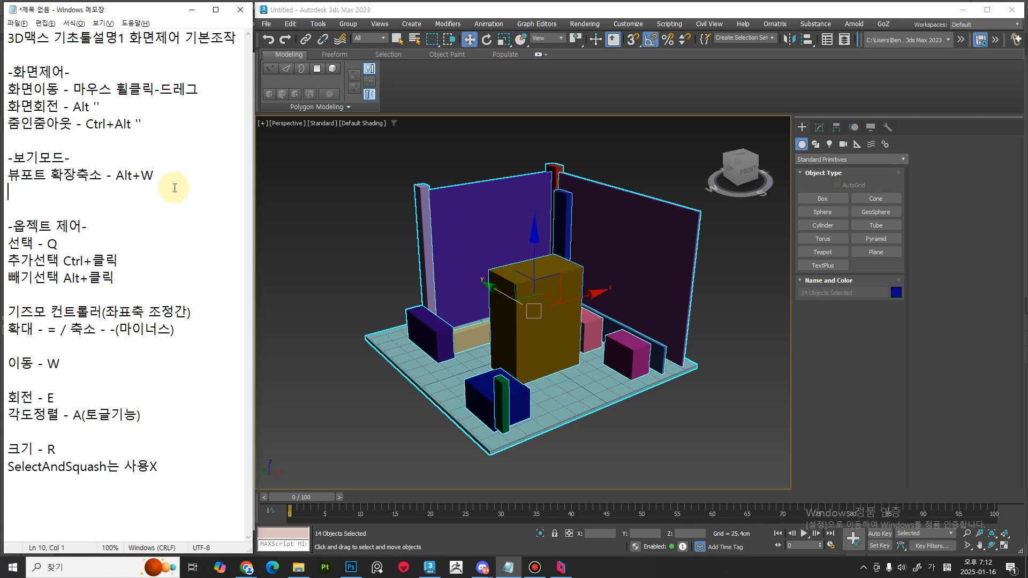
{"action": "type", "text": "화ㅇ"}
{"action": "type", "text": "와이어 보기"}
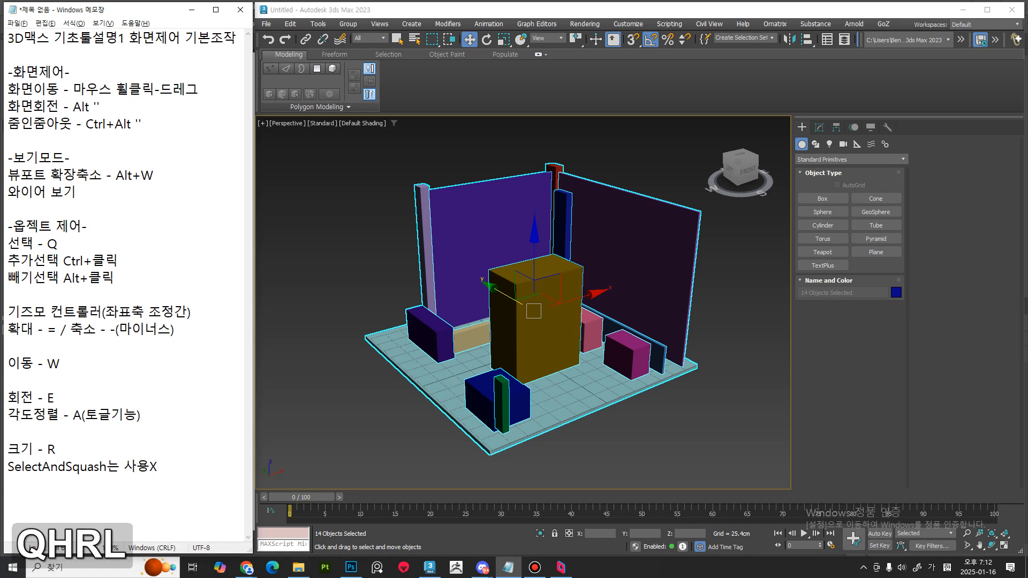
{"action": "type", "text": " - F"}
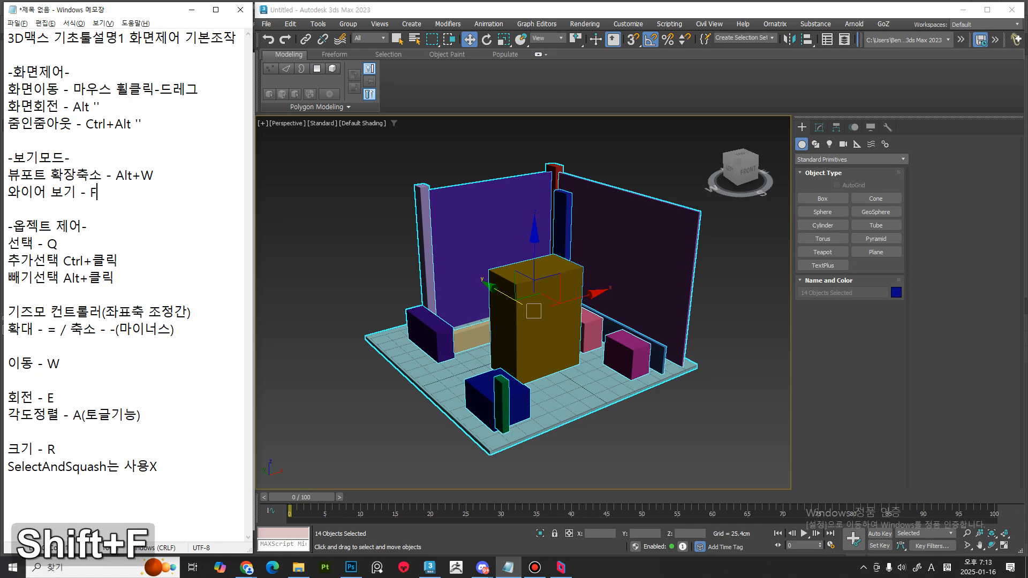
{"action": "type", "text": "4"}
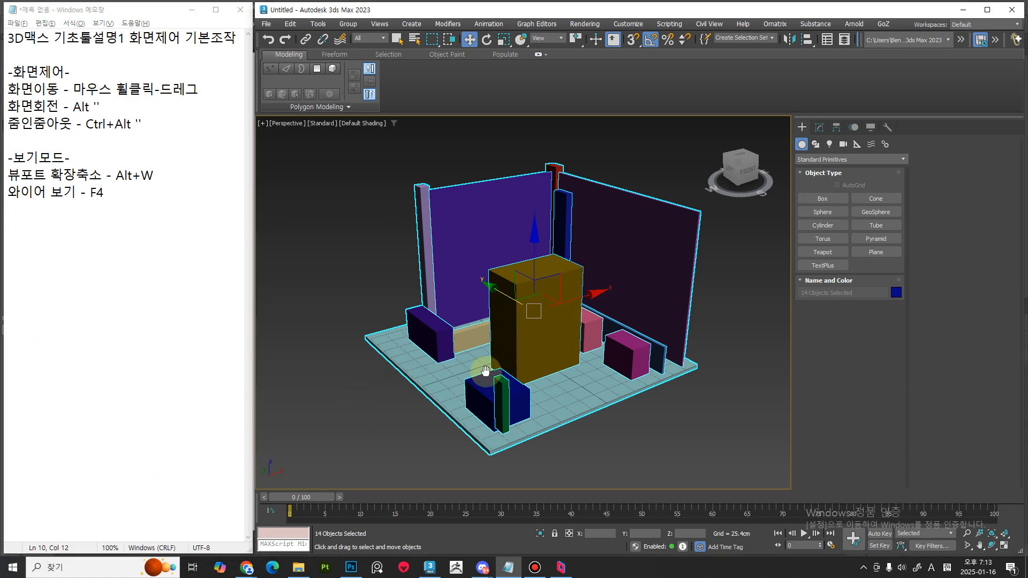
Return to 3ds Max and toggle the Perspective viewport's Edged Faces display off and on repeatedly, leaving Edged Faces turned on
{"action": "mouse_move", "coordinate": [482, 367]}
{"action": "middle_mouse_down", "text": "alt"}
{"action": "mouse_move", "coordinate": [544, 361]}
{"action": "mouse_move", "coordinate": [544, 395]}
{"action": "middle_mouse_up", "text": "alt"}
{"action": "key", "text": "F4"}
{"action": "key", "text": "F4"}
{"action": "key", "text": "F4"}
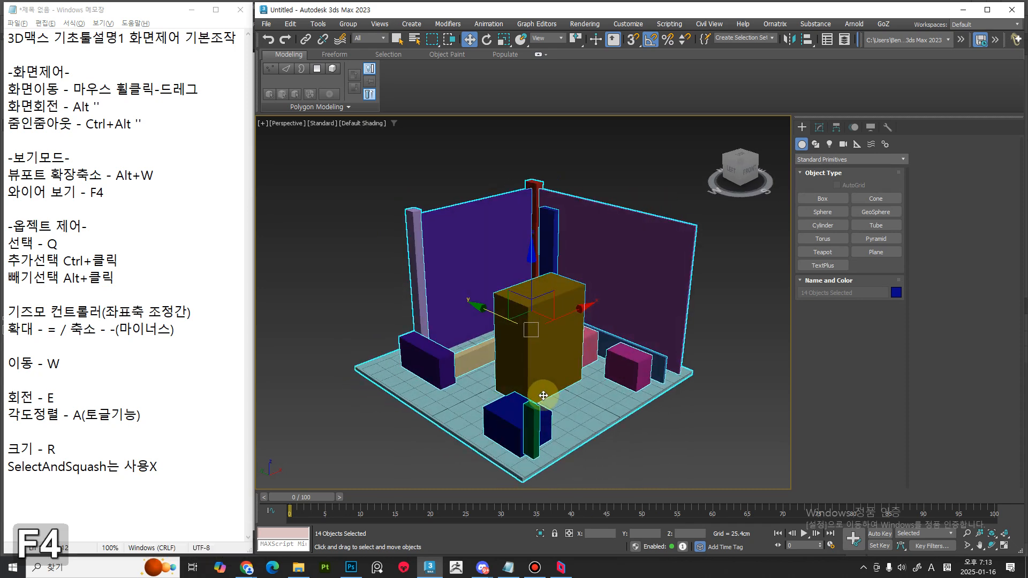
{"action": "key", "text": "F4"}
{"action": "key", "text": "F4"}
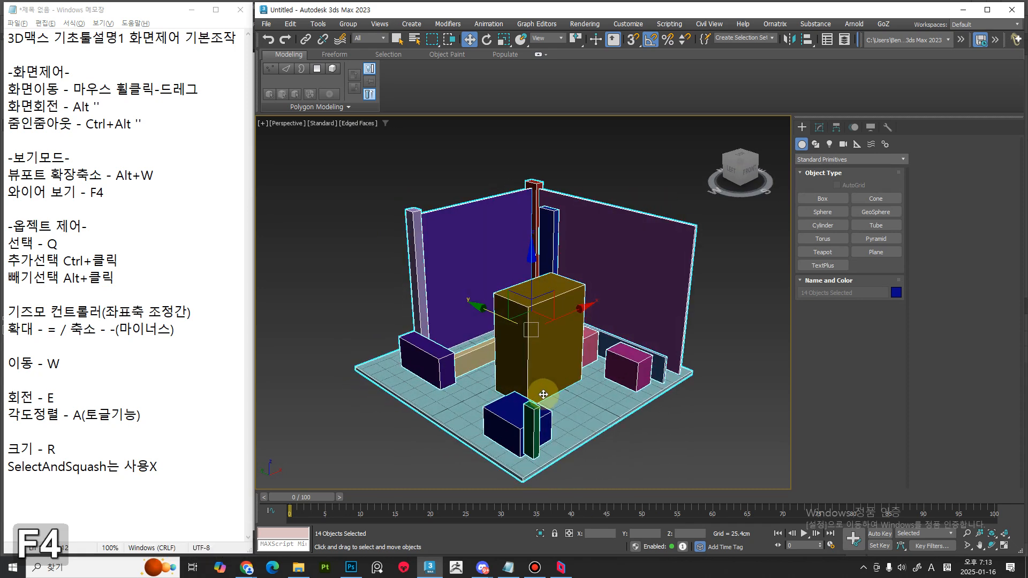
{"action": "key", "text": "F4"}
{"action": "key", "text": "F4"}
{"action": "key", "text": "F4"}
{"action": "key", "text": "F4"}
{"action": "key", "text": "F4"}
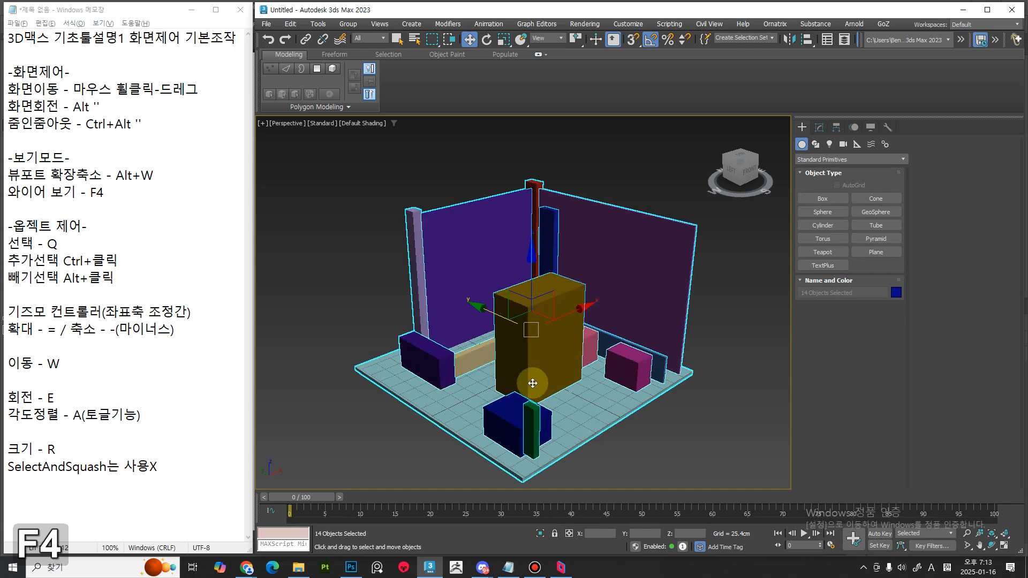
{"action": "key", "text": "F4"}
{"action": "key", "text": "F4"}
{"action": "key", "text": "F4"}
{"action": "key", "text": "F4"}
{"action": "key", "text": "F4"}
{"action": "key", "text": "F4"}
{"action": "key", "text": "F4"}
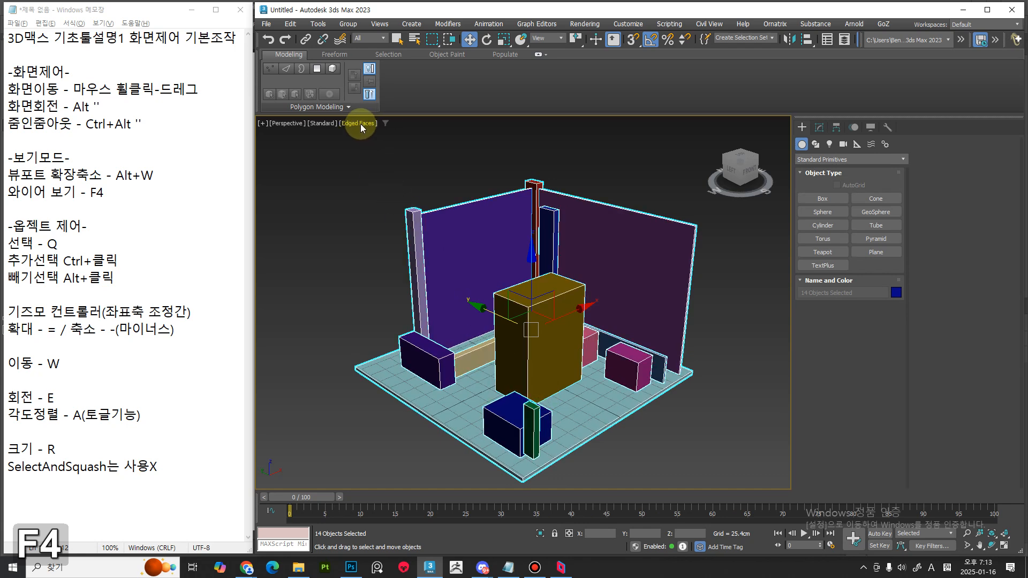
Keep toggling Edged Faces on and off in the Perspective viewport, ending with the edges turned off
{"action": "key", "text": "F4"}
{"action": "key", "text": "F4"}
{"action": "key", "text": "F4"}
{"action": "key", "text": "F4"}
{"action": "key", "text": "F4"}
{"action": "key", "text": "F4"}
{"action": "key", "text": "F4"}
{"action": "key", "text": "F4"}
{"action": "key", "text": "F4"}
{"action": "key", "text": "F4"}
{"action": "key", "text": "F4"}
{"action": "key", "text": "F4"}
{"action": "key", "text": "F4"}
{"action": "key", "text": "F4"}
{"action": "key", "text": "F4"}
{"action": "key", "text": "F4"}
{"action": "key", "text": "F4"}
{"action": "key", "text": "F4"}
{"action": "key", "text": "F4"}
Try the Flat Color shading style in the Perspective viewport, followed by Facets
{"action": "left_click", "coordinate": [360, 124]}
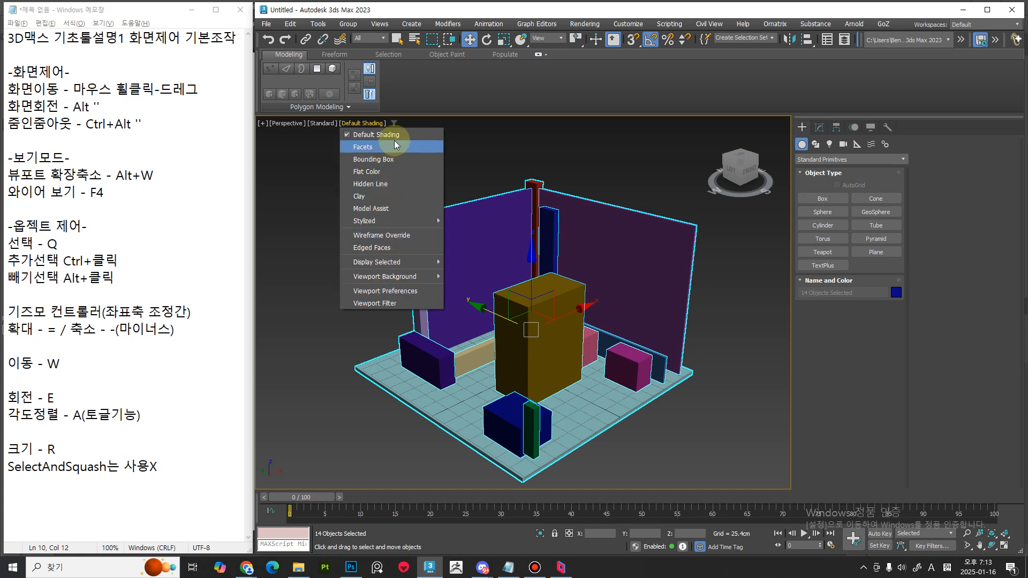
{"action": "left_click", "coordinate": [385, 169]}
{"action": "middle_click_drag", "start_coordinate": [390, 256], "coordinate": [371, 241]}
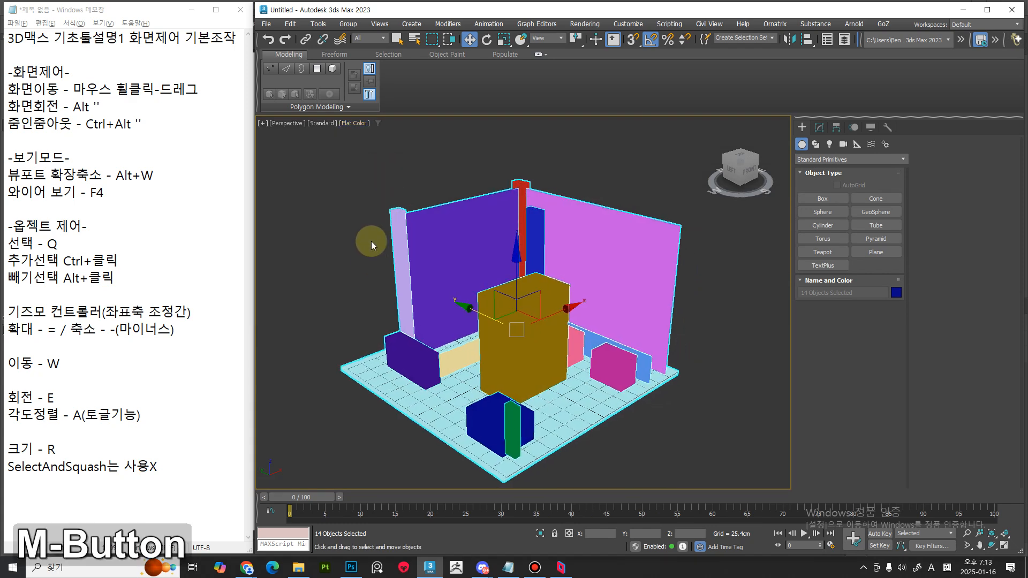
{"action": "left_click", "coordinate": [357, 123]}
{"action": "left_click", "coordinate": [363, 144]}
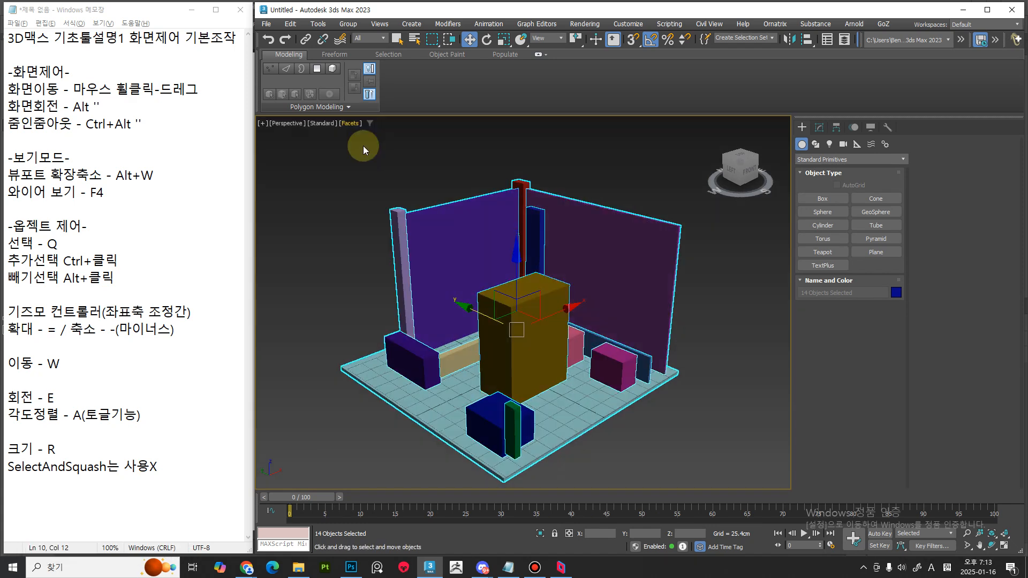
Display the Perspective viewport's objects as Bounding Box, followed by the Hidden Line style
{"action": "left_click", "coordinate": [355, 123]}
{"action": "left_click", "coordinate": [367, 156]}
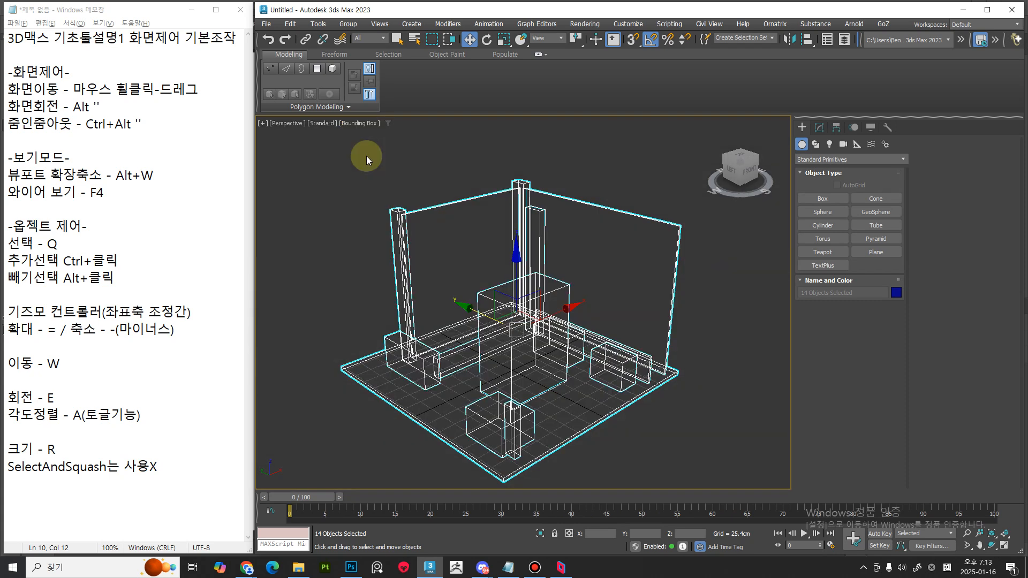
{"action": "left_click", "coordinate": [354, 123]}
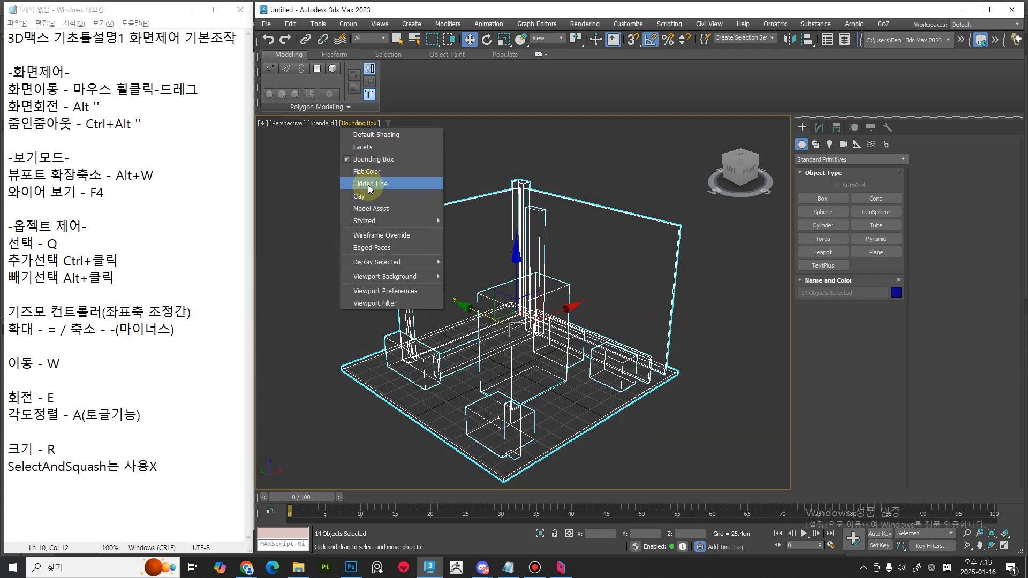
{"action": "left_click", "coordinate": [368, 184]}
Preview the scene with the Clay shading style, followed by Model Assist
{"action": "left_click", "coordinate": [359, 123]}
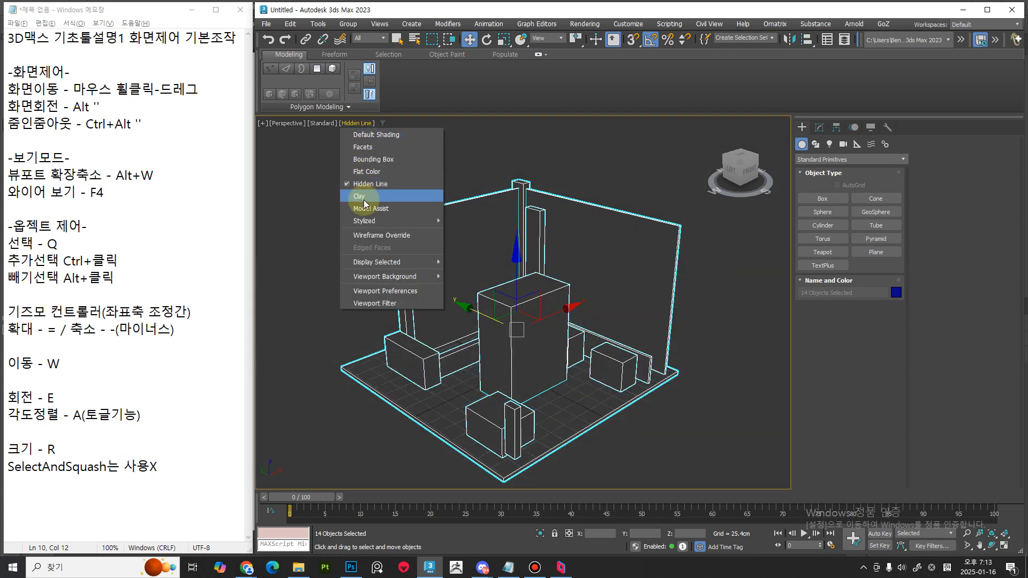
{"action": "left_click", "coordinate": [364, 200]}
{"action": "left_click", "coordinate": [351, 124]}
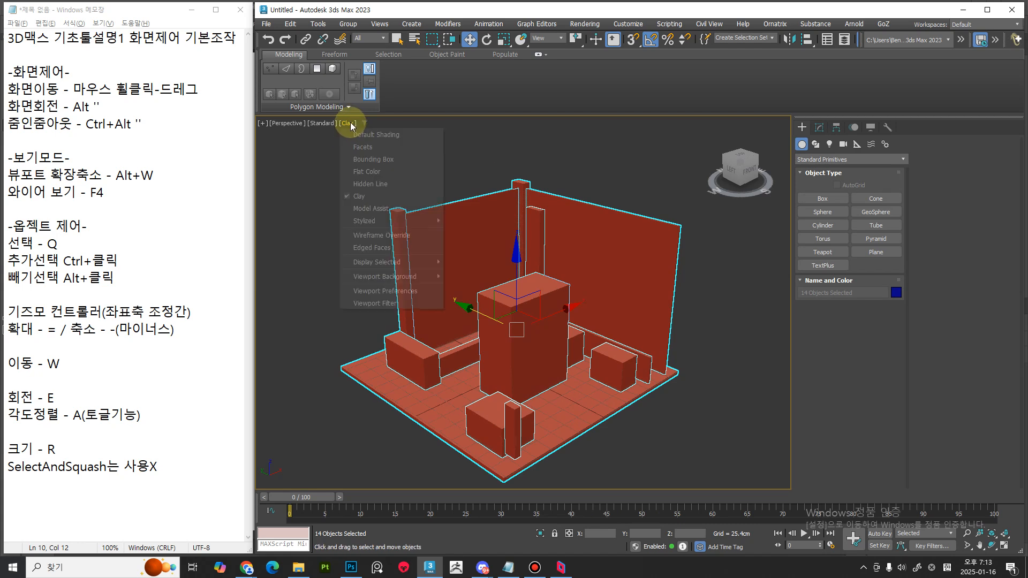
{"action": "left_click", "coordinate": [364, 209]}
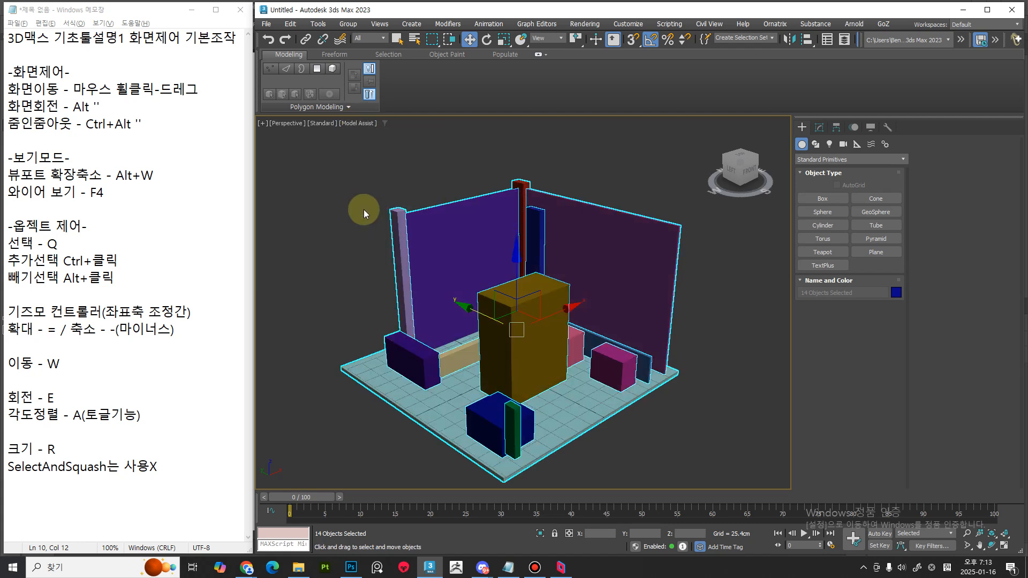
Return the Perspective viewport to Default Shading with nothing selected, and turn on Edged Faces
{"action": "left_click", "coordinate": [359, 128]}
{"action": "left_click", "coordinate": [357, 124]}
{"action": "left_click", "coordinate": [356, 137]}
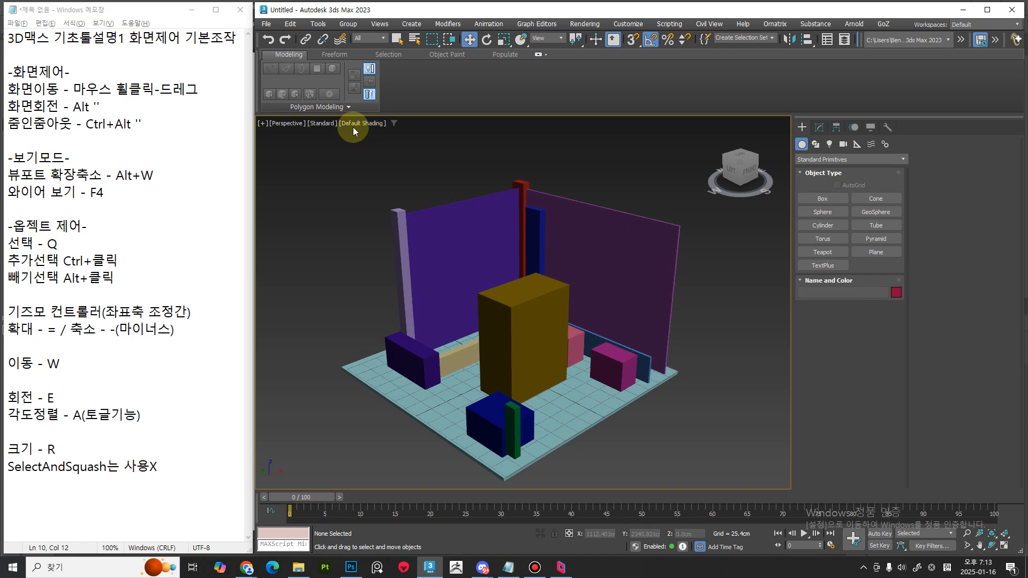
{"action": "middle_click_drag", "start_coordinate": [381, 211], "coordinate": [411, 201]}
{"action": "key", "text": "F4"}
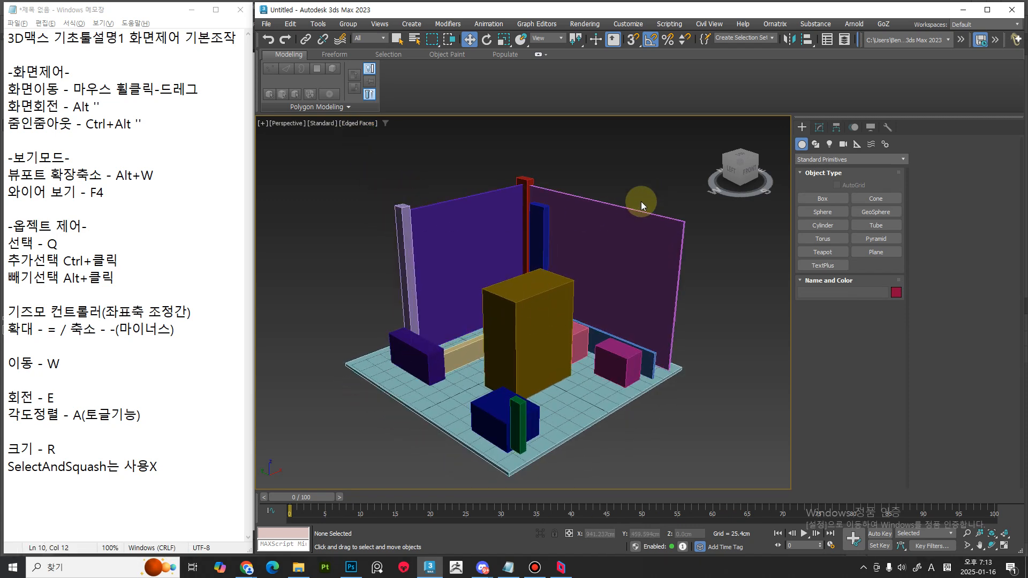
Region-select all the objects in the scene and look over the Perspective viewport's shading options without changing them
{"action": "left_click_drag", "start_coordinate": [351, 436], "coordinate": [352, 437]}
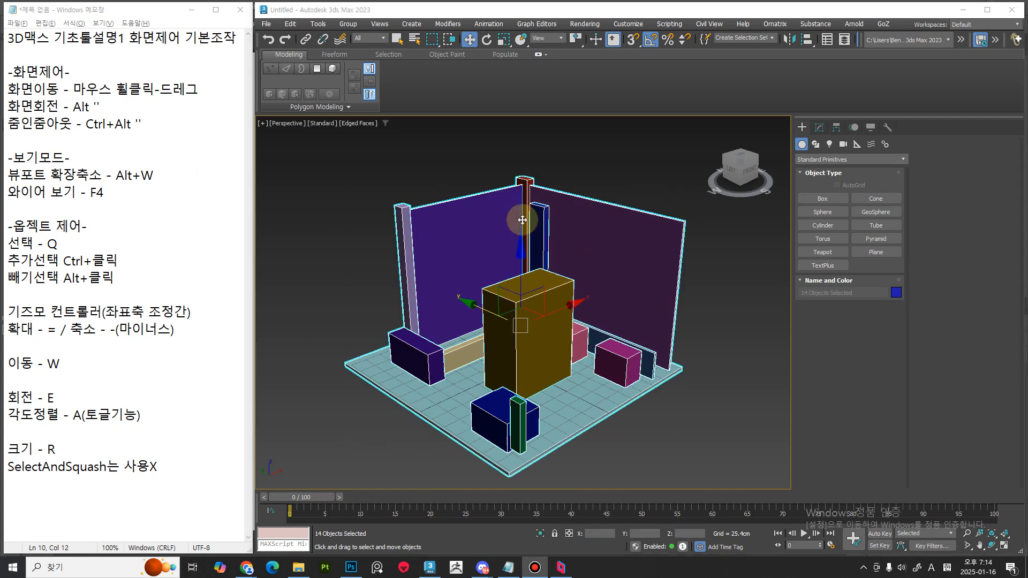
{"action": "mouse_move", "coordinate": [522, 220]}
{"action": "middle_mouse_down"}
{"action": "mouse_move", "coordinate": [489, 225]}
{"action": "mouse_move", "coordinate": [537, 217]}
{"action": "middle_mouse_up"}
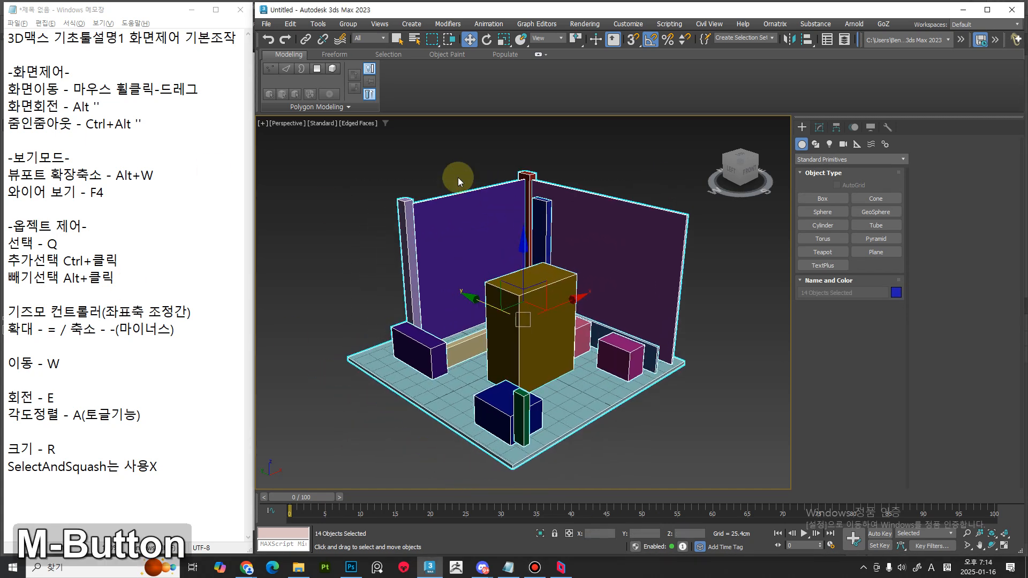
{"action": "left_click", "coordinate": [359, 124]}
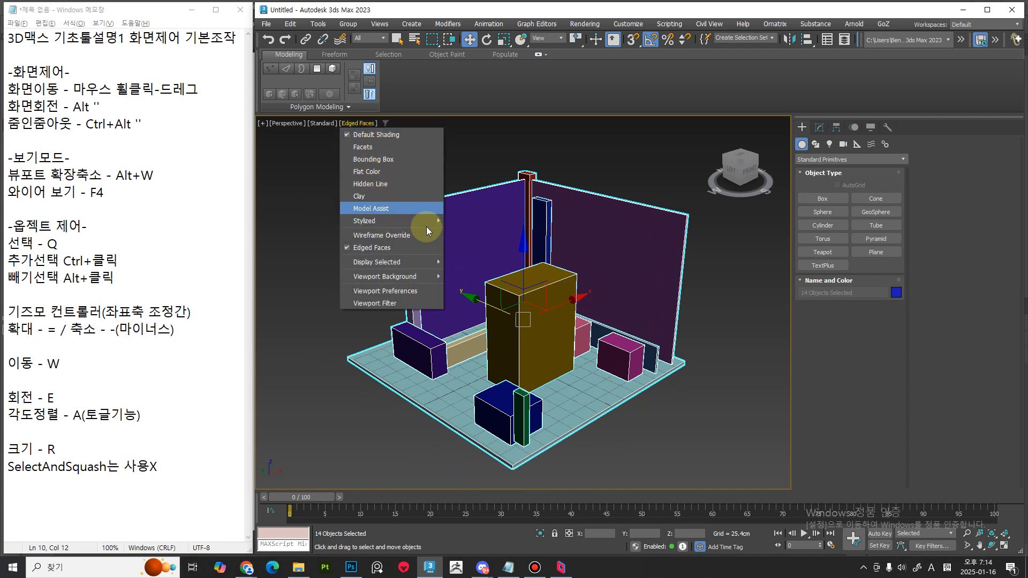
{"action": "mouse_move", "coordinate": [596, 196]}
{"action": "middle_mouse_down"}
{"action": "mouse_move", "coordinate": [580, 220]}
{"action": "mouse_move", "coordinate": [546, 202]}
{"action": "mouse_move", "coordinate": [513, 213]}
{"action": "middle_mouse_up"}
Toggle Edged Faces off and on several times with all objects selected, leaving it on, and view the scene from nearer the front
{"action": "key", "text": "F4"}
{"action": "key", "text": "F4"}
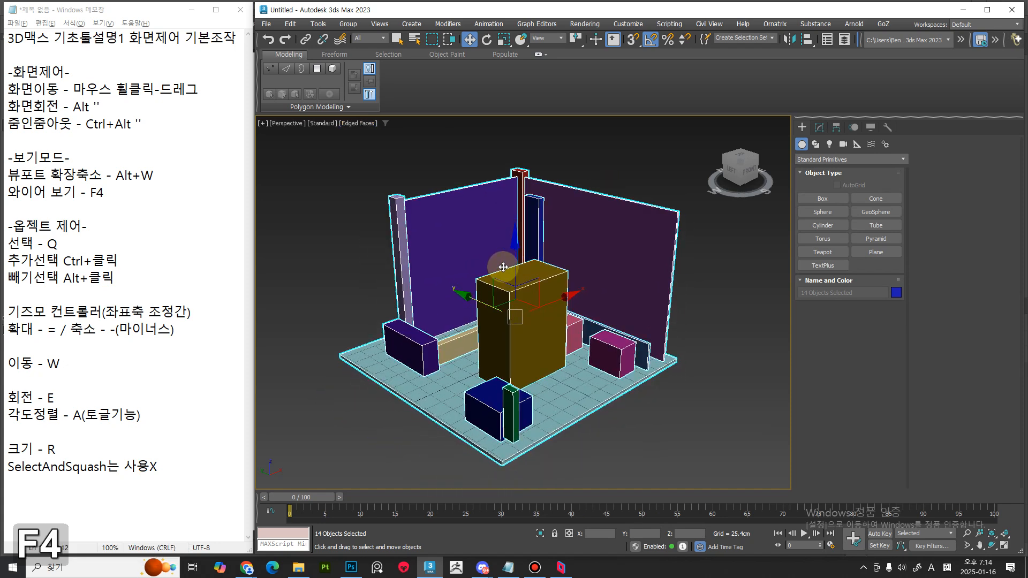
{"action": "middle_click_drag", "start_coordinate": [523, 287], "coordinate": [550, 303]}
{"action": "key", "text": "F4"}
{"action": "key", "text": "F4"}
{"action": "key", "text": "F4"}
{"action": "key", "text": "F4"}
{"action": "mouse_move", "coordinate": [559, 308]}
{"action": "middle_mouse_down", "text": "alt"}
{"action": "mouse_move", "coordinate": [544, 305]}
{"action": "mouse_move", "coordinate": [569, 322]}
{"action": "mouse_move", "coordinate": [542, 301]}
{"action": "mouse_move", "coordinate": [539, 313]}
{"action": "mouse_move", "coordinate": [544, 299]}
{"action": "middle_mouse_up", "text": "alt"}
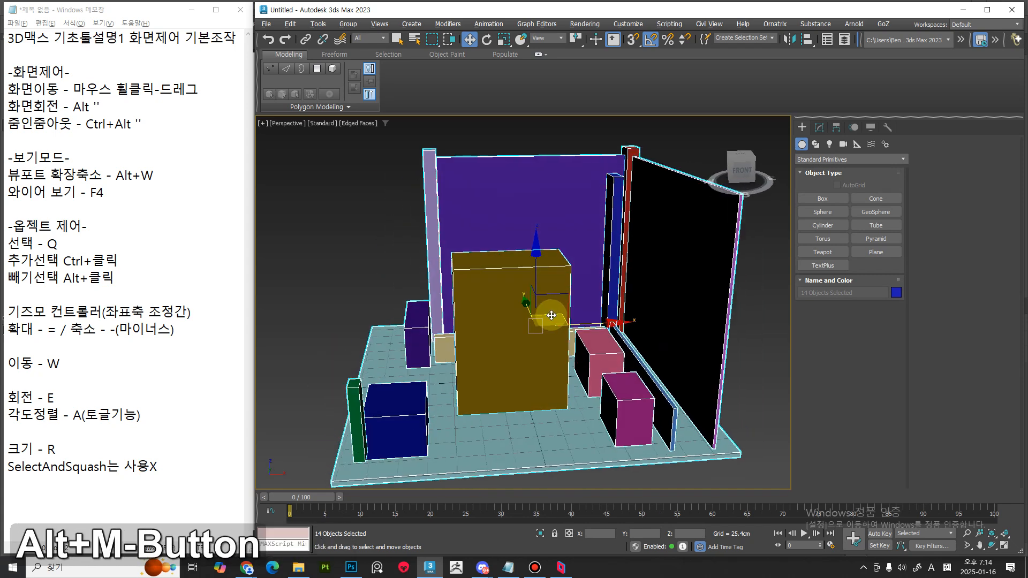
Switch to the Notepad notes and insert an empty line below "와이어 보기 - F4"
{"action": "left_click", "coordinate": [128, 193]}
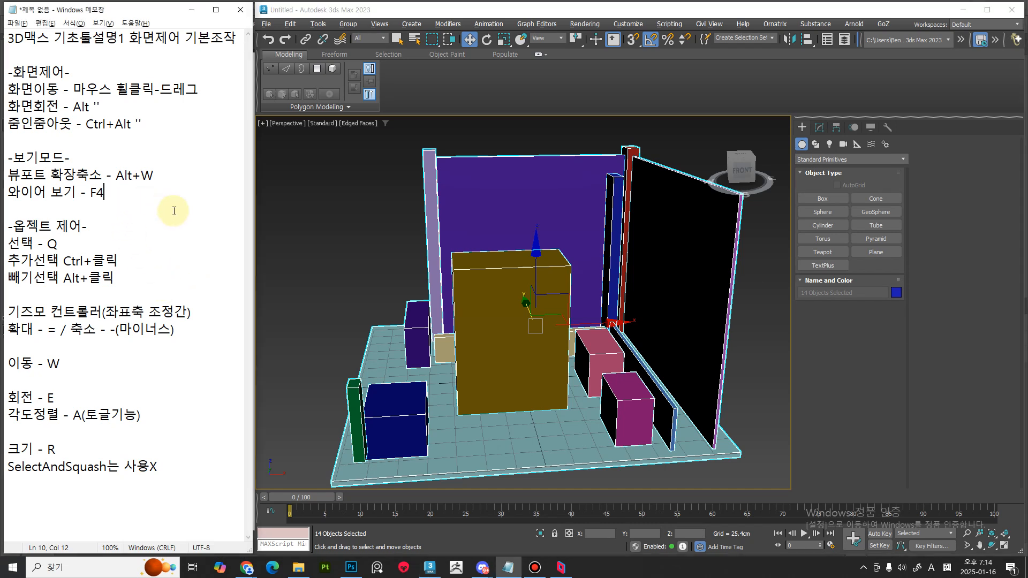
{"action": "key", "text": "Return"}
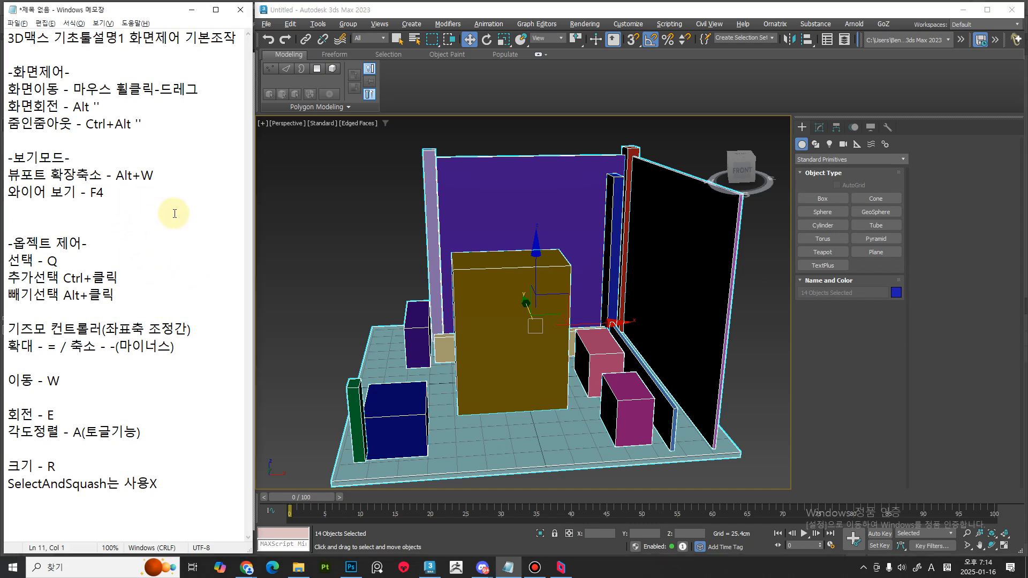
{"action": "type", "text": "aus"}
{"action": "key", "text": "BackSpace"}
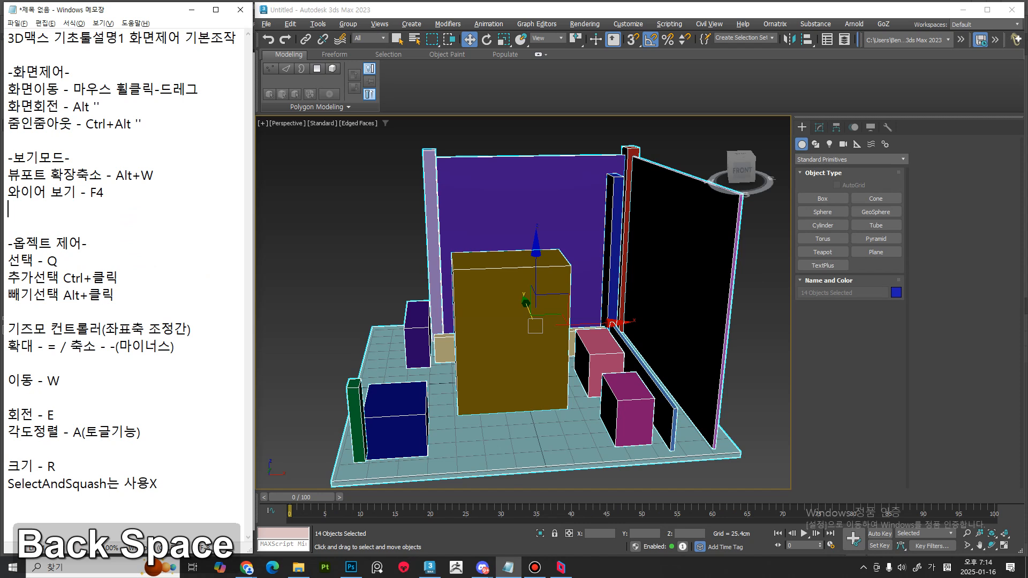
{"action": "type", "text": "면"}
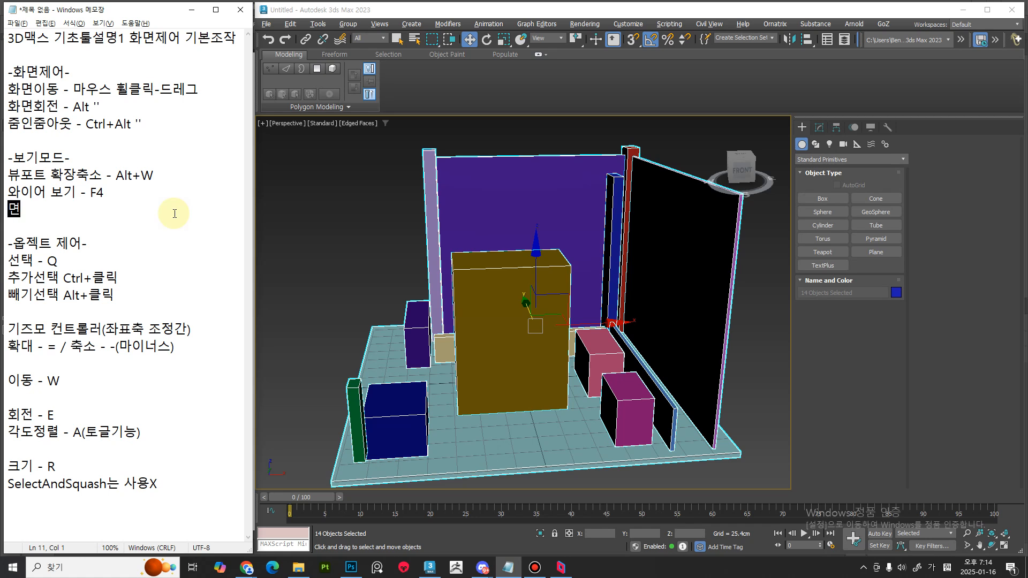
{"action": "key", "text": "BackSpace"}
{"action": "key", "text": "BackSpace"}
Reword the F4 line in the notes to "면과 와이어 같이보기 - F4"
{"action": "key", "text": "Up"}
{"action": "type", "text": "면ㄱㅗㅏ"}
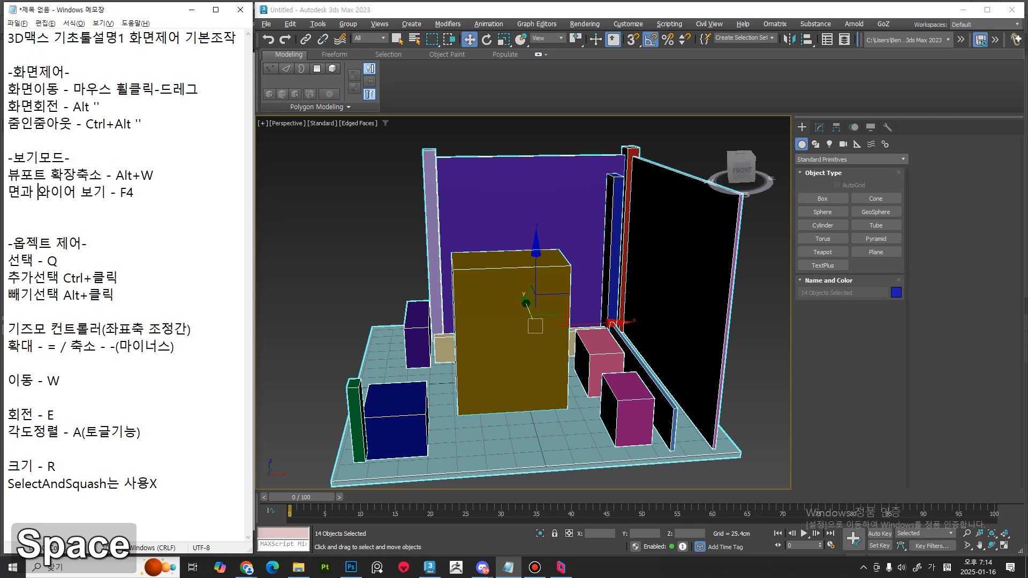
{"action": "key", "text": "Right"}
{"action": "key", "text": "Right"}
{"action": "type", "text": "같이"}
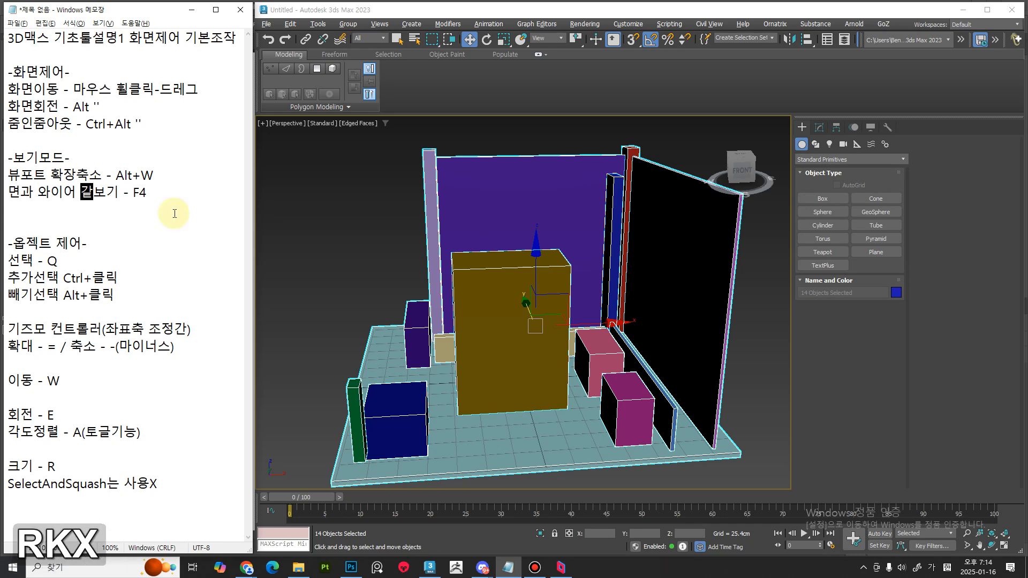
{"action": "key", "text": "End"}
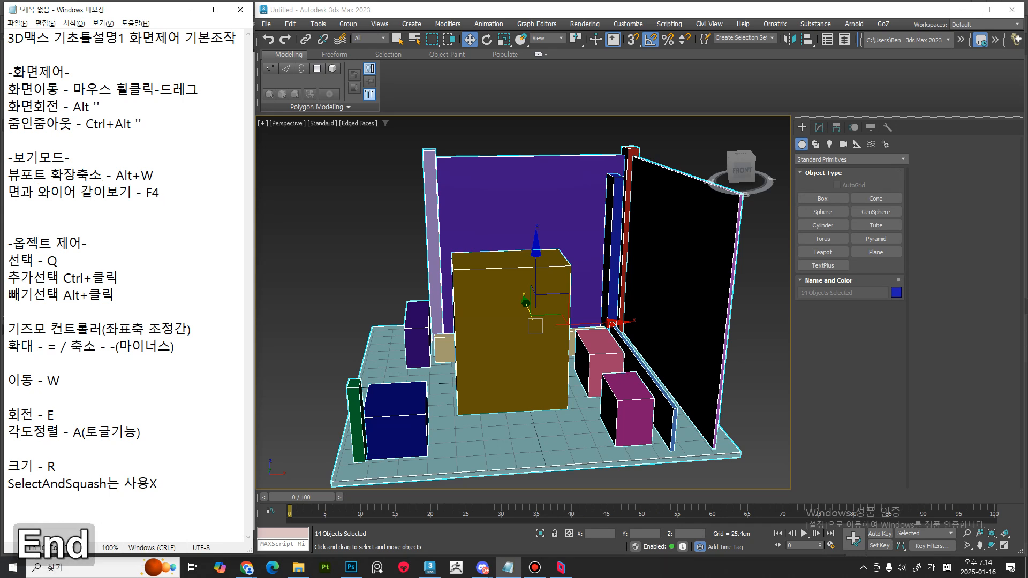
Add the line "와이어만 보기 - F3" below the F4 line in the notes
{"action": "key", "text": "Down"}
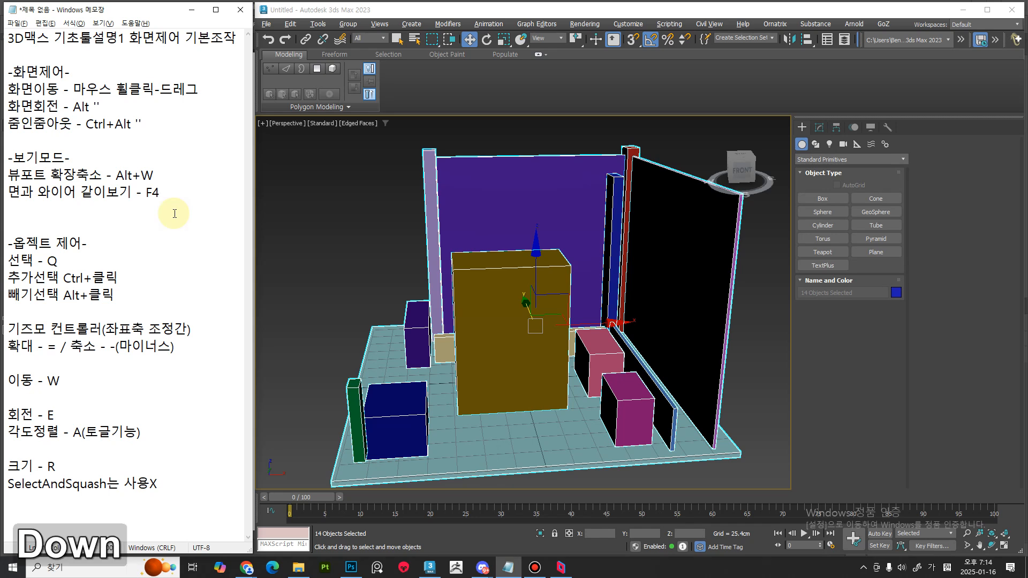
{"action": "type", "text": "화"}
{"action": "key", "text": "BackSpace"}
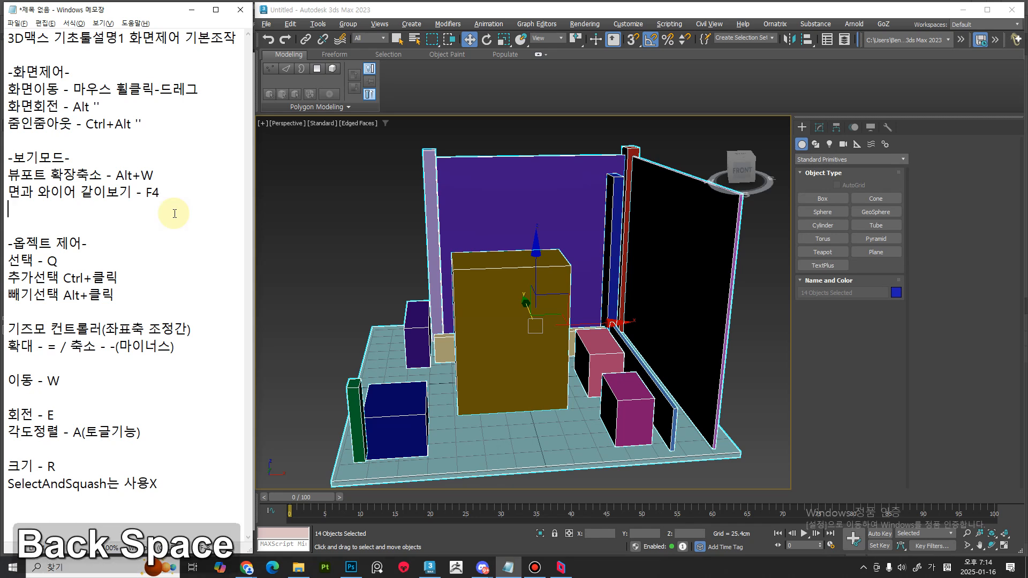
{"action": "type", "text": "와이어 "}
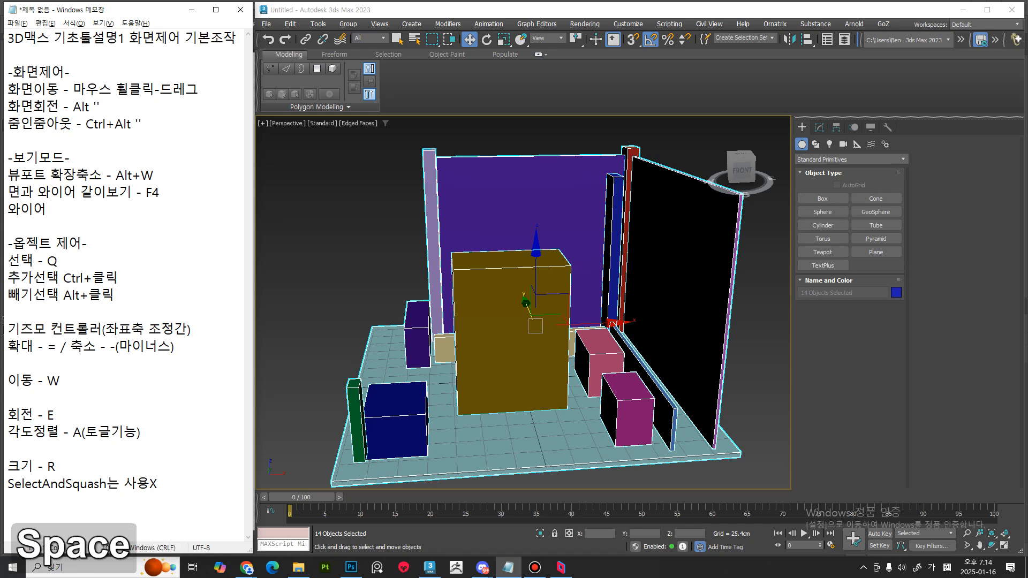
{"action": "type", "text": "만 보기 "}
{"action": "type", "text": "-ㄹ"}
{"action": "key", "text": "BackSpace"}
{"action": "key", "text": "Hangul"}
{"action": "type", "text": "F3"}
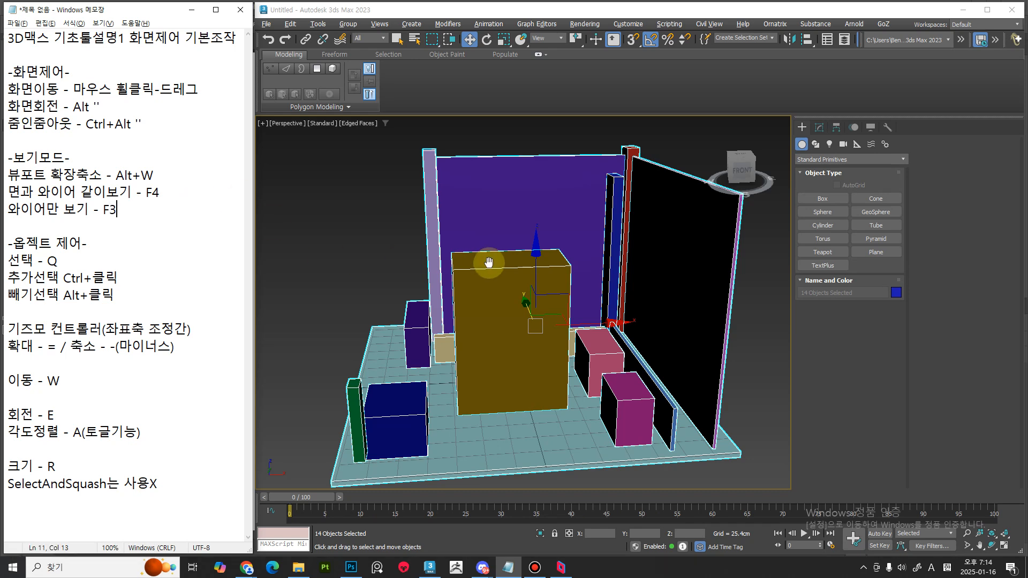
Return to 3ds Max, switch the Perspective viewport to Wireframe, and look through its shading and background options
{"action": "middle_click_drag", "start_coordinate": [493, 263], "coordinate": [489, 267]}
{"action": "key", "text": "F3"}
{"action": "mouse_move", "coordinate": [509, 347]}
{"action": "middle_mouse_down"}
{"action": "mouse_move", "coordinate": [495, 324]}
{"action": "mouse_move", "coordinate": [527, 310]}
{"action": "mouse_move", "coordinate": [523, 339]}
{"action": "mouse_move", "coordinate": [505, 344]}
{"action": "mouse_move", "coordinate": [495, 327]}
{"action": "middle_mouse_up"}
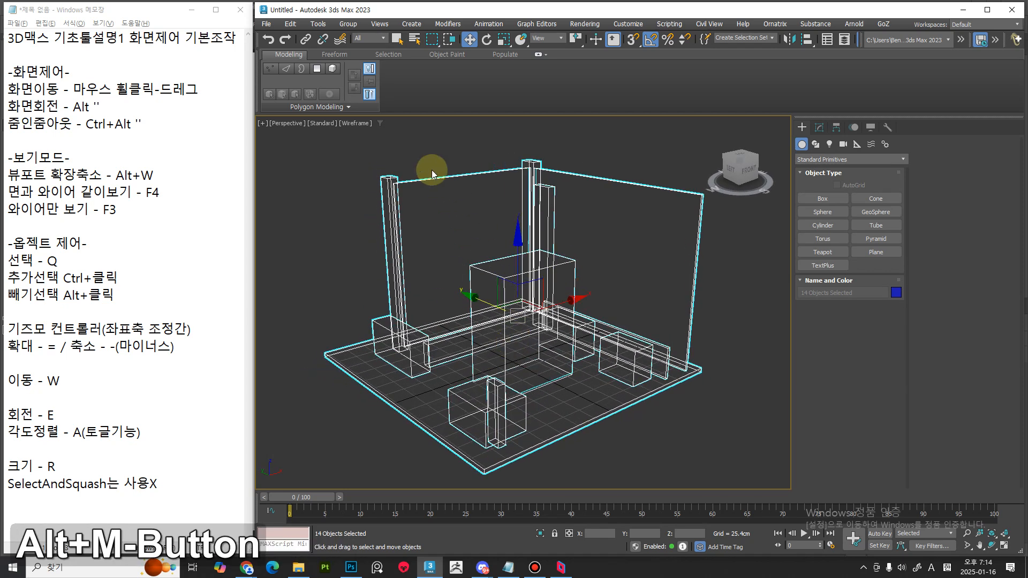
{"action": "left_click", "coordinate": [355, 123]}
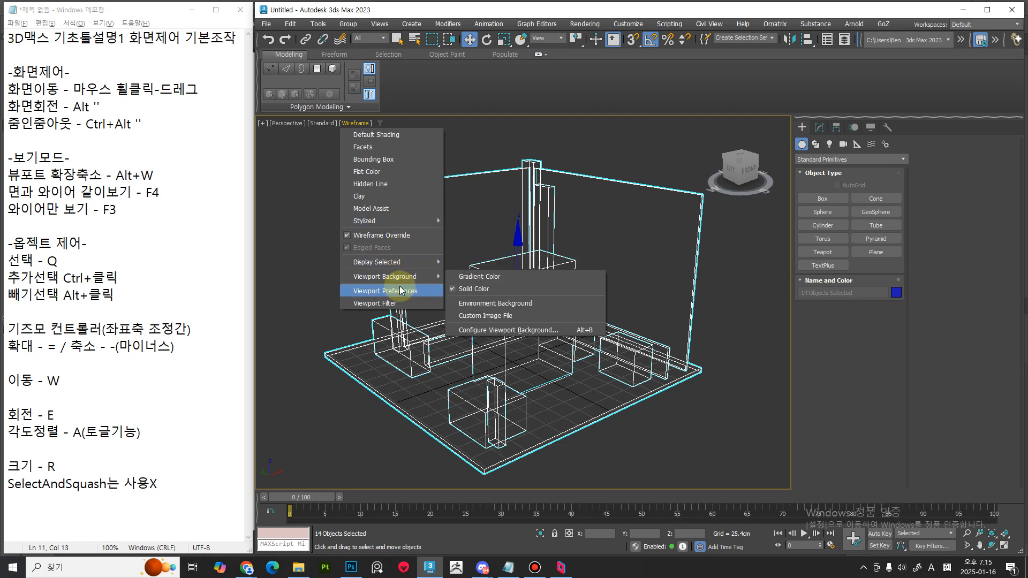
{"action": "mouse_move", "coordinate": [554, 201]}
{"action": "middle_mouse_down"}
{"action": "mouse_move", "coordinate": [585, 301]}
{"action": "mouse_move", "coordinate": [569, 275]}
{"action": "mouse_move", "coordinate": [569, 298]}
{"action": "mouse_move", "coordinate": [542, 323]}
{"action": "mouse_move", "coordinate": [574, 310]}
{"action": "mouse_move", "coordinate": [590, 354]}
{"action": "mouse_move", "coordinate": [535, 345]}
{"action": "mouse_move", "coordinate": [532, 360]}
{"action": "mouse_move", "coordinate": [536, 332]}
{"action": "mouse_move", "coordinate": [551, 340]}
{"action": "mouse_move", "coordinate": [551, 328]}
{"action": "mouse_move", "coordinate": [546, 348]}
{"action": "mouse_move", "coordinate": [546, 335]}
{"action": "mouse_move", "coordinate": [561, 345]}
{"action": "middle_mouse_up"}
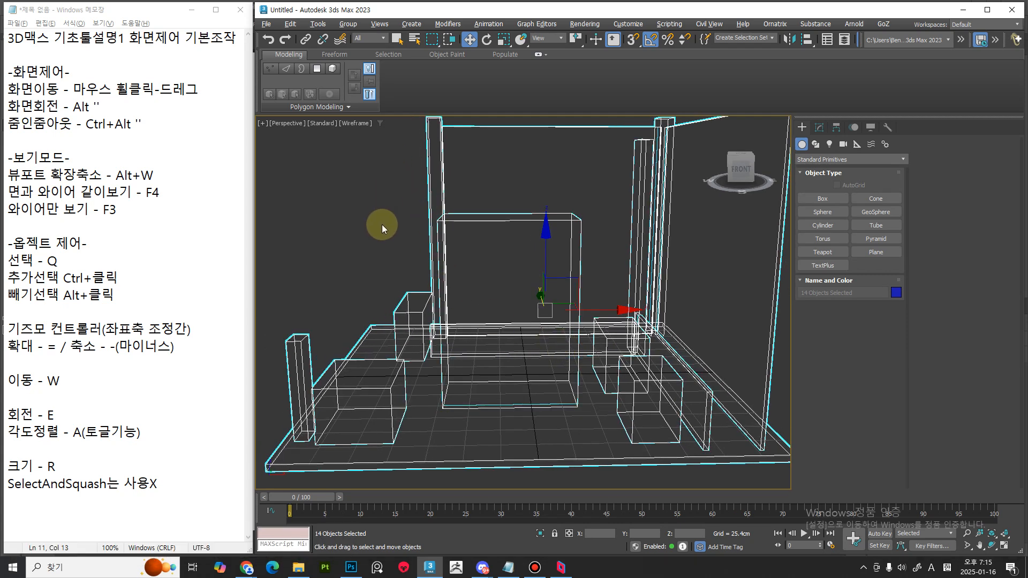
Switch the Perspective viewport back from Wireframe to shaded display and toggle Edged Faces off and on
{"action": "key", "text": "F3"}
{"action": "mouse_move", "coordinate": [390, 241]}
{"action": "middle_mouse_down"}
{"action": "mouse_move", "coordinate": [429, 299]}
{"action": "mouse_move", "coordinate": [498, 339]}
{"action": "mouse_move", "coordinate": [492, 320]}
{"action": "mouse_move", "coordinate": [515, 353]}
{"action": "mouse_move", "coordinate": [555, 360]}
{"action": "middle_mouse_up"}
{"action": "scroll", "coordinate": [502, 325], "scroll_direction": "down", "scroll_amount": 4}
{"action": "scroll", "coordinate": [515, 355], "scroll_direction": "up", "scroll_amount": 2}
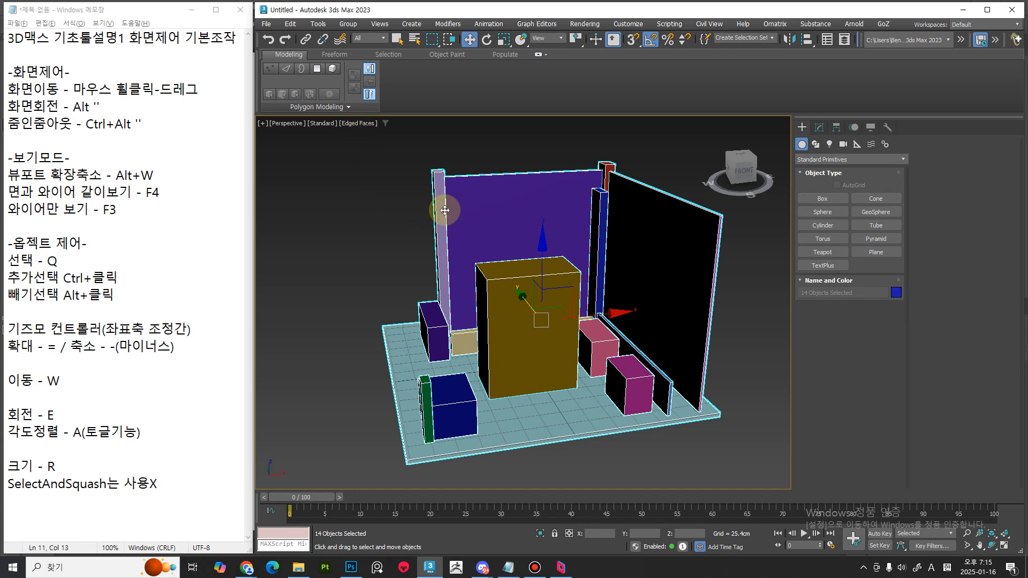
{"action": "key", "text": "F4"}
{"action": "key", "text": "F4"}
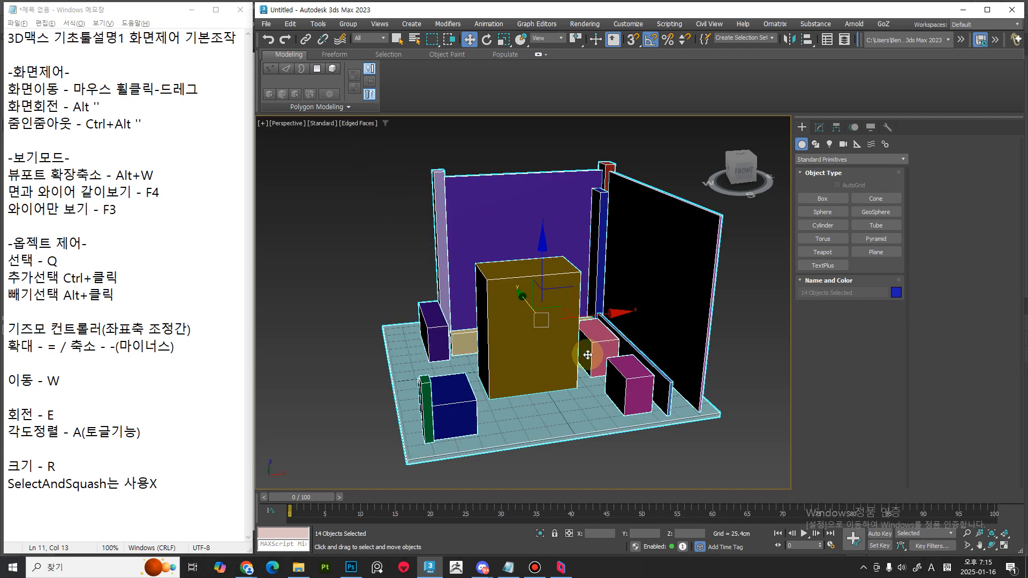
{"action": "middle_click_drag", "start_coordinate": [591, 362], "coordinate": [595, 374]}
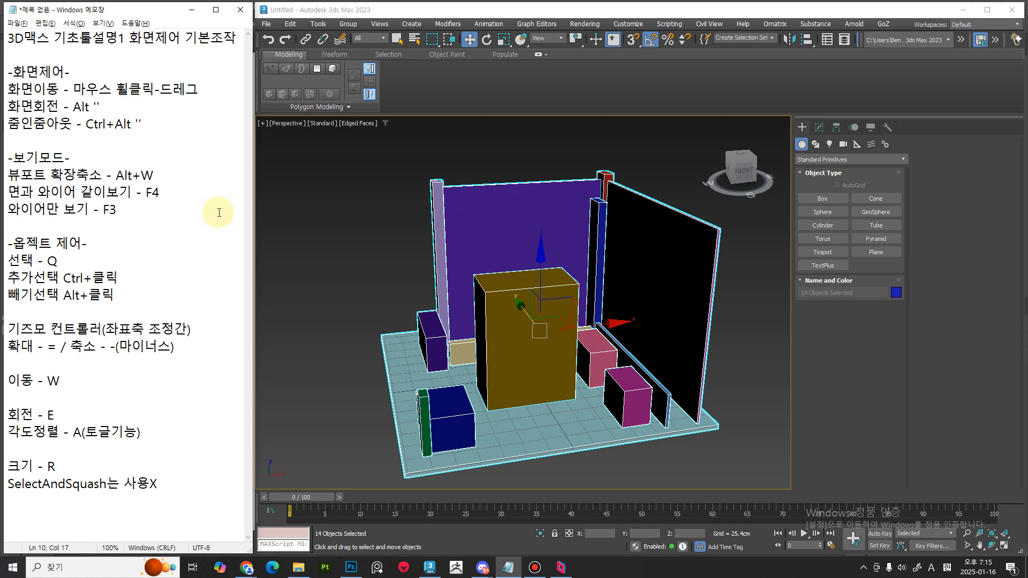
In the Notepad notes, append "(제작)" to the end of the "면과 와이어 같이보기 - F4" line
{"action": "type", "text": "()"}
{"action": "key", "text": "Left"}
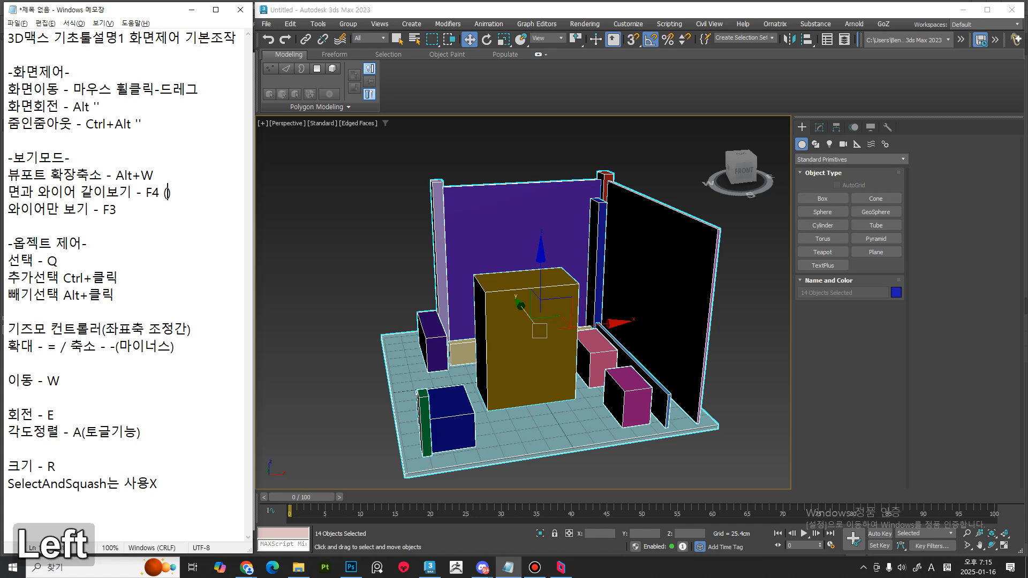
{"action": "type", "text": "wp"}
{"action": "key", "text": "BackSpace"}
{"action": "key", "text": "BackSpace"}
{"action": "key", "text": "Hangul"}
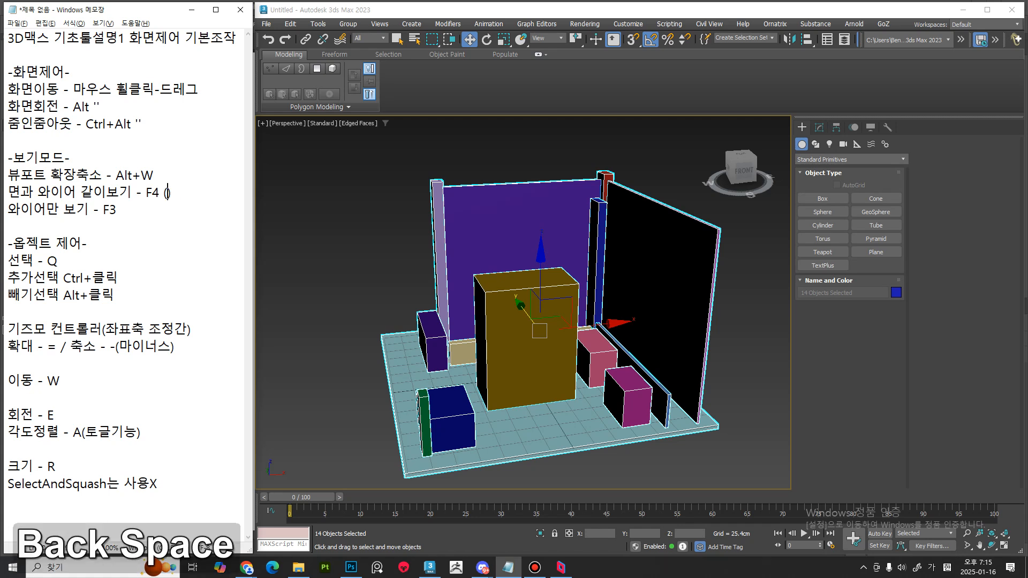
{"action": "type", "text": "제작"}
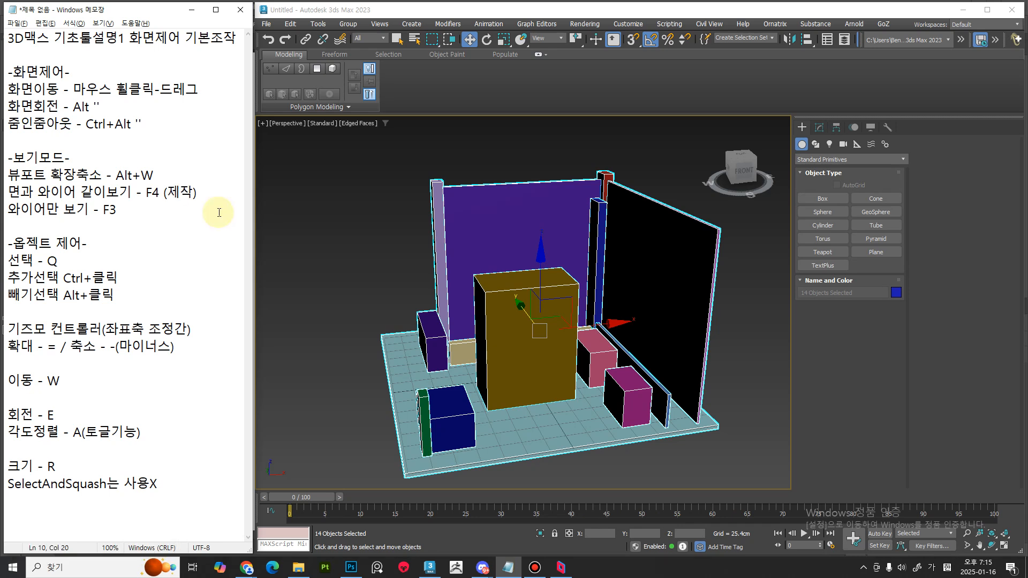
Extend the F4 line's remark in the notes to read "(제작시 기본)"
{"action": "type", "text": "시 기본"}
{"action": "left_click_drag", "start_coordinate": [133, 192], "coordinate": [24, 192]}
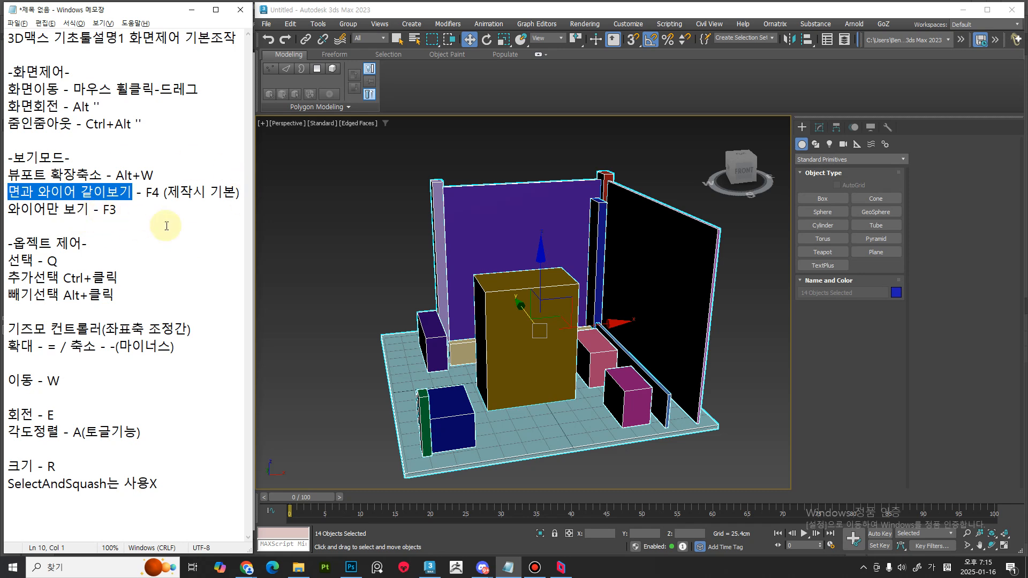
{"action": "left_click", "coordinate": [210, 302]}
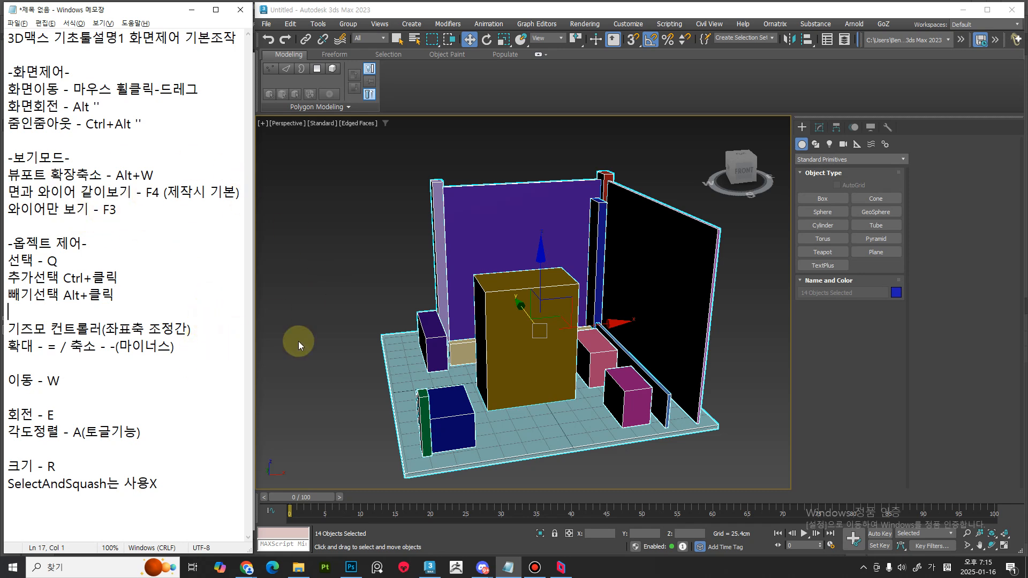
{"action": "mouse_move", "coordinate": [527, 395]}
{"action": "middle_mouse_down"}
{"action": "mouse_move", "coordinate": [496, 375]}
{"action": "mouse_move", "coordinate": [496, 385]}
{"action": "mouse_move", "coordinate": [547, 394]}
{"action": "middle_mouse_up"}
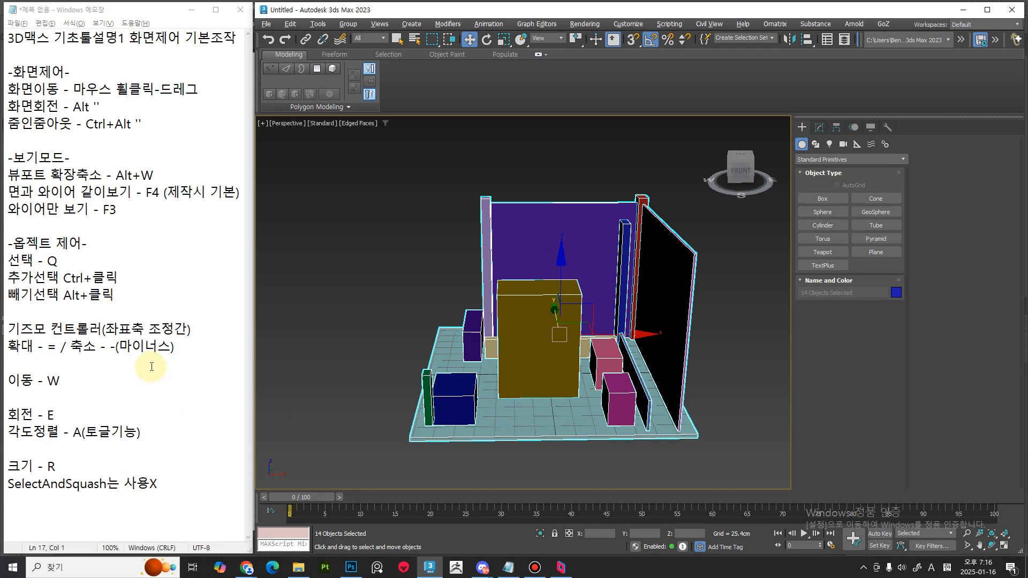
In the Notepad notes, remove all the blank lines between the entries of the "-옵젝트 제어-" section
{"action": "left_click", "coordinate": [186, 316]}
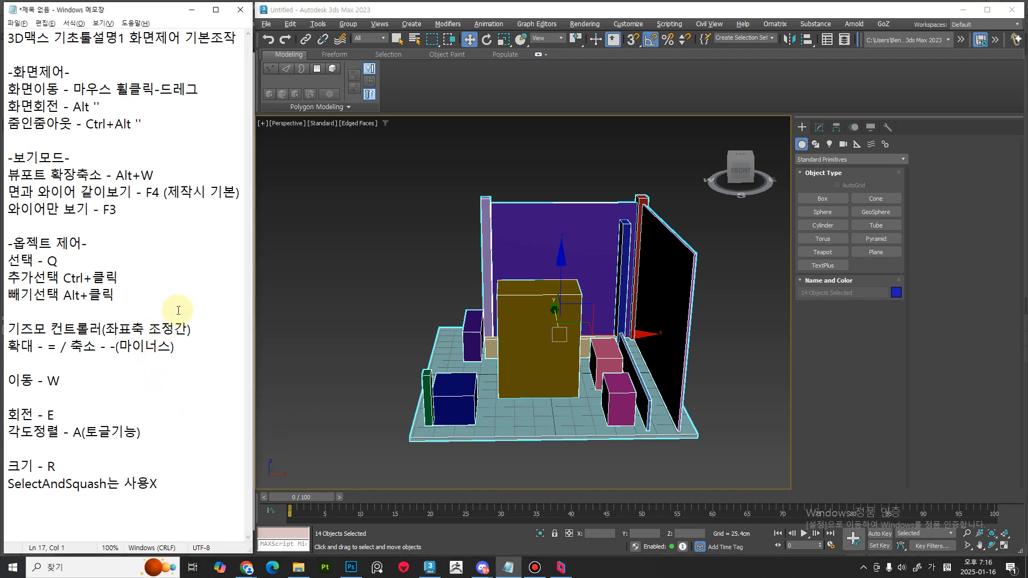
{"action": "key", "text": "Delete"}
{"action": "key", "text": "Down"}
{"action": "key", "text": "Down"}
{"action": "type", "text": "\\"}
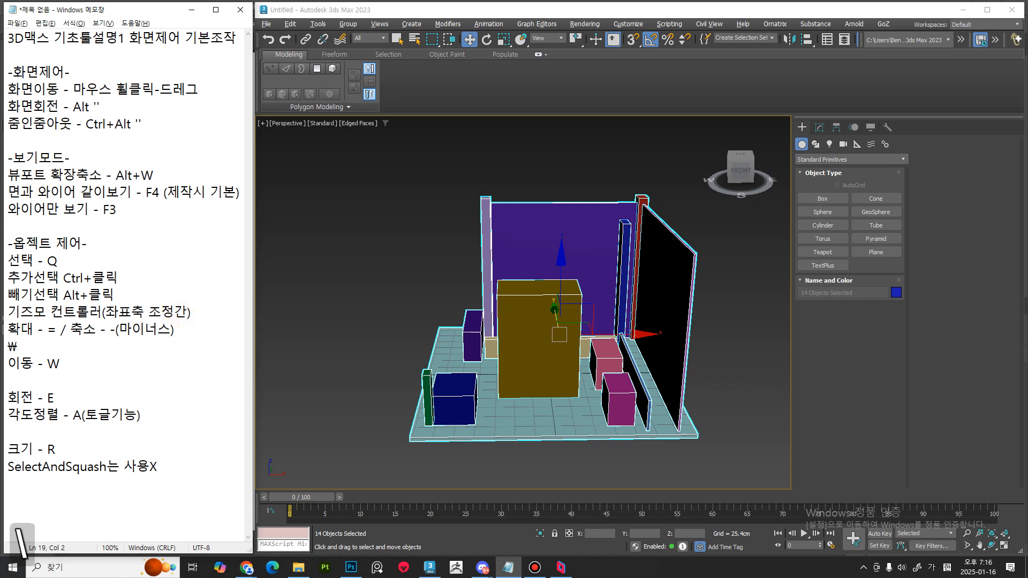
{"action": "key", "text": "BackSpace"}
{"action": "key", "text": "Delete"}
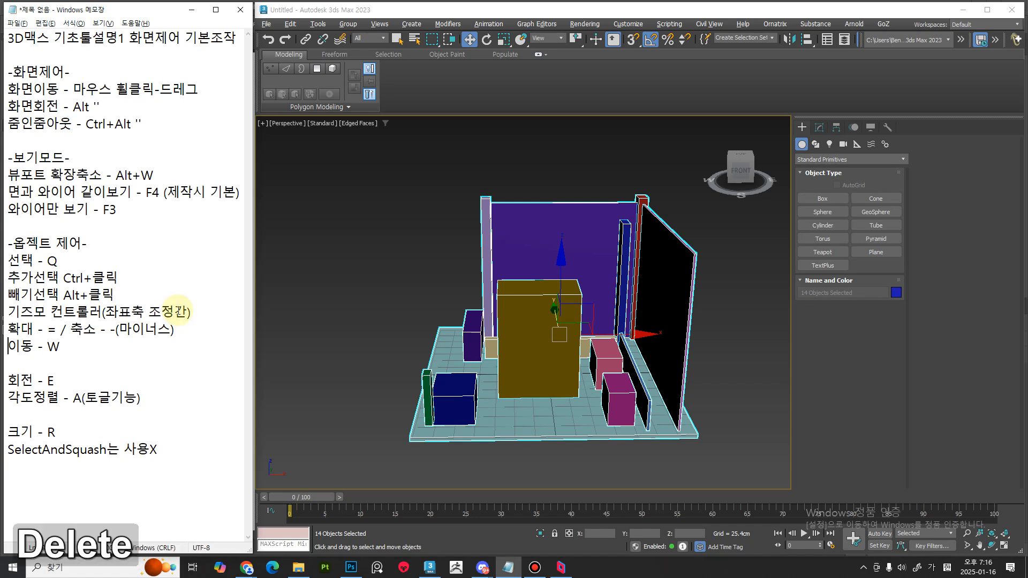
{"action": "key", "text": "Down"}
{"action": "key", "text": "Delete"}
{"action": "key", "text": "Down"}
{"action": "key", "text": "Down"}
{"action": "key", "text": "Delete"}
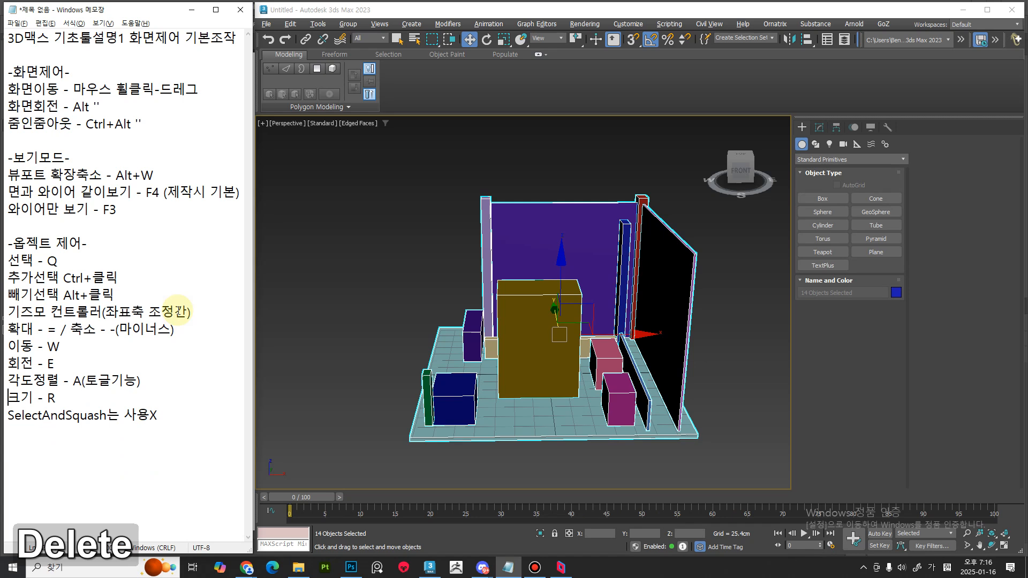
{"action": "key", "text": "Up"}
{"action": "key", "text": "Up"}
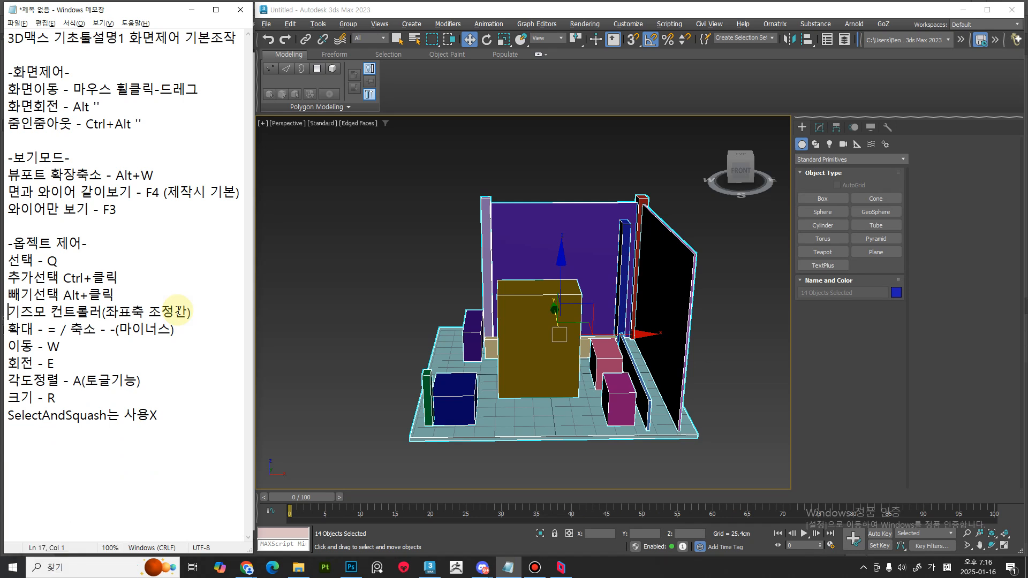
{"action": "key", "text": "Down"}
Return to 3ds Max, select all the objects in the scene and delete them
{"action": "middle_click_drag", "start_coordinate": [609, 360], "coordinate": [494, 386]}
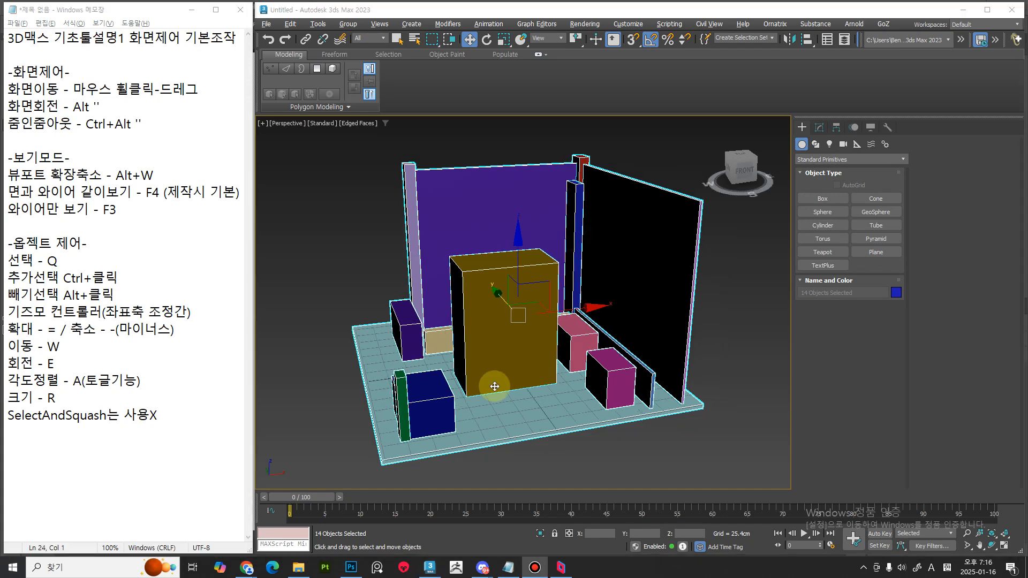
{"action": "middle_click_drag", "start_coordinate": [572, 427], "coordinate": [666, 450], "text": "alt"}
{"action": "left_click", "coordinate": [665, 450]}
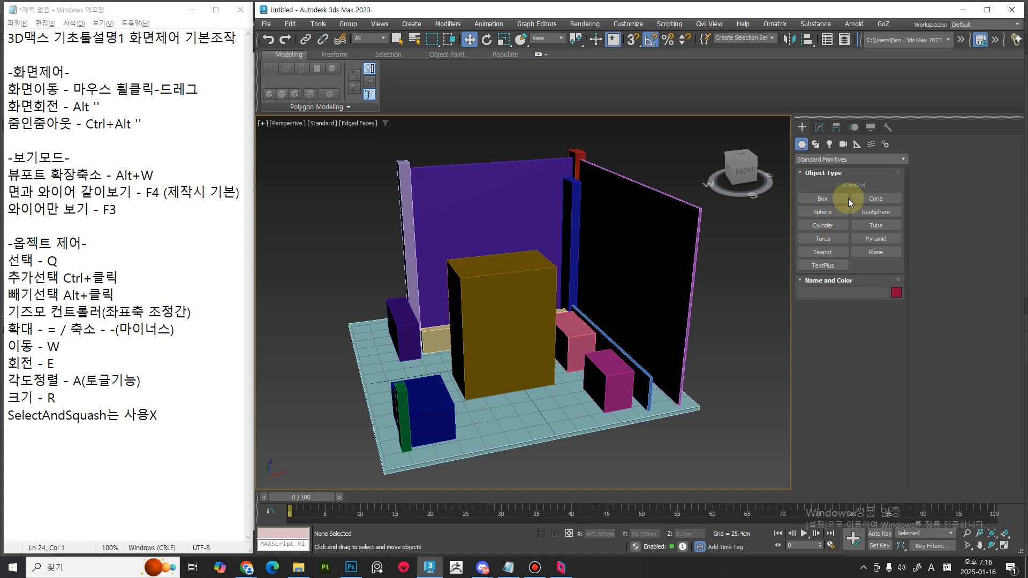
{"action": "middle_click_drag", "start_coordinate": [650, 368], "coordinate": [680, 386], "text": "alt"}
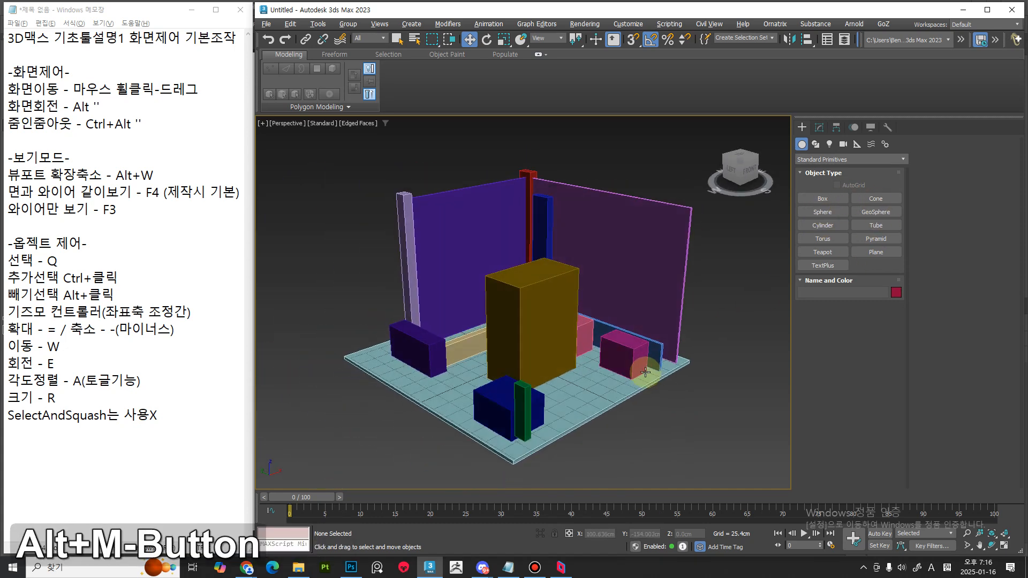
{"action": "key", "text": "ctrl+a"}
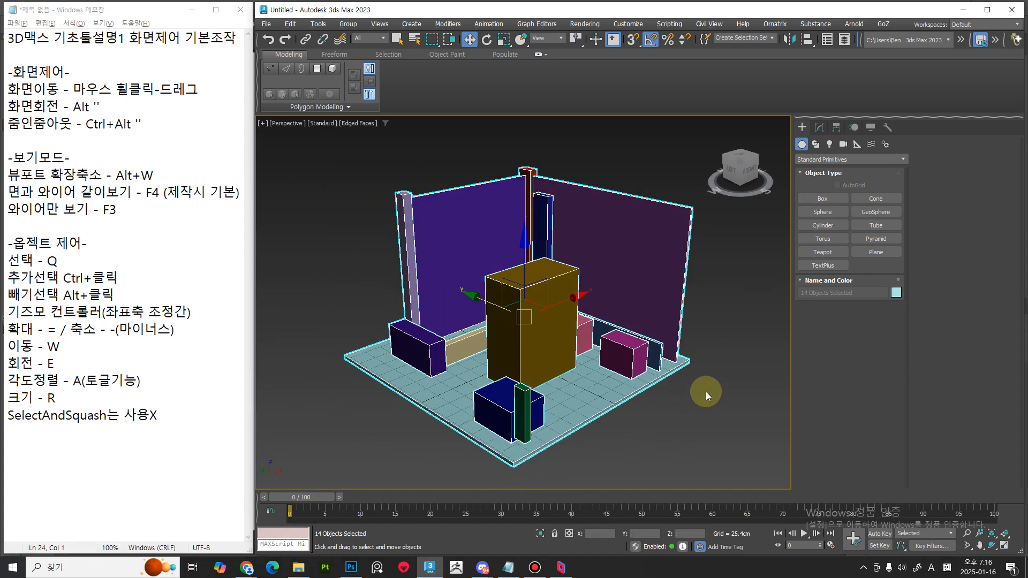
{"action": "key", "text": "Delete"}
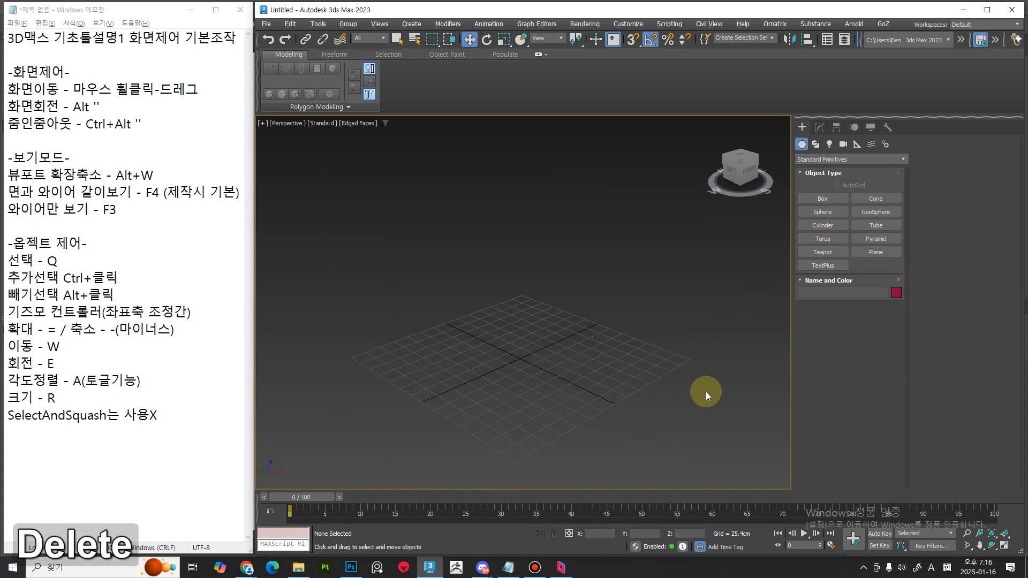
Create a box about 208 cm long, 347 cm wide and 225 cm high on the grid
{"action": "left_click", "coordinate": [822, 199]}
{"action": "middle_click_drag", "start_coordinate": [511, 321], "coordinate": [556, 347]}
{"action": "left_click_drag", "start_coordinate": [622, 298], "coordinate": [277, 370]}
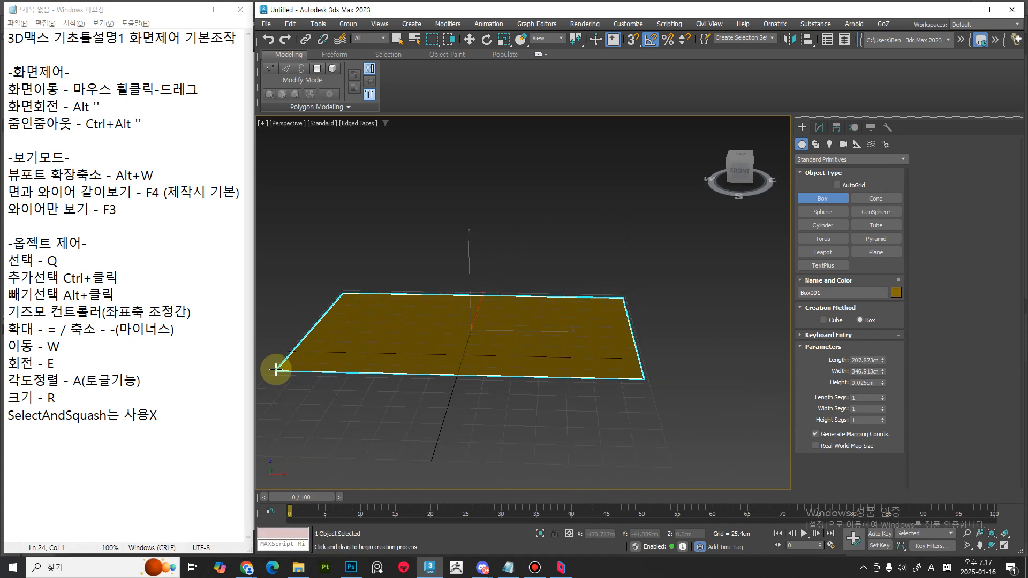
{"action": "left_click", "coordinate": [306, 204]}
{"action": "middle_click_drag", "start_coordinate": [305, 204], "coordinate": [545, 262], "text": "ctrl+alt"}
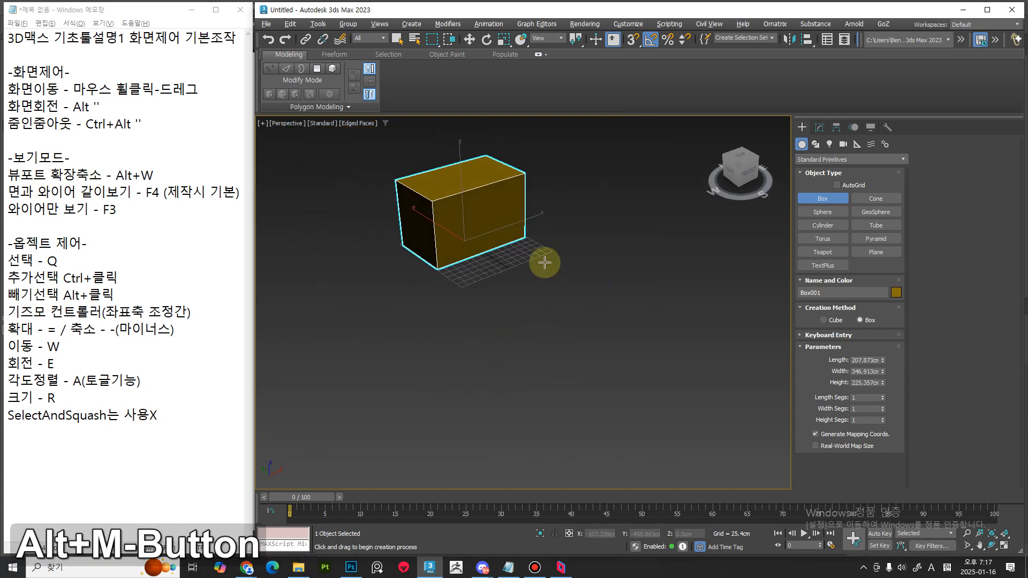
Create a large thin floor box about 912 cm long and 1335 cm wide beneath the brown box, finishing with the Move tool active
{"action": "left_click_drag", "start_coordinate": [605, 181], "coordinate": [459, 475]}
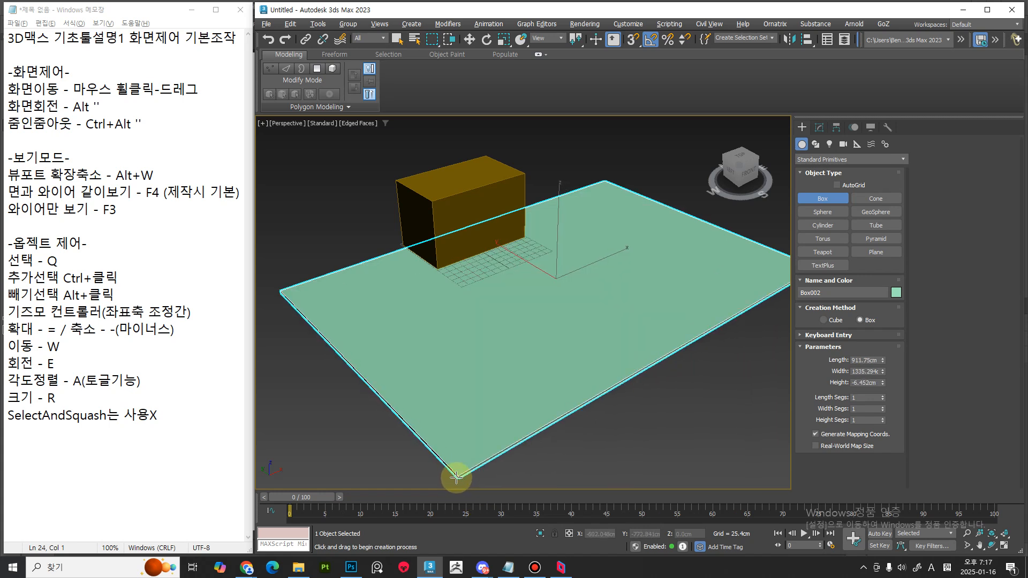
{"action": "key", "text": "w"}
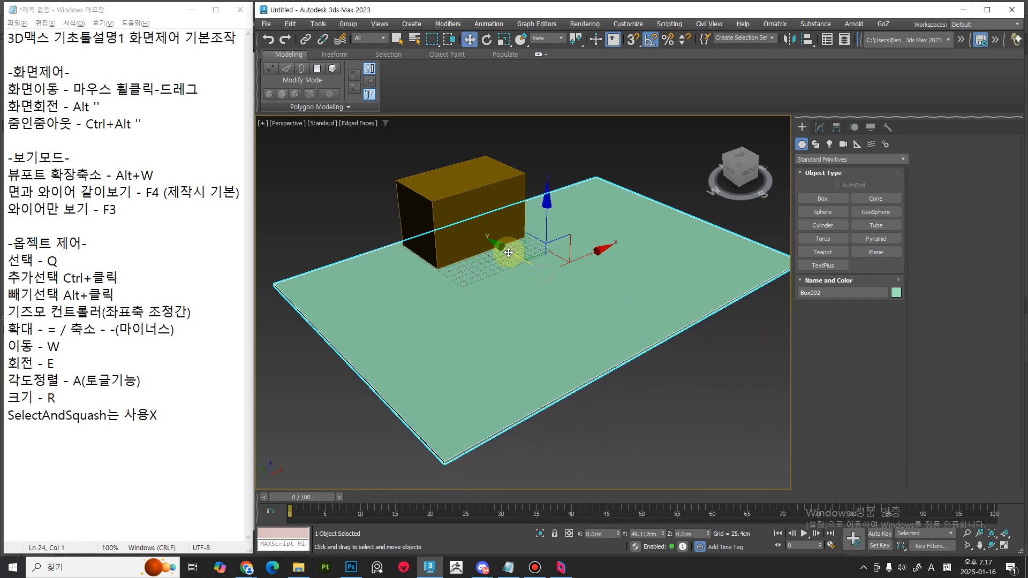
{"action": "middle_click_drag", "start_coordinate": [512, 248], "coordinate": [503, 332], "text": "alt"}
{"action": "middle_click_drag", "start_coordinate": [696, 266], "coordinate": [616, 282]}
Create a low thin box about 11 cm by 589 cm along the floor's back edge, extending right from the brown box
{"action": "left_click", "coordinate": [824, 201]}
{"action": "middle_click_drag", "start_coordinate": [573, 321], "coordinate": [490, 309]}
{"action": "left_click_drag", "start_coordinate": [461, 285], "coordinate": [841, 333]}
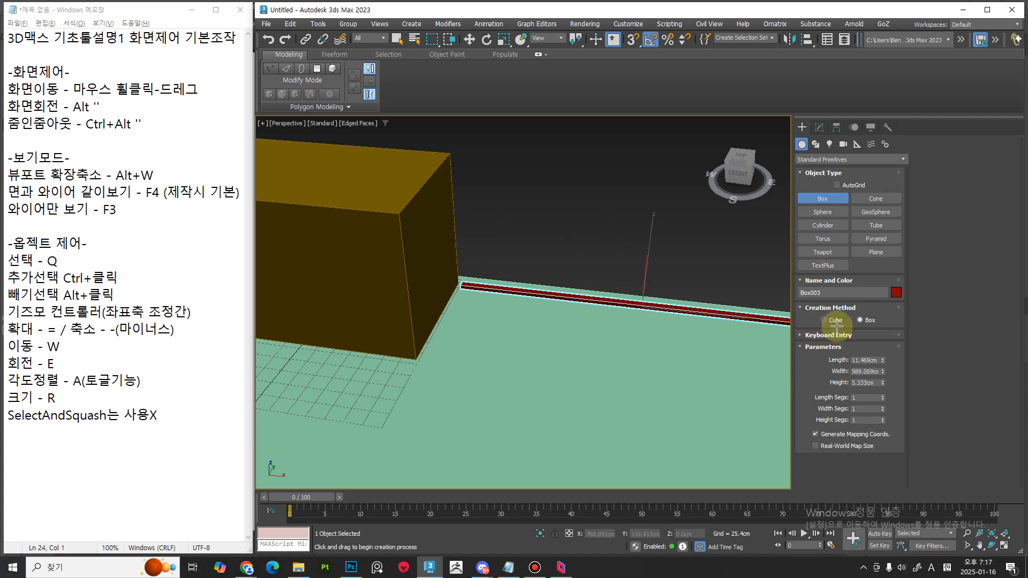
{"action": "left_click", "coordinate": [833, 306]}
Create a low thin box about 7 cm by 407 cm along the floor's back edge, extending left from the brown box
{"action": "middle_click_drag", "start_coordinate": [633, 327], "coordinate": [505, 304], "text": "ctrl+alt"}
{"action": "left_click_drag", "start_coordinate": [504, 304], "coordinate": [293, 353]}
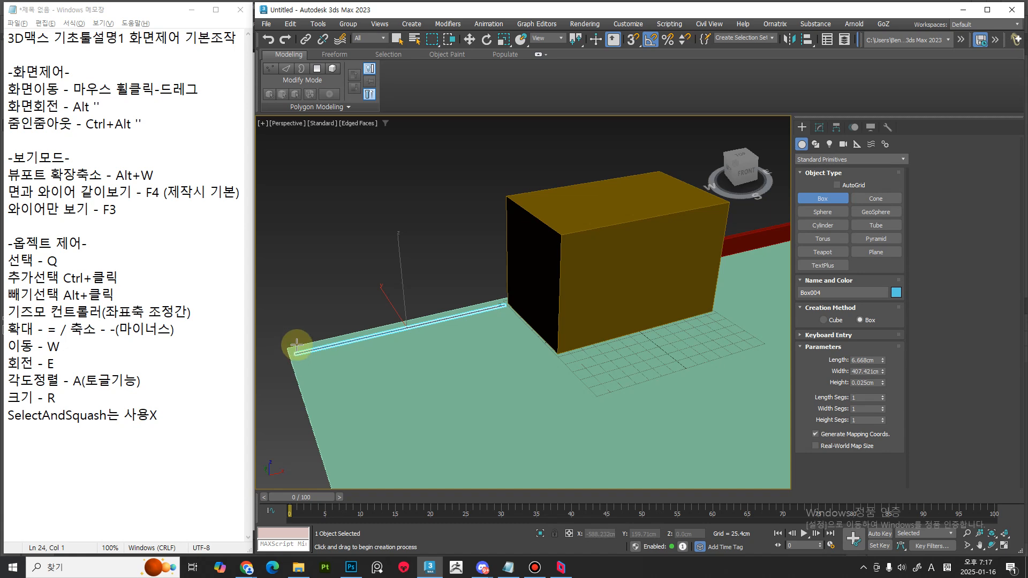
{"action": "left_click", "coordinate": [300, 328]}
{"action": "middle_click_drag", "start_coordinate": [519, 372], "coordinate": [450, 372]}
{"action": "right_click", "coordinate": [487, 317]}
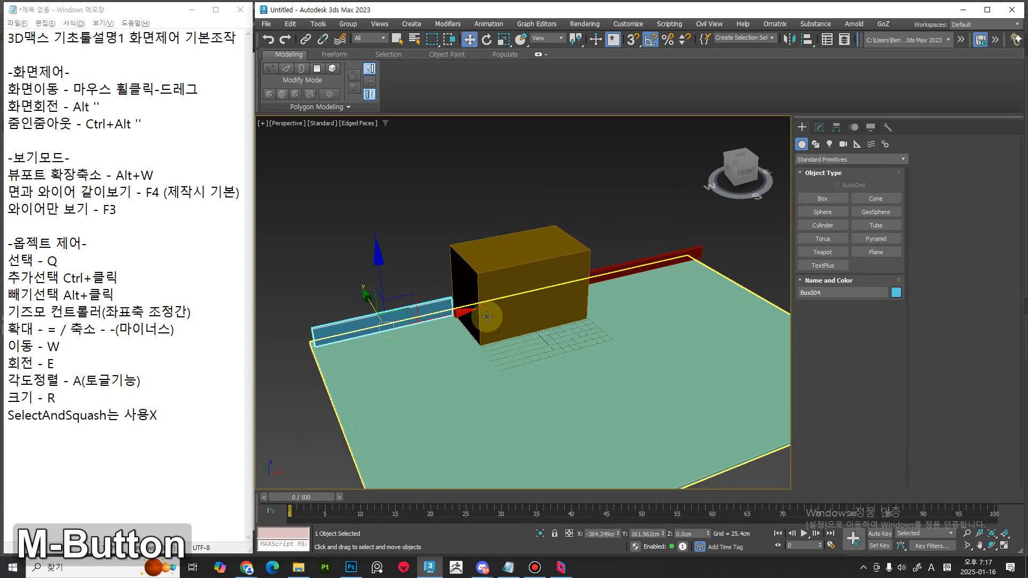
Delete the thin red box beside the brown box
{"action": "middle_click_drag", "start_coordinate": [486, 317], "coordinate": [658, 291]}
{"action": "left_click", "coordinate": [657, 284]}
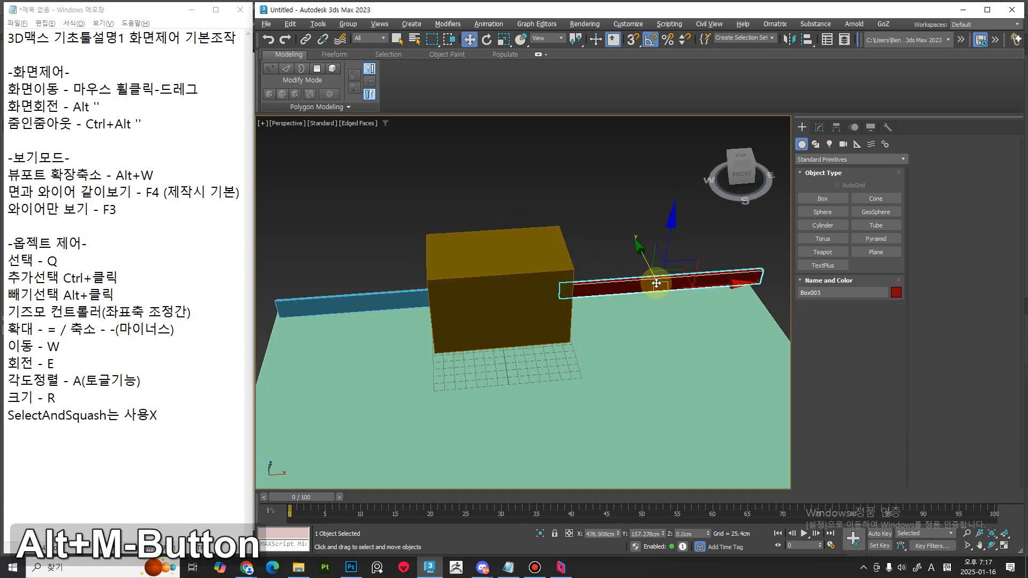
{"action": "key", "text": "Delete"}
Move the brown box forward along Y, away from the floor's back edge
{"action": "left_click", "coordinate": [495, 300]}
{"action": "middle_click_drag", "start_coordinate": [523, 323], "coordinate": [518, 282], "text": "alt"}
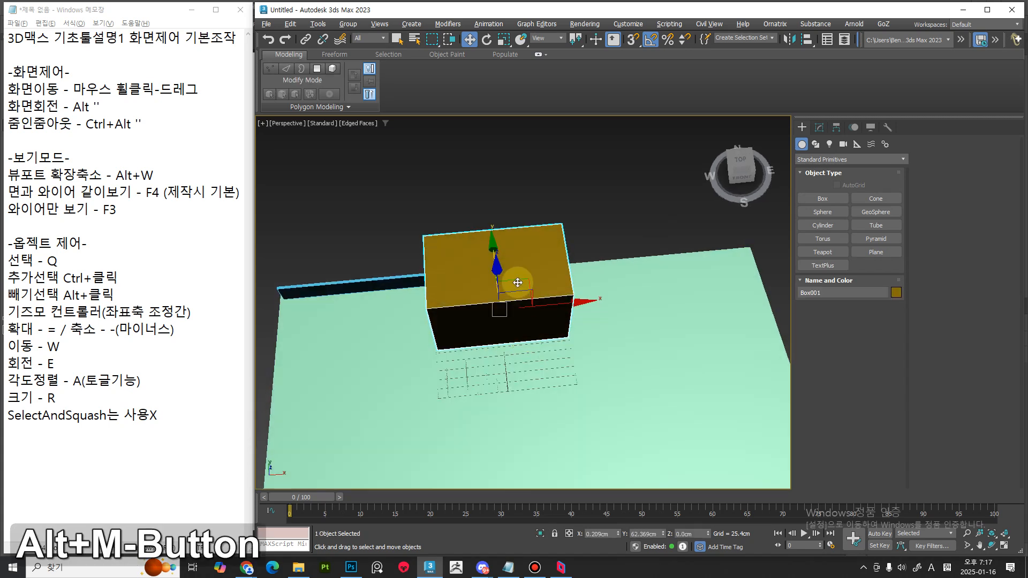
{"action": "left_click_drag", "start_coordinate": [494, 255], "coordinate": [499, 272]}
Move the thin blue box about 373 cm along X so it sits behind the brown box, and clear the selection
{"action": "left_click", "coordinate": [378, 279]}
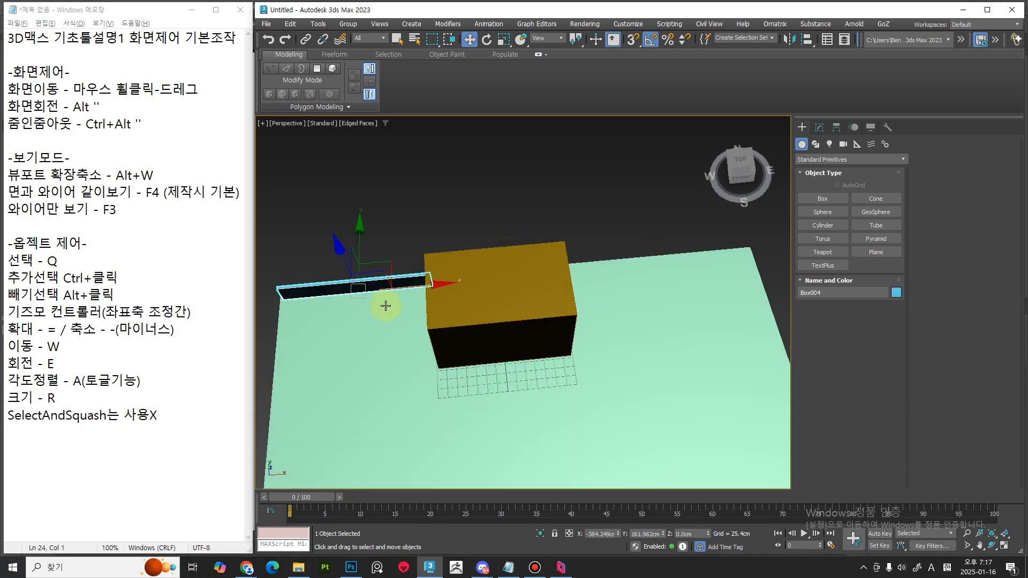
{"action": "middle_click_drag", "start_coordinate": [386, 303], "coordinate": [428, 145], "text": "alt"}
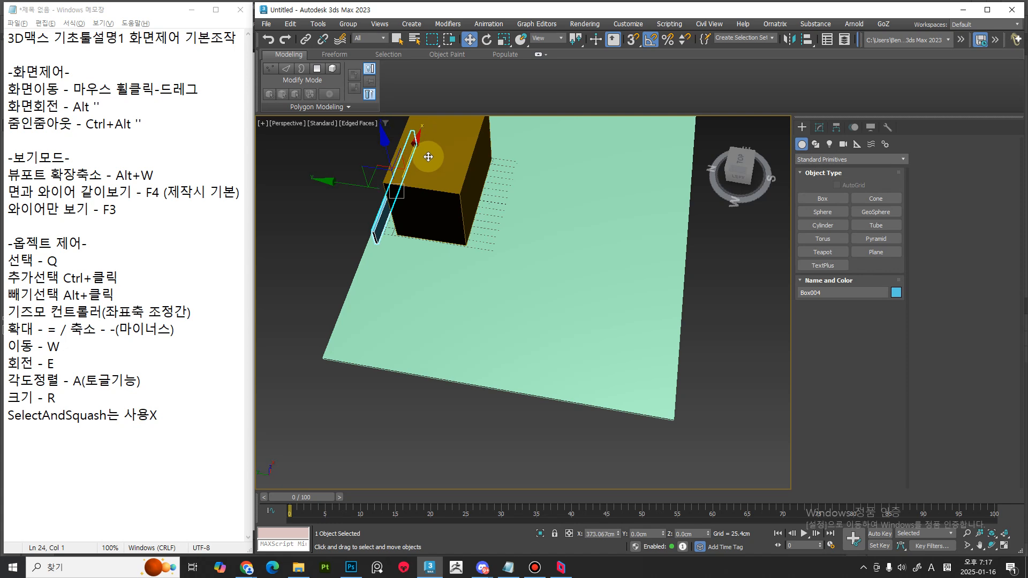
{"action": "middle_click_drag", "start_coordinate": [595, 397], "coordinate": [728, 343]}
{"action": "scroll", "coordinate": [531, 304], "scroll_direction": "up", "scroll_amount": 2, "text": "alt"}
{"action": "middle_click_drag", "start_coordinate": [531, 304], "coordinate": [477, 321], "text": "alt"}
{"action": "left_click_drag", "start_coordinate": [475, 321], "coordinate": [464, 323]}
{"action": "middle_click_drag", "start_coordinate": [464, 322], "coordinate": [672, 258], "text": "alt"}
{"action": "left_click", "coordinate": [671, 258]}
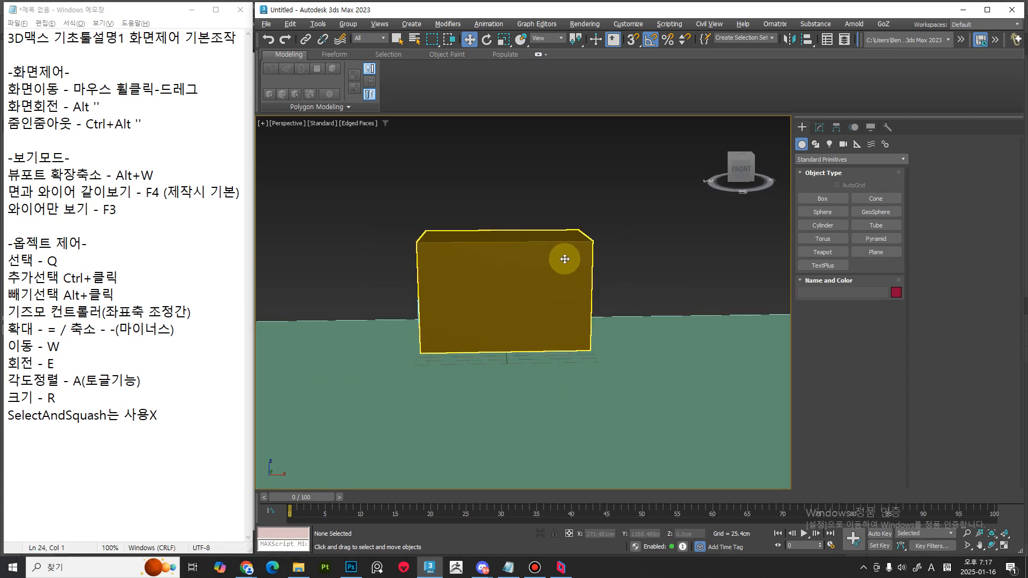
Enlarge the brown box to about 268 cm long, 697 cm wide and 435 cm high in its parameters
{"action": "left_click", "coordinate": [564, 263]}
{"action": "middle_click_drag", "start_coordinate": [564, 303], "coordinate": [568, 348], "text": "ctrl+alt"}
{"action": "middle_click_drag", "start_coordinate": [567, 348], "coordinate": [547, 308], "text": "alt"}
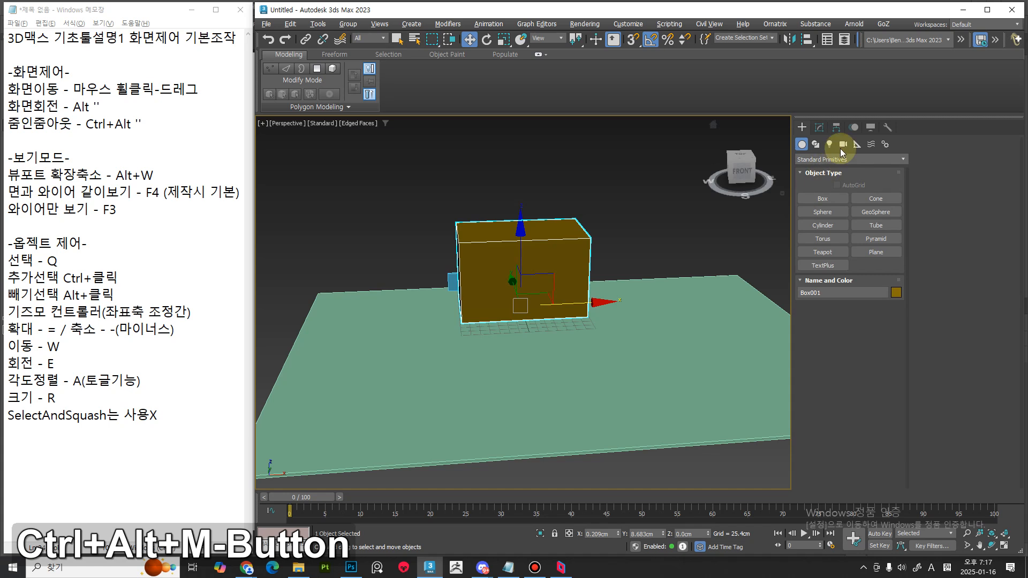
{"action": "left_click", "coordinate": [815, 128]}
{"action": "left_click_drag", "start_coordinate": [883, 370], "coordinate": [881, 332]}
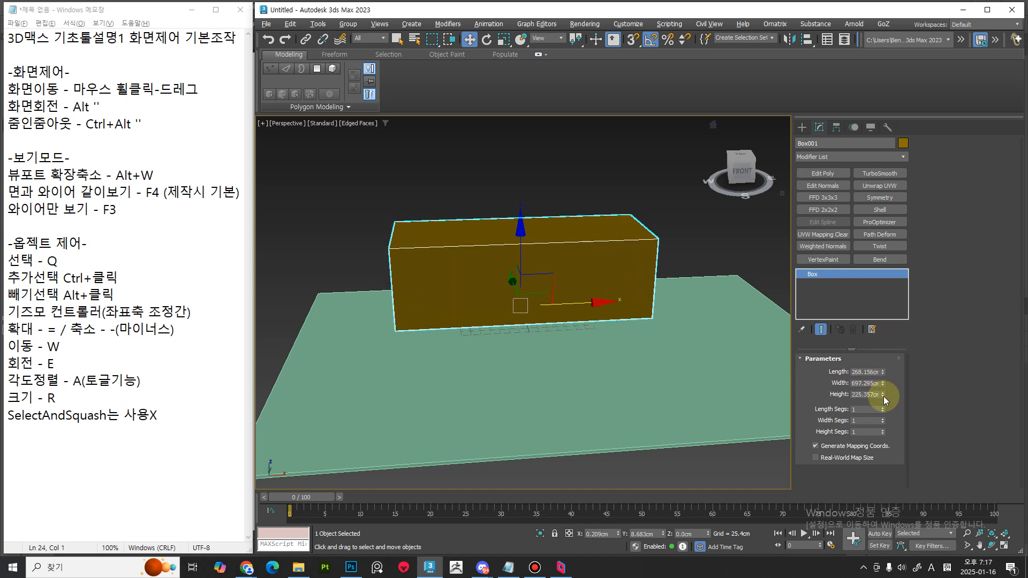
{"action": "left_click_drag", "start_coordinate": [885, 401], "coordinate": [882, 327]}
{"action": "middle_click_drag", "start_coordinate": [632, 314], "coordinate": [843, 387], "text": "alt"}
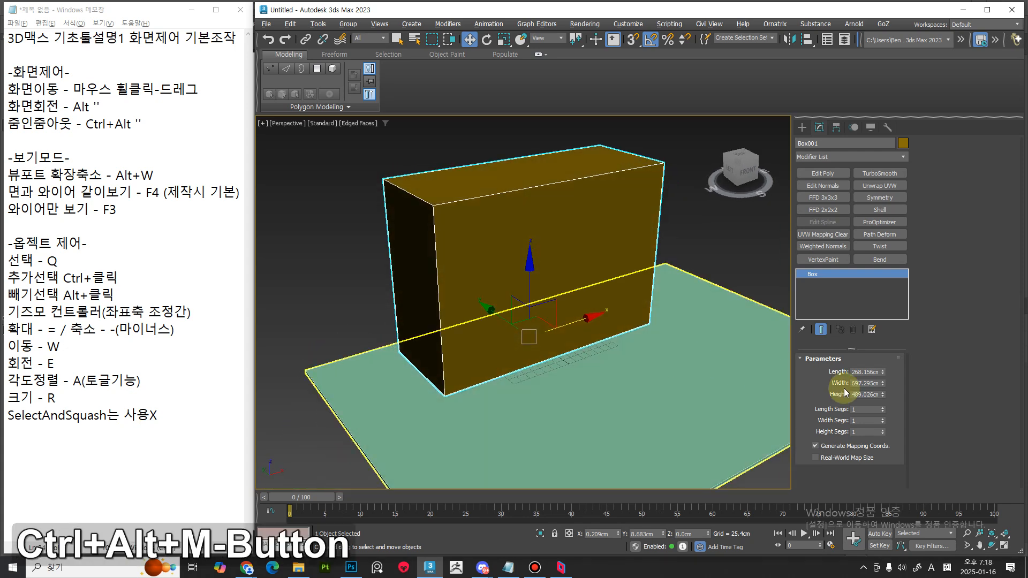
{"action": "left_click_drag", "start_coordinate": [881, 395], "coordinate": [881, 407]}
Turn on see-through display for the selected brown box
{"action": "middle_click_drag", "start_coordinate": [590, 367], "coordinate": [563, 355], "text": "alt"}
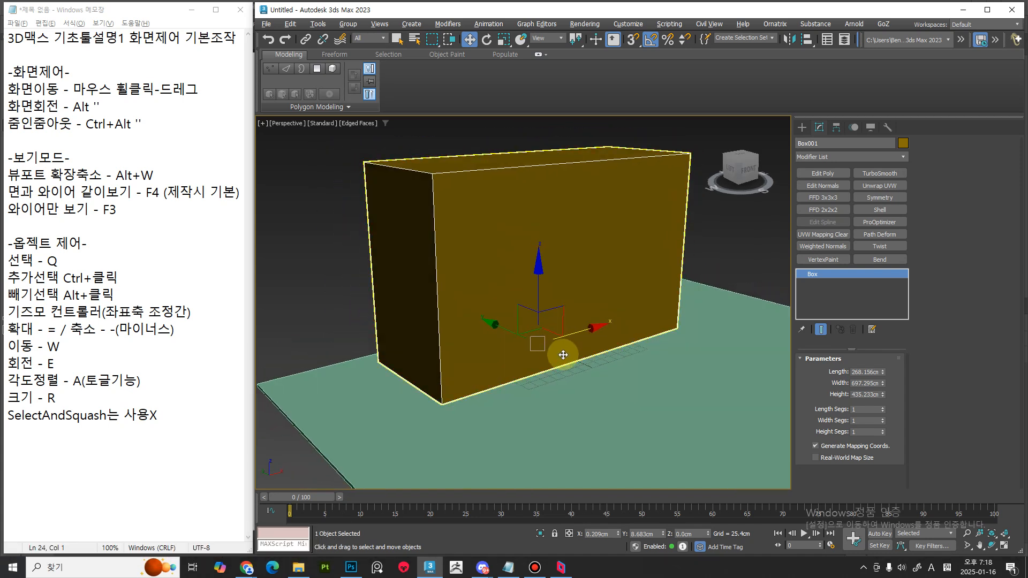
{"action": "key", "text": "alt+x"}
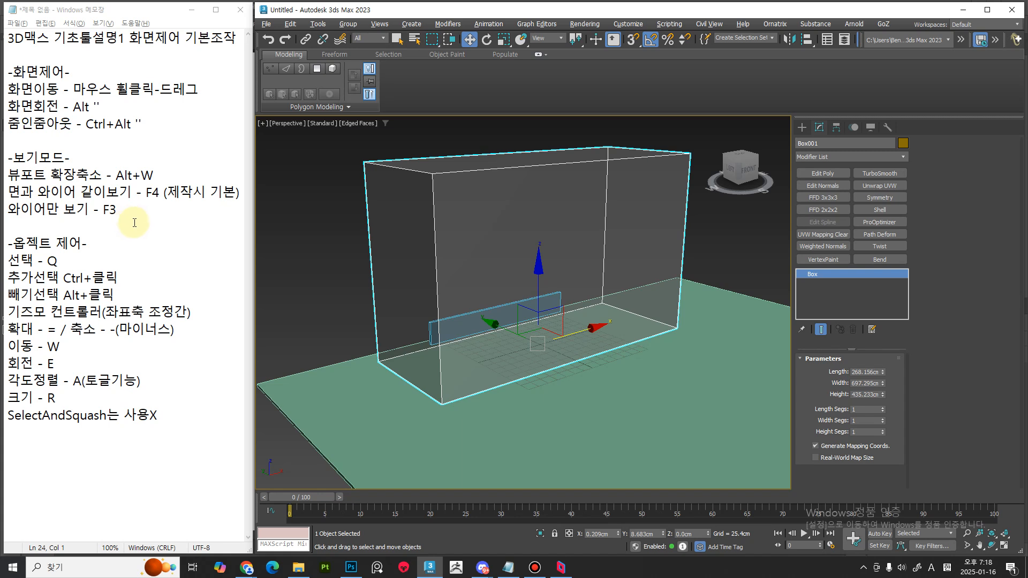
In the Notepad notes, add the line "반투명 보기 - Alt+X" below the F3 line, followed by a blank line
{"action": "left_click", "coordinate": [158, 221]}
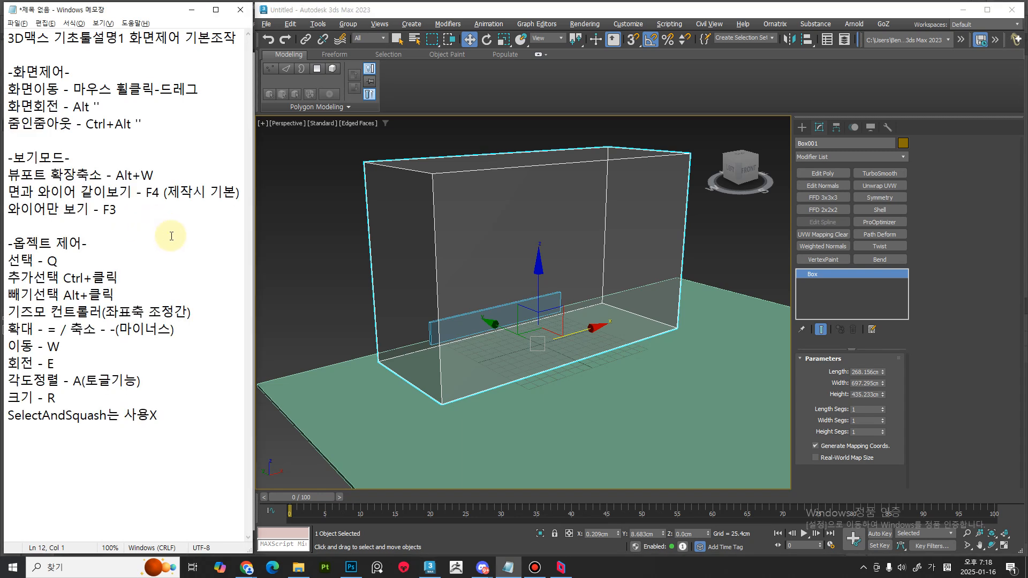
{"action": "type", "text": "반투명 보기"}
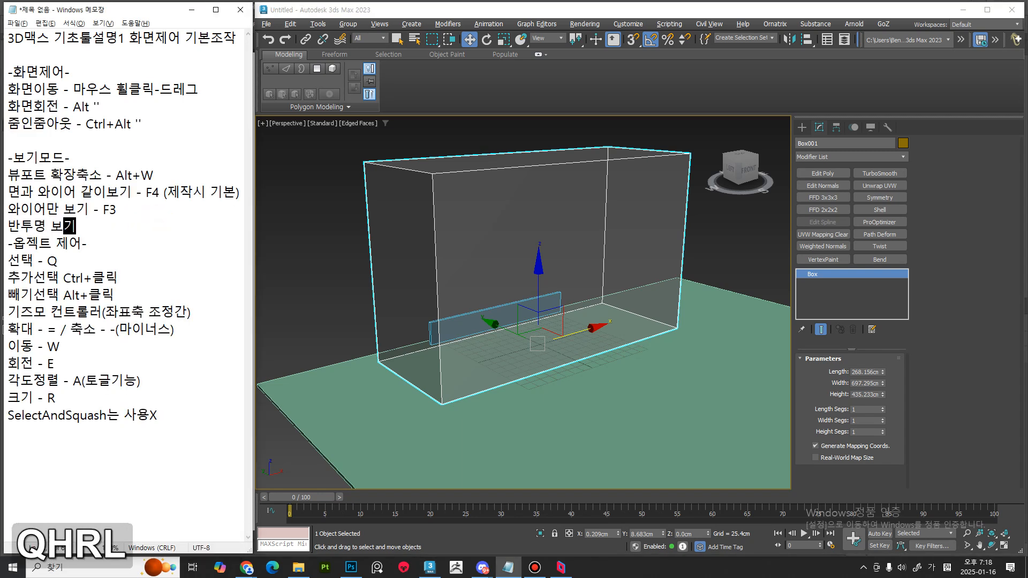
{"action": "type", "text": " - Al"}
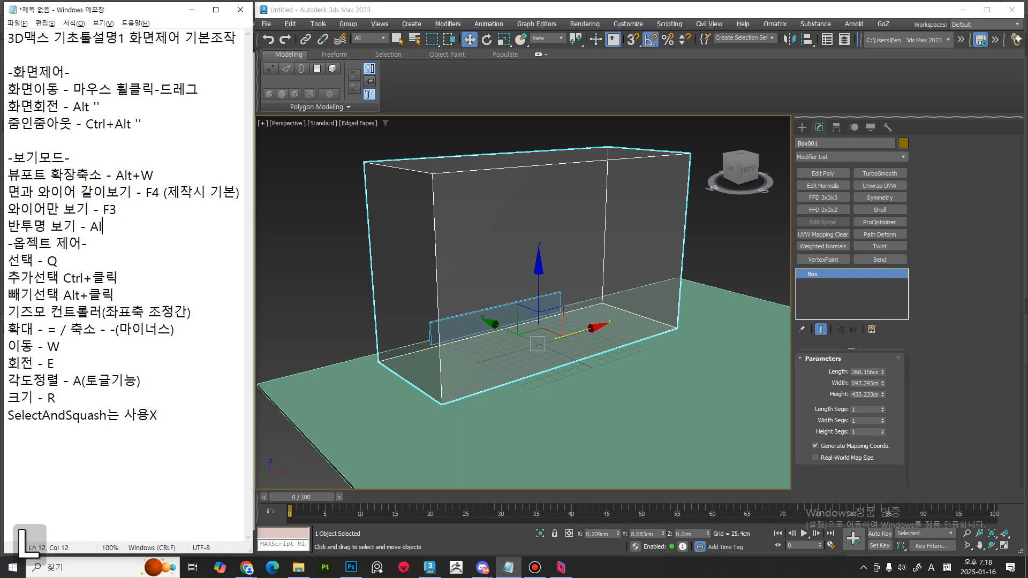
{"action": "type", "text": "t+X"}
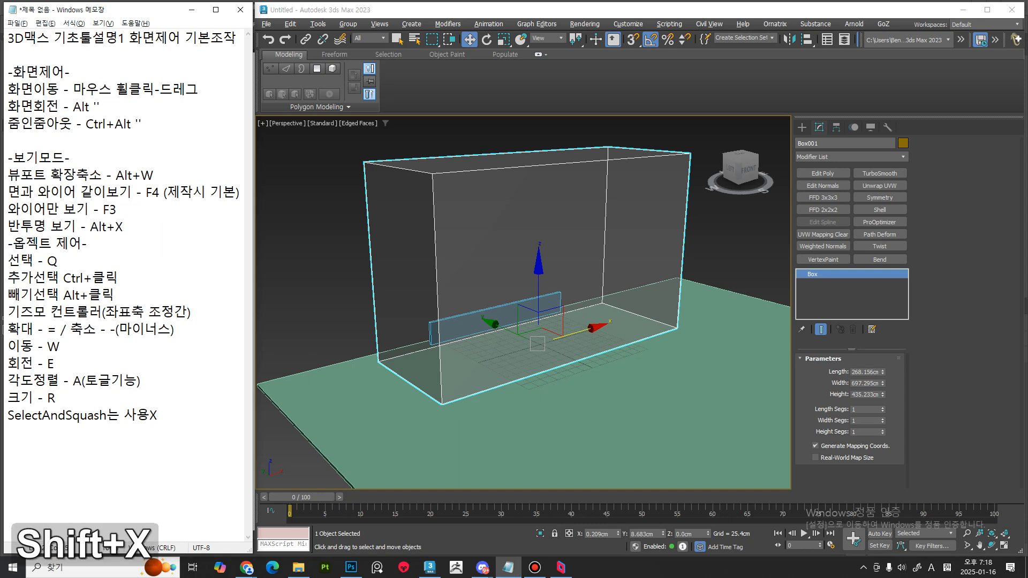
{"action": "key", "text": "Return"}
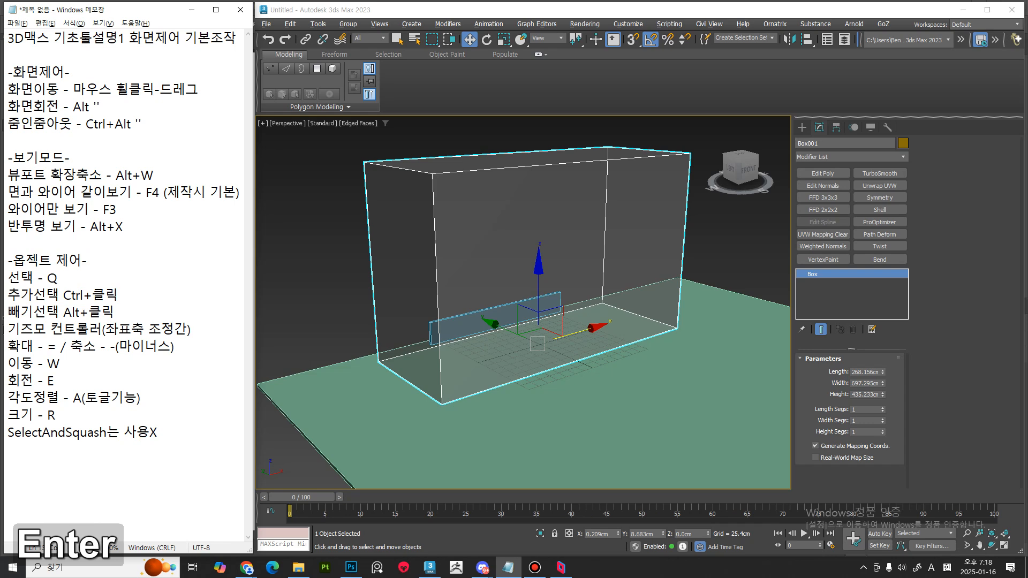
Examine the thin blue box through the see-through brown box from several angles, selecting objects in the scene
{"action": "middle_click_drag", "start_coordinate": [413, 299], "coordinate": [495, 331]}
{"action": "left_click", "coordinate": [494, 330]}
{"action": "middle_click_drag", "start_coordinate": [576, 363], "coordinate": [345, 345], "text": "alt"}
{"action": "middle_click_drag", "start_coordinate": [490, 349], "coordinate": [545, 331]}
{"action": "left_click", "coordinate": [574, 310]}
{"action": "left_click", "coordinate": [696, 278]}
{"action": "left_click", "coordinate": [596, 283]}
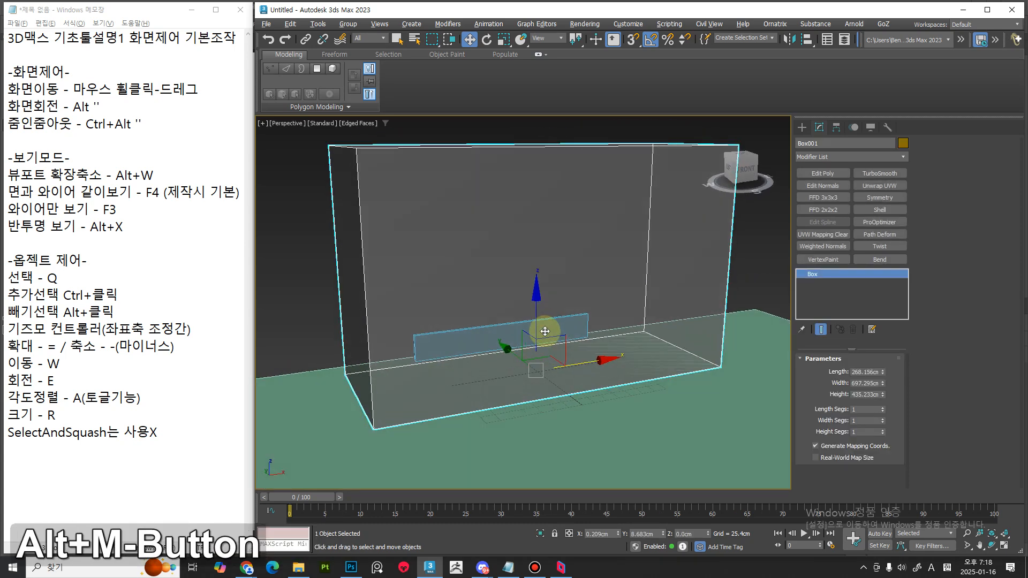
Cycle the selection between the overlapping brown and thin blue boxes at one spot, and finish by selecting the green floor box
{"action": "left_click", "coordinate": [545, 331]}
{"action": "left_click", "coordinate": [545, 331]}
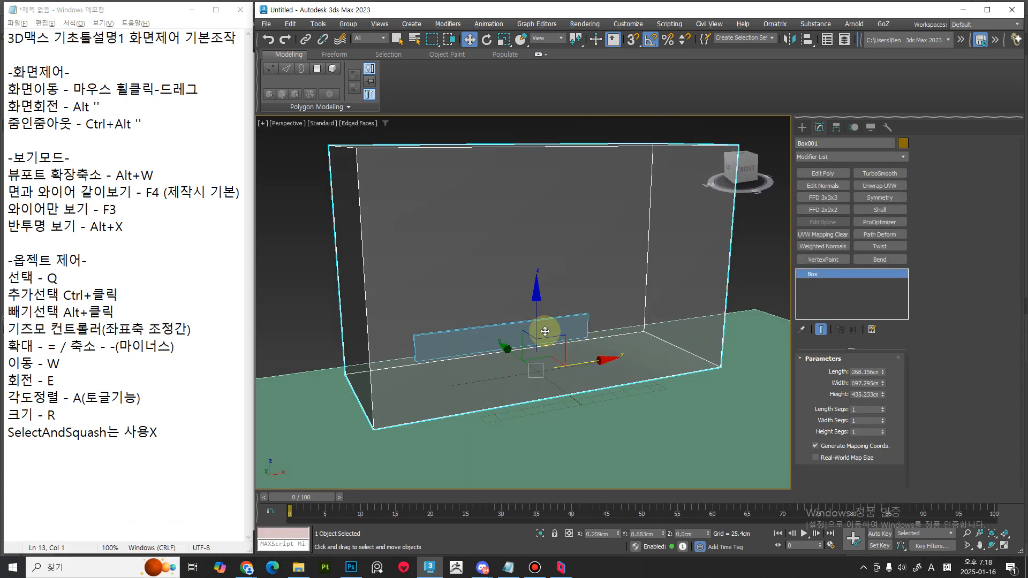
{"action": "left_click", "coordinate": [545, 331]}
{"action": "left_click", "coordinate": [545, 331]}
{"action": "left_click", "coordinate": [545, 331]}
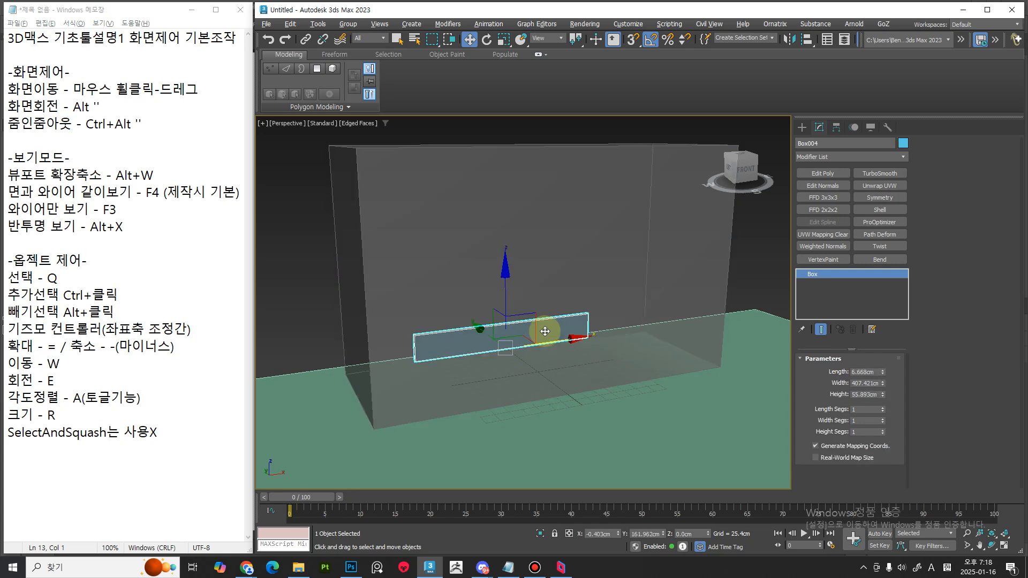
{"action": "left_click", "coordinate": [545, 331]}
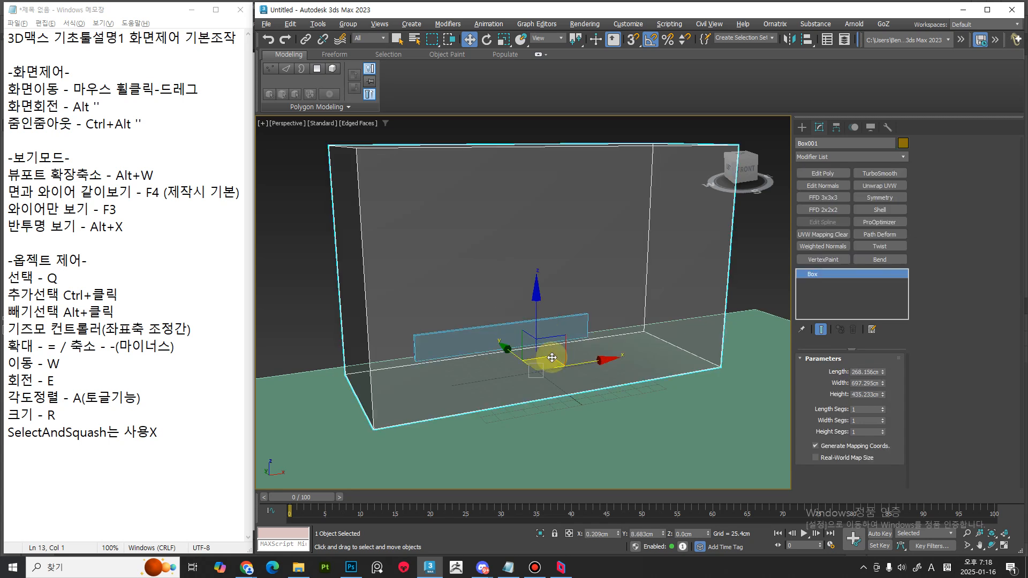
{"action": "left_click", "coordinate": [617, 357]}
{"action": "left_click", "coordinate": [618, 357]}
{"action": "left_click", "coordinate": [617, 358]}
Create a box about 496 cm long, 1357 cm wide and 557 cm high along the back edge of the green floor
{"action": "middle_click_drag", "start_coordinate": [592, 359], "coordinate": [567, 369]}
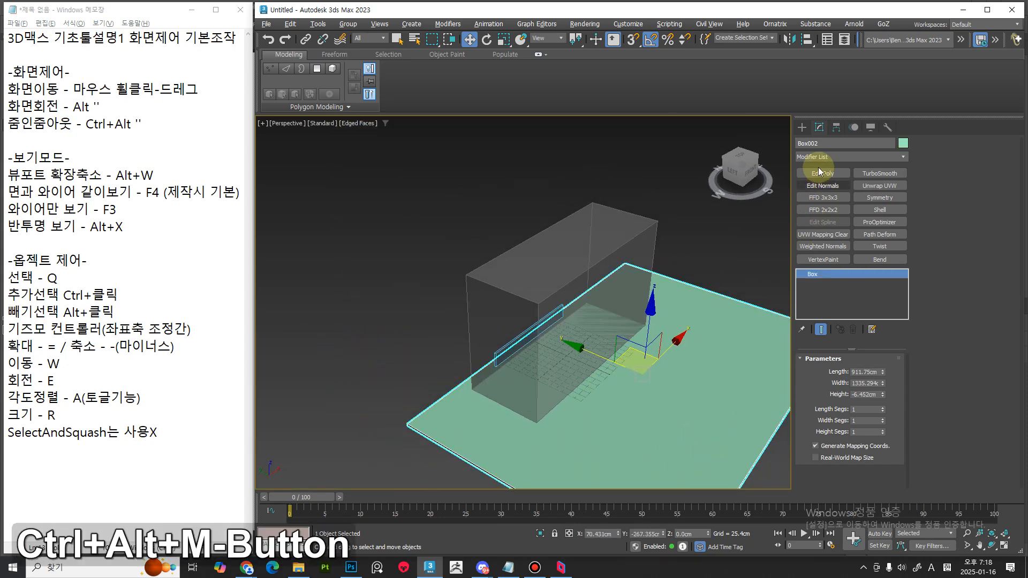
{"action": "left_click", "coordinate": [802, 127]}
{"action": "left_click", "coordinate": [822, 198]}
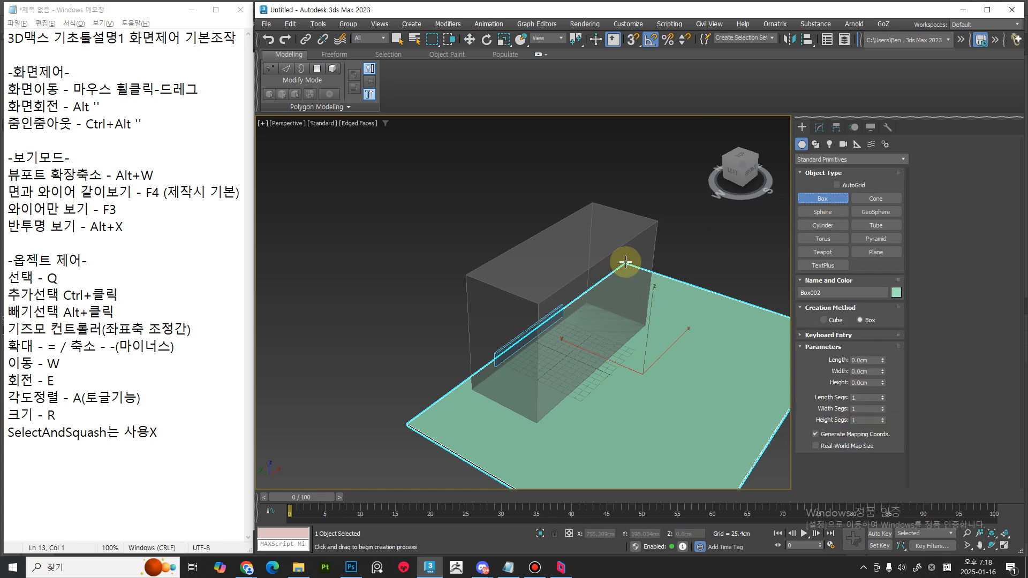
{"action": "left_click_drag", "start_coordinate": [626, 262], "coordinate": [306, 365]}
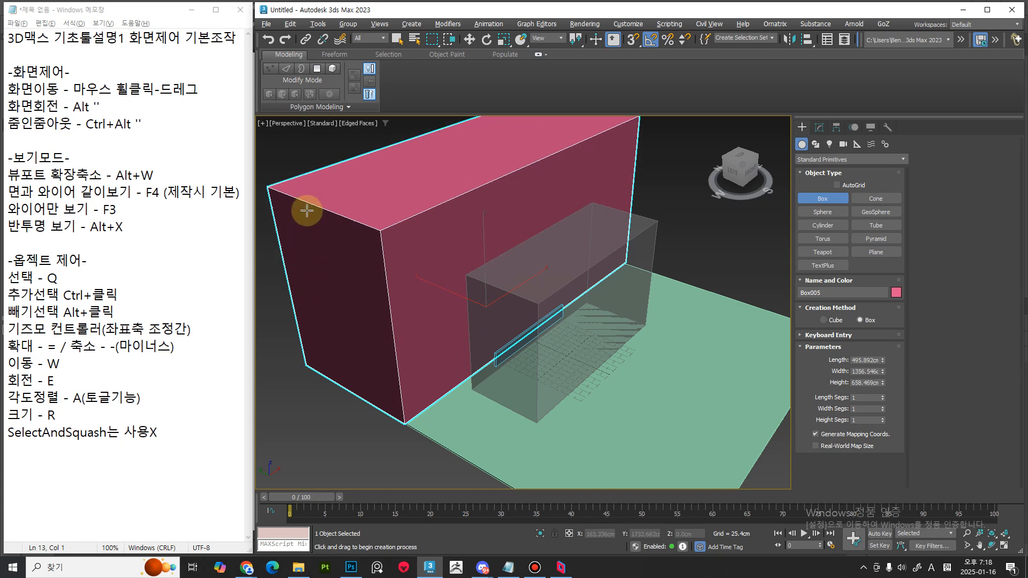
{"action": "left_click", "coordinate": [300, 238]}
{"action": "middle_click_drag", "start_coordinate": [308, 247], "coordinate": [684, 365], "text": "alt"}
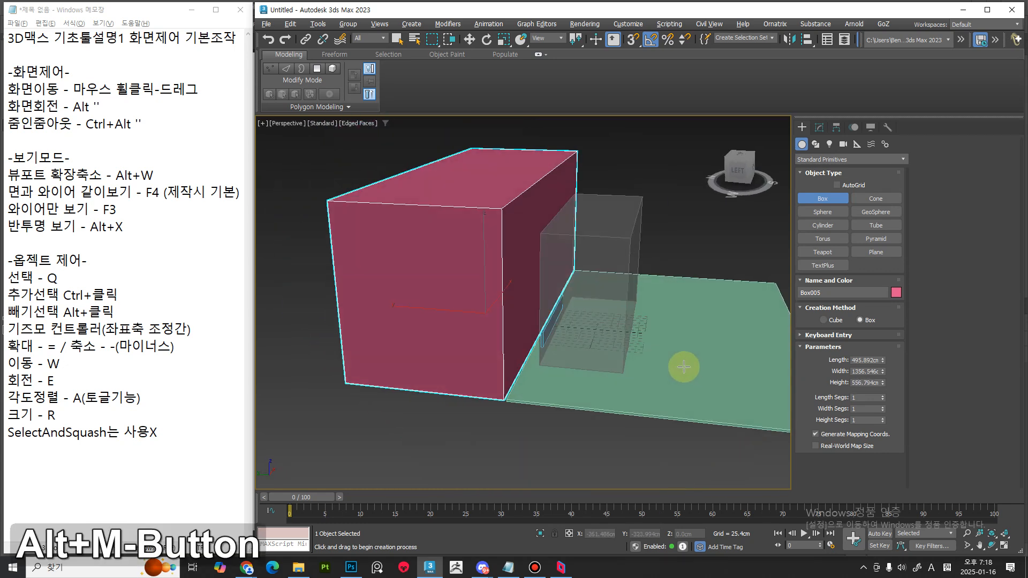
Move the see-through brown box about 180 cm in the negative Y direction, away from the pink box
{"action": "key", "text": "q"}
{"action": "left_click", "coordinate": [606, 306]}
{"action": "key", "text": "w"}
{"action": "left_click_drag", "start_coordinate": [557, 323], "coordinate": [601, 335]}
Move the thin blue box about 73 cm in the negative Y direction, between the pink and brown boxes
{"action": "left_click", "coordinate": [553, 347]}
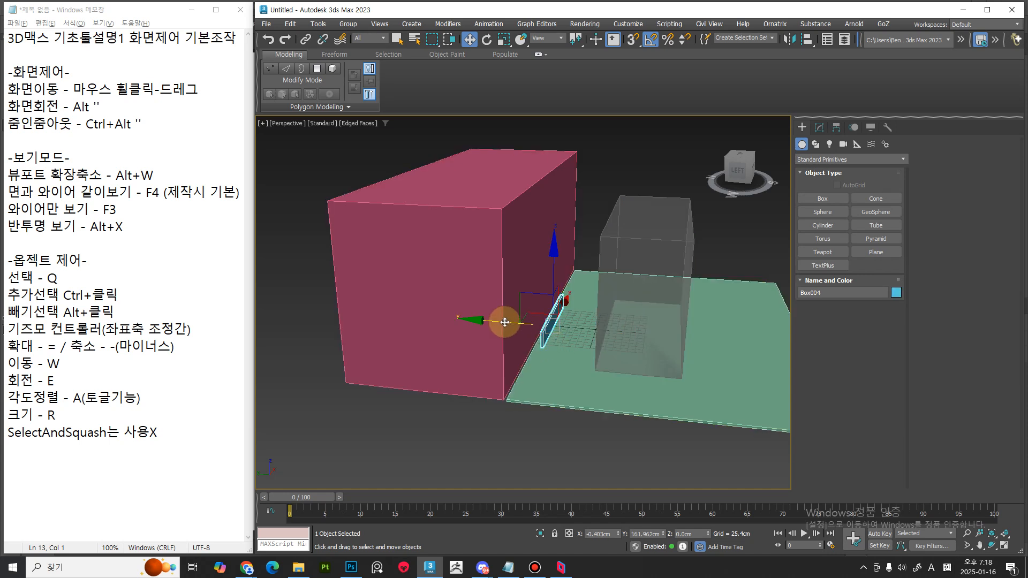
{"action": "left_click_drag", "start_coordinate": [505, 323], "coordinate": [522, 327]}
{"action": "middle_click_drag", "start_coordinate": [523, 328], "coordinate": [533, 363], "text": "alt"}
{"action": "scroll", "coordinate": [561, 394], "scroll_direction": "up", "scroll_amount": 5}
{"action": "middle_click_drag", "start_coordinate": [562, 393], "coordinate": [540, 364], "text": "alt"}
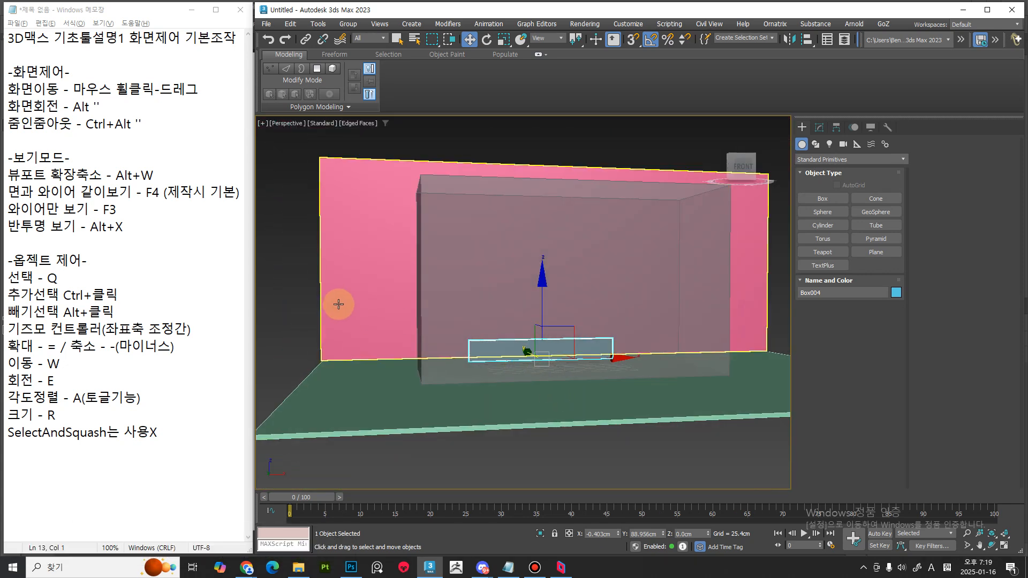
Cycle the selection repeatedly through the overlapping blue, pink and brown boxes at one spot on the thin blue box
{"action": "left_click", "coordinate": [519, 348]}
{"action": "left_click", "coordinate": [518, 348]}
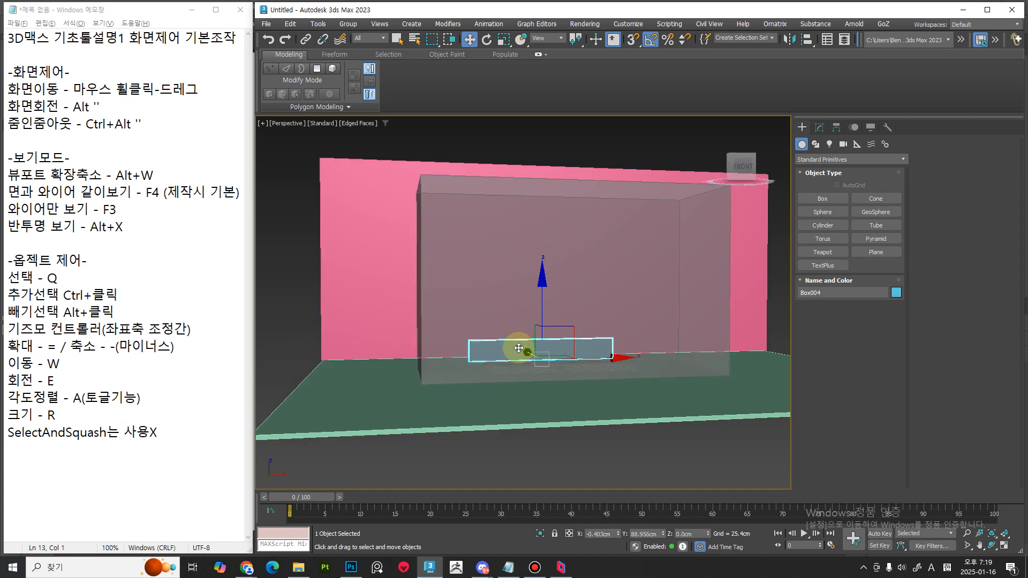
{"action": "left_click", "coordinate": [519, 348]}
{"action": "left_click", "coordinate": [518, 348]}
{"action": "left_click", "coordinate": [519, 348]}
{"action": "left_click", "coordinate": [519, 348]}
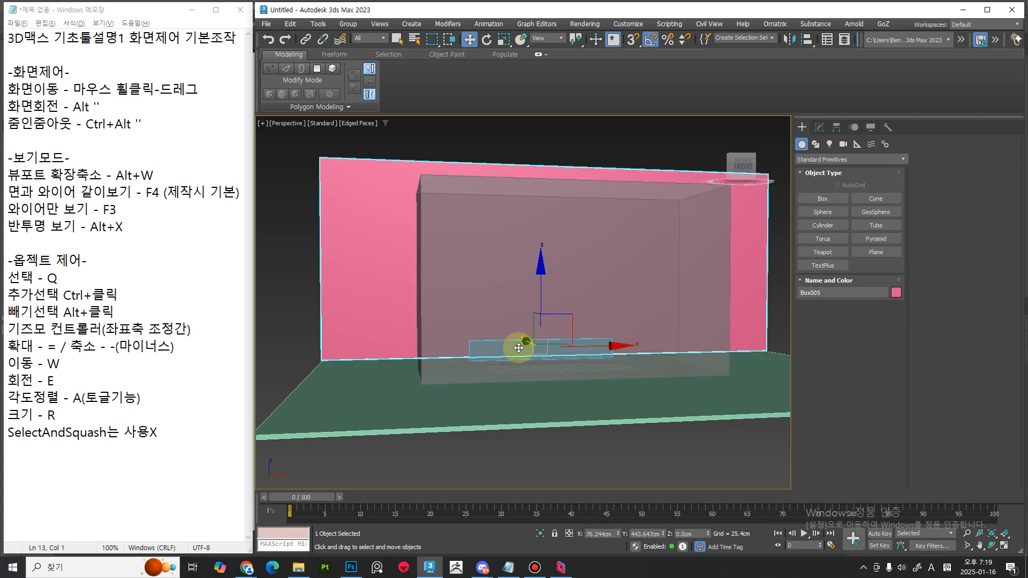
{"action": "left_click", "coordinate": [518, 348]}
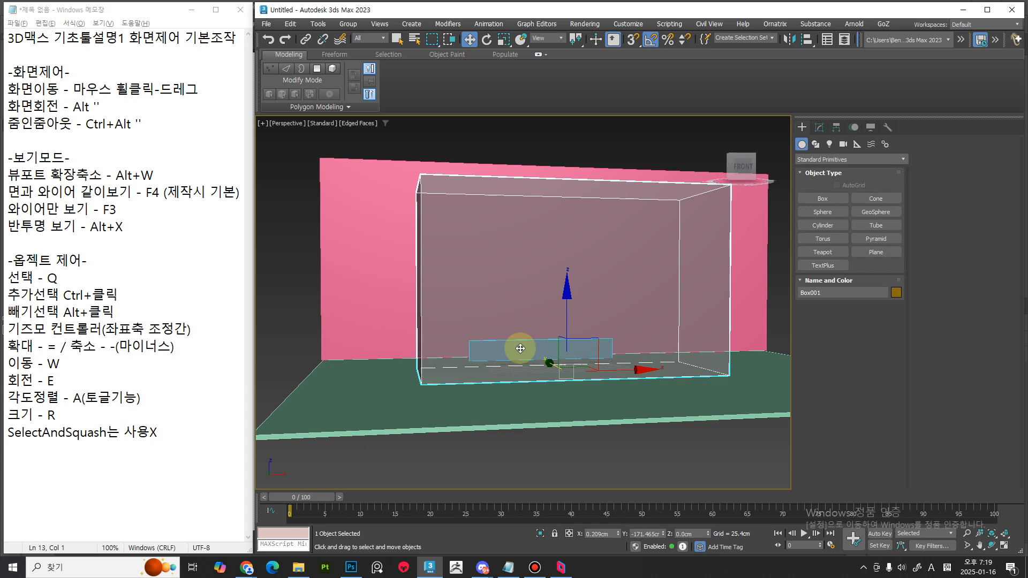
{"action": "left_click", "coordinate": [520, 348]}
{"action": "left_click", "coordinate": [520, 348]}
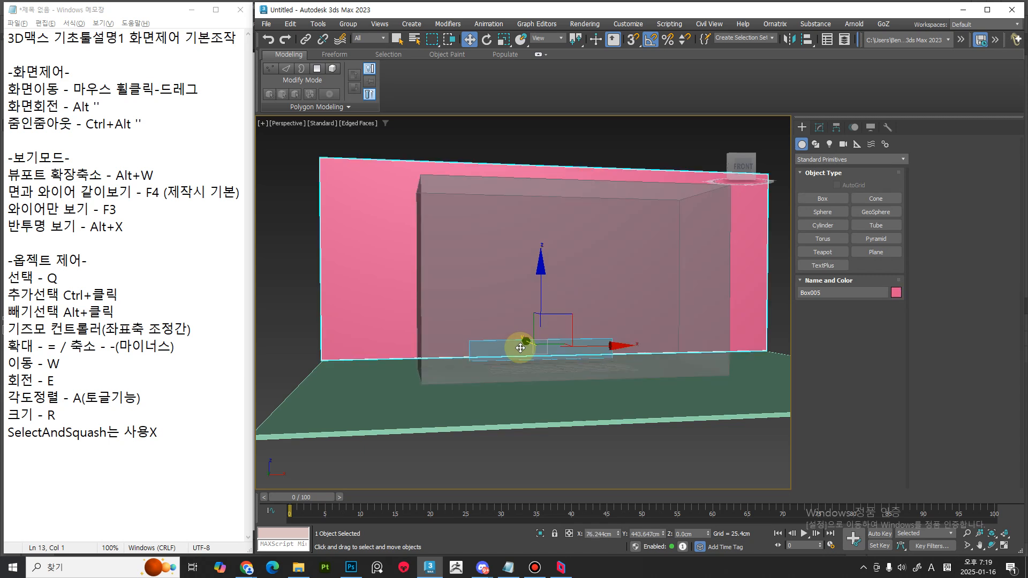
{"action": "left_click", "coordinate": [520, 348]}
{"action": "left_click", "coordinate": [520, 348]}
{"action": "left_click", "coordinate": [520, 348]}
Clear the object selection and frame all the boxes from a raised front angle
{"action": "middle_click_drag", "start_coordinate": [532, 375], "coordinate": [509, 395]}
{"action": "middle_click_drag", "start_coordinate": [509, 395], "coordinate": [543, 339]}
{"action": "mouse_move", "coordinate": [542, 339]}
{"action": "middle_mouse_down"}
{"action": "mouse_move", "coordinate": [559, 310]}
{"action": "mouse_move", "coordinate": [530, 335]}
{"action": "mouse_move", "coordinate": [523, 298]}
{"action": "mouse_move", "coordinate": [537, 343]}
{"action": "mouse_move", "coordinate": [550, 348]}
{"action": "middle_mouse_up"}
{"action": "left_click", "coordinate": [731, 282]}
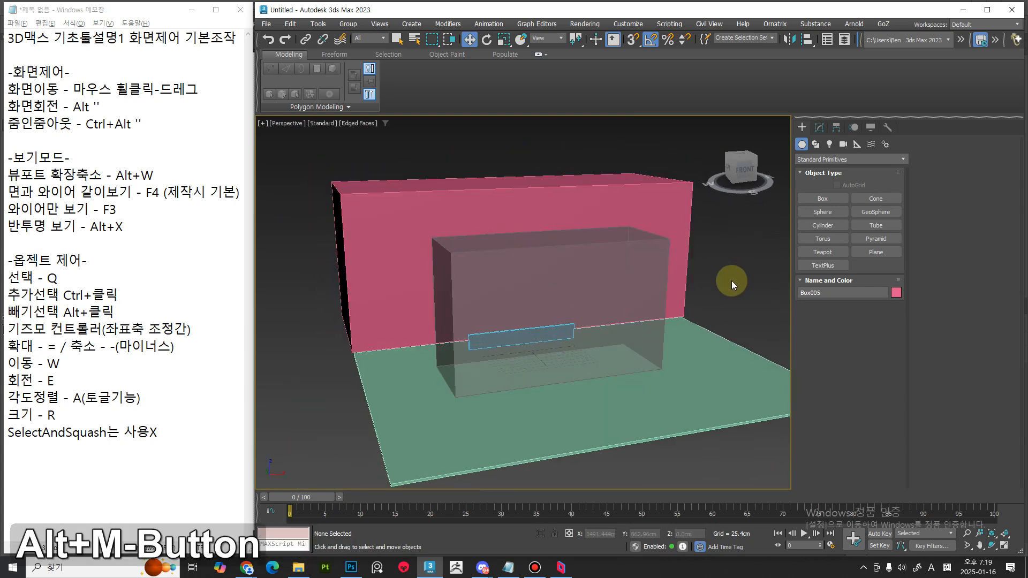
{"action": "middle_click_drag", "start_coordinate": [715, 284], "coordinate": [708, 280]}
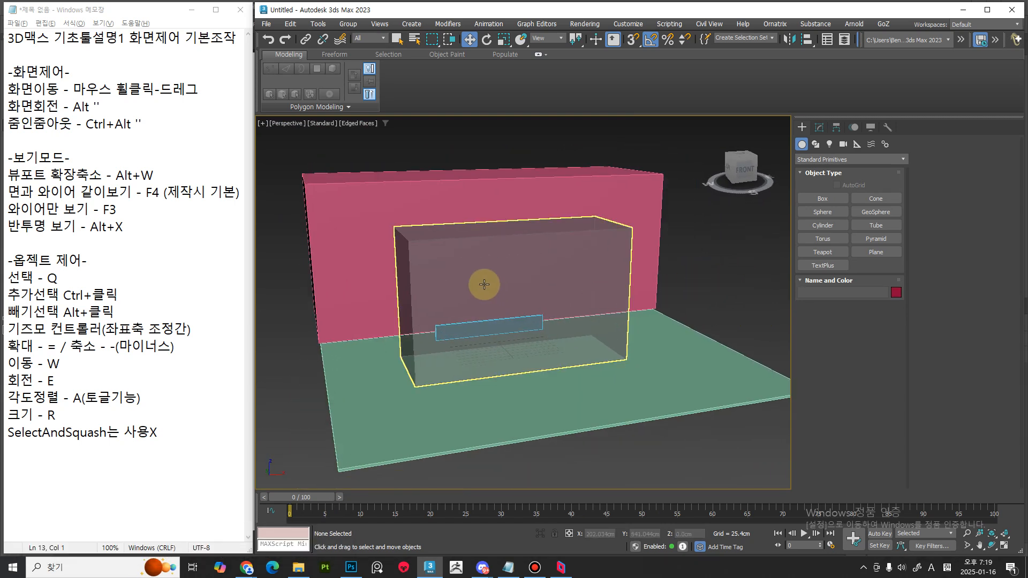
In the Notepad notes, add the line "전체선택 Ctrl+A" below the "빼기선택 Alt+클릭" line
{"action": "left_click", "coordinate": [71, 281]}
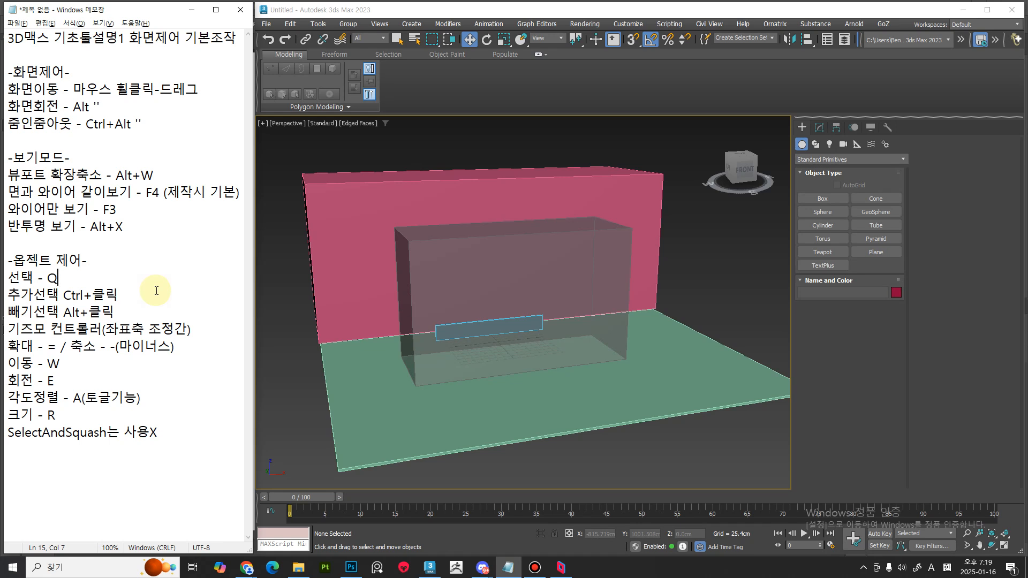
{"action": "key", "text": "Down"}
{"action": "key", "text": "Down"}
{"action": "key", "text": "End"}
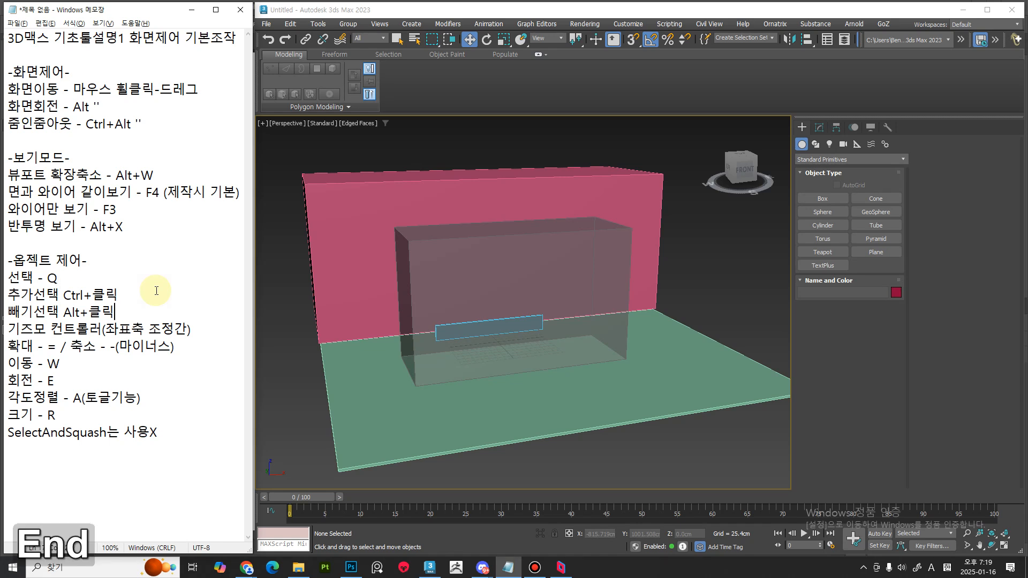
{"action": "key", "text": "Return"}
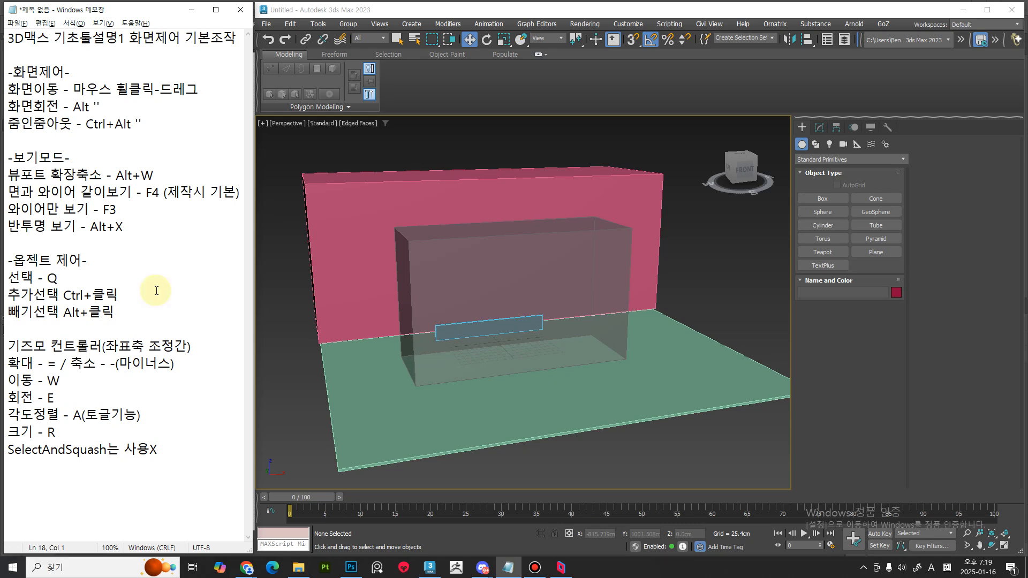
{"action": "type", "text": "wjs"}
{"action": "key", "text": "BackSpace"}
{"action": "key", "text": "BackSpace"}
{"action": "key", "text": "BackSpace"}
{"action": "key", "text": "Hangul"}
{"action": "type", "text": "전체"}
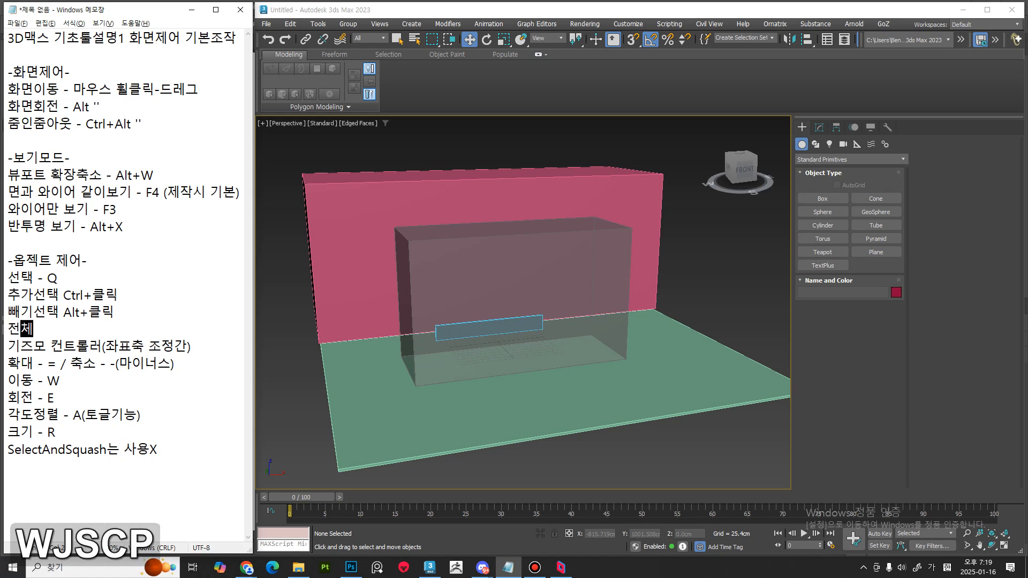
{"action": "type", "text": "선택"}
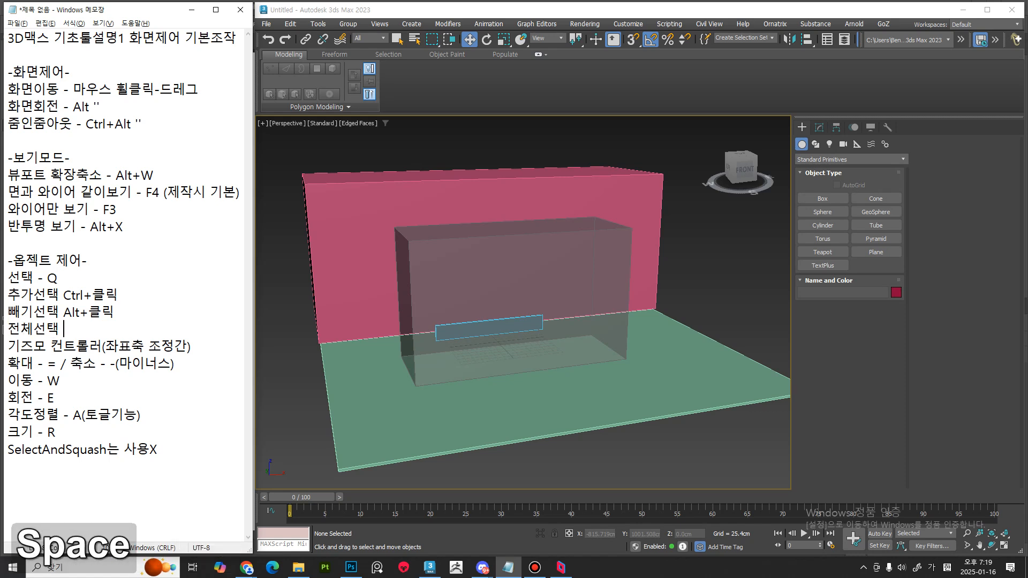
{"action": "key", "text": "Hangul"}
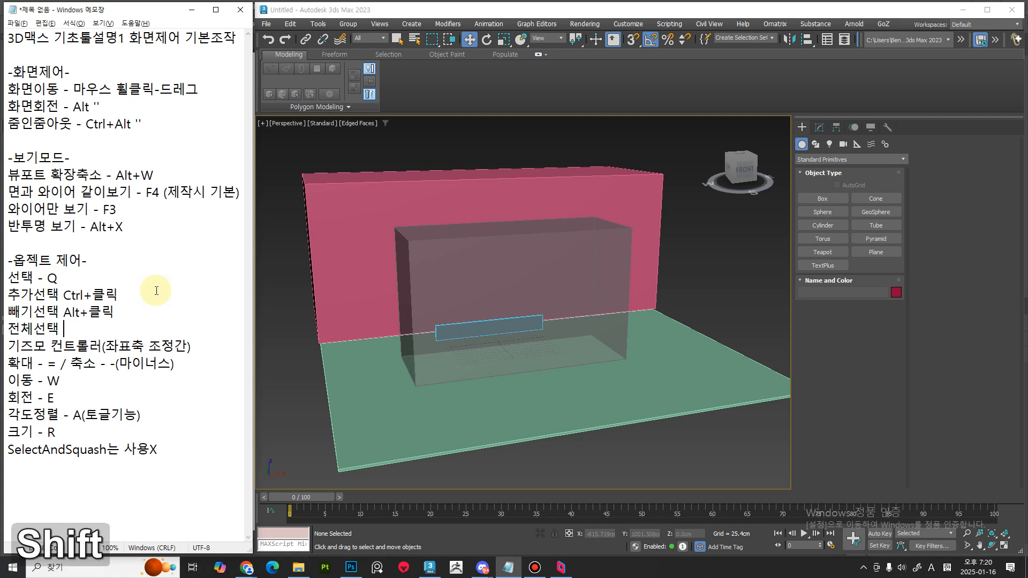
{"action": "type", "text": "Ctr"}
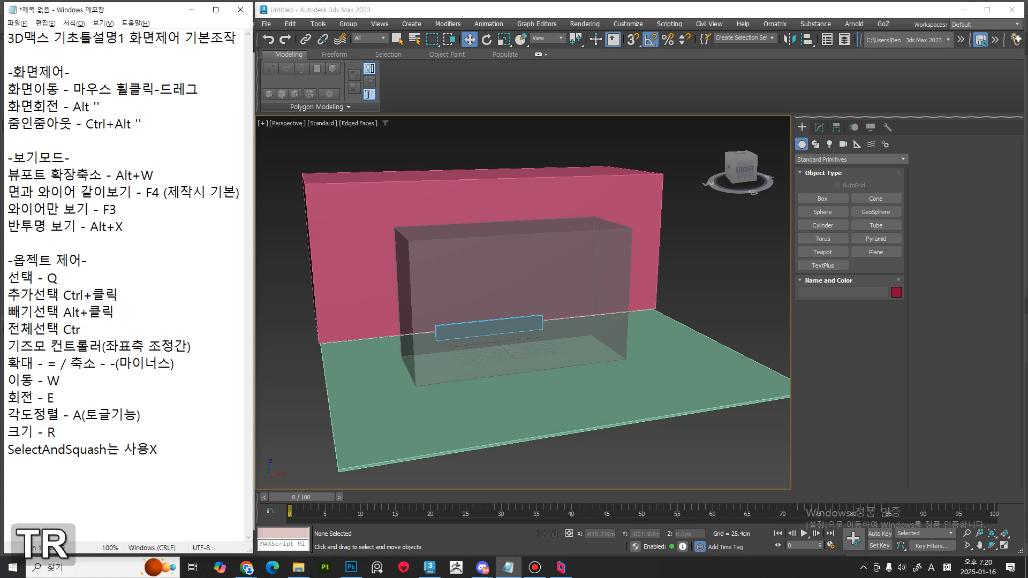
{"action": "type", "text": "l+A"}
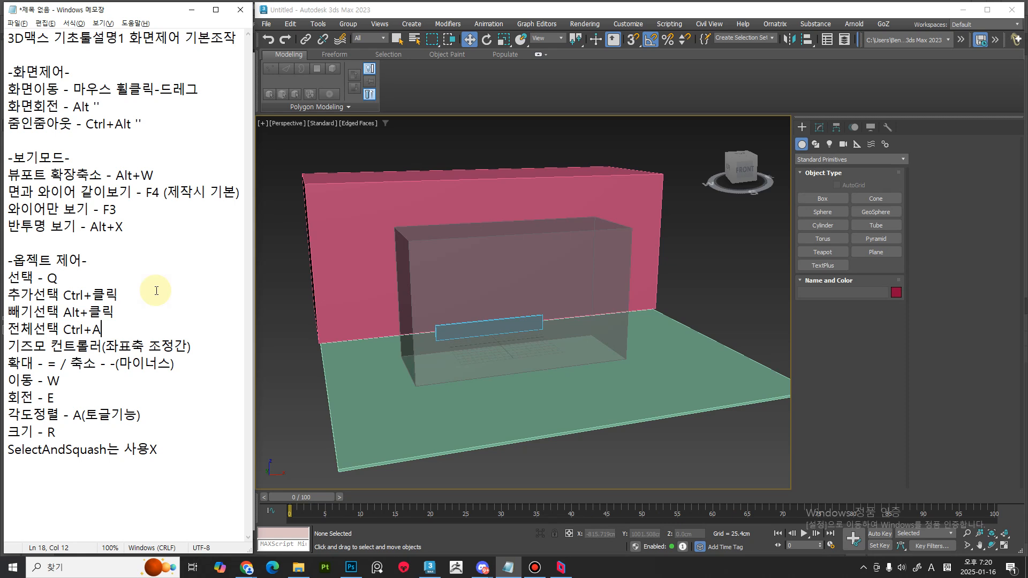
Select all the text in the notes twice, clearing the text selection each time
{"action": "key", "text": "ctrl"}
{"action": "key", "text": "ctrl+a"}
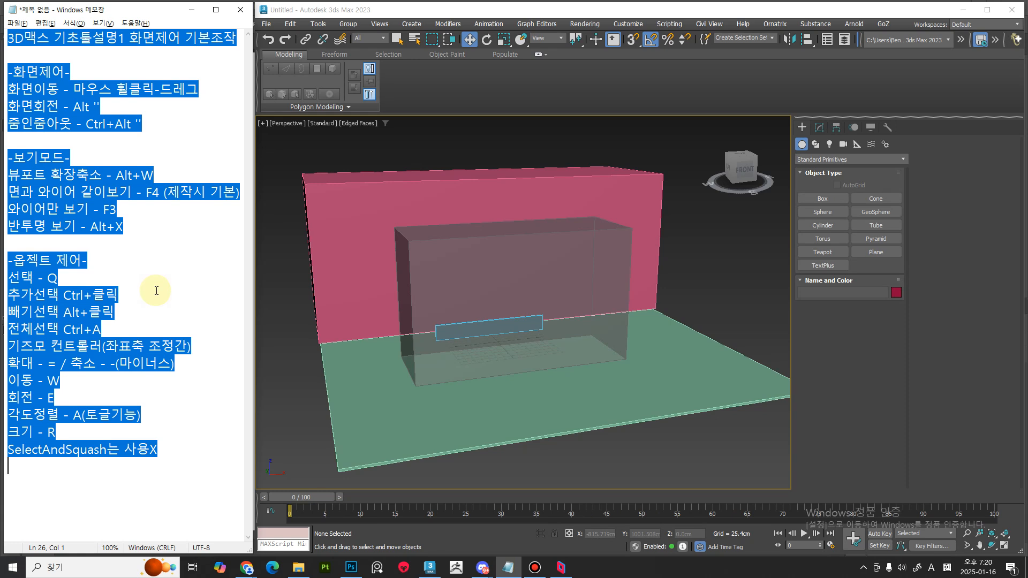
{"action": "left_click", "coordinate": [157, 323]}
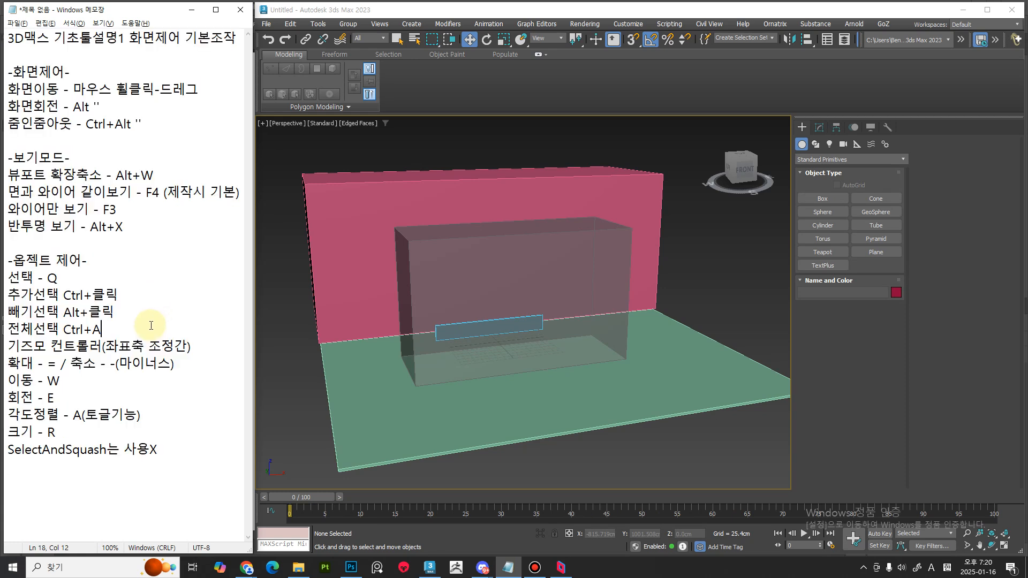
{"action": "key", "text": "ctrl+a"}
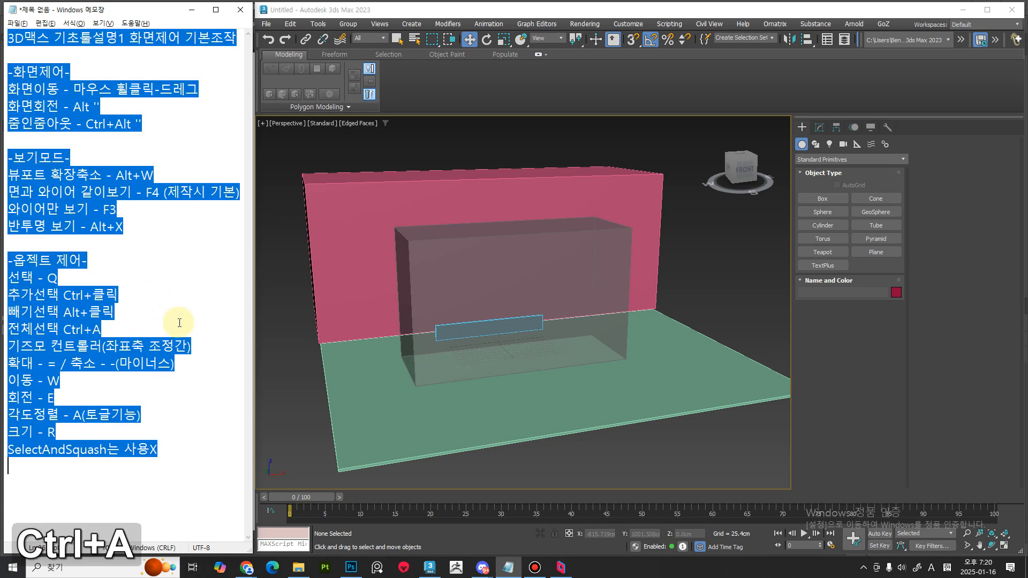
{"action": "key", "text": "ctrl+d"}
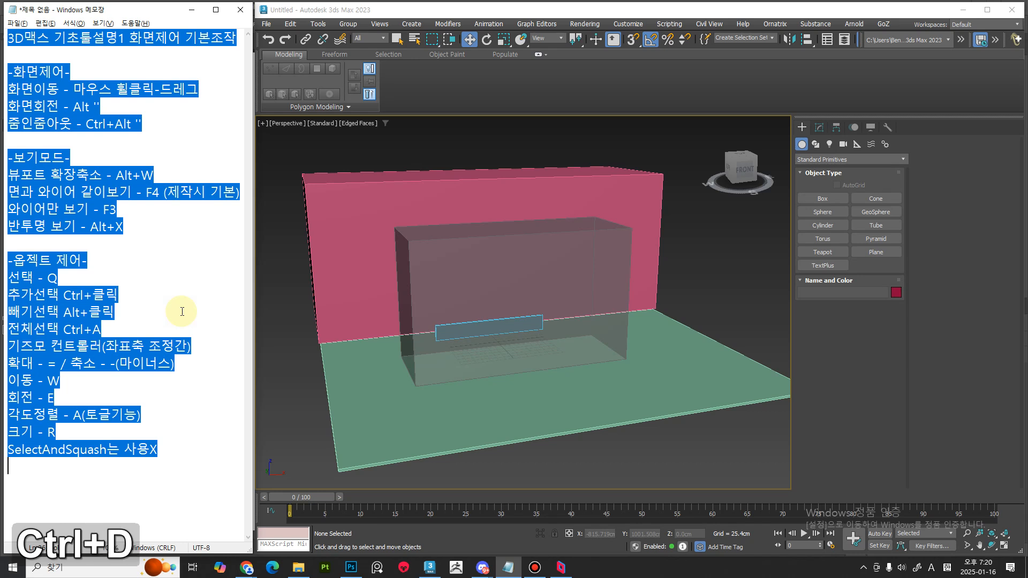
{"action": "left_click", "coordinate": [134, 324]}
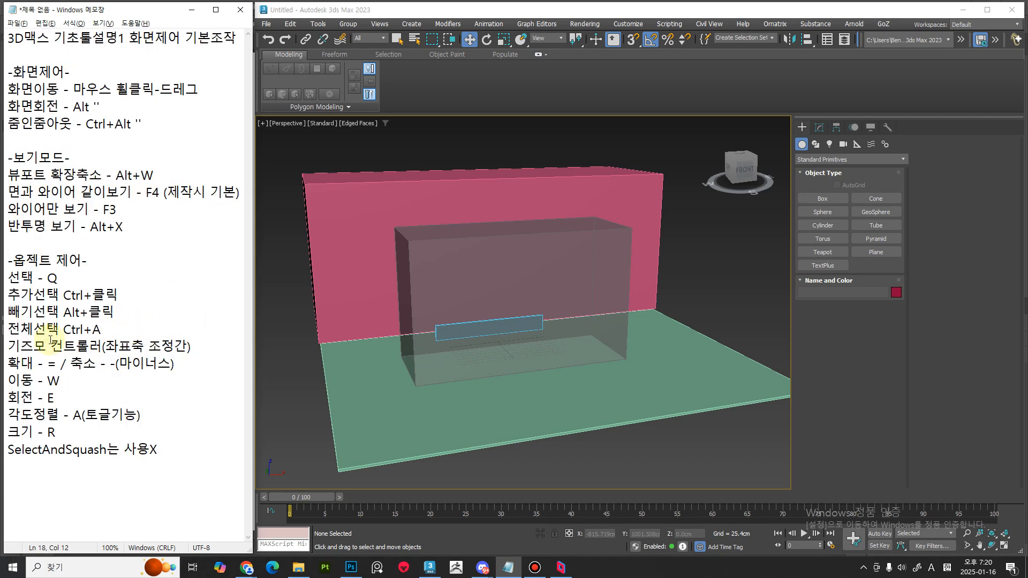
Switch to 3ds Max, select every object in the scene, and deselect them all again
{"action": "middle_click_drag", "start_coordinate": [438, 388], "coordinate": [465, 372]}
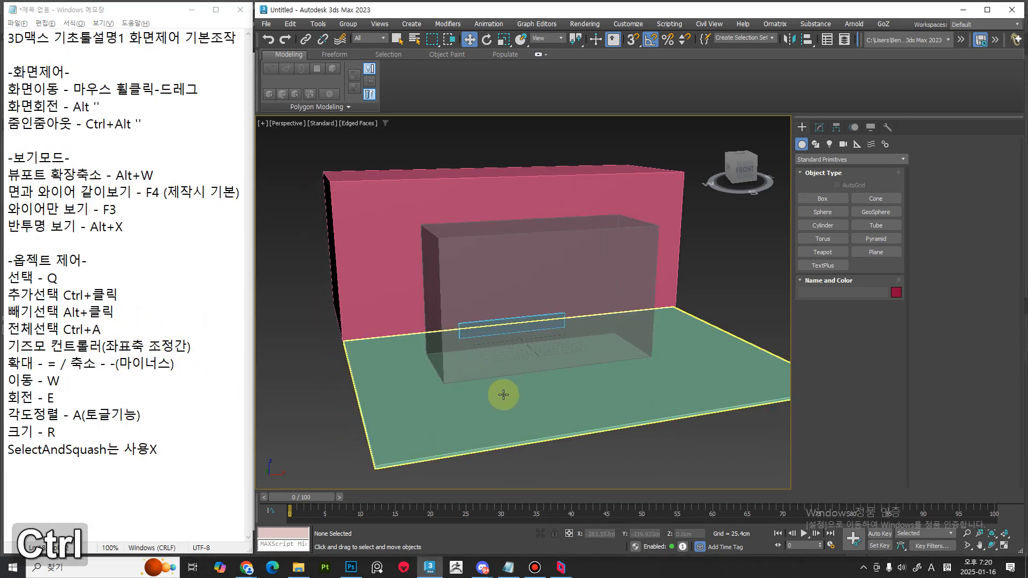
{"action": "key", "text": "ctrl+a"}
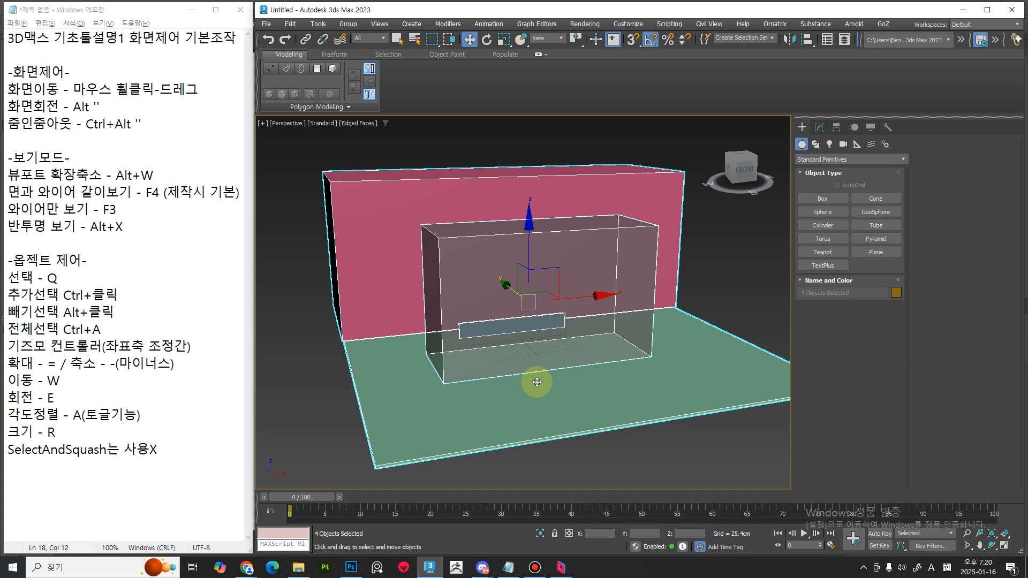
{"action": "key", "text": "ctrl+d"}
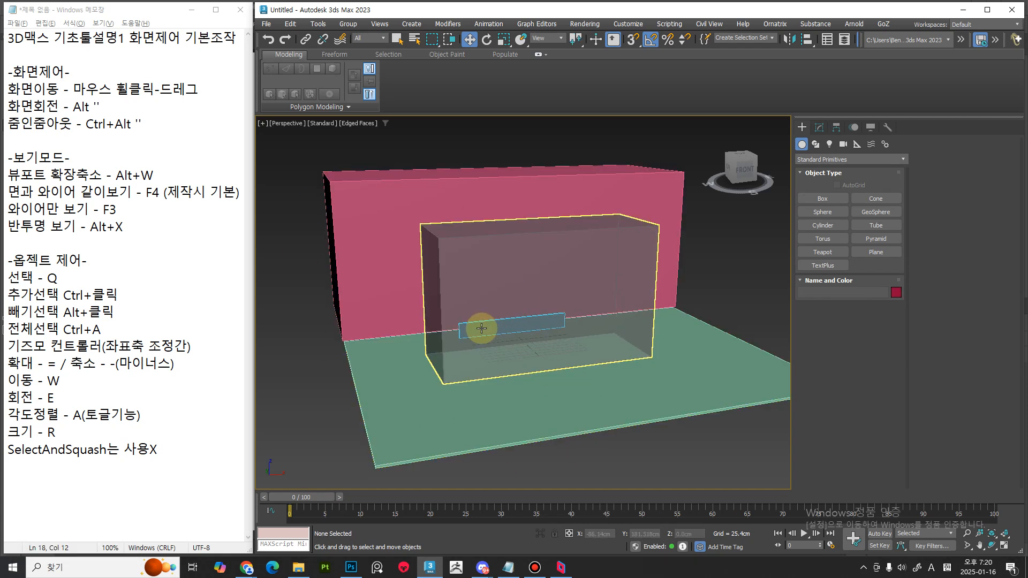
Switch to Photoshop, draw a rectangular marquee selection on the blank canvas, and deselect it
{"action": "left_click", "coordinate": [351, 567]}
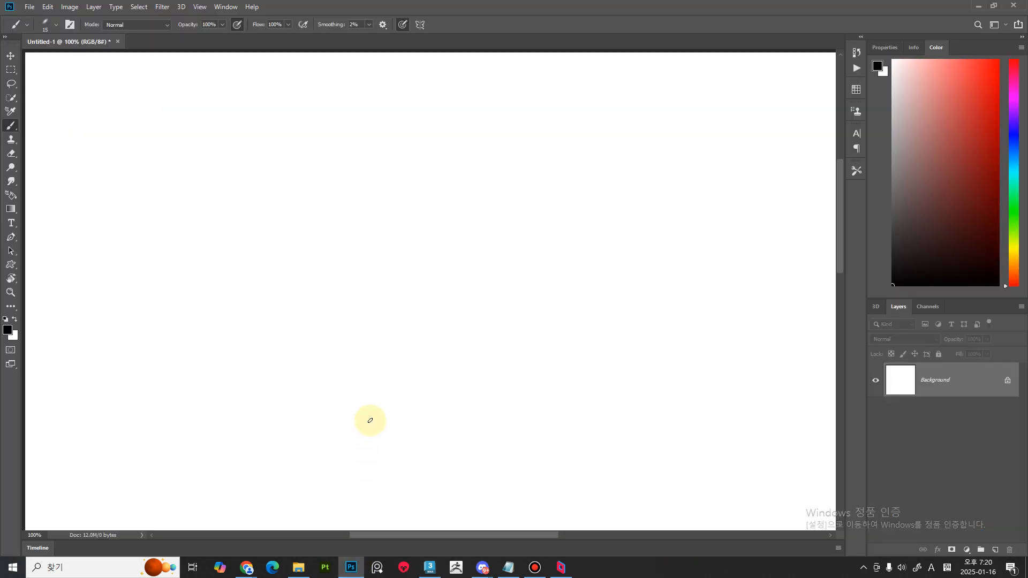
{"action": "left_click", "coordinate": [11, 69]}
{"action": "left_click_drag", "start_coordinate": [222, 140], "coordinate": [506, 332]}
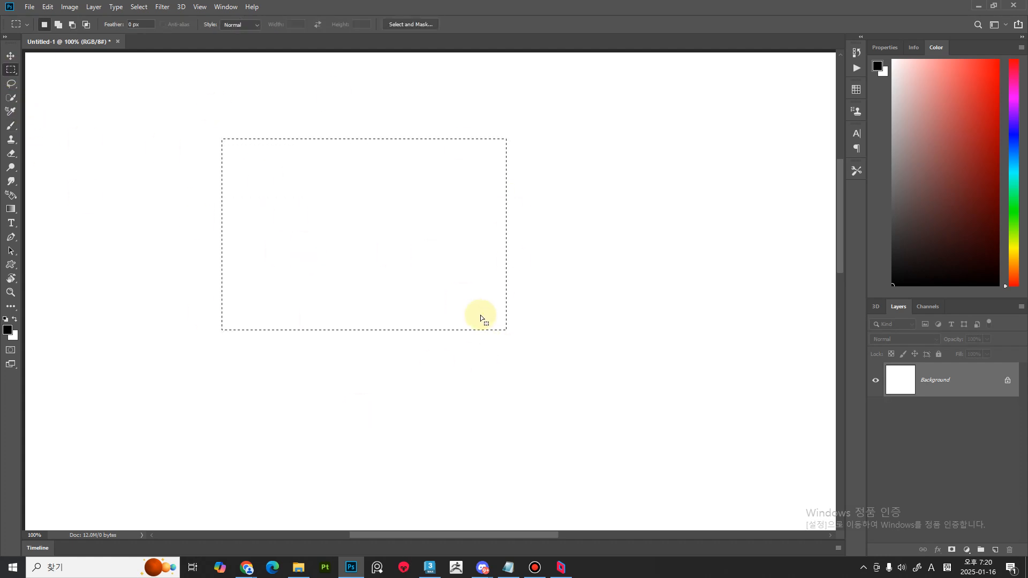
{"action": "key", "text": "ctrl+d"}
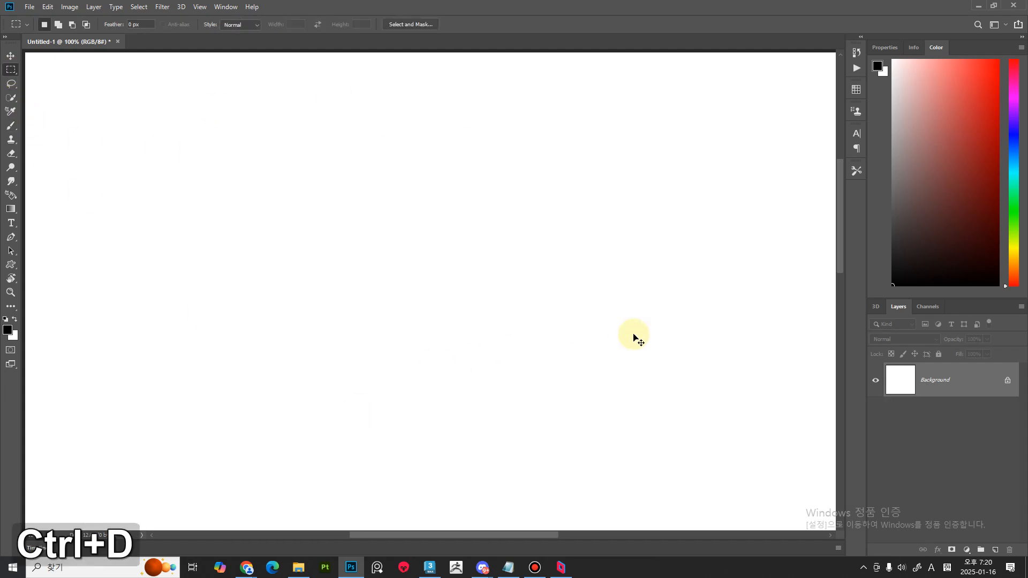
In Photoshop, select the entire blank canvas so its full outline is marked, and deselect it again
{"action": "left_click", "coordinate": [431, 568]}
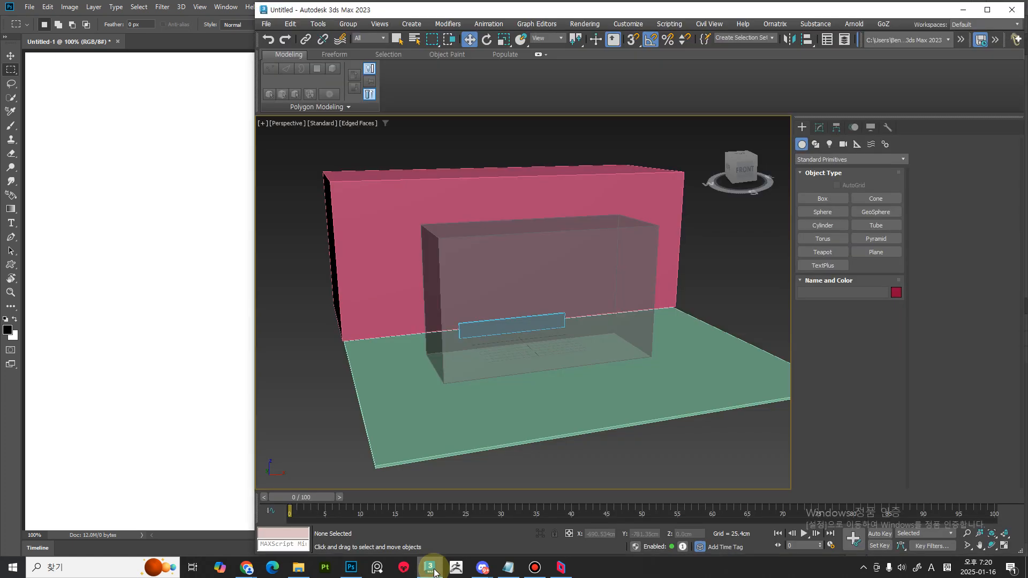
{"action": "left_click", "coordinate": [151, 34]}
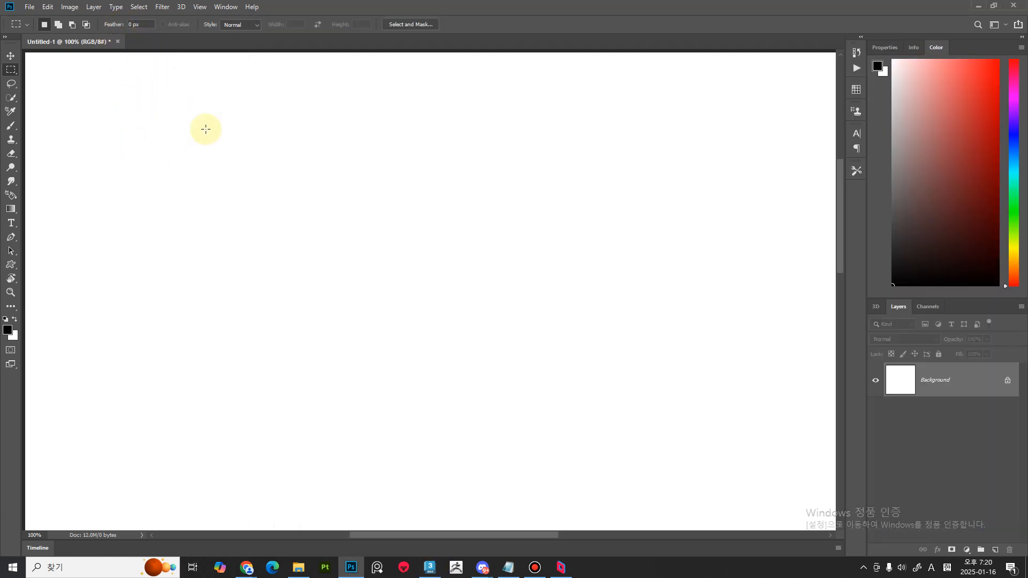
{"action": "left_click_drag", "start_coordinate": [349, 220], "coordinate": [273, 220], "text": "ctrl"}
{"action": "left_click_drag", "start_coordinate": [374, 277], "coordinate": [455, 347]}
{"action": "middle_click_drag", "start_coordinate": [454, 366], "coordinate": [349, 220]}
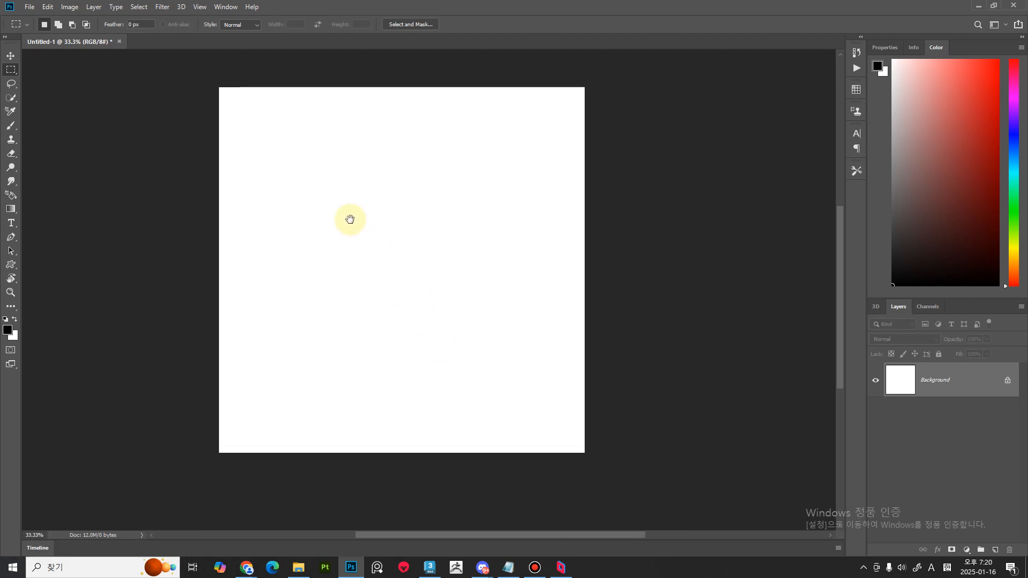
{"action": "key", "text": "ctrl+a"}
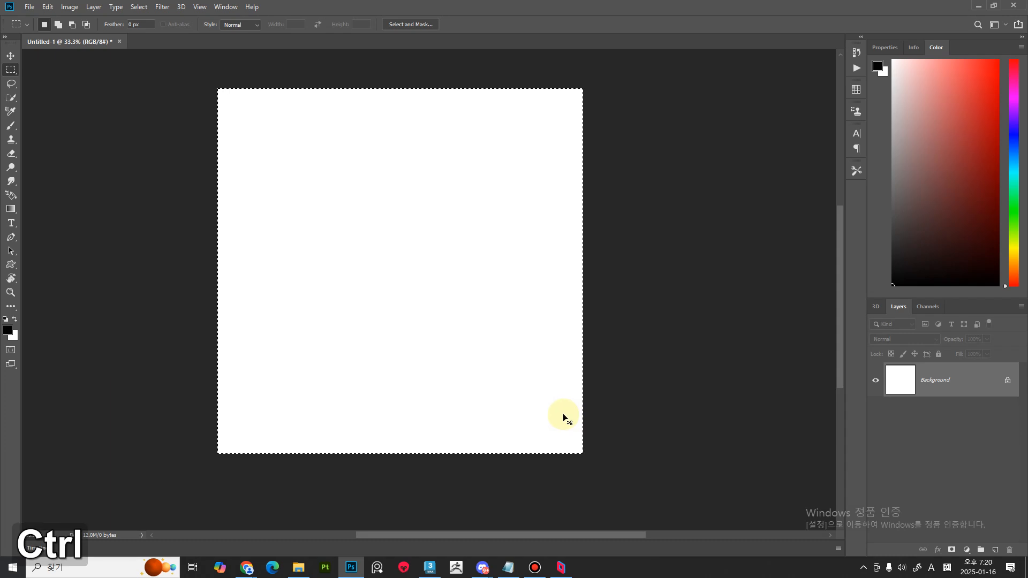
{"action": "key", "text": "ctrl+d"}
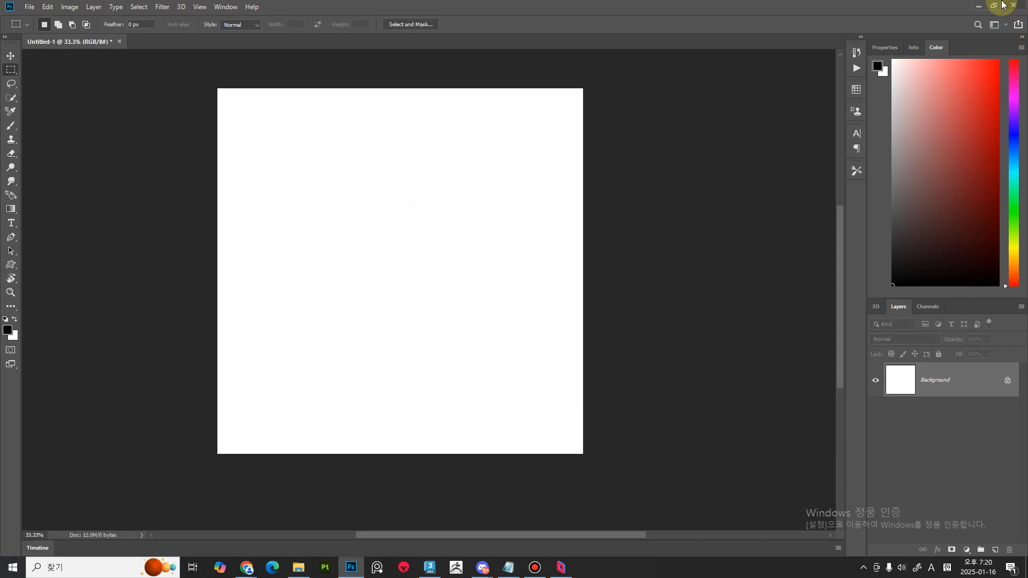
Switch to the Notepad notes and add the line "선택취소 Ctrl+D" below the "전체선택 Ctrl+A" line
{"action": "left_click", "coordinate": [430, 567]}
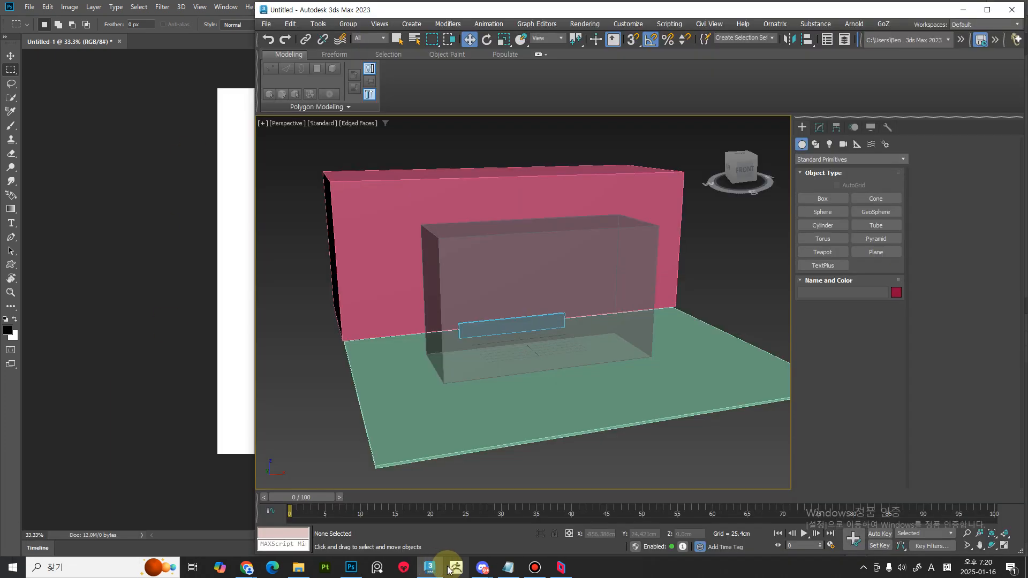
{"action": "left_click", "coordinate": [498, 572]}
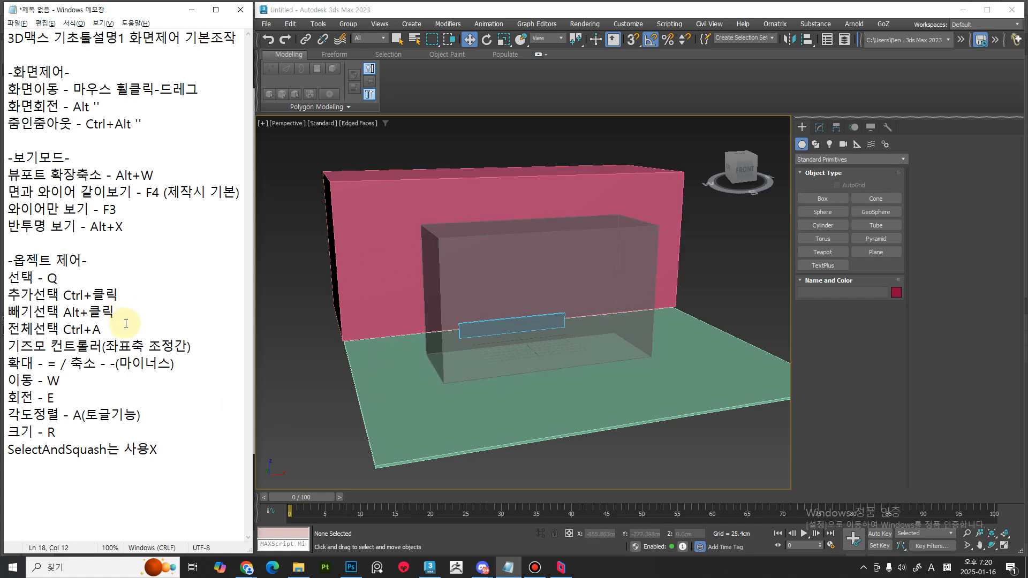
{"action": "key", "text": "Return"}
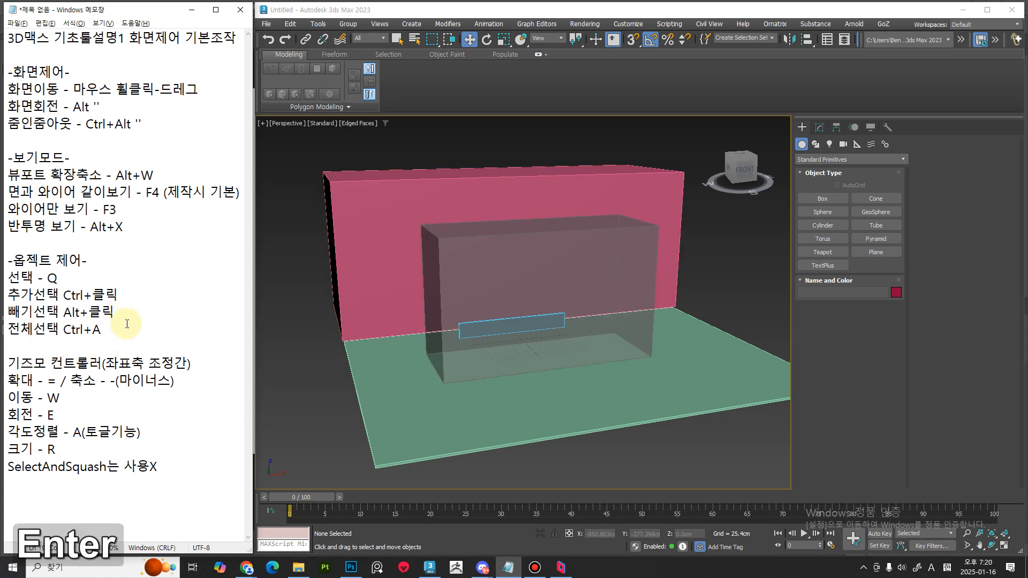
{"action": "type", "text": "tjs"}
{"action": "key", "text": "BackSpace"}
{"action": "key", "text": "BackSpace"}
{"action": "key", "text": "BackSpace"}
{"action": "key", "text": "Hangul"}
{"action": "type", "text": "선"}
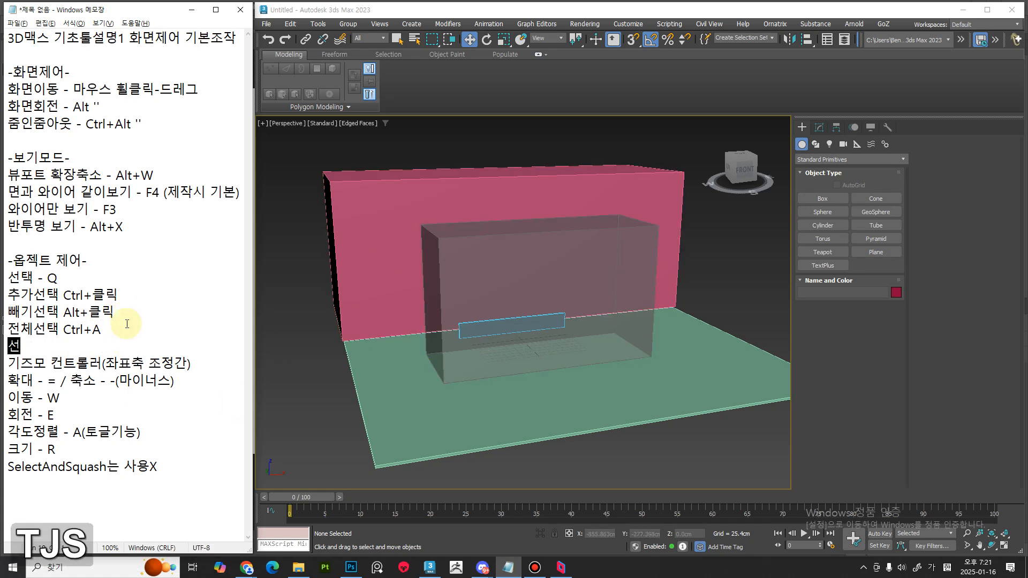
{"action": "type", "text": "택취소"}
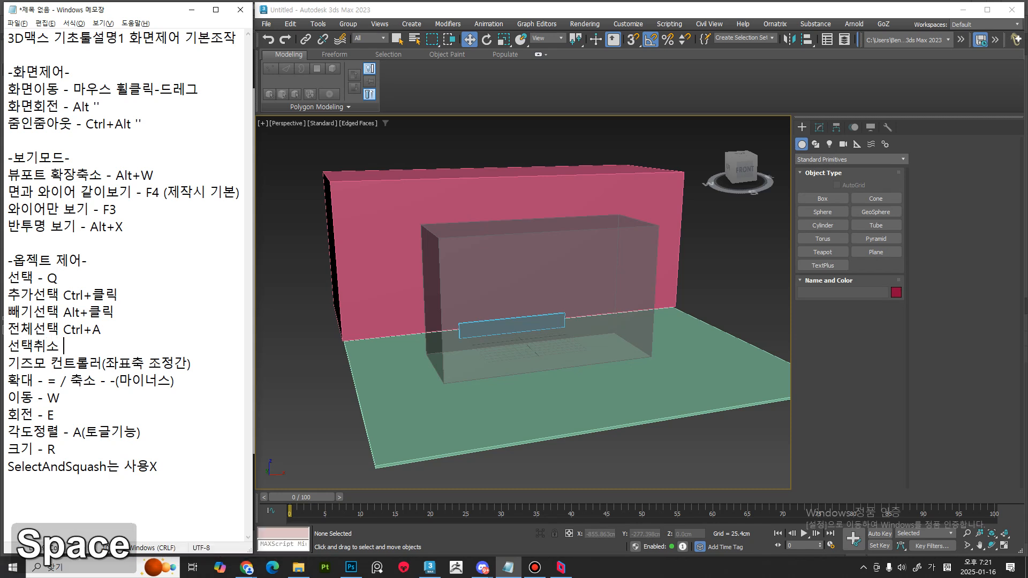
{"action": "key", "text": "Hangul"}
{"action": "type", "text": "Ctal"}
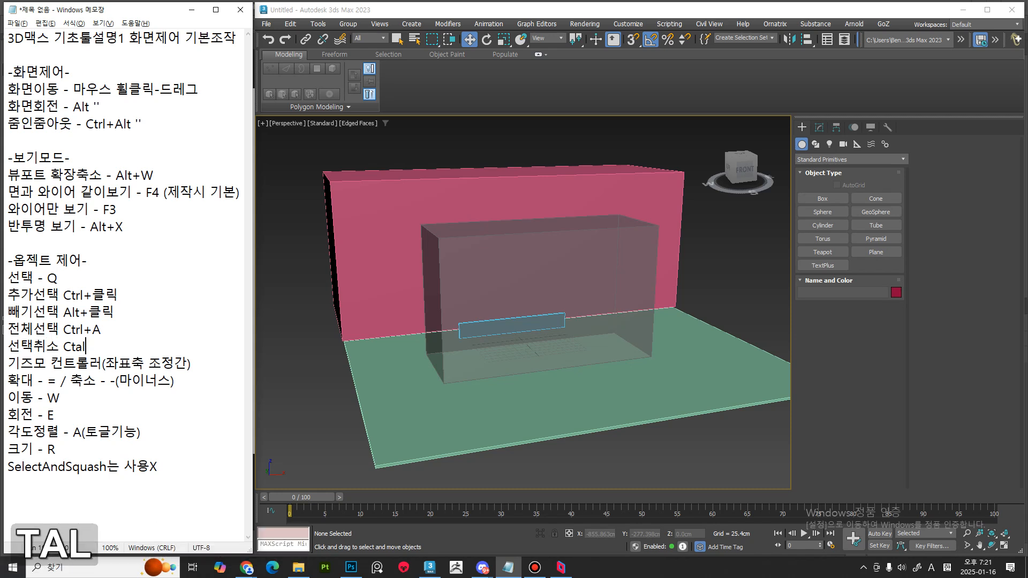
{"action": "key", "text": "BackSpace"}
{"action": "key", "text": "BackSpace"}
{"action": "type", "text": "rl"}
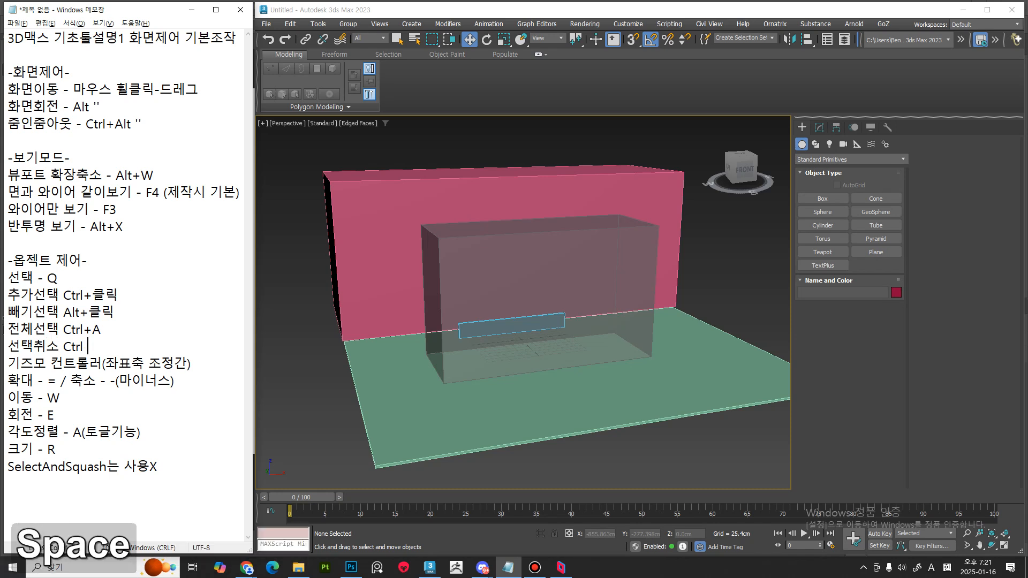
{"action": "key", "text": "BackSpace"}
{"action": "type", "text": "+D"}
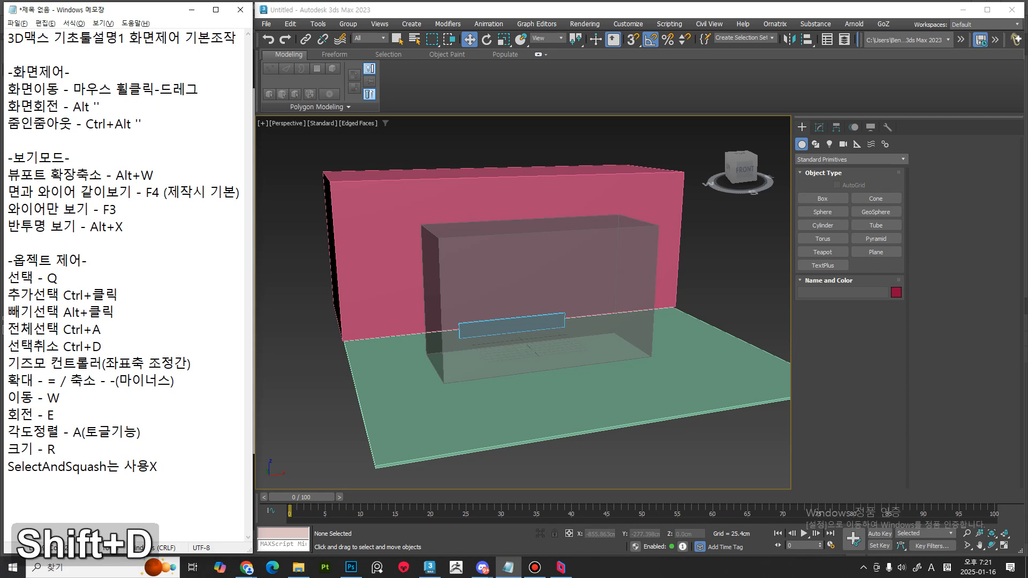
In the notes, highlight the A of Ctrl+A and the D of Ctrl+D in turn, clearing each highlight
{"action": "left_click", "coordinate": [127, 323]}
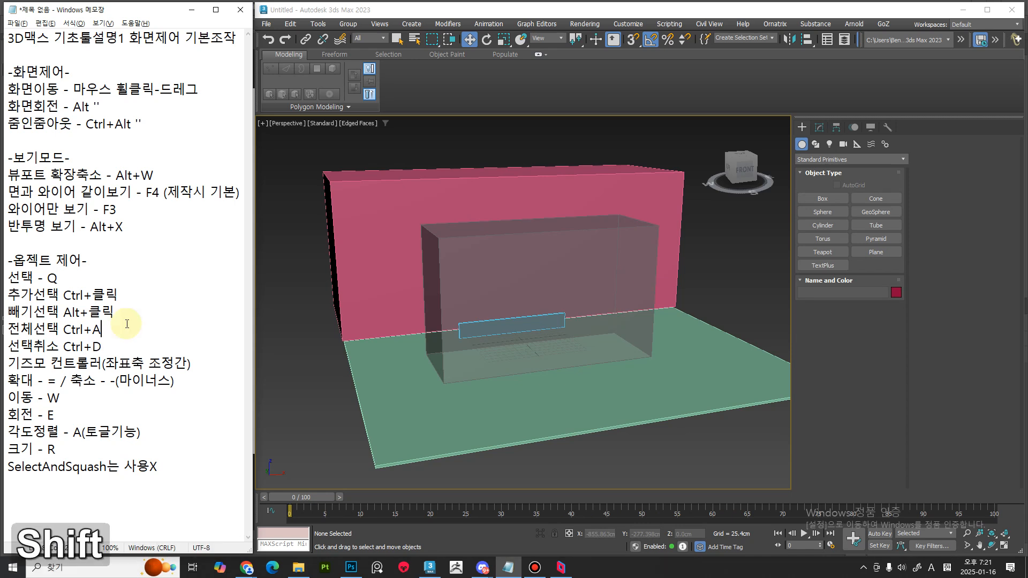
{"action": "key", "text": "shift+Left"}
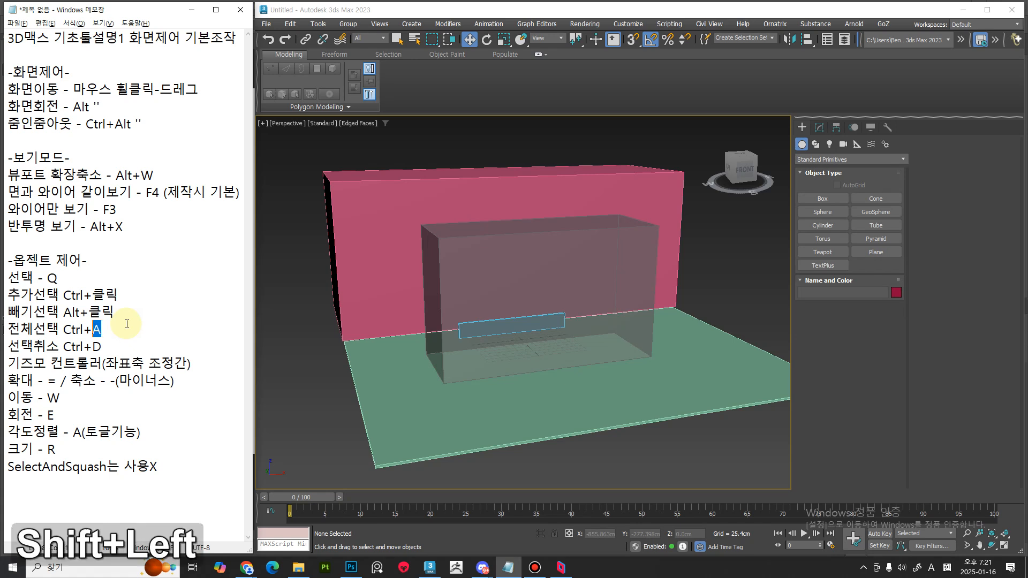
{"action": "key", "text": "Down"}
{"action": "key", "text": "shift+Left"}
{"action": "key", "text": "Right"}
{"action": "key", "text": "Up"}
{"action": "key", "text": "Up"}
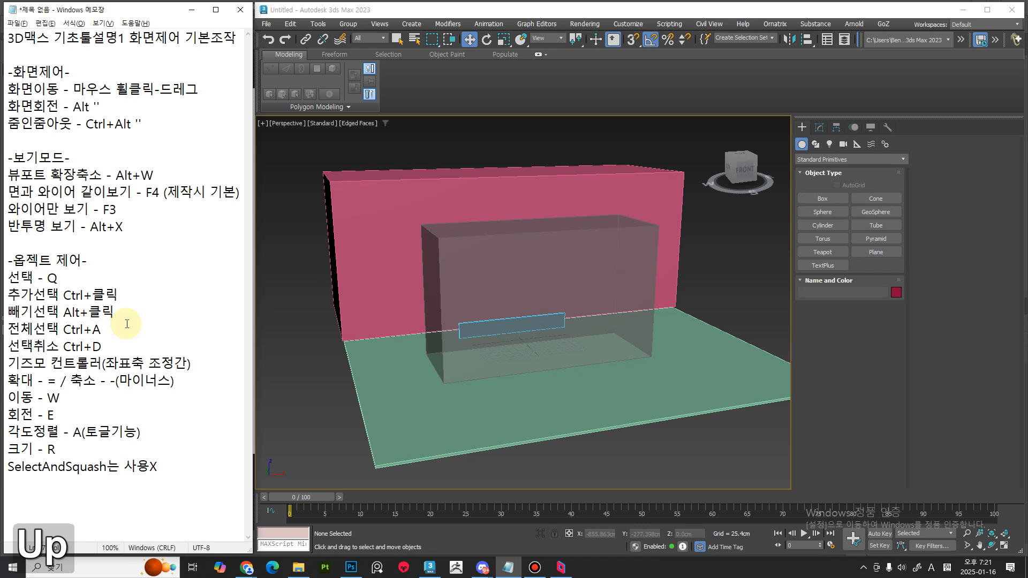
{"action": "key", "text": "Up"}
{"action": "key", "text": "Up"}
{"action": "key", "text": "Up"}
{"action": "key", "text": "End"}
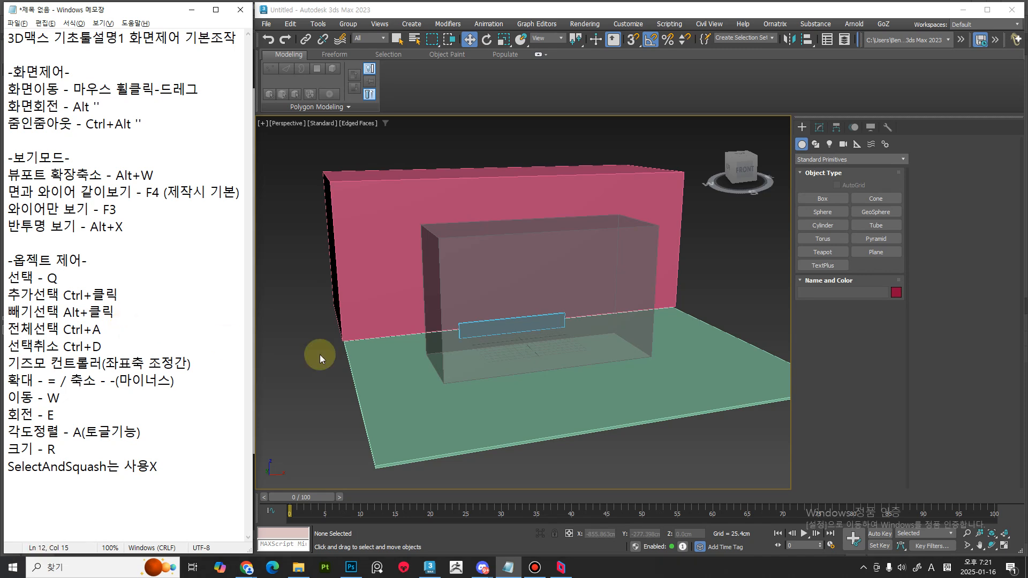
In 3ds Max, select the large see-through box and cycle through the rotate and scale tools, ending on the move tool
{"action": "left_click", "coordinate": [494, 354]}
{"action": "middle_click_drag", "start_coordinate": [515, 272], "coordinate": [454, 322]}
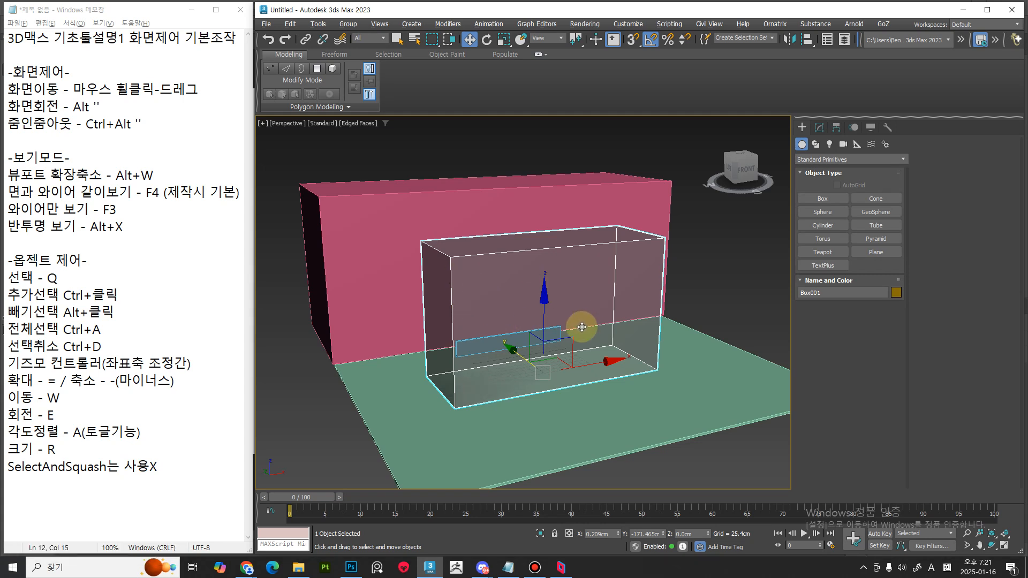
{"action": "key", "text": "e"}
{"action": "key", "text": "r"}
{"action": "key", "text": "e"}
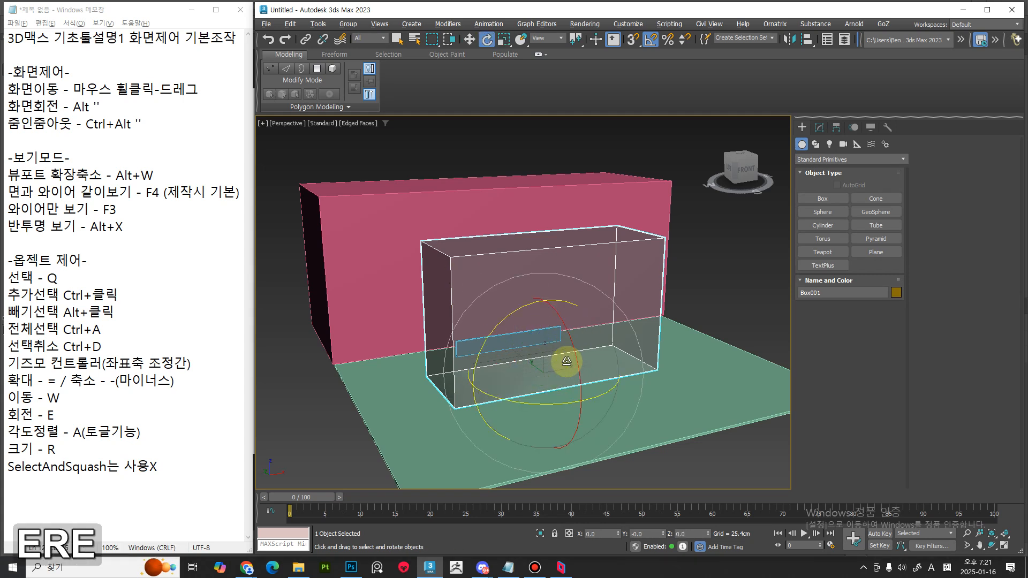
{"action": "key", "text": "w"}
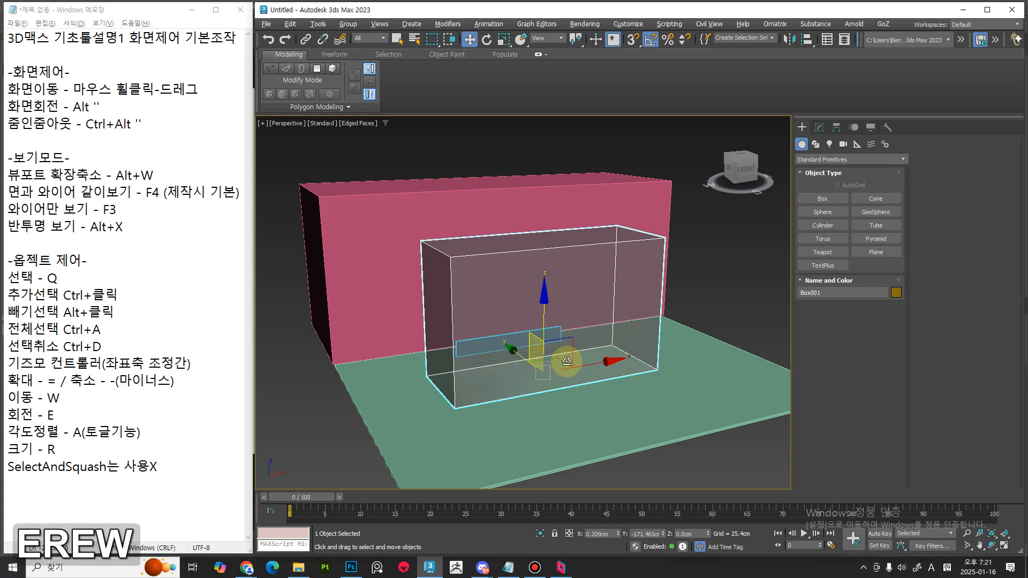
Show the selected box's editable parameters and enlarge it freely to about 400 cm length and about 1102 cm width
{"action": "left_click", "coordinate": [819, 128]}
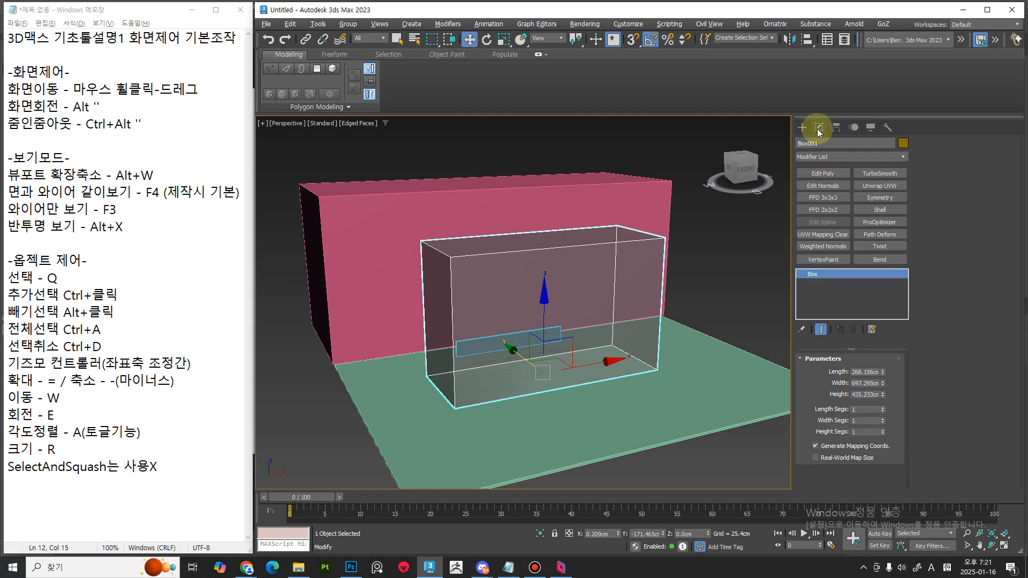
{"action": "mouse_move", "coordinate": [882, 371]}
{"action": "left_mouse_down"}
{"action": "mouse_move", "coordinate": [883, 416]}
{"action": "mouse_move", "coordinate": [878, 314]}
{"action": "mouse_move", "coordinate": [876, 393]}
{"action": "mouse_move", "coordinate": [881, 360]}
{"action": "mouse_move", "coordinate": [874, 371]}
{"action": "mouse_move", "coordinate": [885, 403]}
{"action": "mouse_move", "coordinate": [890, 348]}
{"action": "mouse_move", "coordinate": [889, 357]}
{"action": "left_mouse_up"}
{"action": "middle_click_drag", "start_coordinate": [725, 361], "coordinate": [712, 376]}
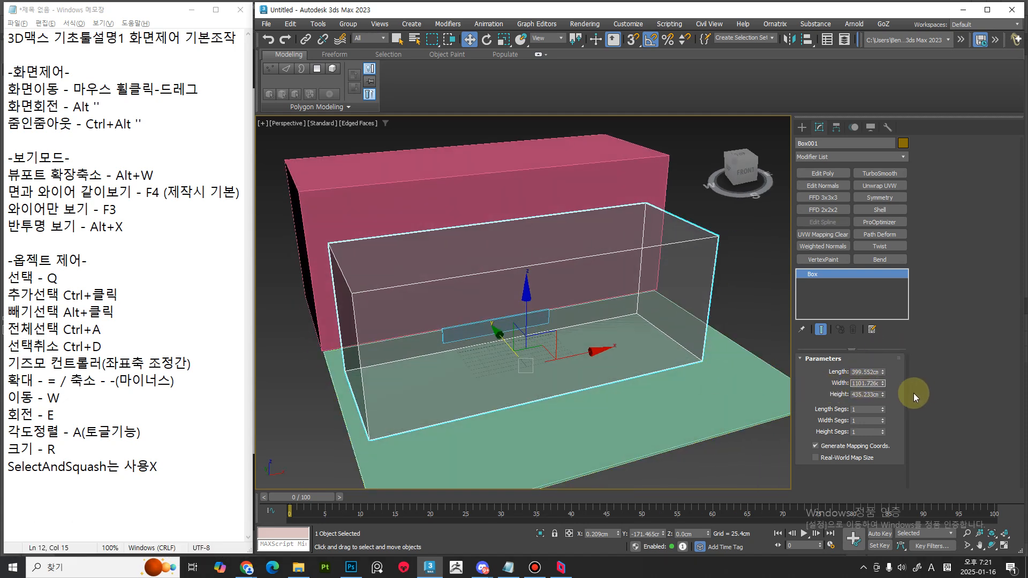
Set the selected box's width to 1100 cm and its length to 400 cm
{"action": "key", "text": "shift+Home"}
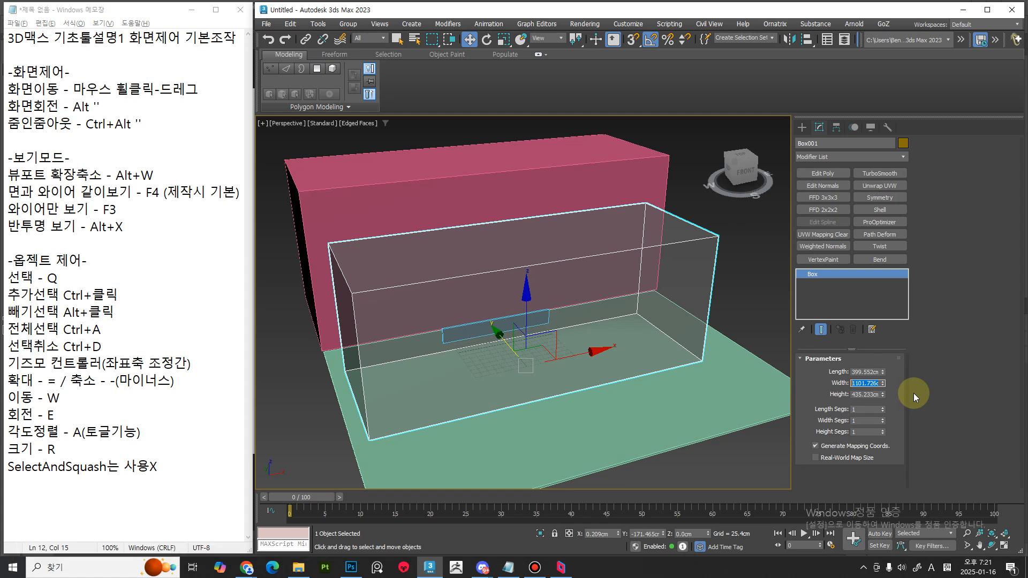
{"action": "type", "text": "11"}
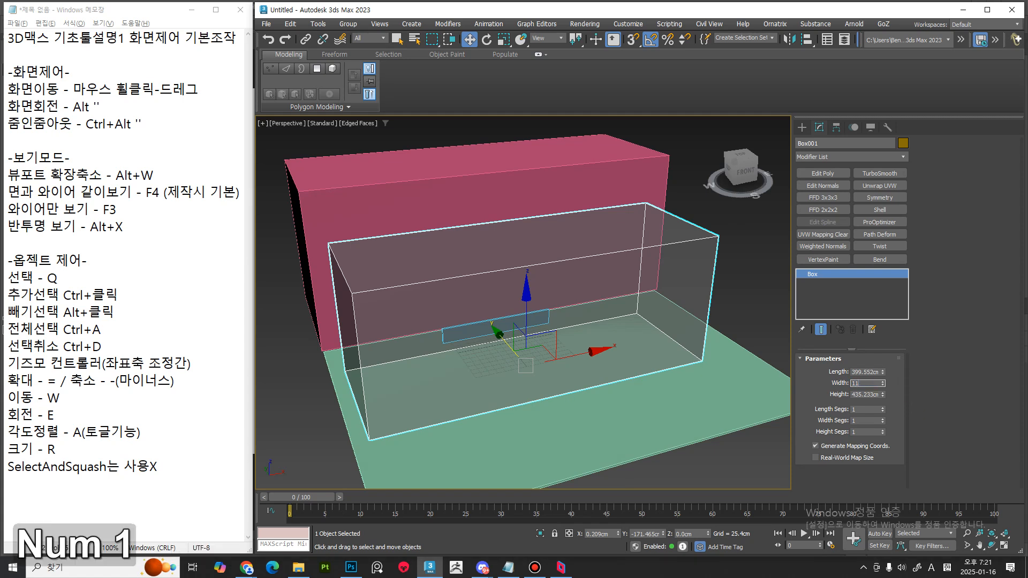
{"action": "type", "text": "00"}
{"action": "key", "text": "Return"}
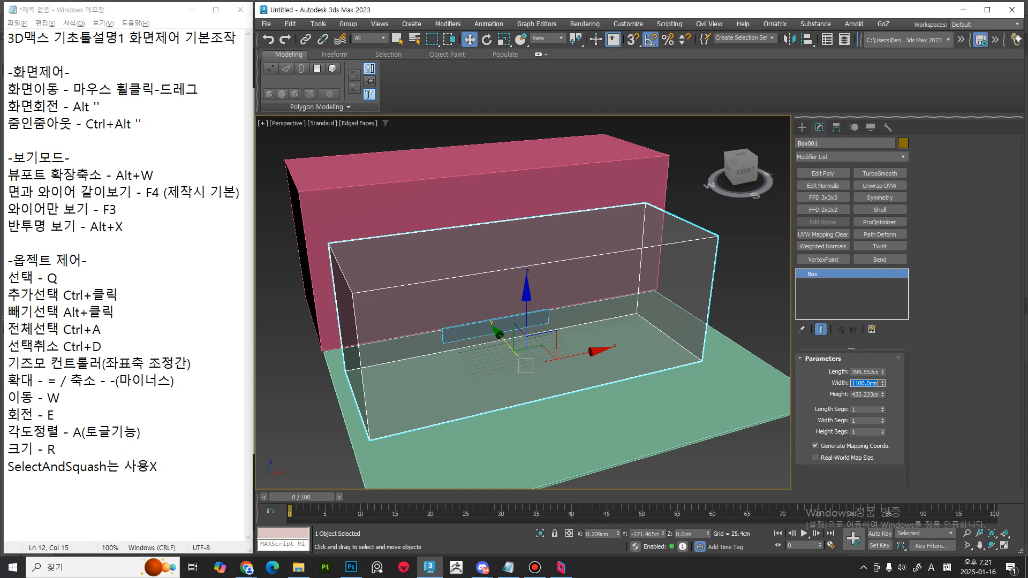
{"action": "key", "text": "shift+Tab"}
{"action": "key", "text": "End"}
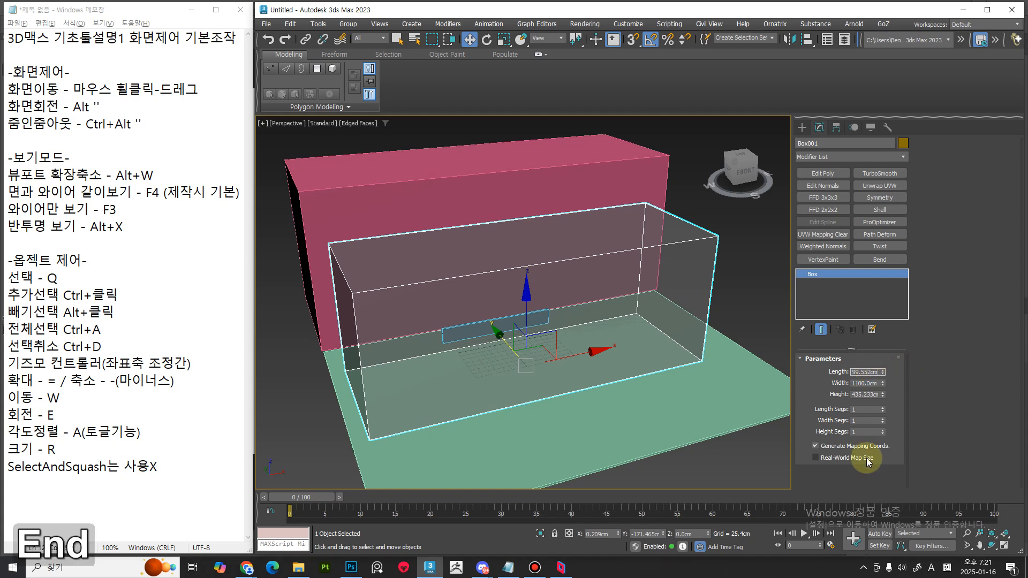
{"action": "key", "text": "shift+Home"}
{"action": "type", "text": "400"}
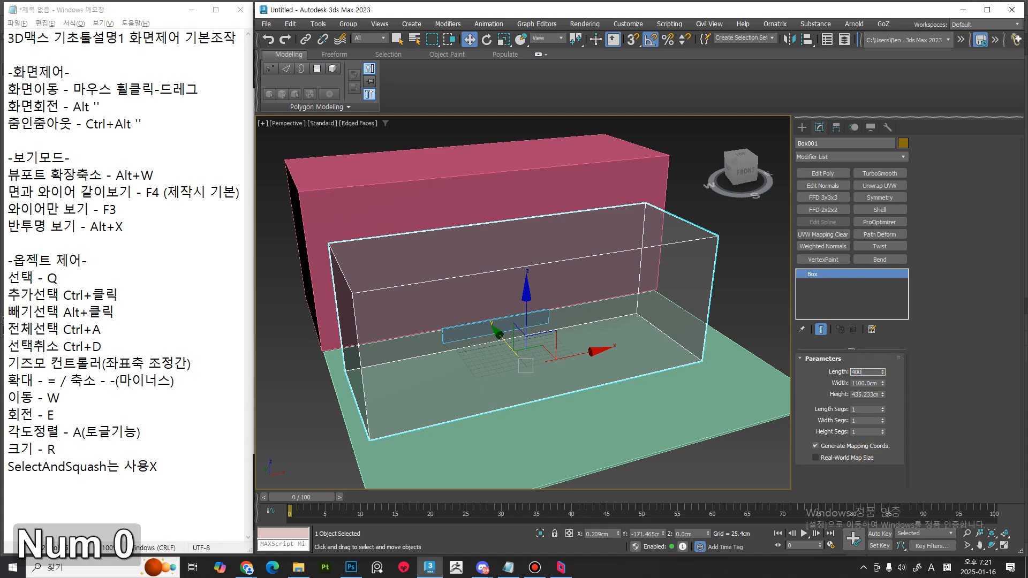
{"action": "key", "text": "Return"}
Set the selected box's height to 400 cm
{"action": "left_click", "coordinate": [861, 396]}
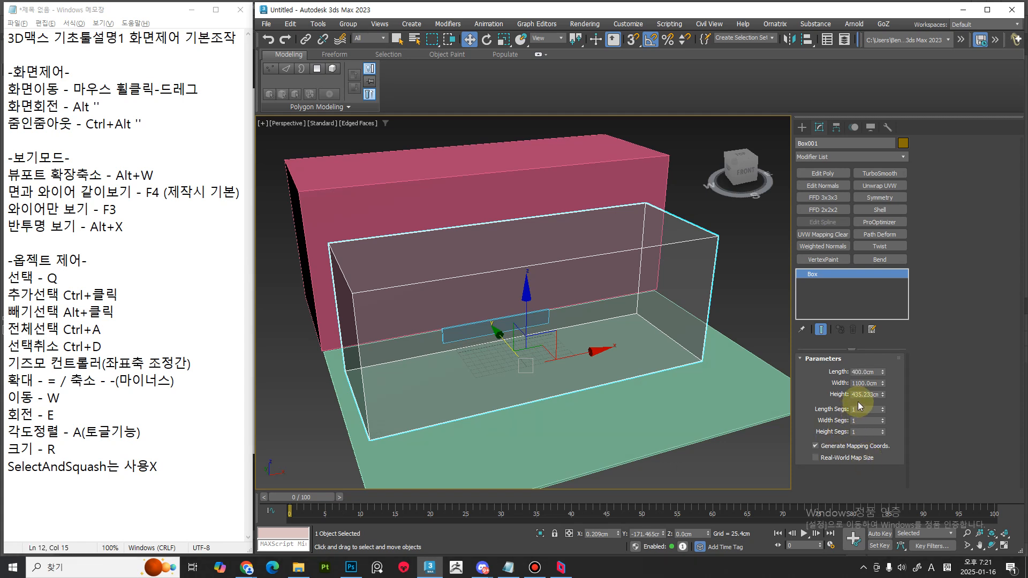
{"action": "key", "text": "shift+Home"}
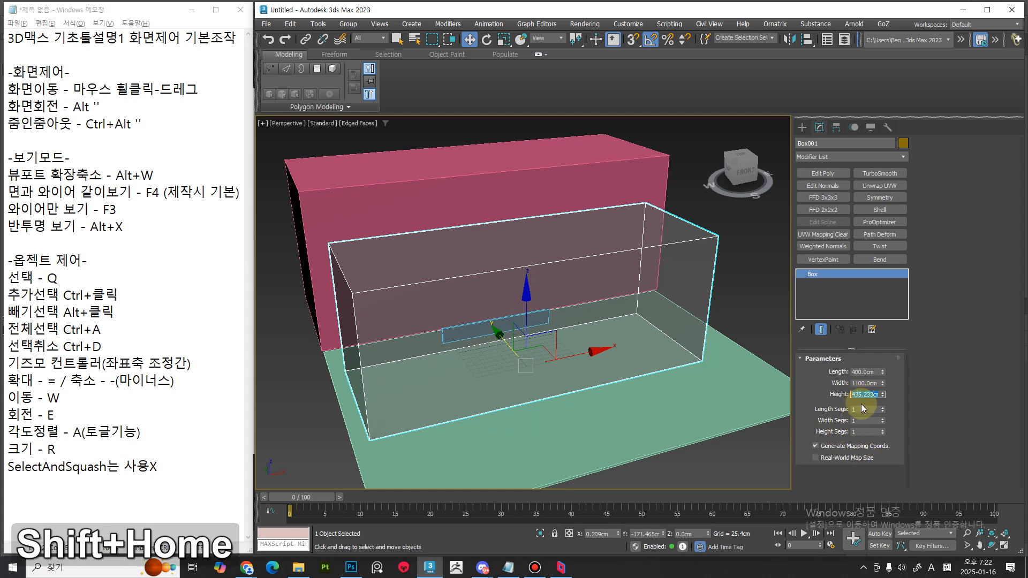
{"action": "type", "text": "40"}
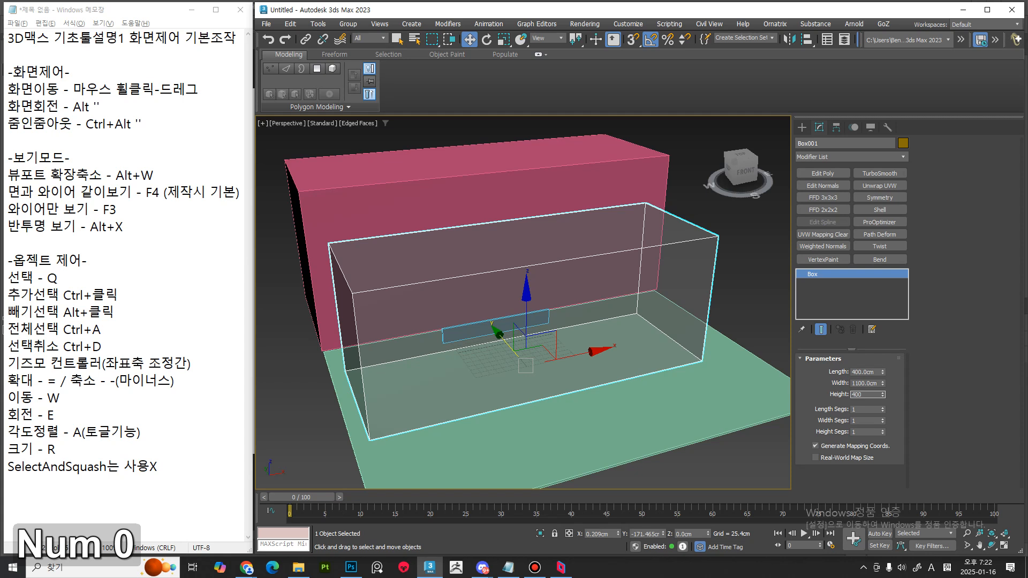
{"action": "type", "text": "0"}
{"action": "key", "text": "Return"}
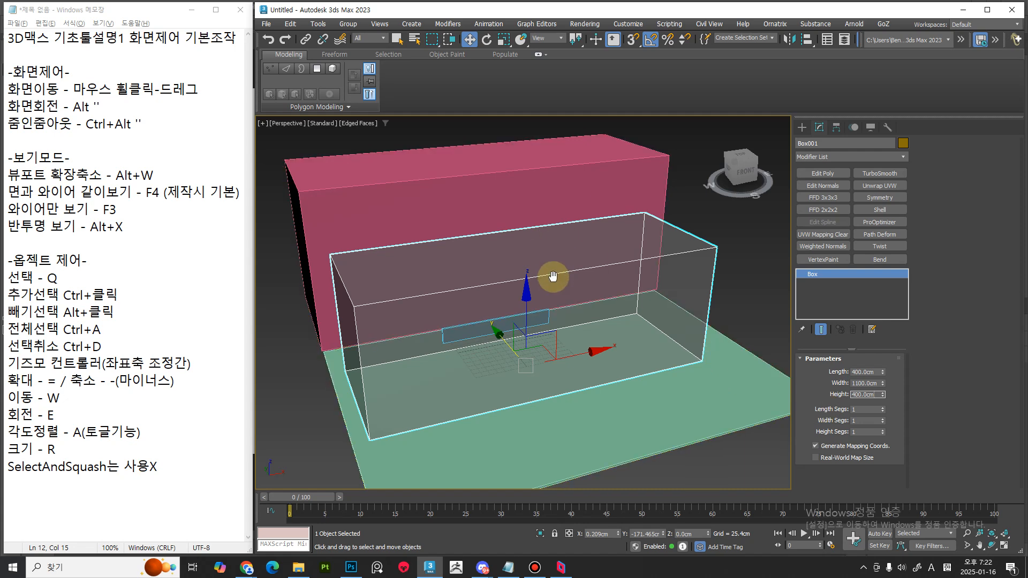
Open the units setup and switch the display unit scale to Generic Units and back to Metric centimeters
{"action": "middle_click_drag", "start_coordinate": [553, 276], "coordinate": [569, 295], "text": "alt"}
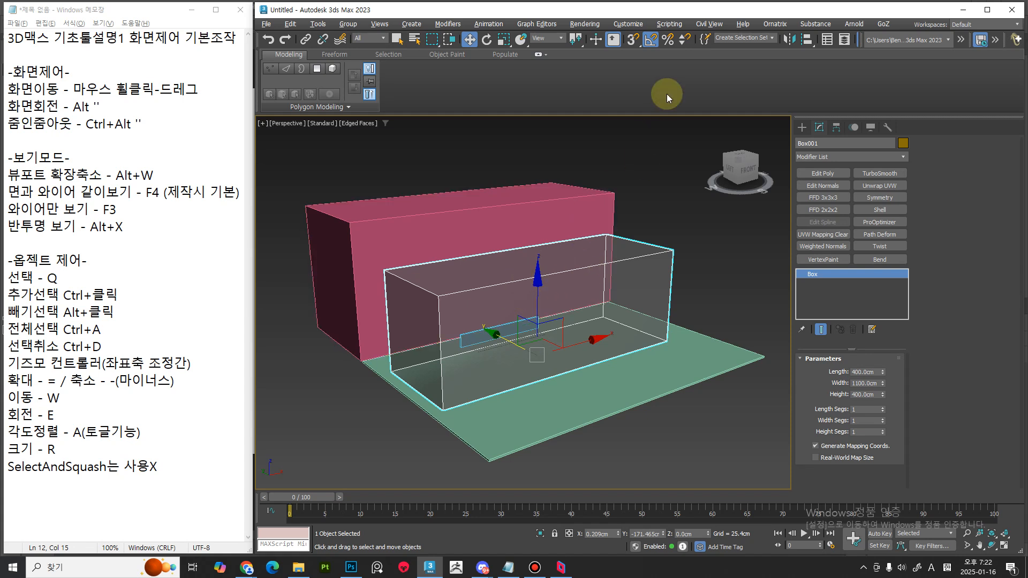
{"action": "left_click", "coordinate": [628, 24]}
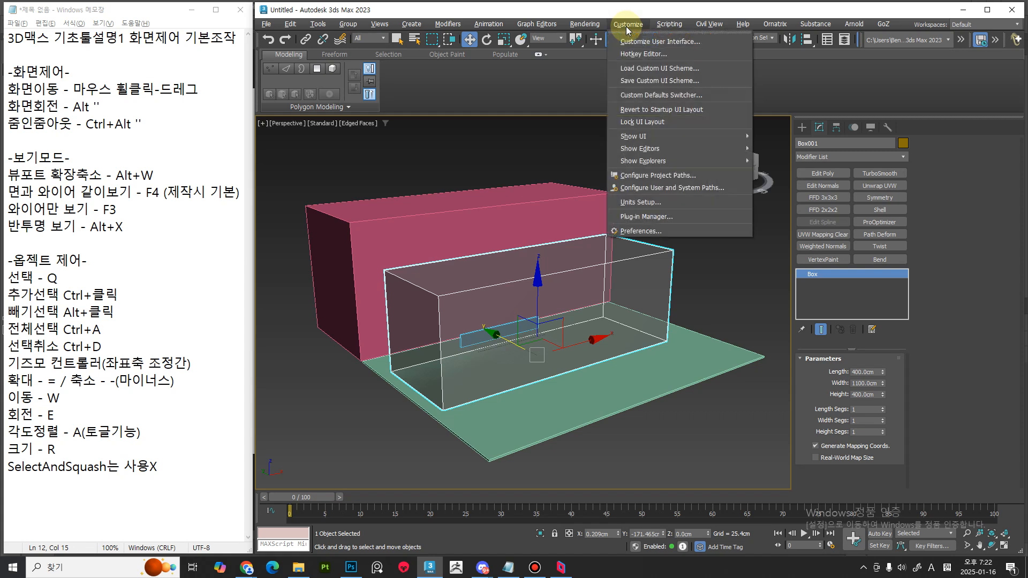
{"action": "left_click", "coordinate": [664, 202]}
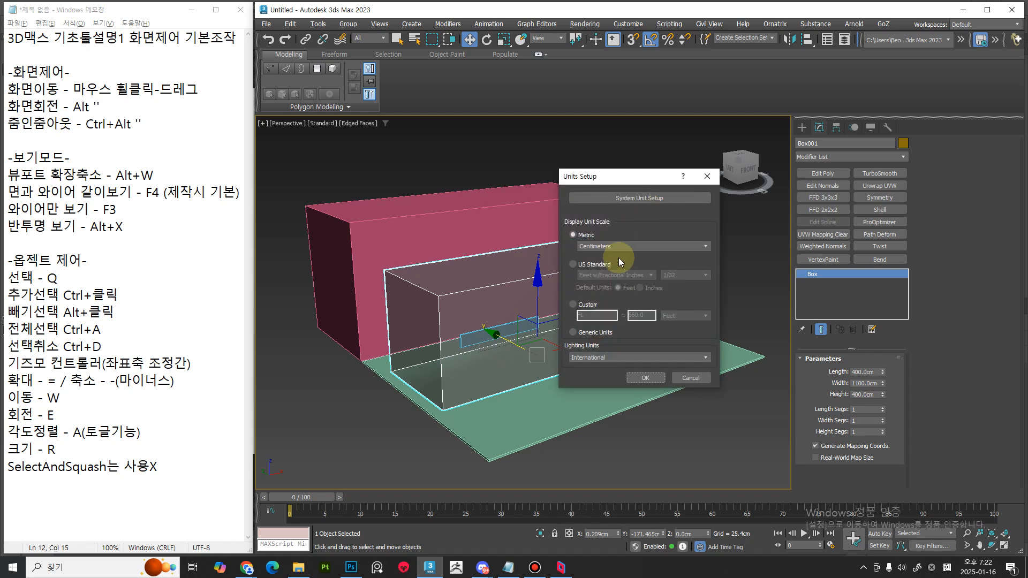
{"action": "left_click_drag", "start_coordinate": [599, 180], "coordinate": [305, 146]}
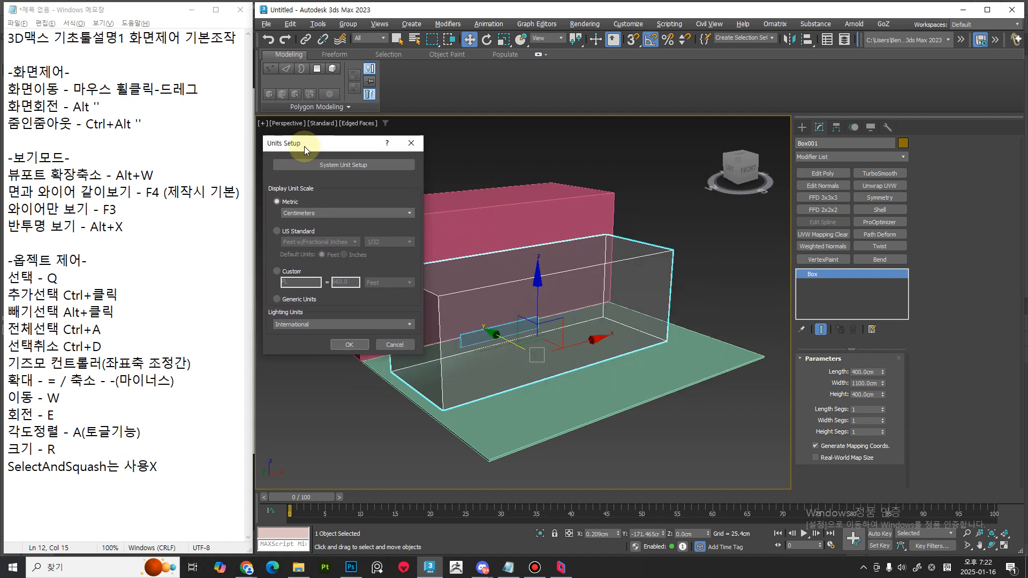
{"action": "left_click", "coordinate": [307, 301]}
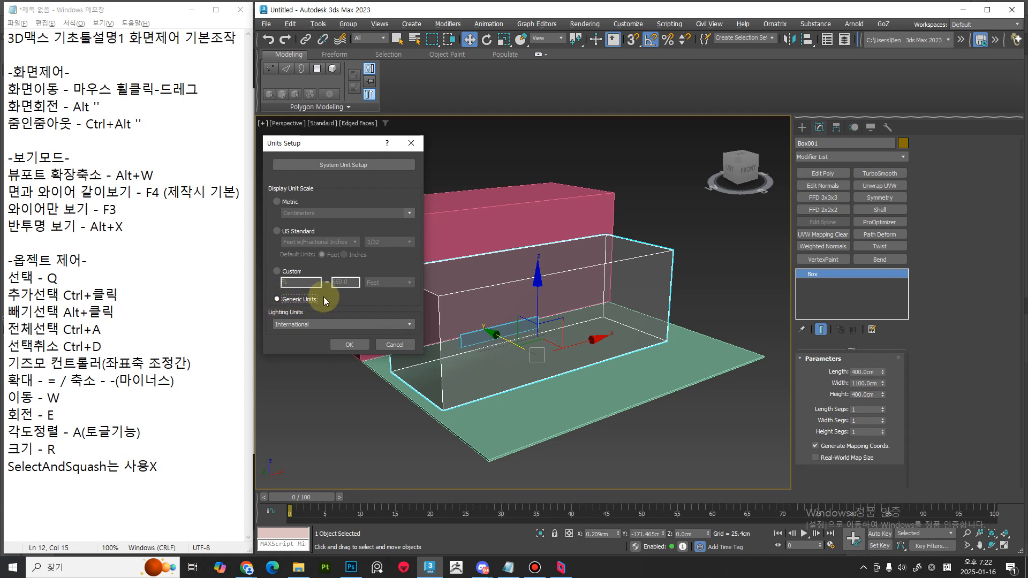
{"action": "left_click", "coordinate": [284, 201]}
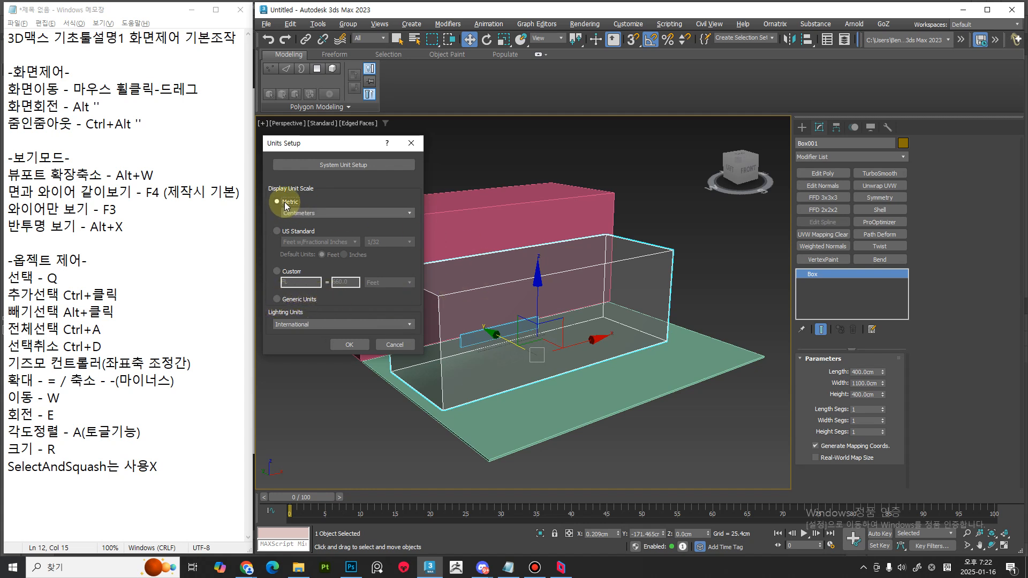
Try Meters as the system unit scale and settle on 1 unit = 1.0 Centimeters
{"action": "left_click", "coordinate": [362, 168]}
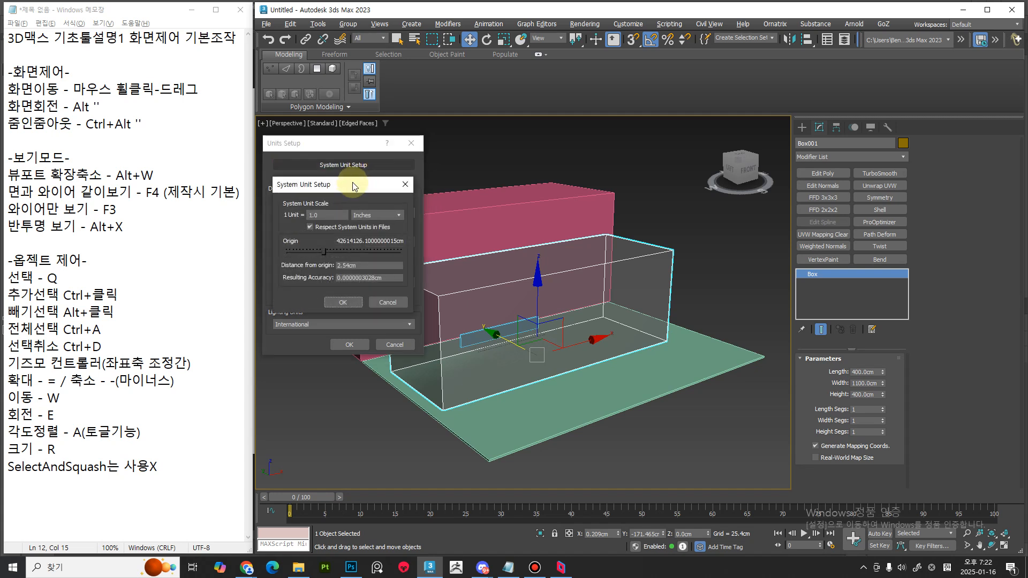
{"action": "left_click_drag", "start_coordinate": [353, 187], "coordinate": [508, 147]}
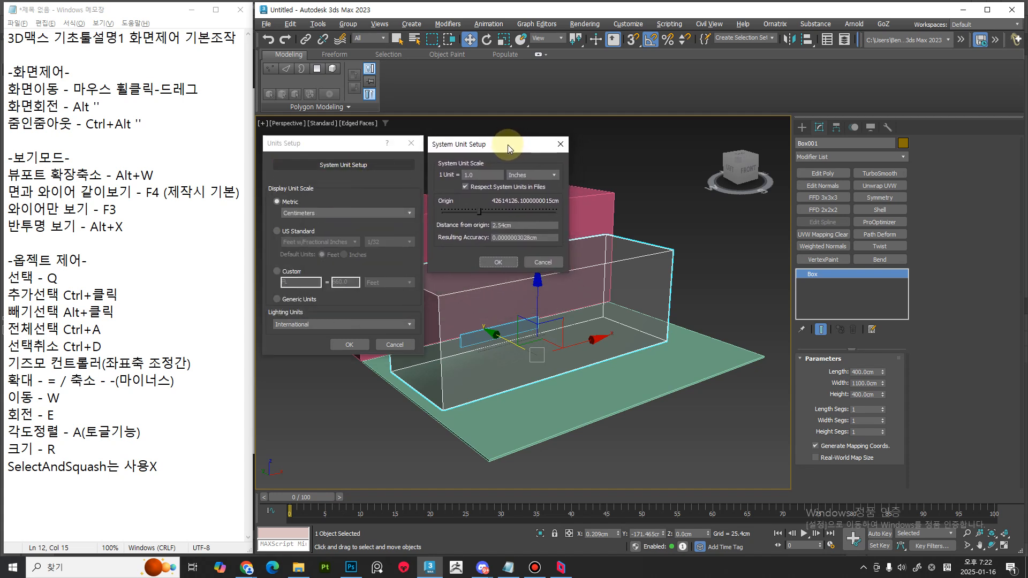
{"action": "left_click", "coordinate": [556, 175]}
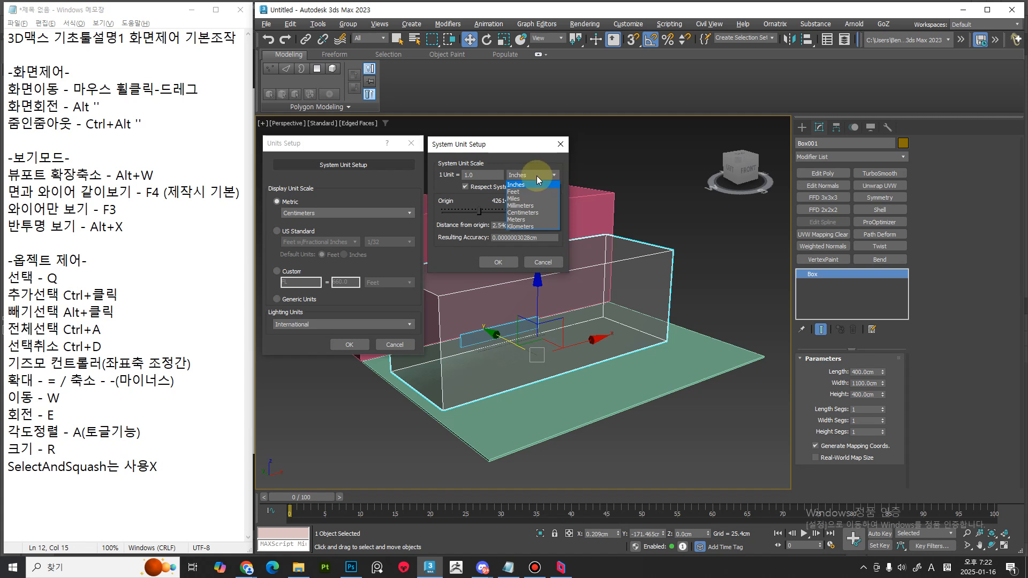
{"action": "left_click", "coordinate": [550, 219]}
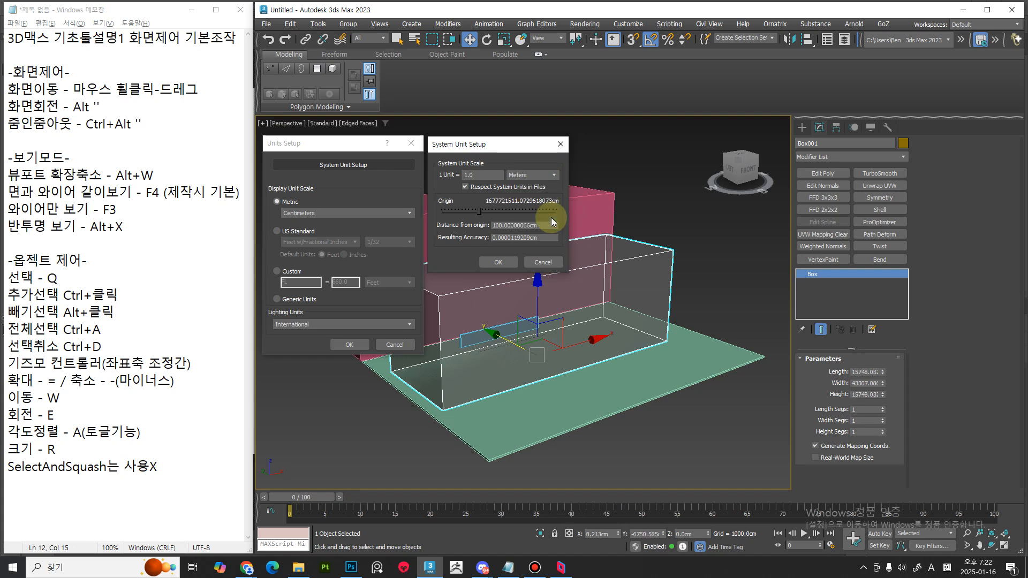
{"action": "left_click", "coordinate": [554, 172]}
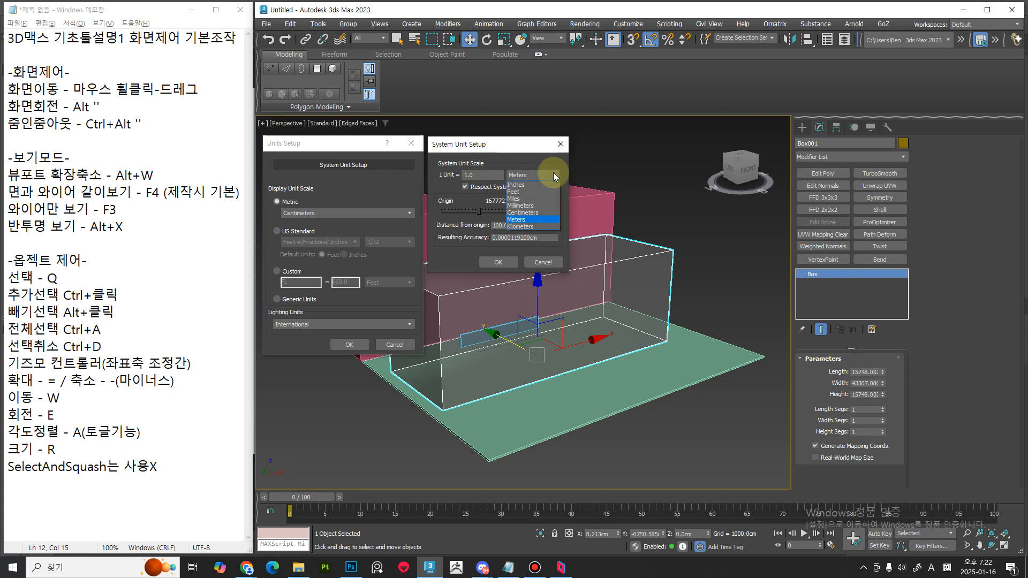
{"action": "left_click", "coordinate": [546, 212]}
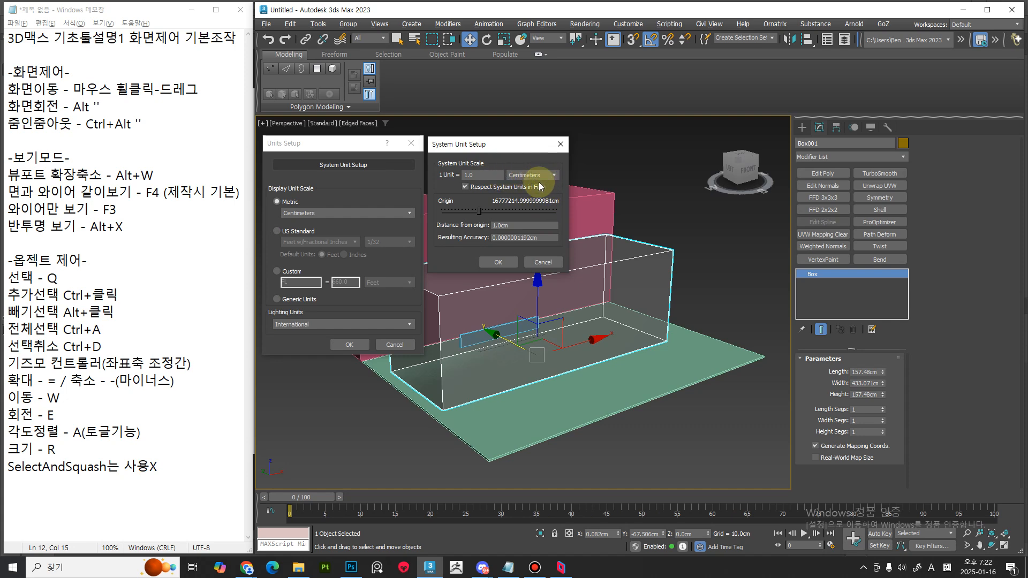
{"action": "left_click", "coordinate": [498, 262]}
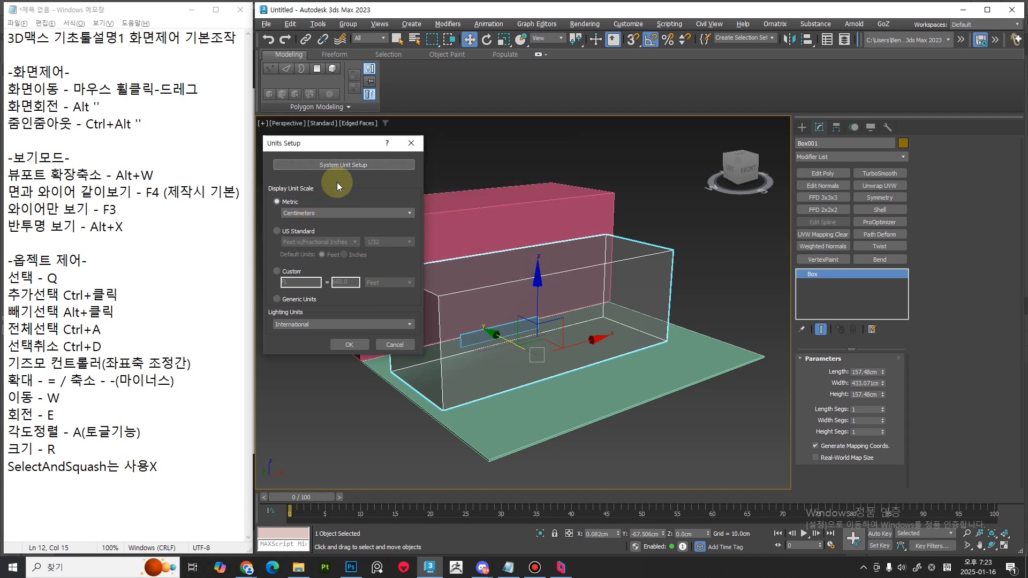
Recheck the system unit scale and accept the unit settings
{"action": "left_click", "coordinate": [344, 165]}
{"action": "left_click_drag", "start_coordinate": [353, 141], "coordinate": [498, 144]}
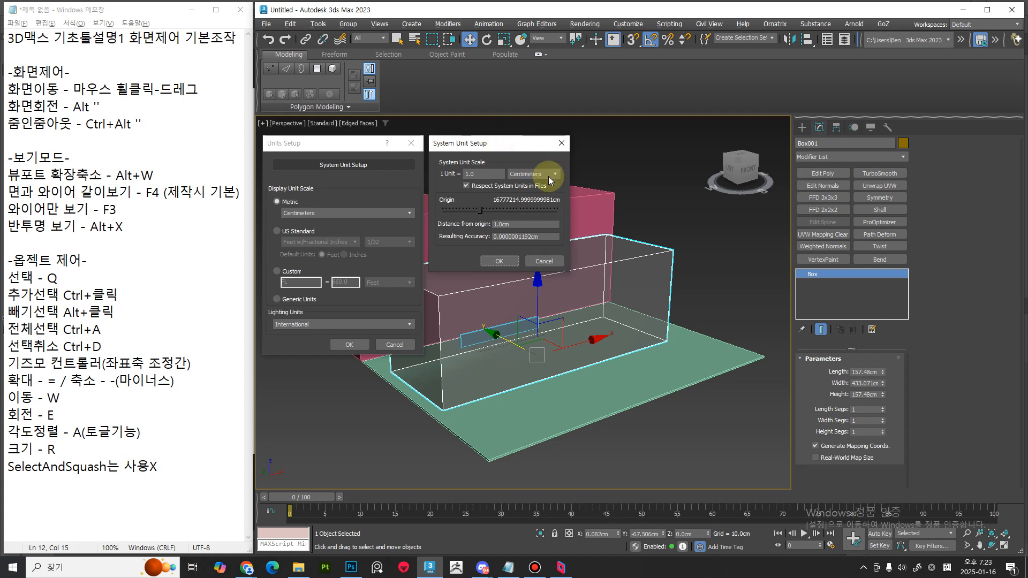
{"action": "left_click", "coordinate": [499, 261]}
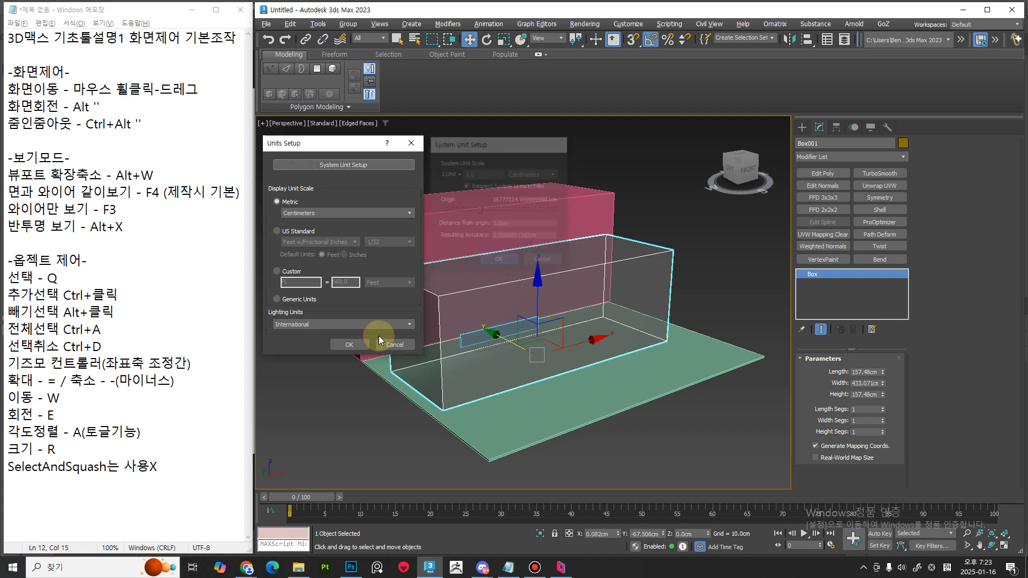
{"action": "left_click", "coordinate": [349, 344]}
Set the selected see-through box's length to 200 cm, width to 500 cm and height to 200 cm
{"action": "middle_click_drag", "start_coordinate": [592, 400], "coordinate": [555, 383]}
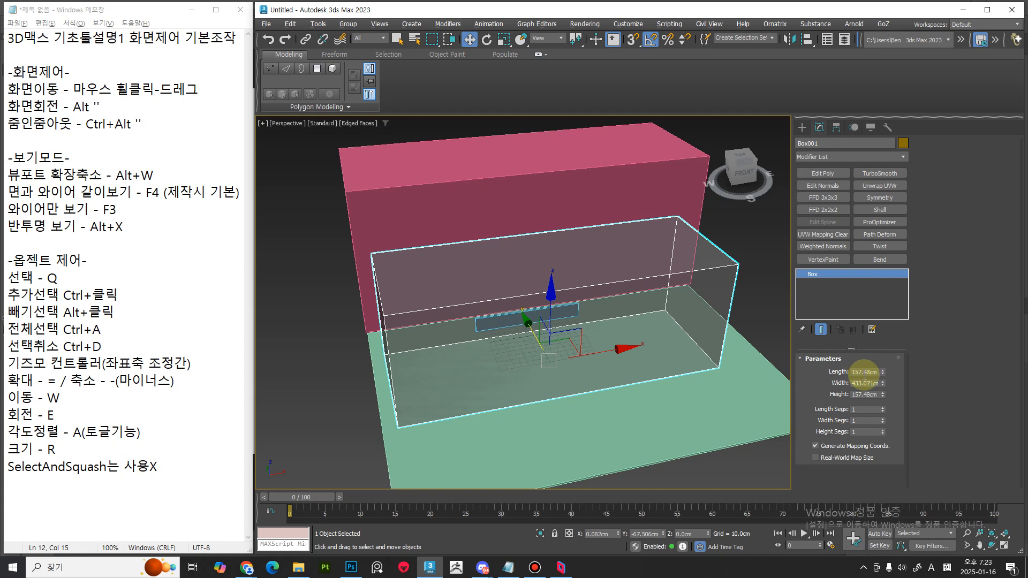
{"action": "key", "text": "shift+Home"}
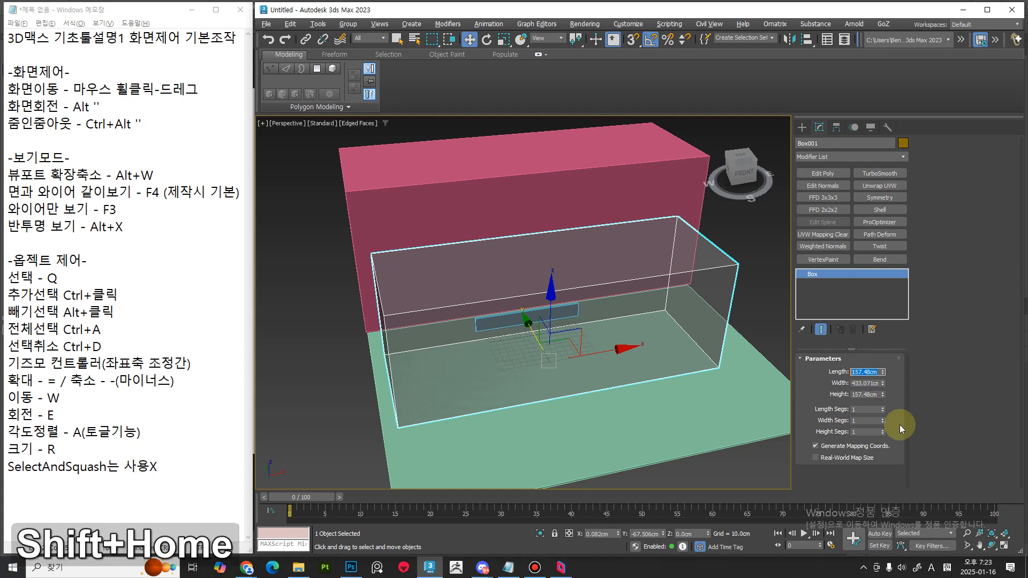
{"action": "type", "text": "20"}
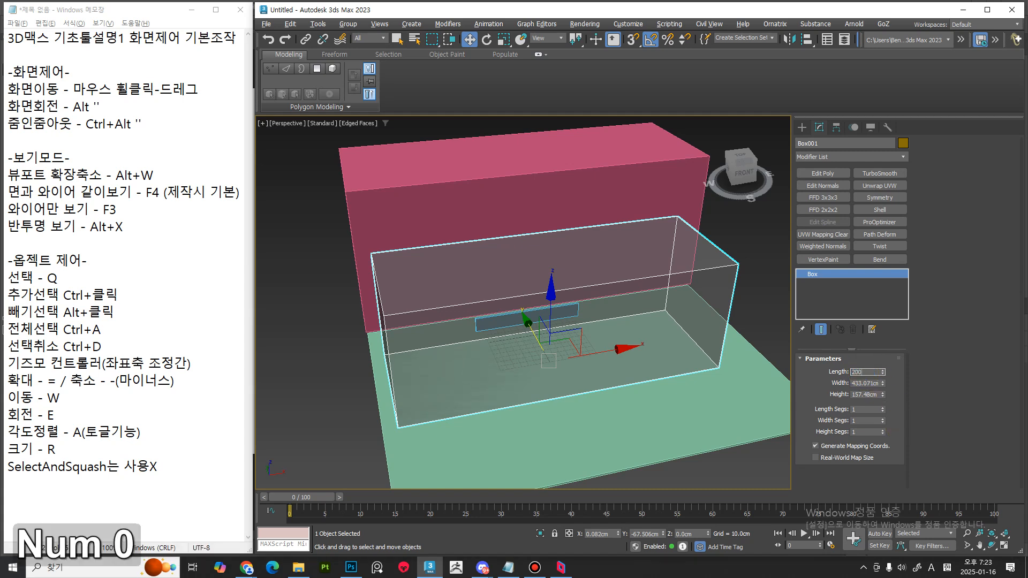
{"action": "type", "text": "0"}
{"action": "key", "text": "Tab"}
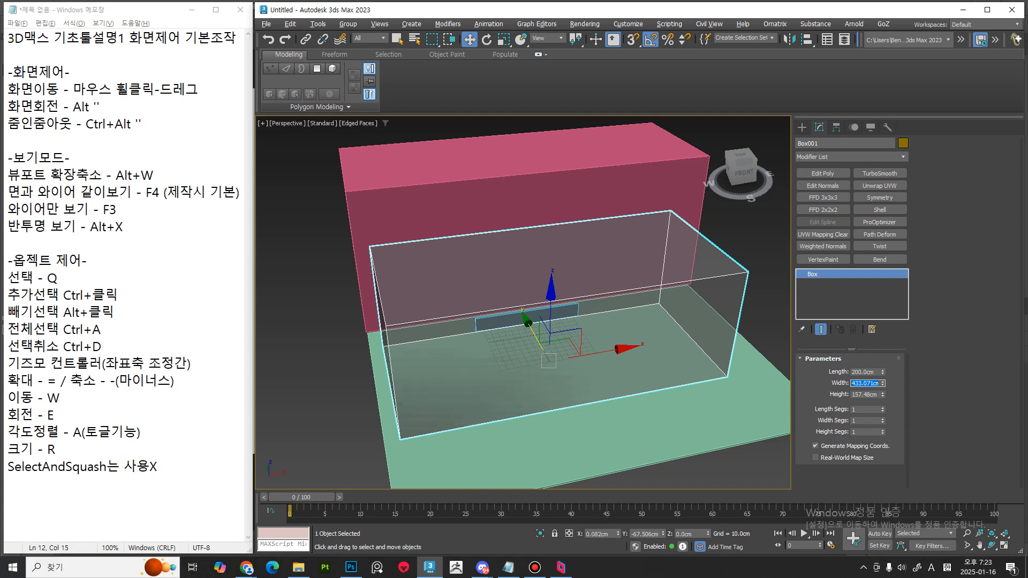
{"action": "type", "text": "500"}
{"action": "key", "text": "Tab"}
{"action": "type", "text": "200"}
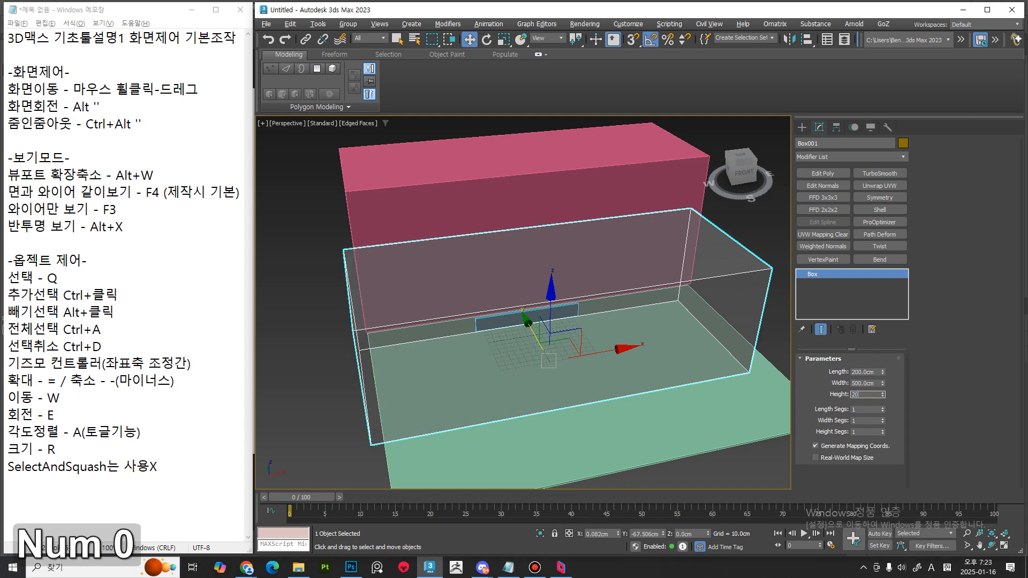
{"action": "key", "text": "Return"}
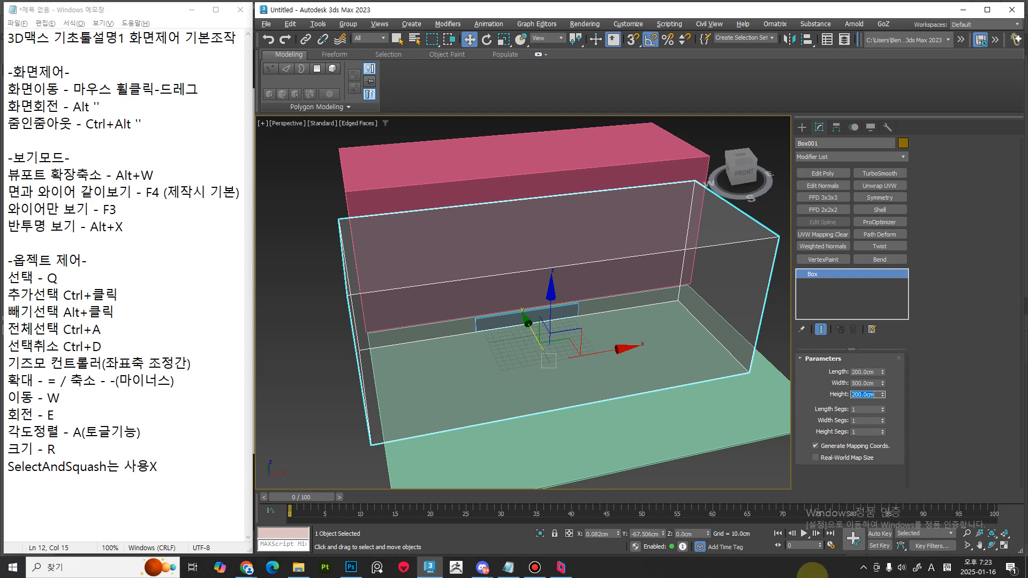
Reset the selected box's X and Y position to 0 cm
{"action": "middle_click_drag", "start_coordinate": [622, 442], "coordinate": [618, 413]}
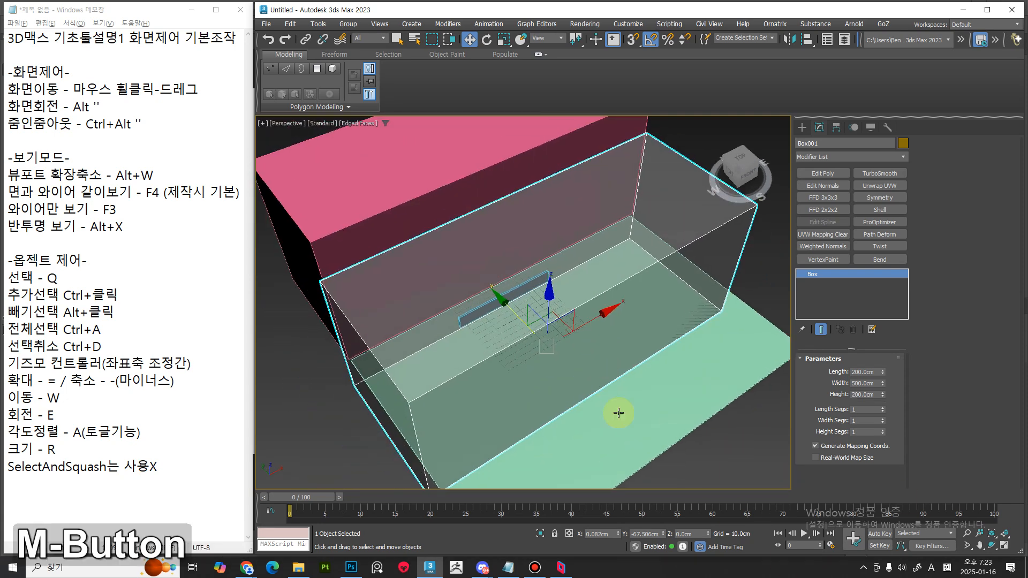
{"action": "right_click", "coordinate": [617, 533]}
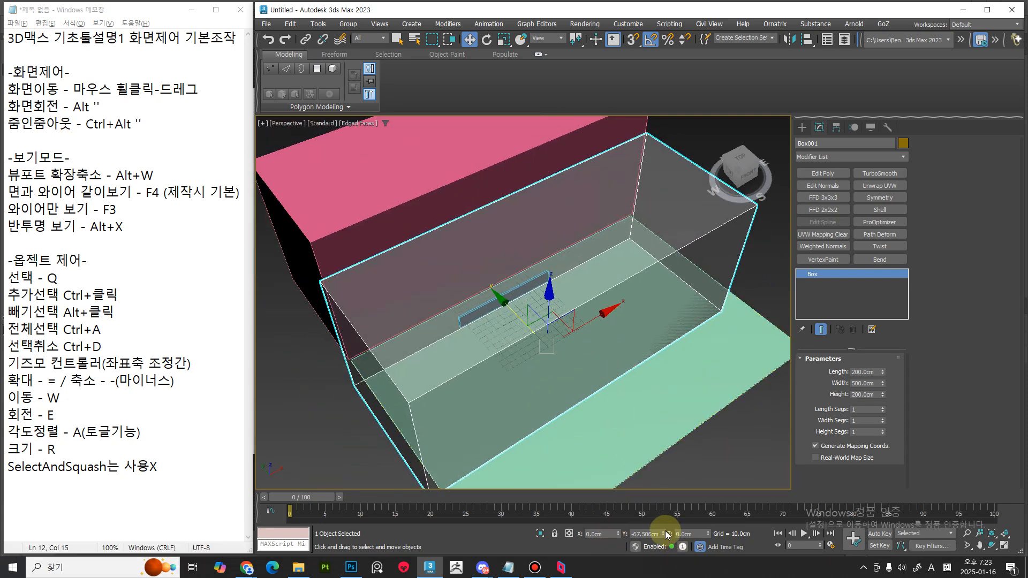
{"action": "right_click", "coordinate": [663, 532]}
{"action": "middle_click_drag", "start_coordinate": [592, 414], "coordinate": [436, 328], "text": "alt"}
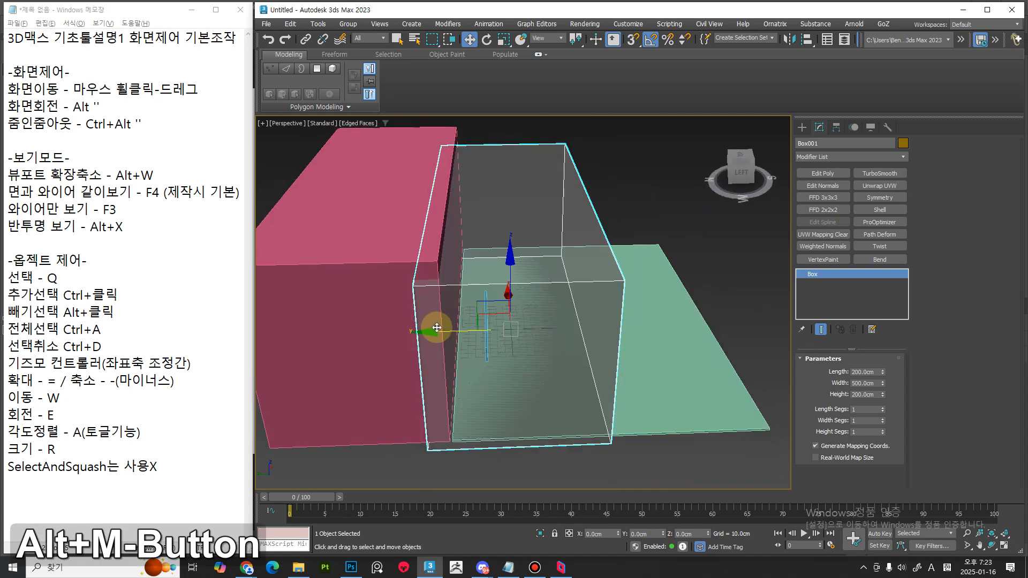
Move the box away from the pink box along the Y axis and set its Y position to -200 cm
{"action": "left_click_drag", "start_coordinate": [441, 332], "coordinate": [632, 521]}
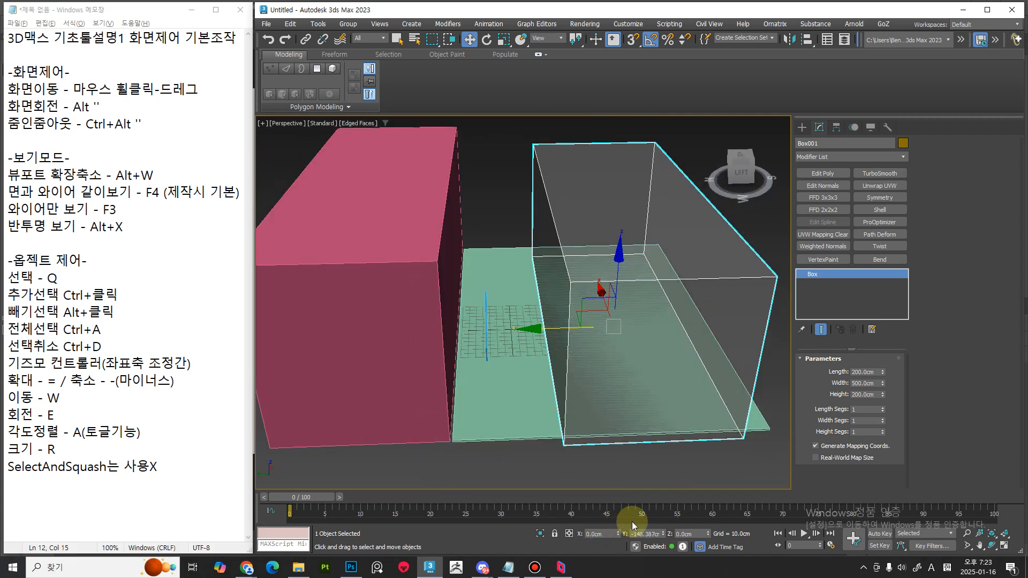
{"action": "key", "text": "Home"}
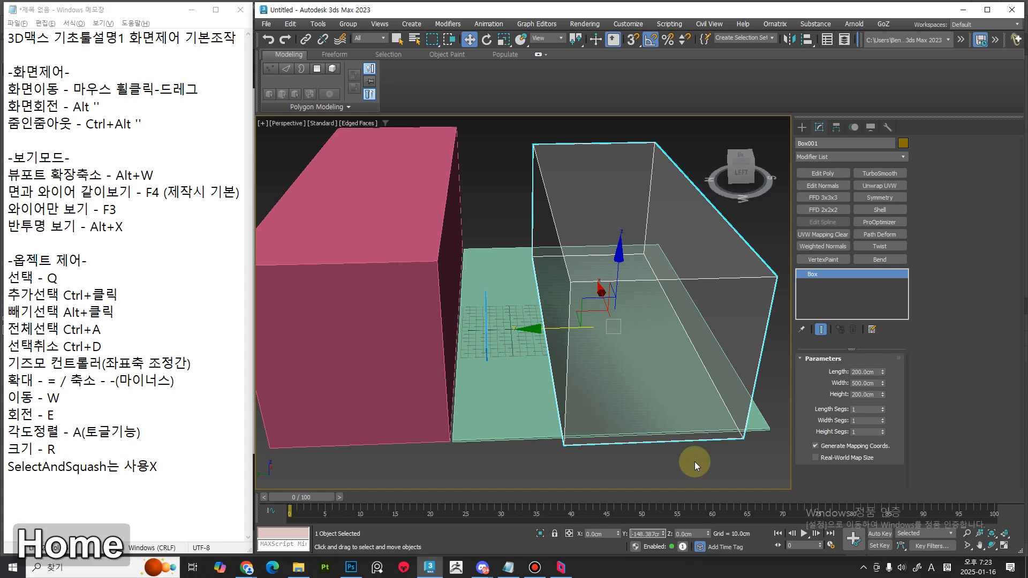
{"action": "key", "text": "shift+End"}
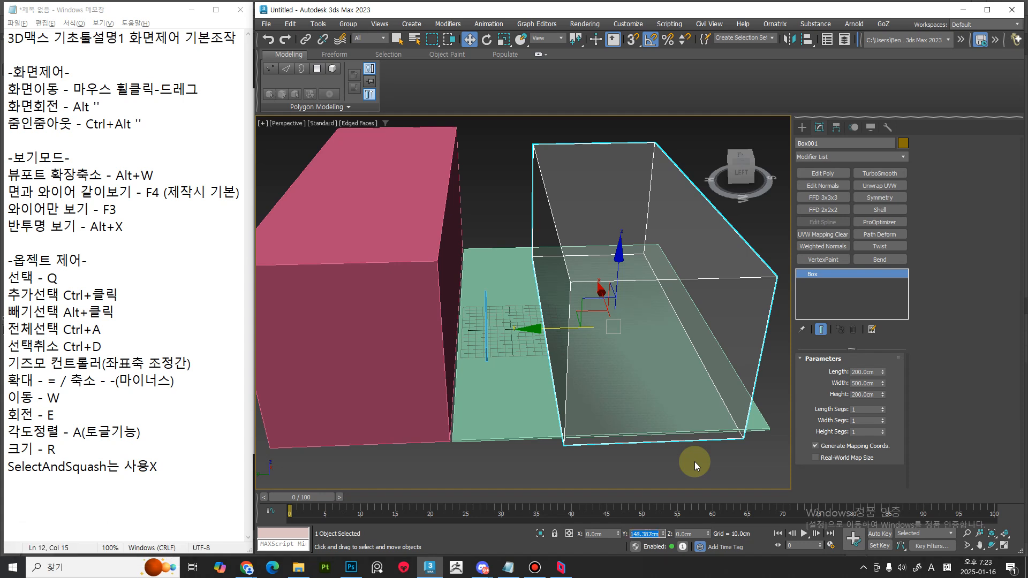
{"action": "type", "text": "-200"}
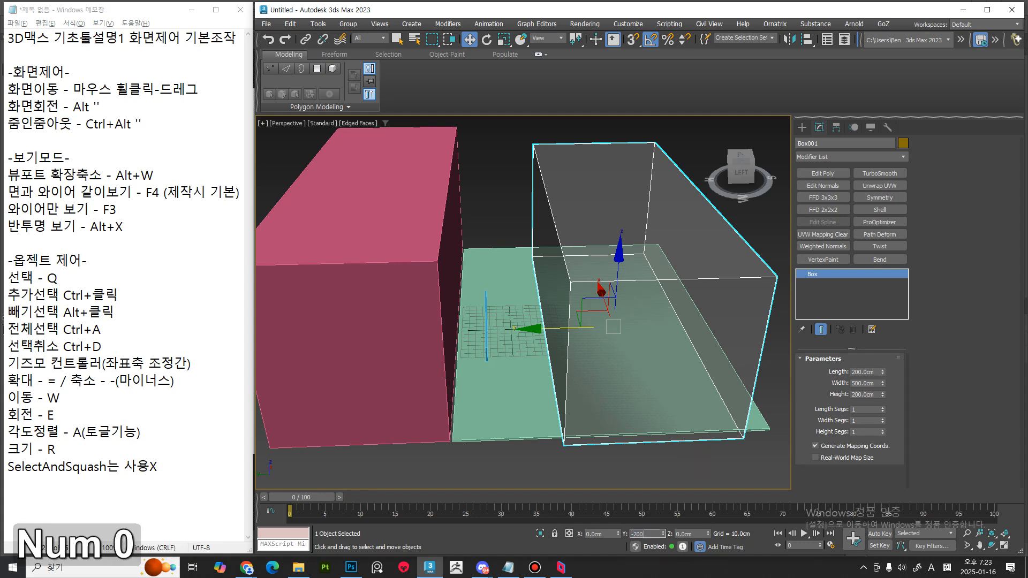
{"action": "key", "text": "Return"}
{"action": "middle_click_drag", "start_coordinate": [610, 387], "coordinate": [418, 375], "text": "alt"}
{"action": "middle_click_drag", "start_coordinate": [418, 375], "coordinate": [617, 373], "text": "ctrl+alt"}
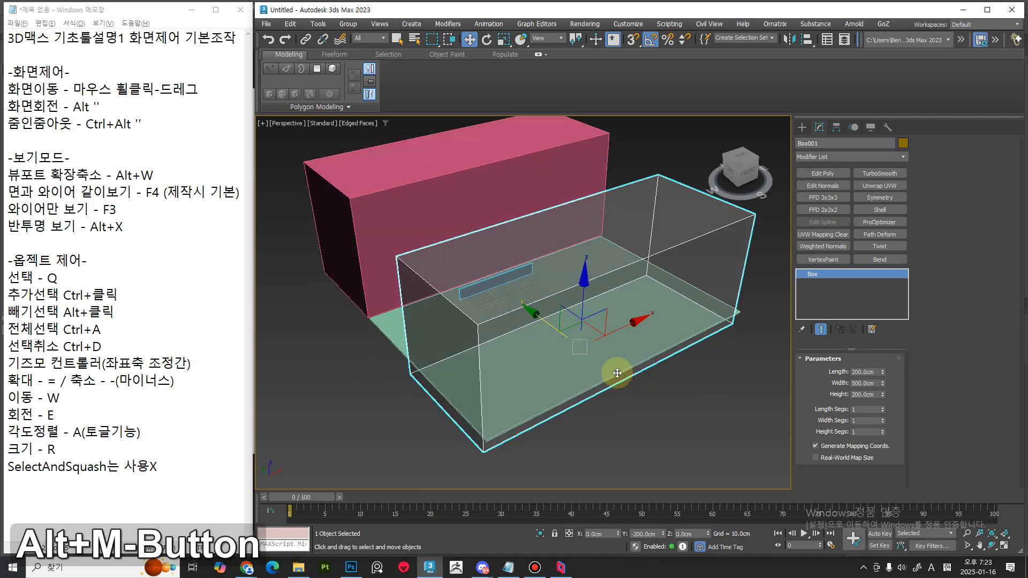
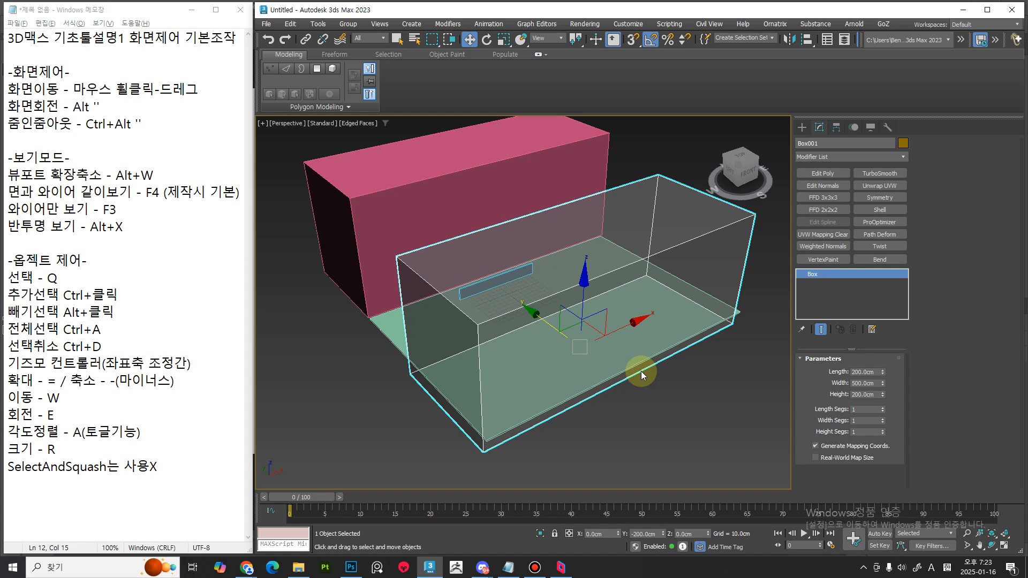
{"action": "middle_click_drag", "start_coordinate": [609, 339], "coordinate": [522, 399]}
{"action": "middle_click_drag", "start_coordinate": [480, 361], "coordinate": [571, 353]}
{"action": "left_click", "coordinate": [470, 351]}
{"action": "left_click", "coordinate": [535, 384]}
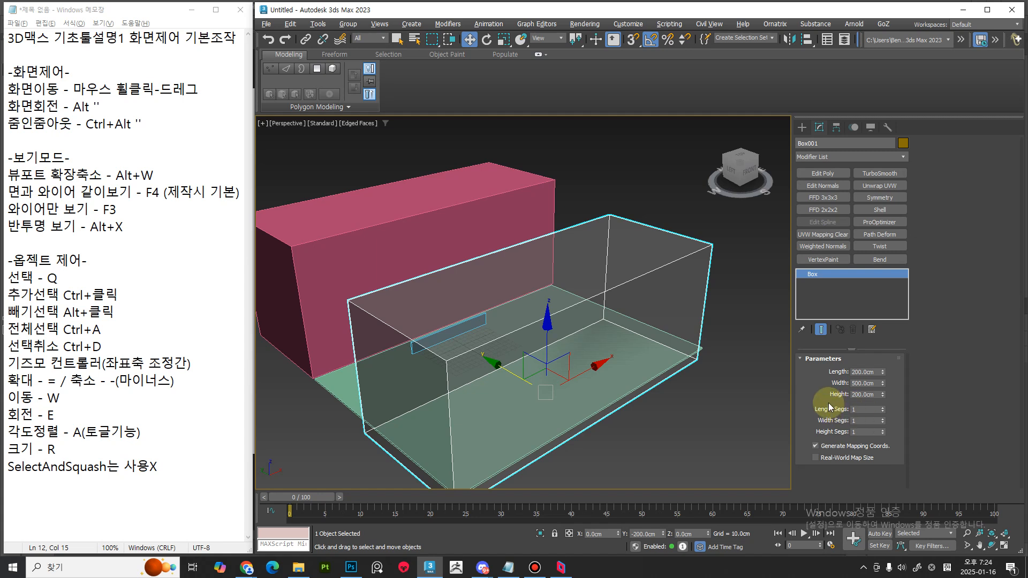
Raise the selected box's length segments to 3 and return them to 1
{"action": "left_click", "coordinate": [882, 407]}
{"action": "left_click", "coordinate": [883, 407]}
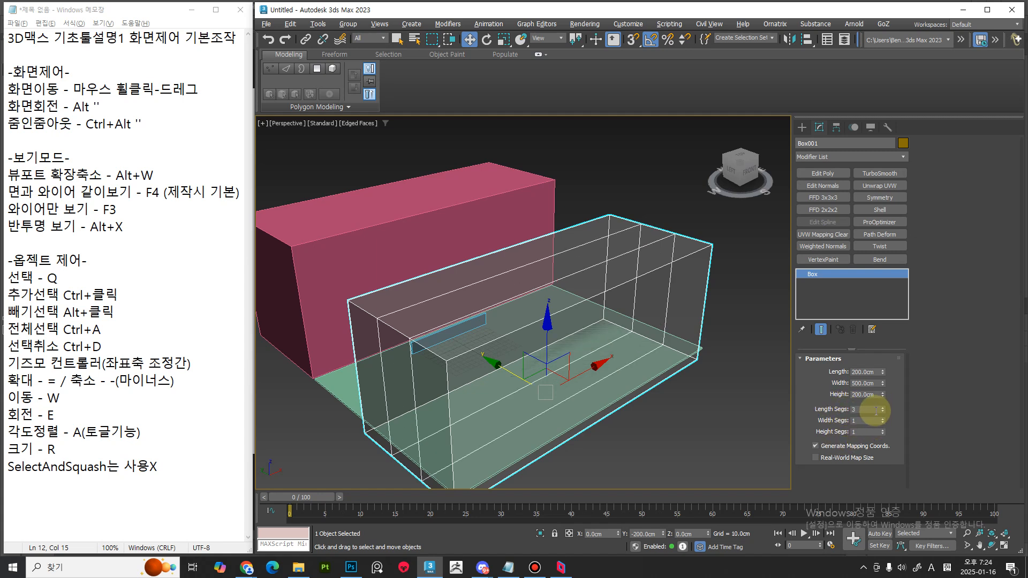
{"action": "left_click", "coordinate": [882, 412]}
{"action": "left_click", "coordinate": [882, 412]}
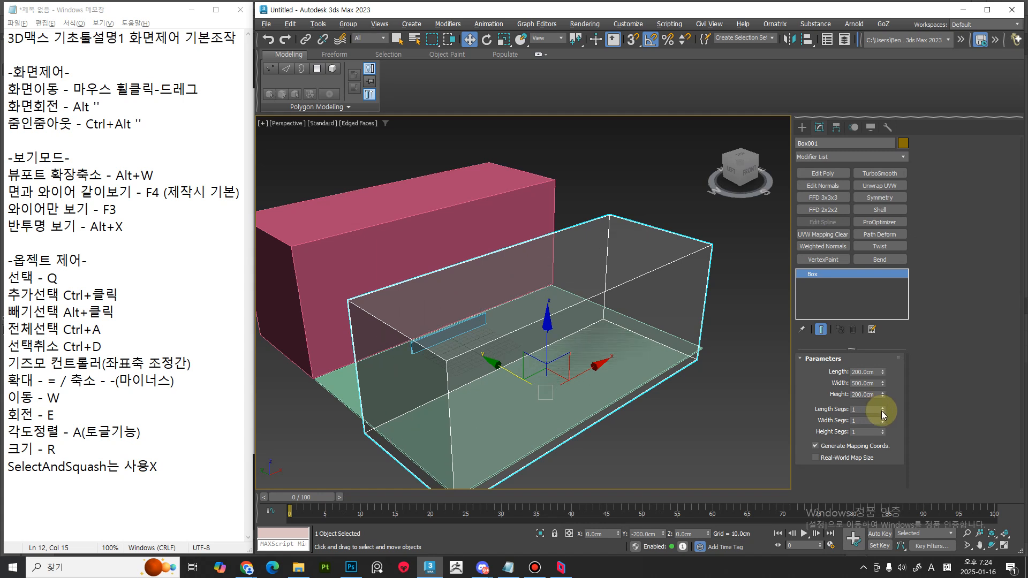
Set the selected box's width segments to 3 and its height segments to 2
{"action": "left_click", "coordinate": [882, 419]}
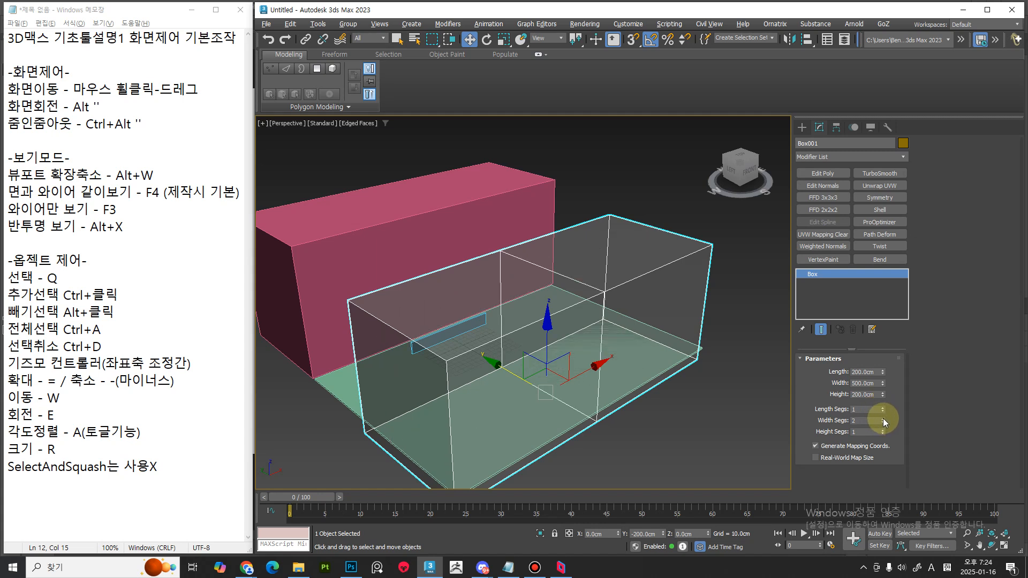
{"action": "left_click", "coordinate": [882, 418]}
{"action": "left_click", "coordinate": [882, 430]}
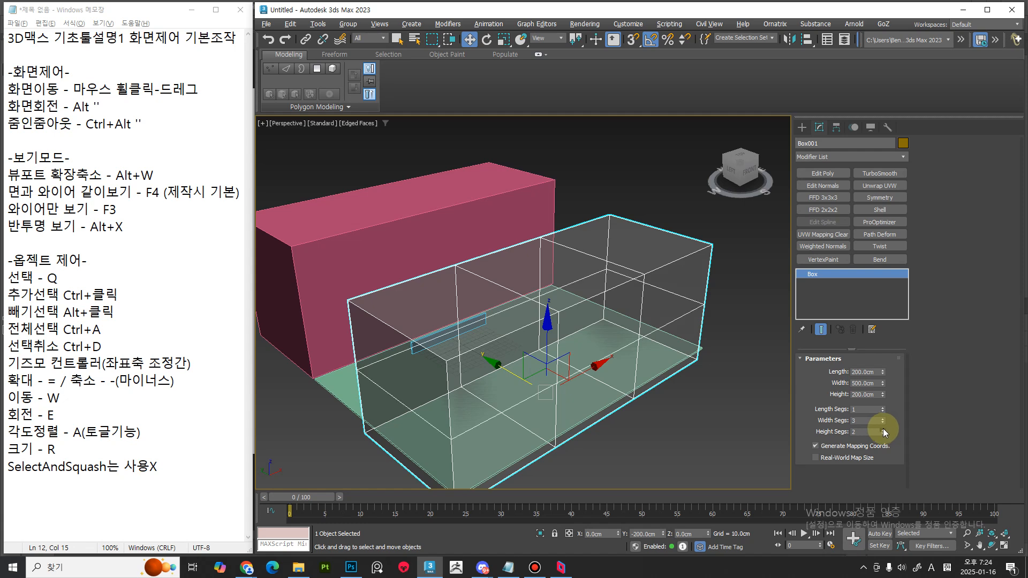
Set the selected box's height segments to 3 and its width segments to 7
{"action": "left_click", "coordinate": [883, 429]}
{"action": "middle_click_drag", "start_coordinate": [669, 375], "coordinate": [629, 370]}
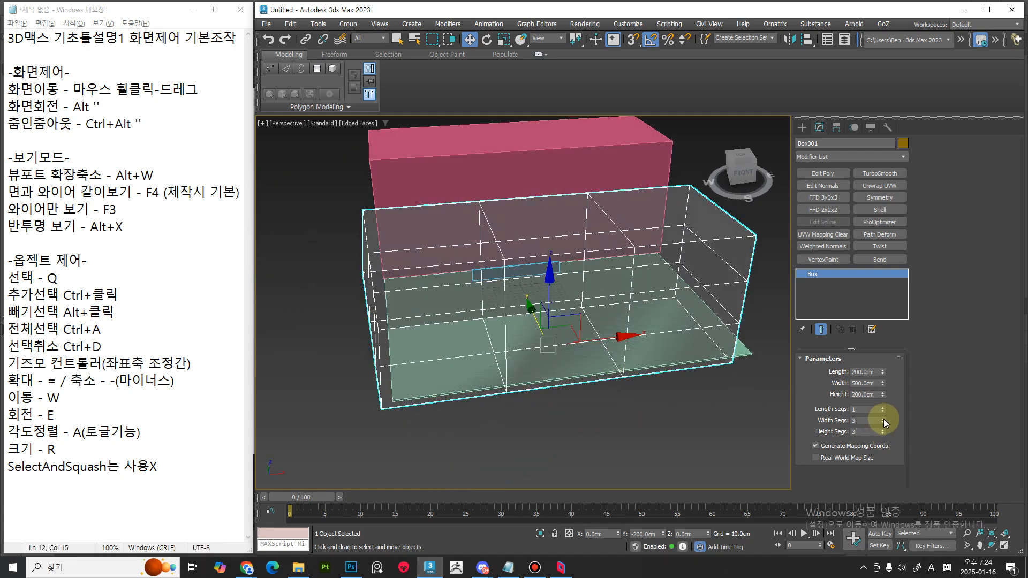
{"action": "left_click", "coordinate": [883, 418]}
{"action": "left_click", "coordinate": [884, 418]}
{"action": "left_click", "coordinate": [884, 418]}
{"action": "left_click", "coordinate": [883, 418]}
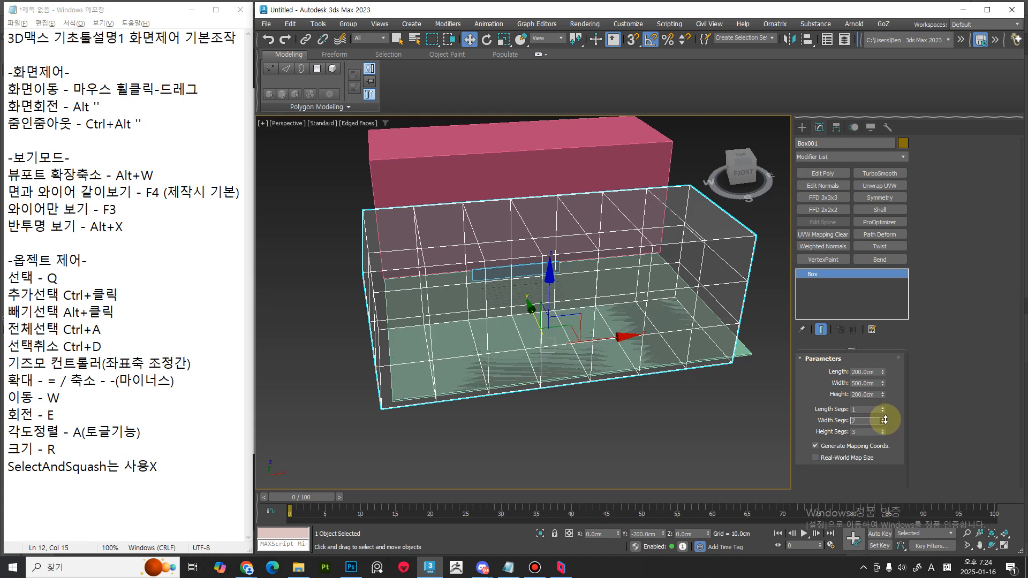
Reduce the box's width segments to 2
{"action": "left_click", "coordinate": [883, 422]}
{"action": "left_click", "coordinate": [883, 424]}
{"action": "left_click", "coordinate": [882, 424]}
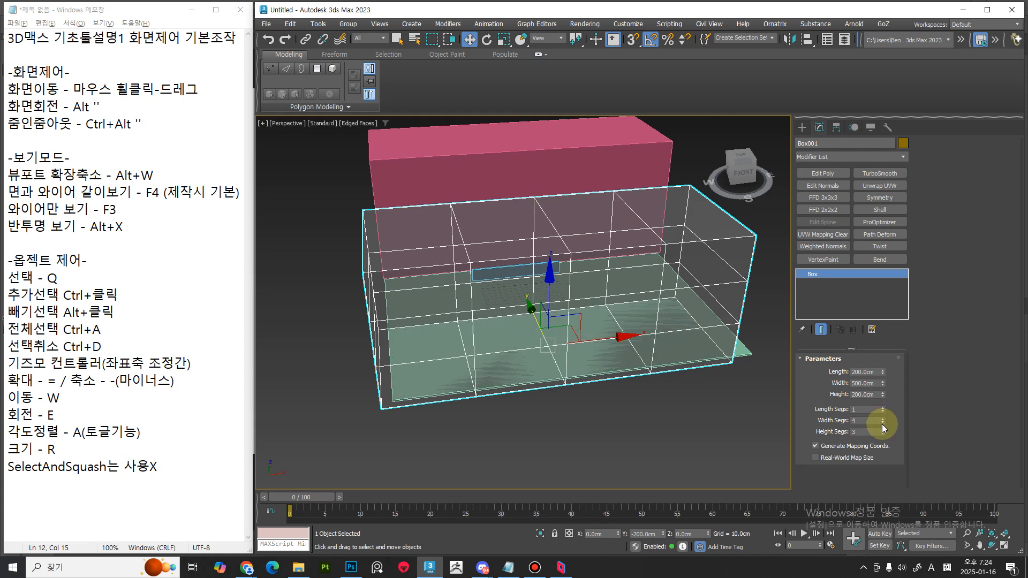
{"action": "left_click", "coordinate": [882, 423]}
{"action": "left_click", "coordinate": [882, 423]}
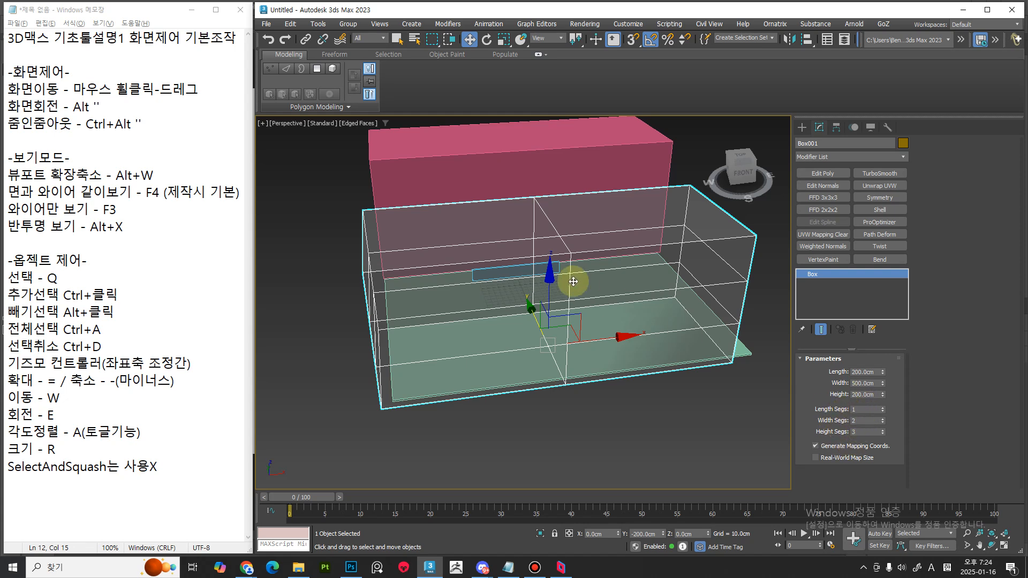
{"action": "middle_click_drag", "start_coordinate": [574, 297], "coordinate": [695, 396]}
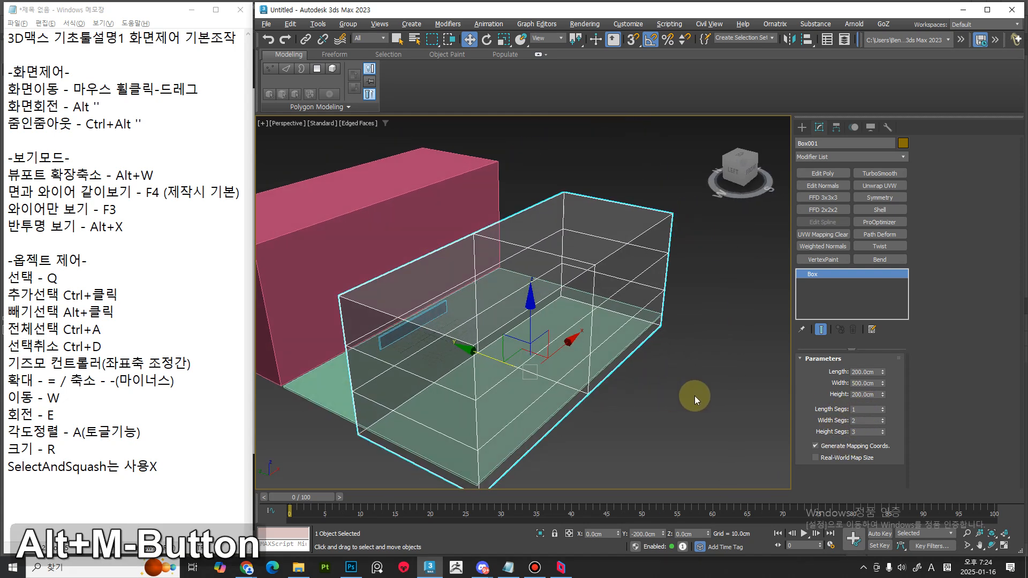
Set the box's length segments to 3 and its width segments to 5
{"action": "left_click", "coordinate": [882, 407]}
{"action": "left_click", "coordinate": [883, 406]}
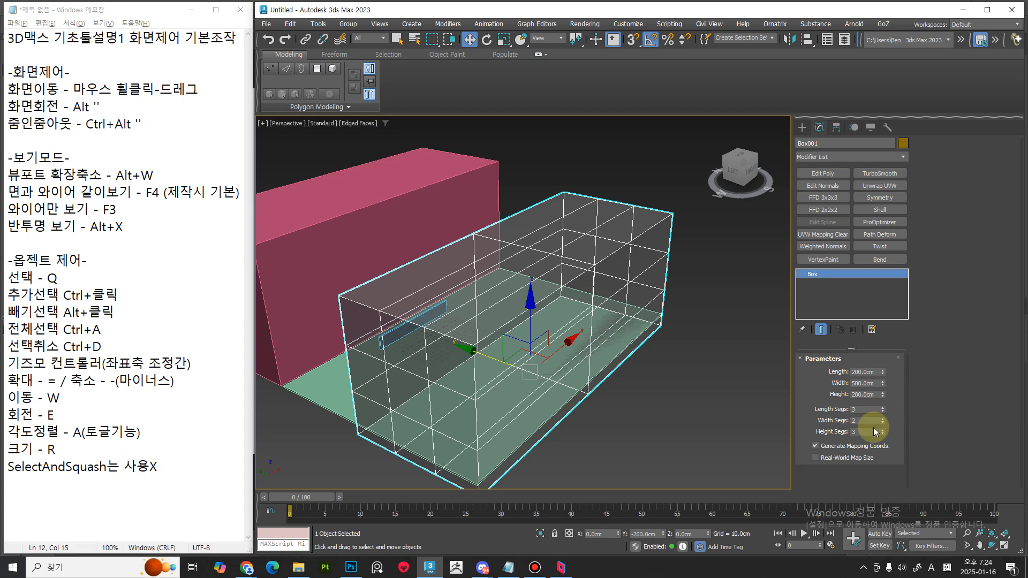
{"action": "middle_click_drag", "start_coordinate": [692, 313], "coordinate": [800, 398]}
{"action": "left_click", "coordinate": [882, 418]}
{"action": "left_click", "coordinate": [883, 419]}
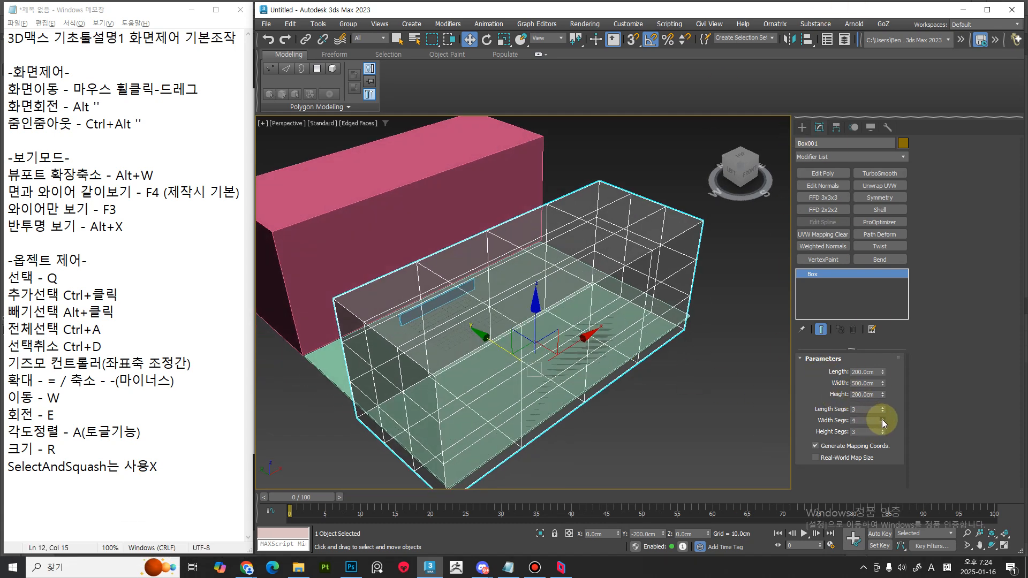
{"action": "left_click", "coordinate": [882, 418]}
Switch the selected box from see-through display to solid shading with visible edges
{"action": "middle_click_drag", "start_coordinate": [697, 401], "coordinate": [536, 334], "text": "alt"}
{"action": "middle_click_drag", "start_coordinate": [535, 334], "coordinate": [568, 377]}
{"action": "mouse_move", "coordinate": [568, 377]}
{"action": "middle_mouse_down", "text": "alt"}
{"action": "mouse_move", "coordinate": [582, 365]}
{"action": "mouse_move", "coordinate": [581, 375]}
{"action": "mouse_move", "coordinate": [491, 373]}
{"action": "mouse_move", "coordinate": [509, 423]}
{"action": "mouse_move", "coordinate": [533, 360]}
{"action": "mouse_move", "coordinate": [521, 364]}
{"action": "mouse_move", "coordinate": [514, 386]}
{"action": "mouse_move", "coordinate": [553, 379]}
{"action": "middle_mouse_up", "text": "alt"}
{"action": "key", "text": "F3"}
{"action": "key", "text": "F3"}
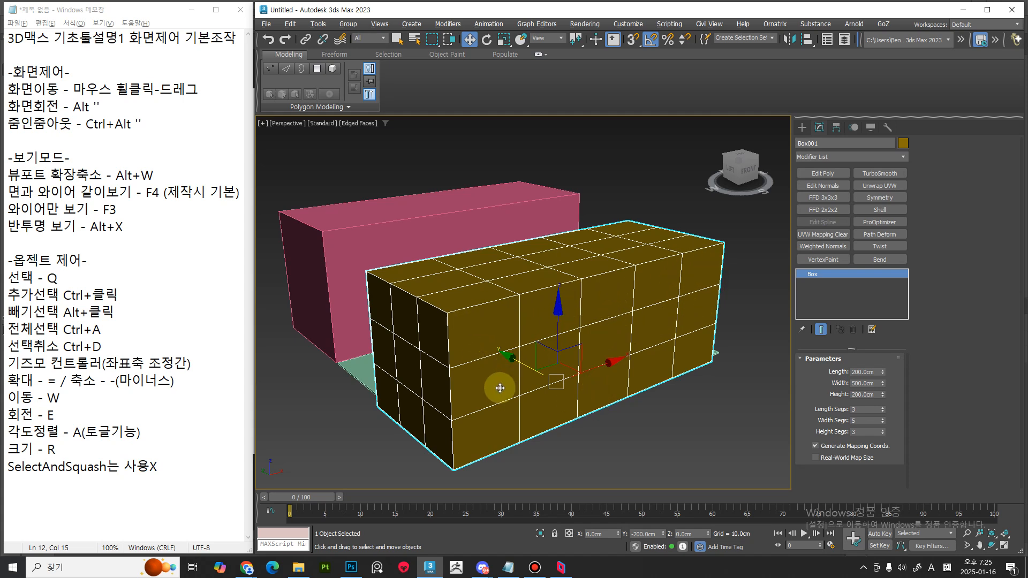
Increase the box's width segments to 7
{"action": "middle_click_drag", "start_coordinate": [663, 375], "coordinate": [682, 420]}
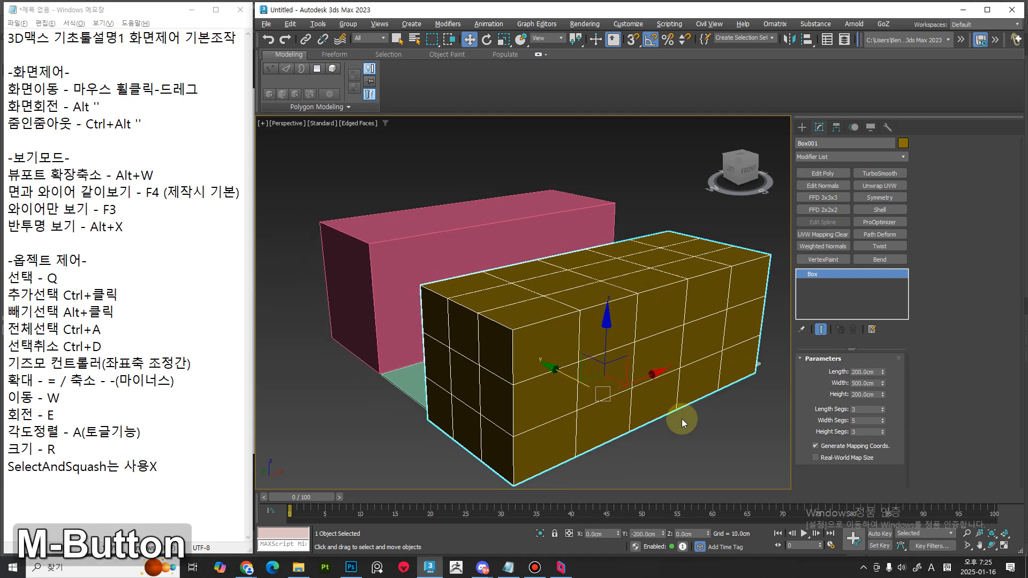
{"action": "left_click", "coordinate": [882, 418]}
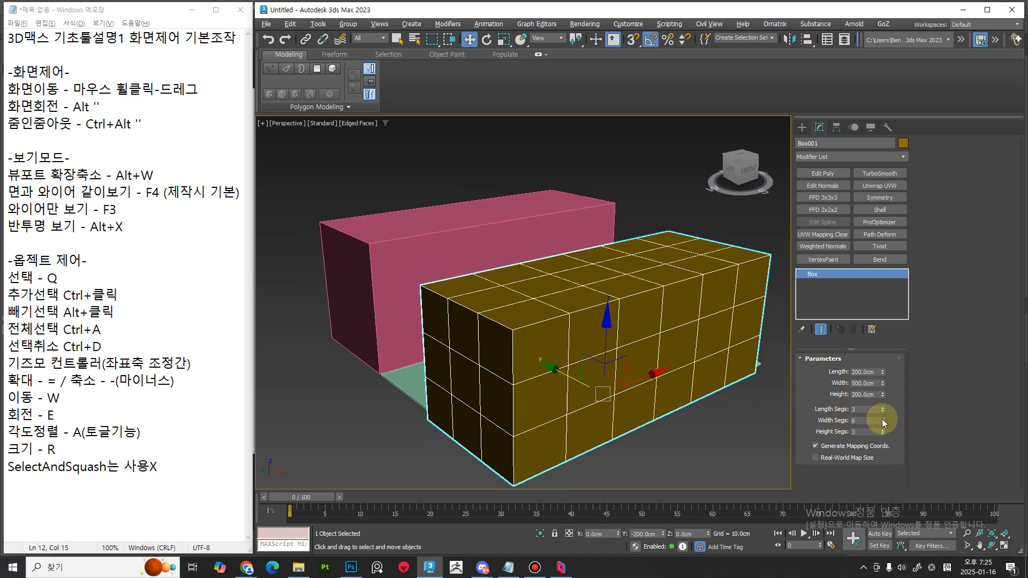
{"action": "left_click", "coordinate": [881, 418]}
{"action": "middle_click_drag", "start_coordinate": [607, 417], "coordinate": [594, 393]}
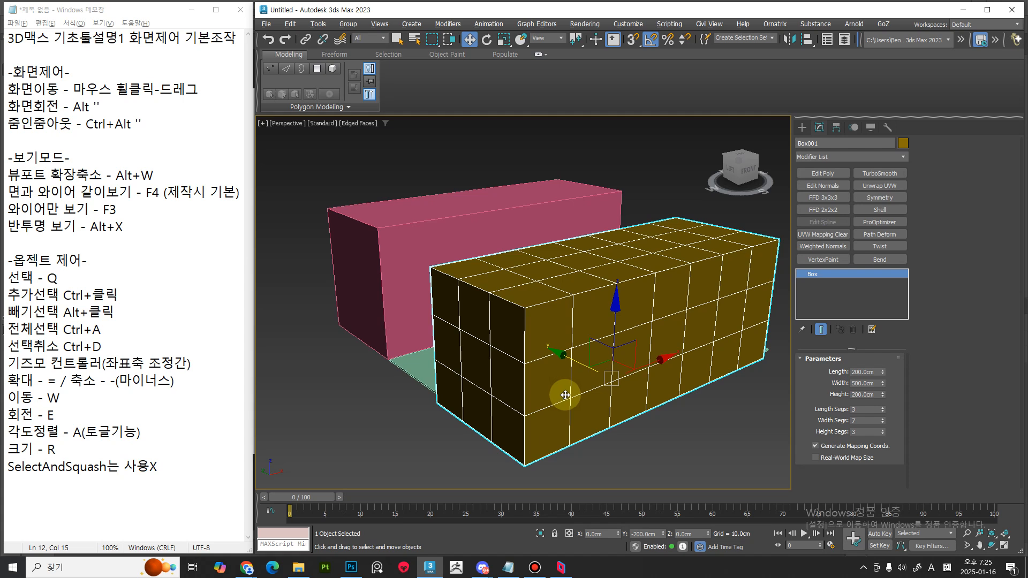
Reset the box's length, width and height segments to 1 each
{"action": "right_click", "coordinate": [882, 409]}
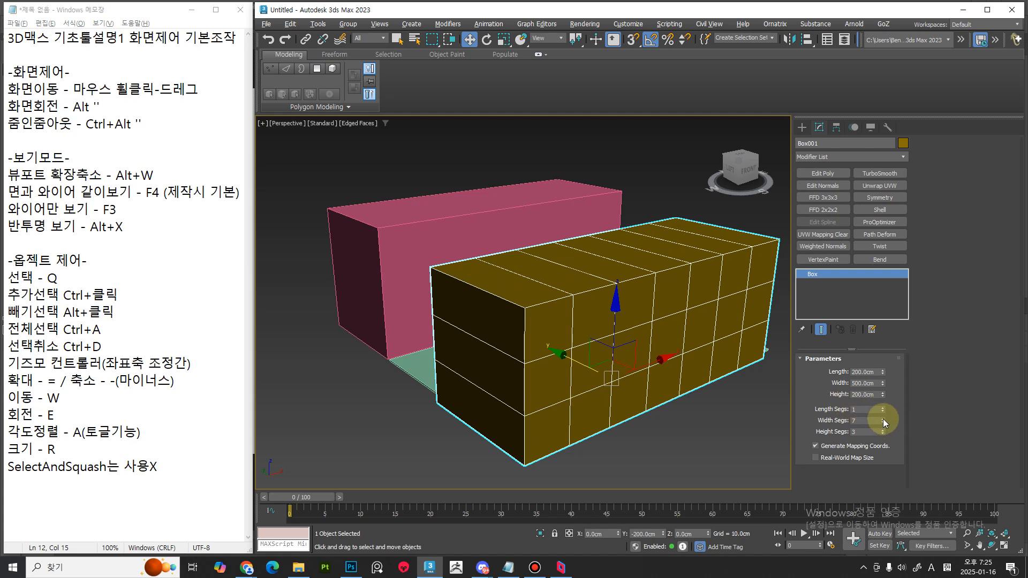
{"action": "right_click", "coordinate": [882, 420]}
{"action": "right_click", "coordinate": [883, 432]}
{"action": "middle_click_drag", "start_coordinate": [649, 415], "coordinate": [700, 405]}
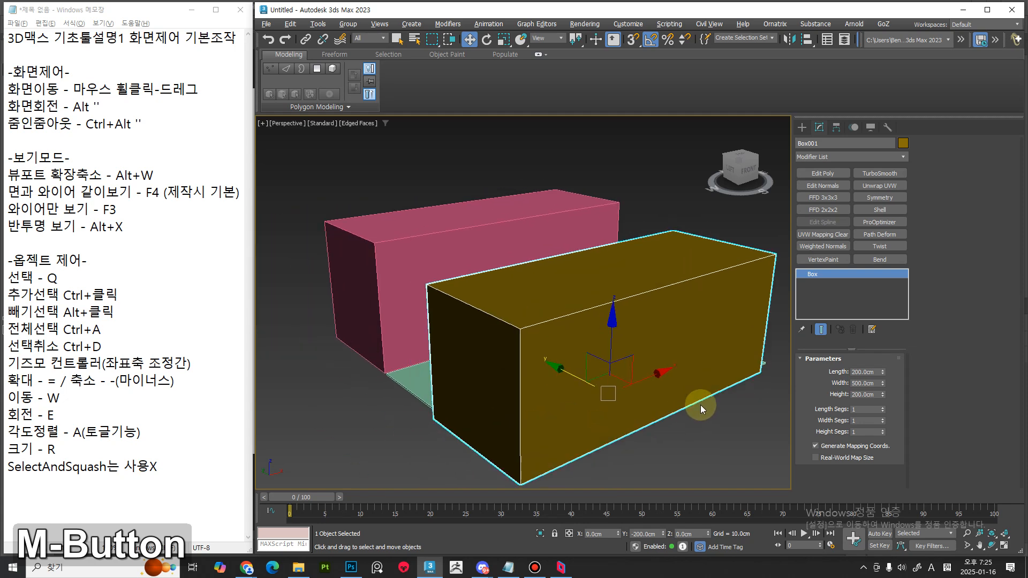
Examine the undivided box, the pink box and the floor slab from several angles
{"action": "left_click", "coordinate": [700, 405]}
{"action": "left_click", "coordinate": [636, 380]}
{"action": "middle_click_drag", "start_coordinate": [663, 373], "coordinate": [549, 357]}
{"action": "middle_click_drag", "start_coordinate": [549, 357], "coordinate": [551, 362], "text": "alt"}
{"action": "middle_click_drag", "start_coordinate": [461, 320], "coordinate": [570, 381]}
{"action": "left_click", "coordinate": [571, 382]}
{"action": "middle_click_drag", "start_coordinate": [560, 339], "coordinate": [518, 305]}
{"action": "middle_click_drag", "start_coordinate": [519, 305], "coordinate": [595, 423], "text": "ctrl+alt"}
Set the green floor slab's length and width to 1100 cm and its height to -2 cm
{"action": "left_click", "coordinate": [534, 388]}
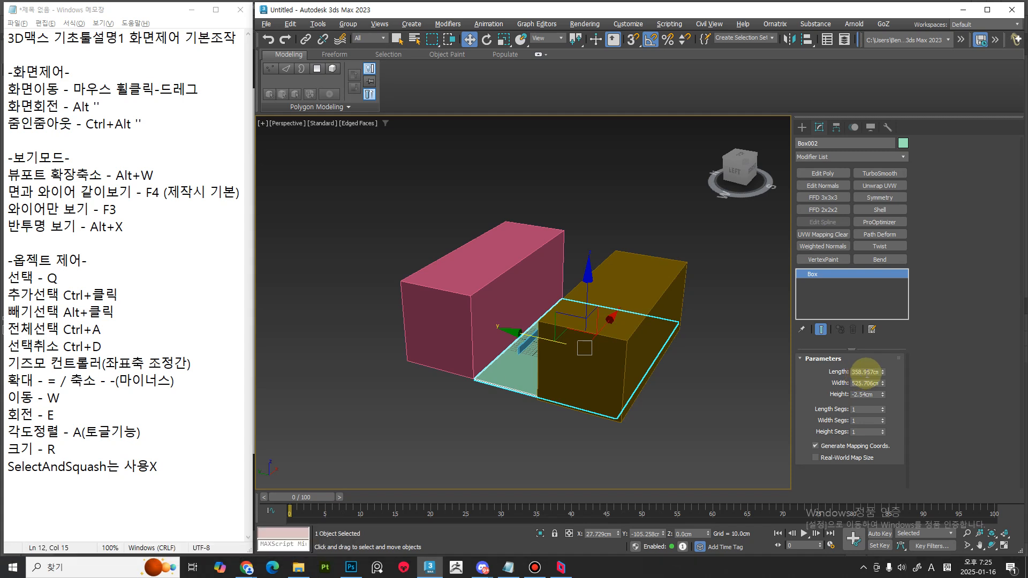
{"action": "key", "text": "shift+Home"}
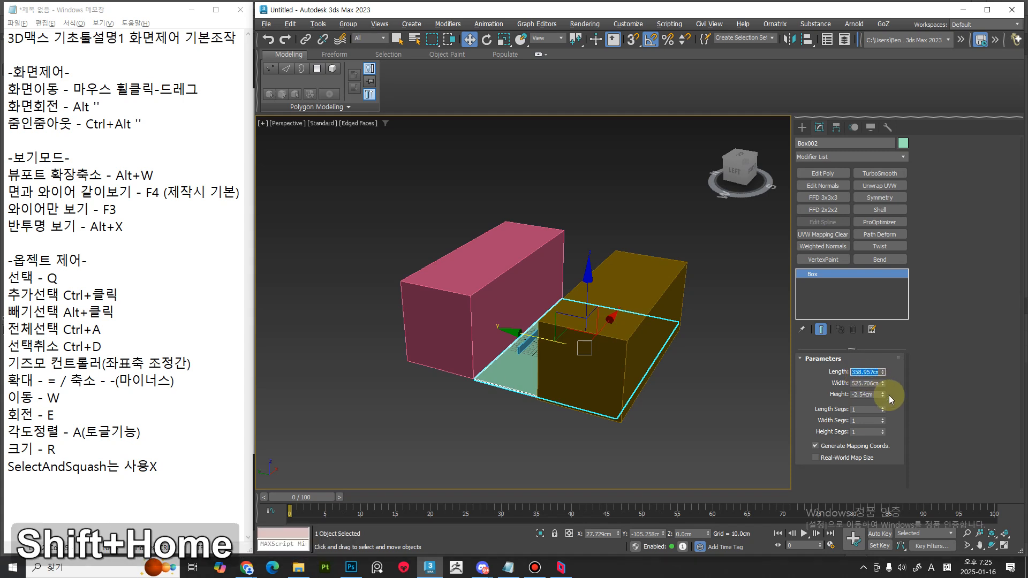
{"action": "type", "text": "1100"}
{"action": "key", "text": "Tab"}
{"action": "type", "text": "1"}
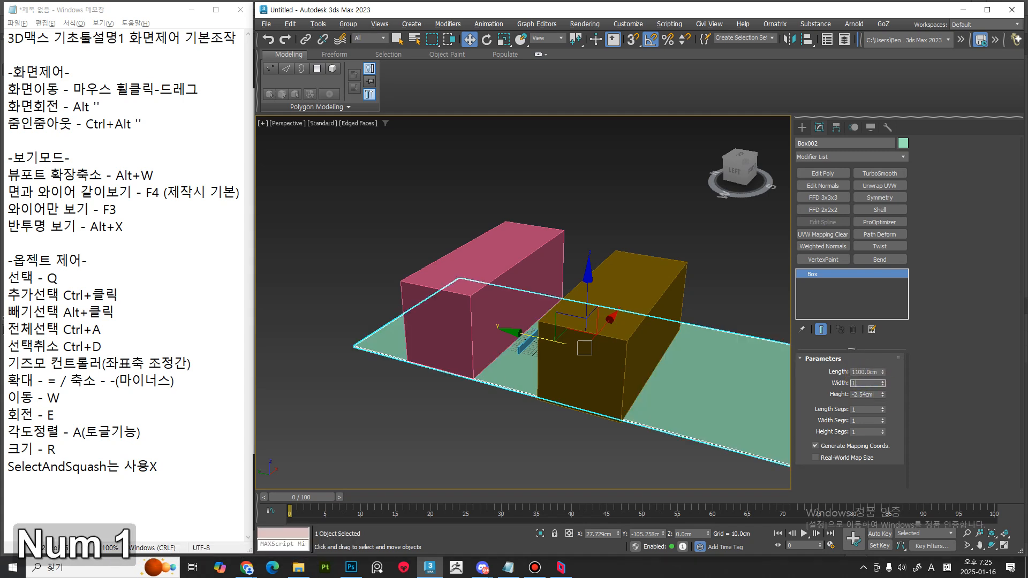
{"action": "type", "text": "100"}
{"action": "key", "text": "Tab"}
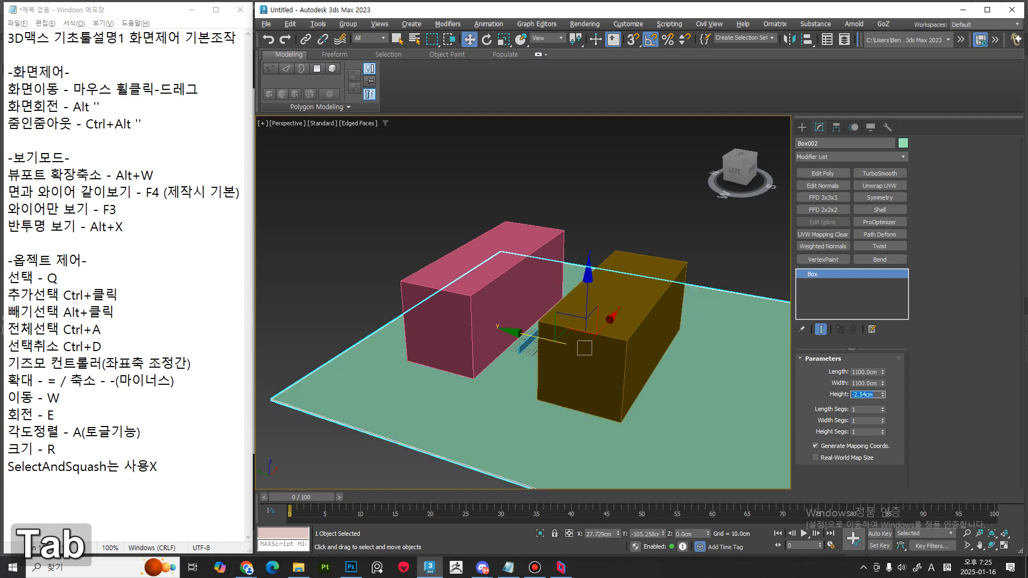
{"action": "type", "text": "-"}
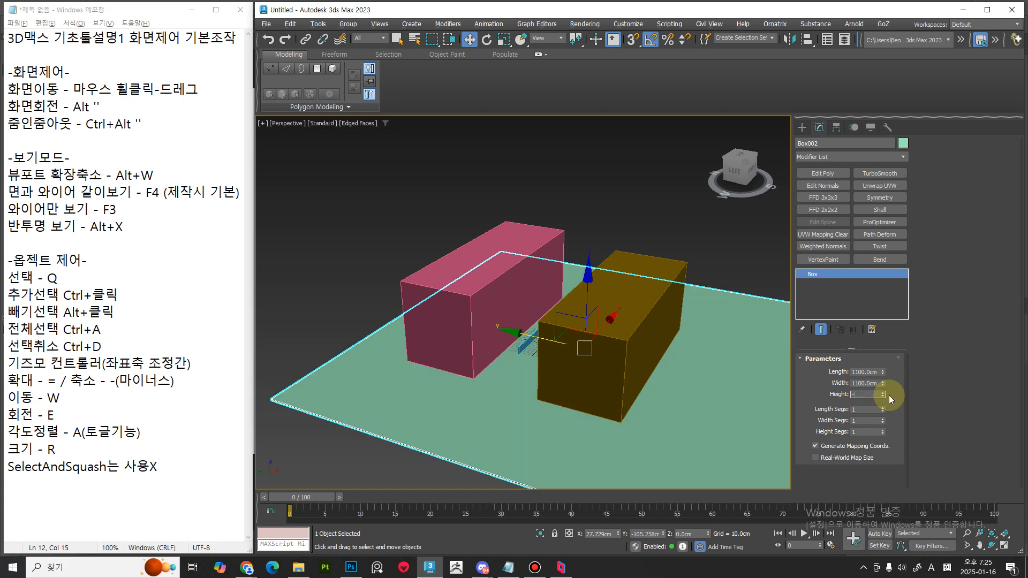
{"action": "type", "text": "2"}
{"action": "key", "text": "Return"}
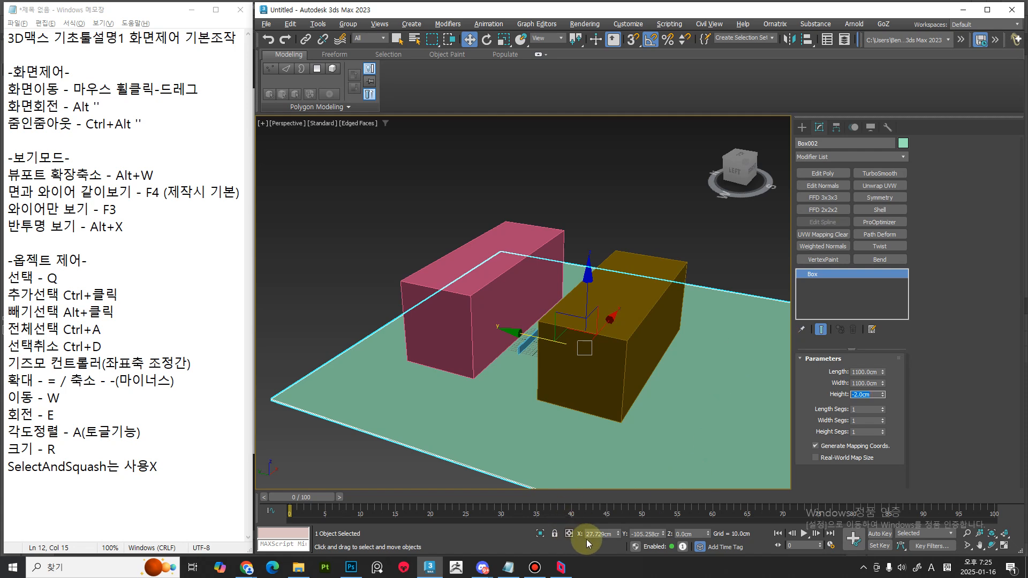
Reset the floor slab's X and Y position to 0 cm and deselect it
{"action": "right_click", "coordinate": [618, 535]}
{"action": "right_click", "coordinate": [663, 535]}
{"action": "middle_click_drag", "start_coordinate": [586, 368], "coordinate": [550, 404]}
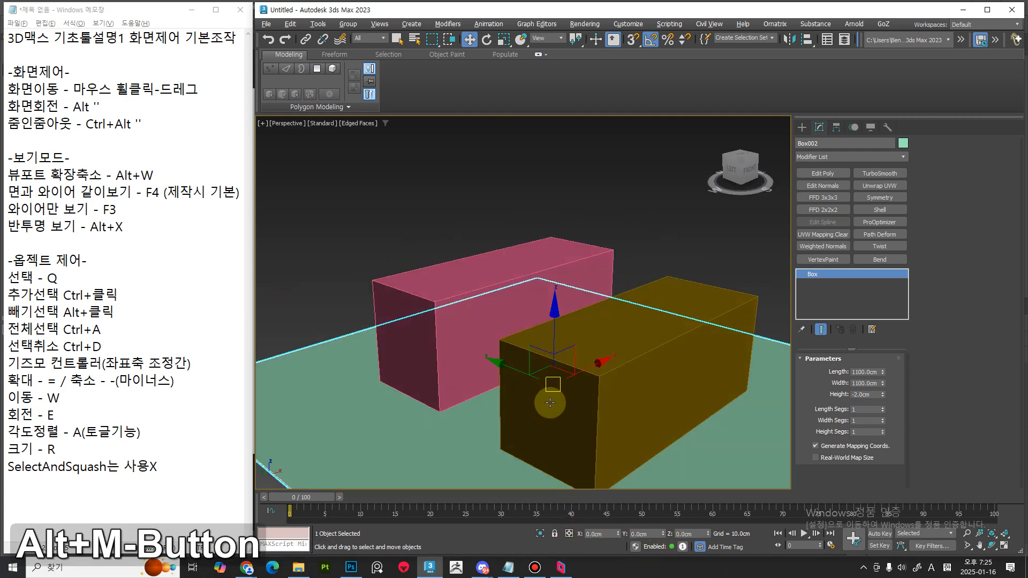
{"action": "left_click", "coordinate": [666, 385]}
{"action": "middle_click_drag", "start_coordinate": [666, 385], "coordinate": [572, 362], "text": "ctrl+alt"}
{"action": "left_click", "coordinate": [674, 365]}
{"action": "middle_click_drag", "start_coordinate": [509, 395], "coordinate": [496, 431], "text": "alt"}
Create a pointed cone on the slab near the pink box, about 59 cm in base radius and 176 cm high
{"action": "left_click", "coordinate": [803, 128]}
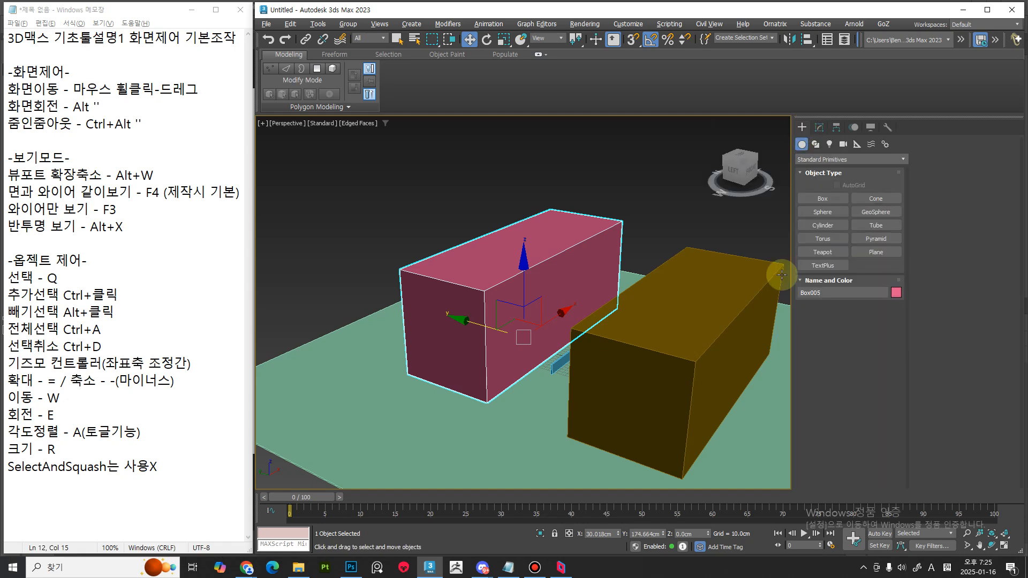
{"action": "left_click", "coordinate": [884, 197]}
{"action": "middle_click_drag", "start_coordinate": [560, 341], "coordinate": [471, 326]}
{"action": "middle_click_drag", "start_coordinate": [632, 359], "coordinate": [535, 361], "text": "alt"}
{"action": "middle_click_drag", "start_coordinate": [642, 386], "coordinate": [583, 366]}
{"action": "middle_click_drag", "start_coordinate": [498, 358], "coordinate": [465, 351], "text": "ctrl+alt"}
{"action": "left_click_drag", "start_coordinate": [465, 352], "coordinate": [490, 368]}
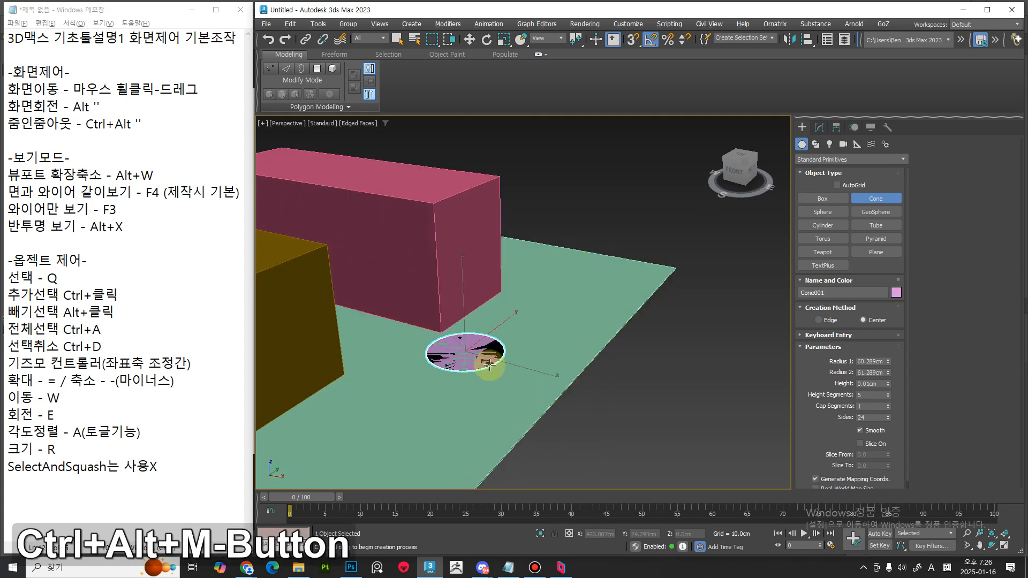
{"action": "left_click", "coordinate": [488, 245]}
{"action": "left_click", "coordinate": [495, 334]}
{"action": "middle_click_drag", "start_coordinate": [452, 302], "coordinate": [515, 301]}
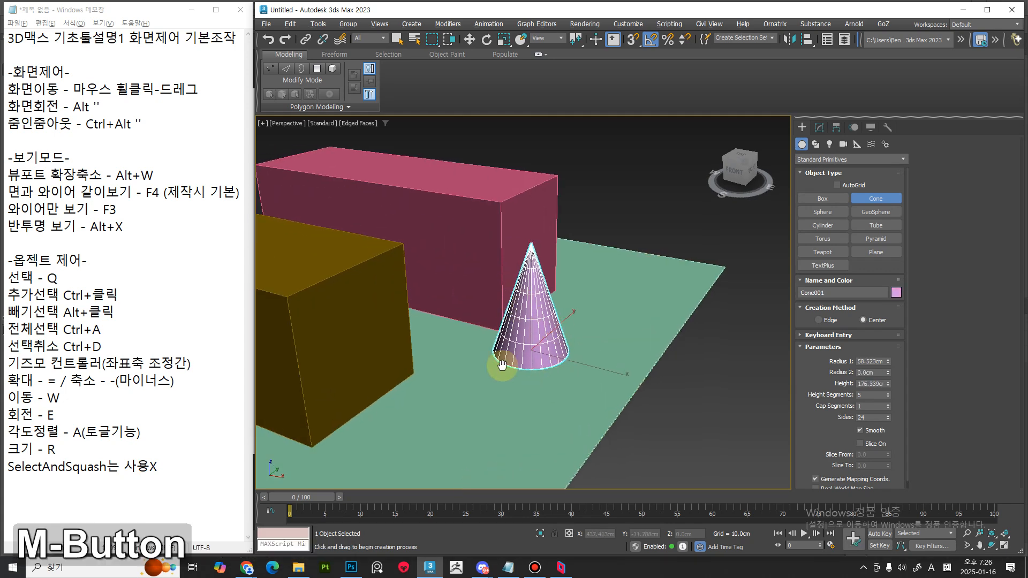
Create a second, wider cone beside the first, with a base radius of about 99 cm
{"action": "middle_click_drag", "start_coordinate": [502, 365], "coordinate": [460, 322]}
{"action": "mouse_move", "coordinate": [584, 292]}
{"action": "middle_mouse_down", "text": "alt"}
{"action": "mouse_move", "coordinate": [569, 331]}
{"action": "mouse_move", "coordinate": [570, 321]}
{"action": "middle_mouse_up", "text": "alt"}
{"action": "left_click_drag", "start_coordinate": [572, 242], "coordinate": [609, 280]}
{"action": "left_click", "coordinate": [597, 160]}
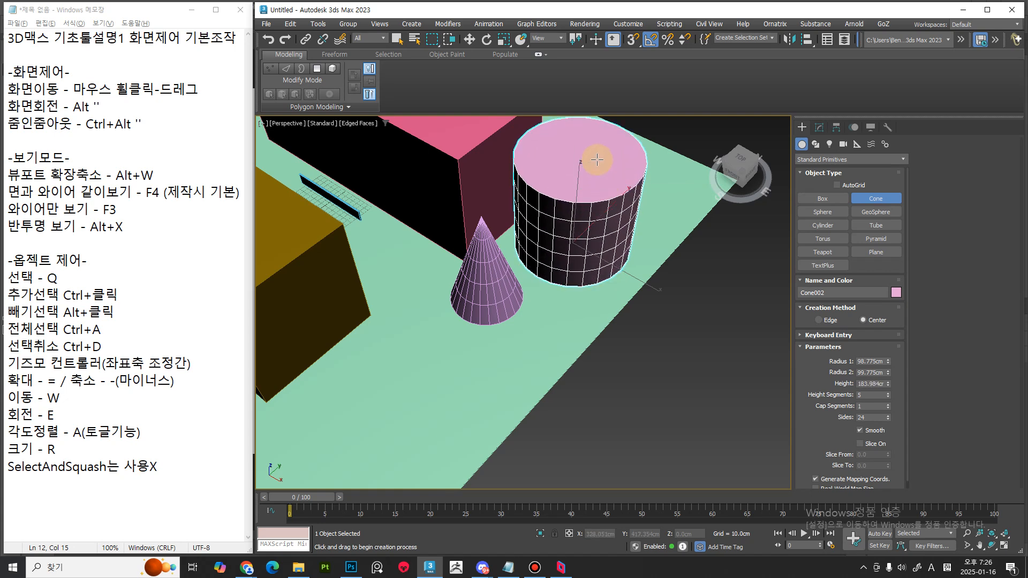
{"action": "left_click", "coordinate": [598, 153]}
{"action": "left_click", "coordinate": [591, 279]}
Undo the creation of both cones
{"action": "middle_click_drag", "start_coordinate": [577, 289], "coordinate": [461, 361]}
{"action": "key", "text": "ctrl+z"}
{"action": "key", "text": "ctrl+z"}
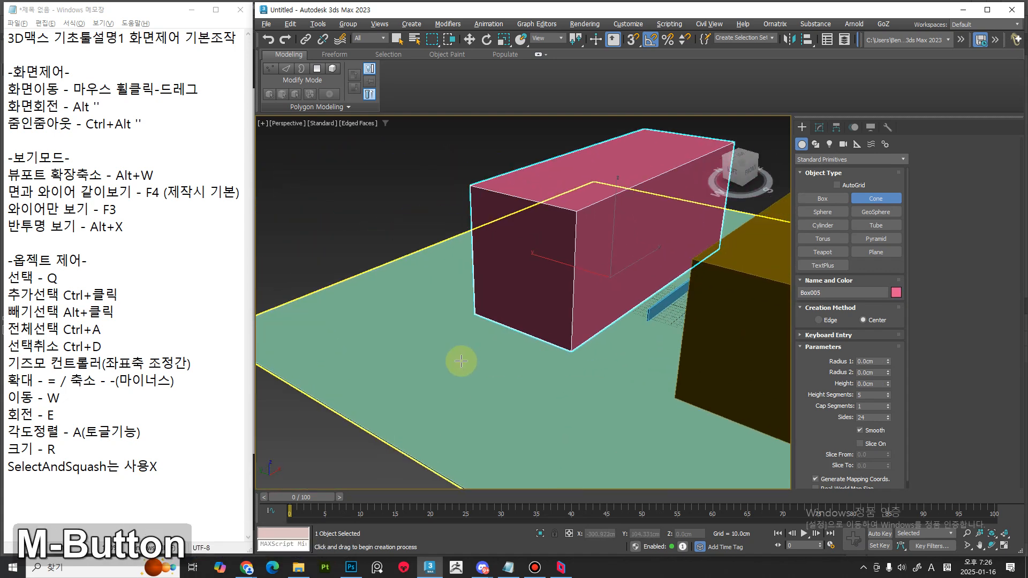
Create an upward-widening truncated cone beside the pink box, about 20 cm and 38 cm in radius and 226 cm high
{"action": "left_click_drag", "start_coordinate": [454, 380], "coordinate": [463, 385]}
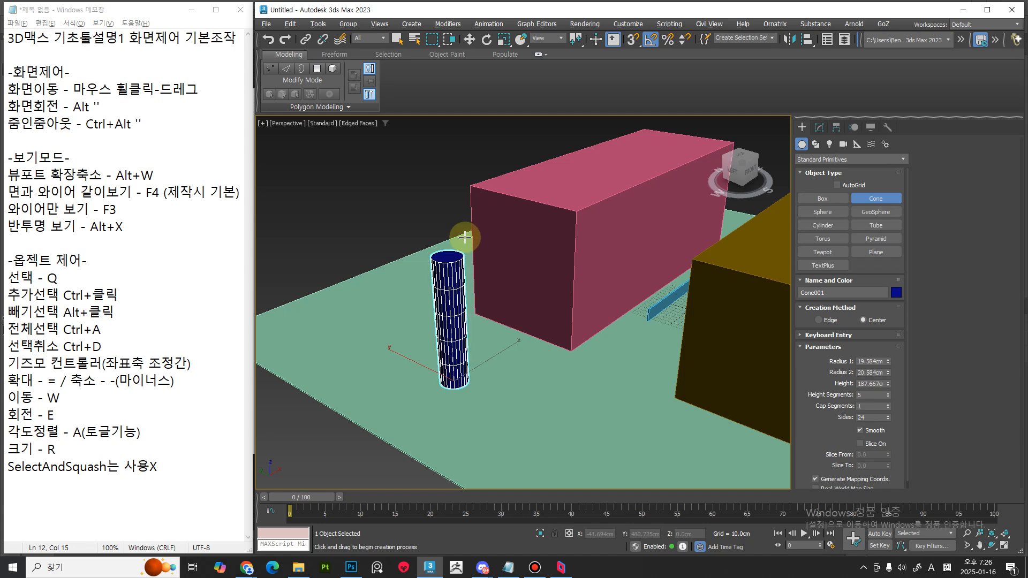
{"action": "left_click", "coordinate": [461, 221]}
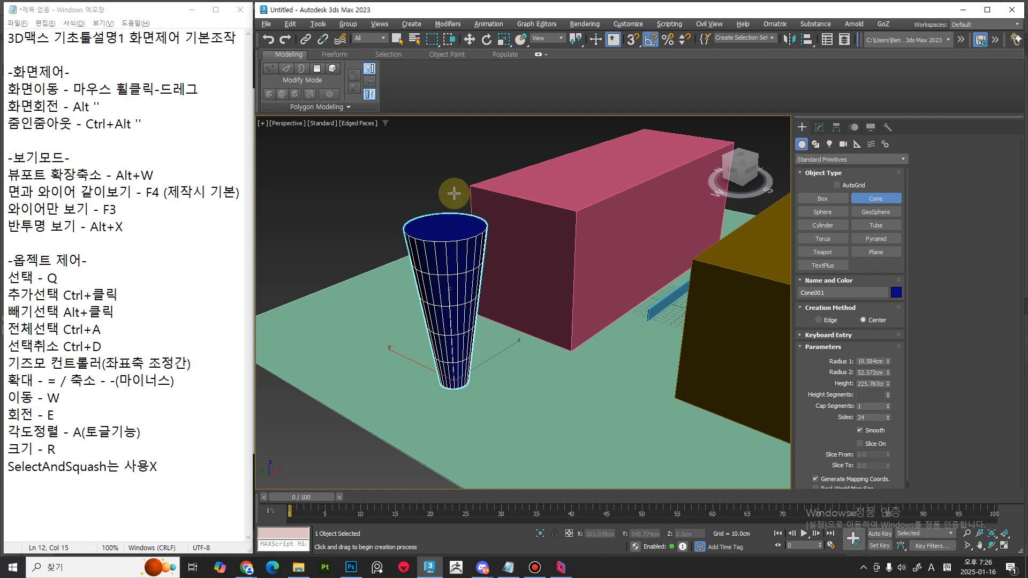
{"action": "middle_click_drag", "start_coordinate": [486, 374], "coordinate": [448, 391]}
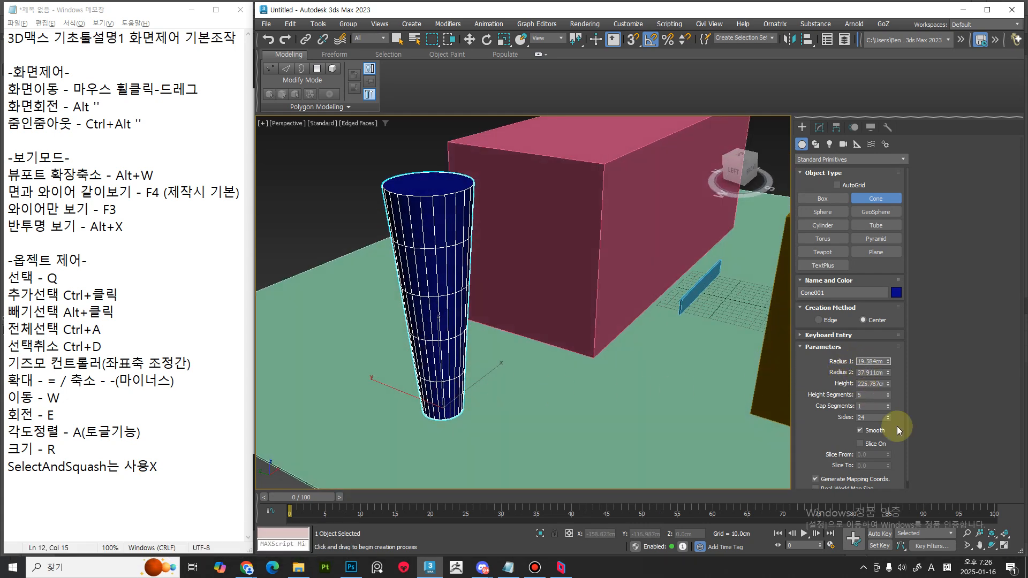
Set the cone's Radius 1 to 20 cm, Radius 2 to 35 cm and height to 200 cm
{"action": "key", "text": "End"}
{"action": "key", "text": "shift+Home"}
{"action": "type", "text": "20"}
{"action": "key", "text": "Tab"}
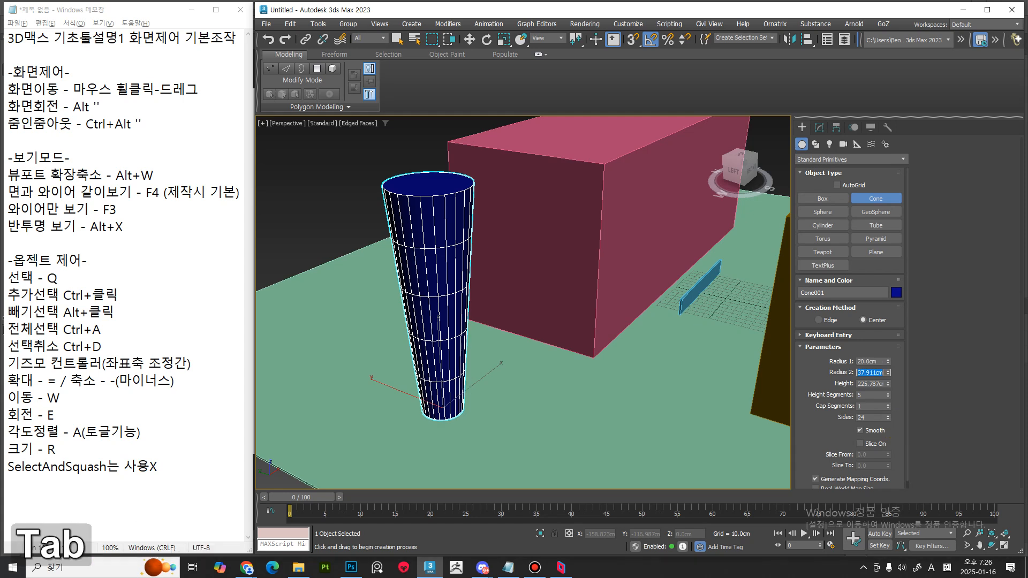
{"action": "type", "text": "35"}
{"action": "key", "text": "Tab"}
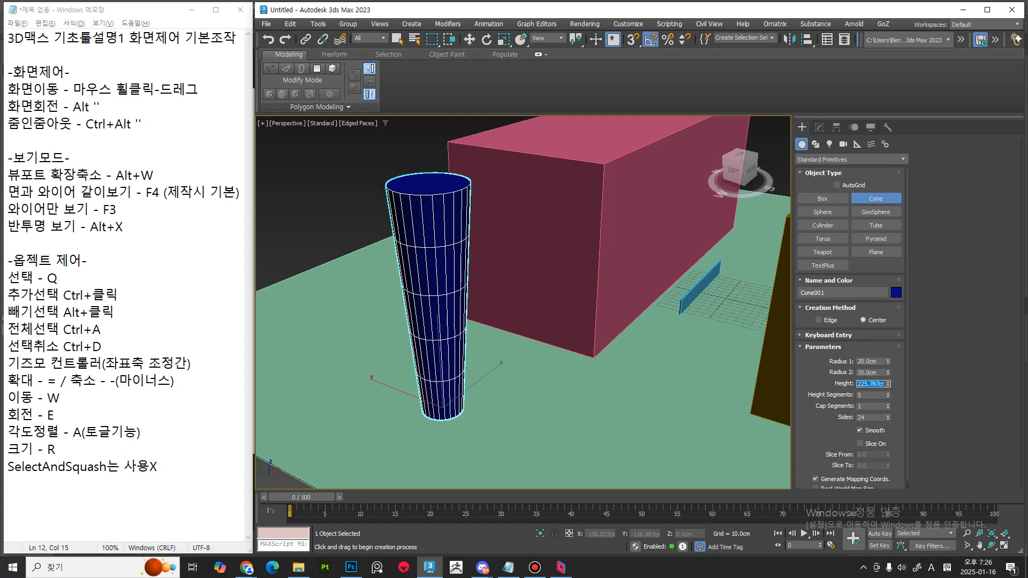
{"action": "type", "text": "200"}
{"action": "key", "text": "Return"}
Set the cone's height segments to 1 and its sides to 6
{"action": "key", "text": "Tab"}
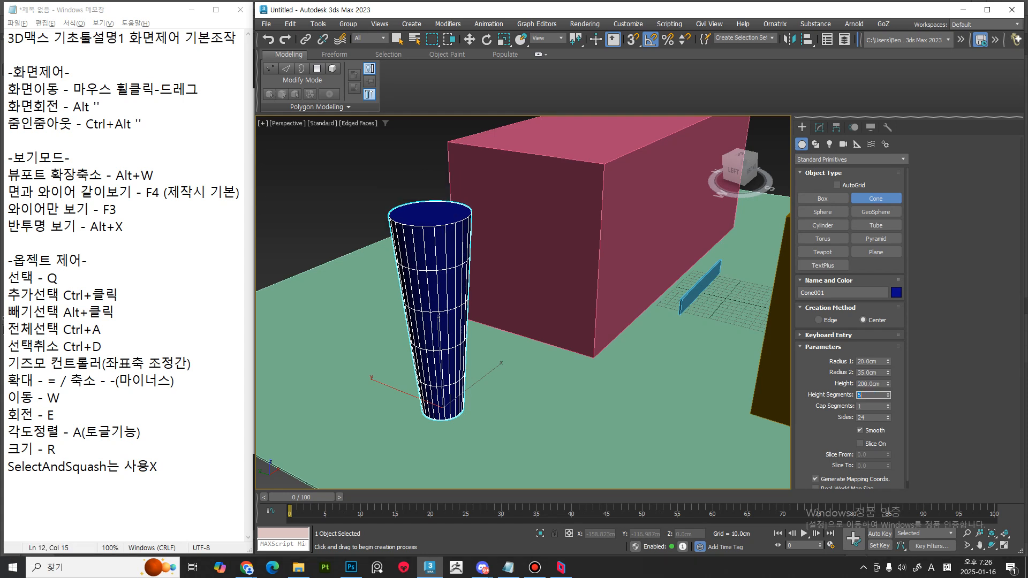
{"action": "type", "text": "1"}
{"action": "key", "text": "Tab"}
{"action": "key", "text": "Tab"}
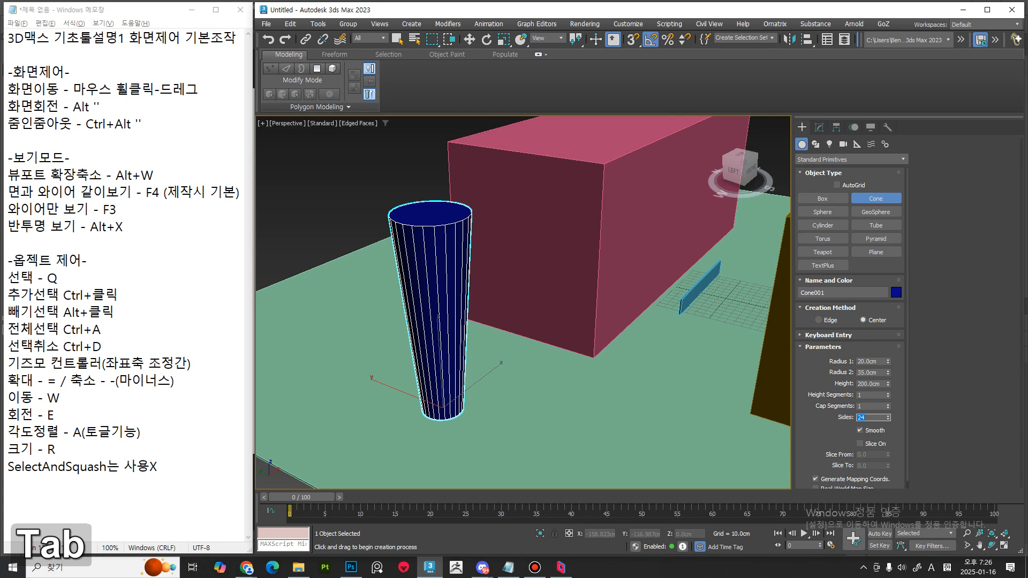
{"action": "type", "text": "6"}
{"action": "key", "text": "Return"}
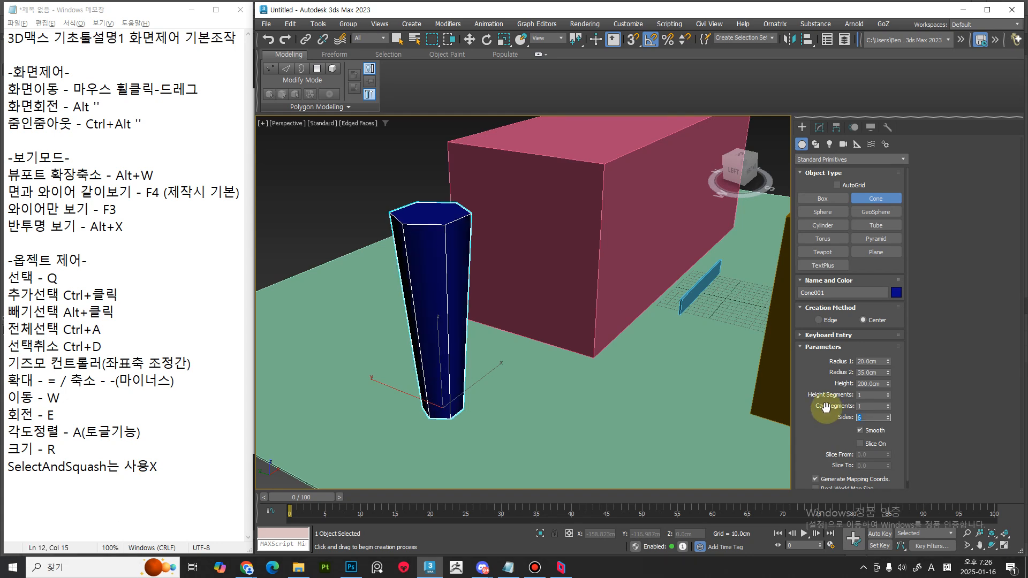
Move the six-sided cone across the slab to about X -311 cm, Y 93 cm, beside the end of the pink box
{"action": "middle_click_drag", "start_coordinate": [517, 391], "coordinate": [549, 403], "text": "alt"}
{"action": "middle_click_drag", "start_coordinate": [550, 403], "coordinate": [653, 381], "text": "ctrl+alt"}
{"action": "middle_click_drag", "start_coordinate": [738, 409], "coordinate": [728, 394]}
{"action": "middle_click_drag", "start_coordinate": [518, 394], "coordinate": [531, 349]}
{"action": "key", "text": "w"}
{"action": "left_click_drag", "start_coordinate": [531, 349], "coordinate": [460, 335]}
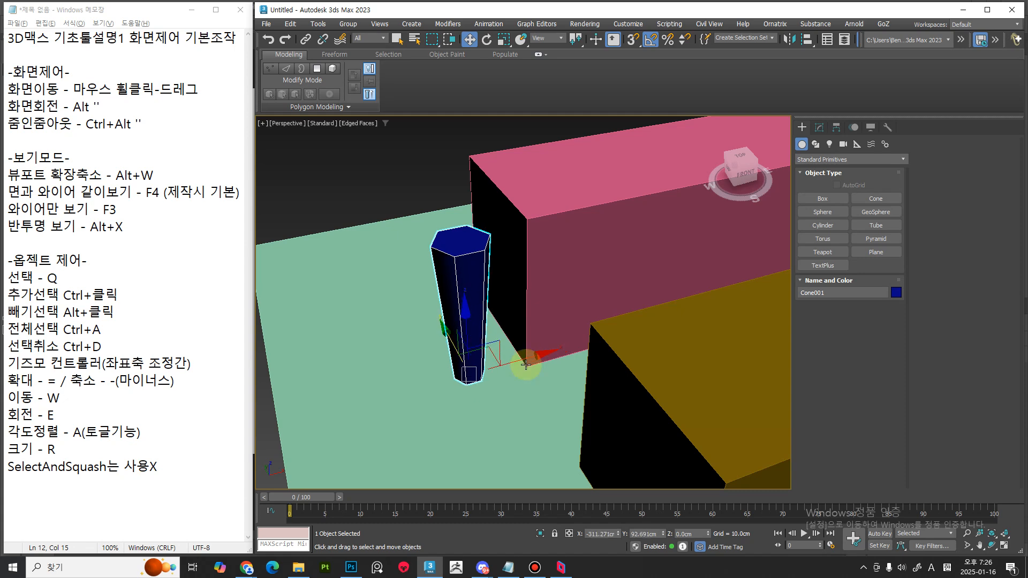
{"action": "middle_click_drag", "start_coordinate": [460, 335], "coordinate": [391, 329], "text": "alt"}
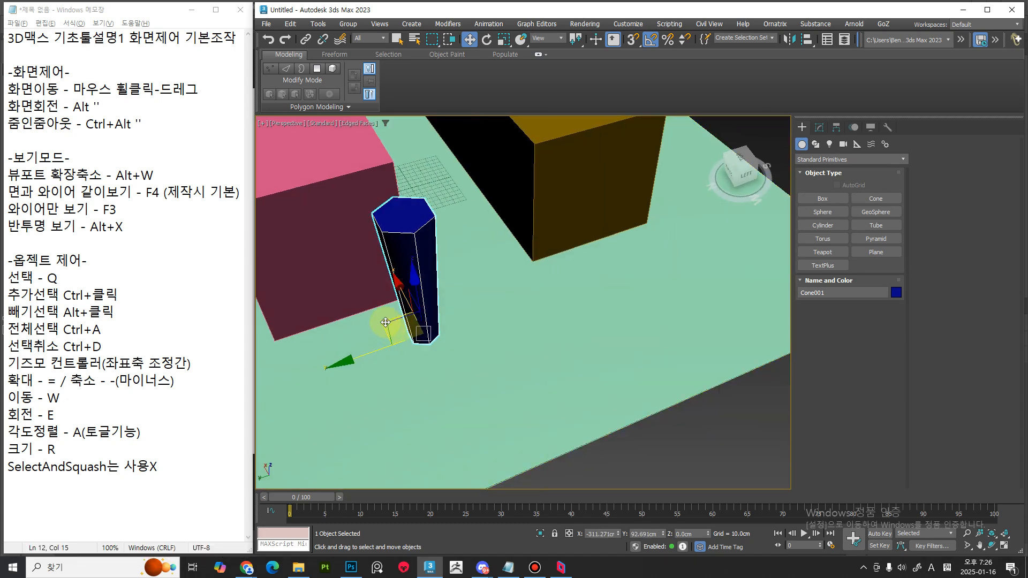
Move the six-sided cone across the slab to about X -301 cm, Y -277 cm, in front of the brown box's end
{"action": "left_click_drag", "start_coordinate": [386, 323], "coordinate": [520, 263]}
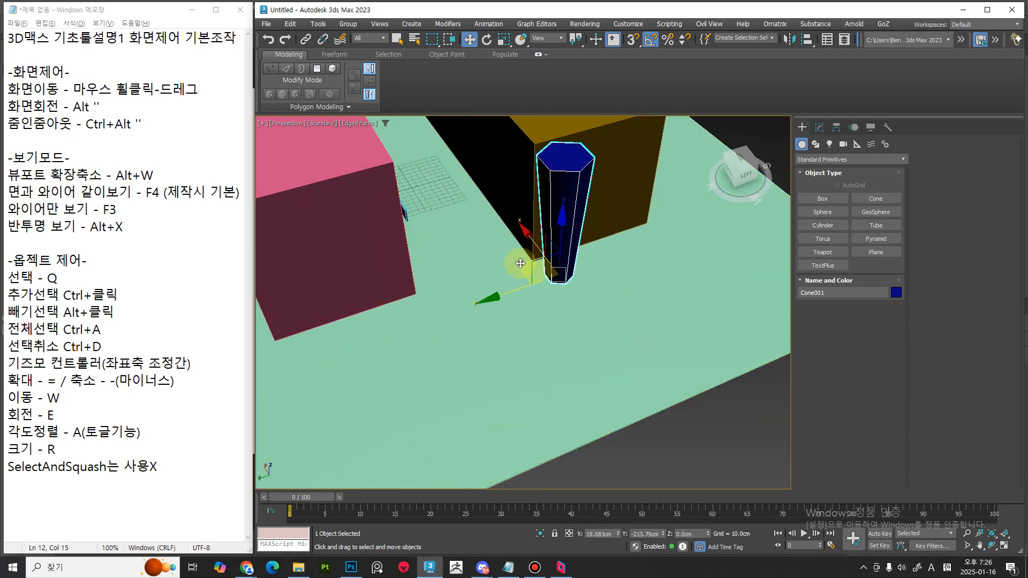
{"action": "middle_click_drag", "start_coordinate": [523, 338], "coordinate": [550, 281], "text": "alt"}
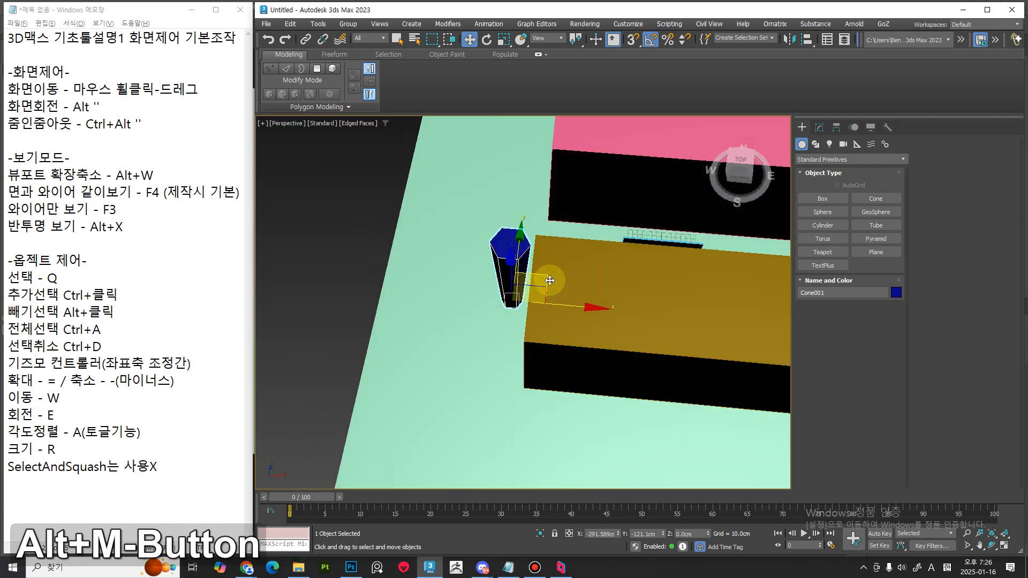
{"action": "left_click_drag", "start_coordinate": [550, 280], "coordinate": [532, 354]}
{"action": "middle_click_drag", "start_coordinate": [533, 355], "coordinate": [767, 194], "text": "alt"}
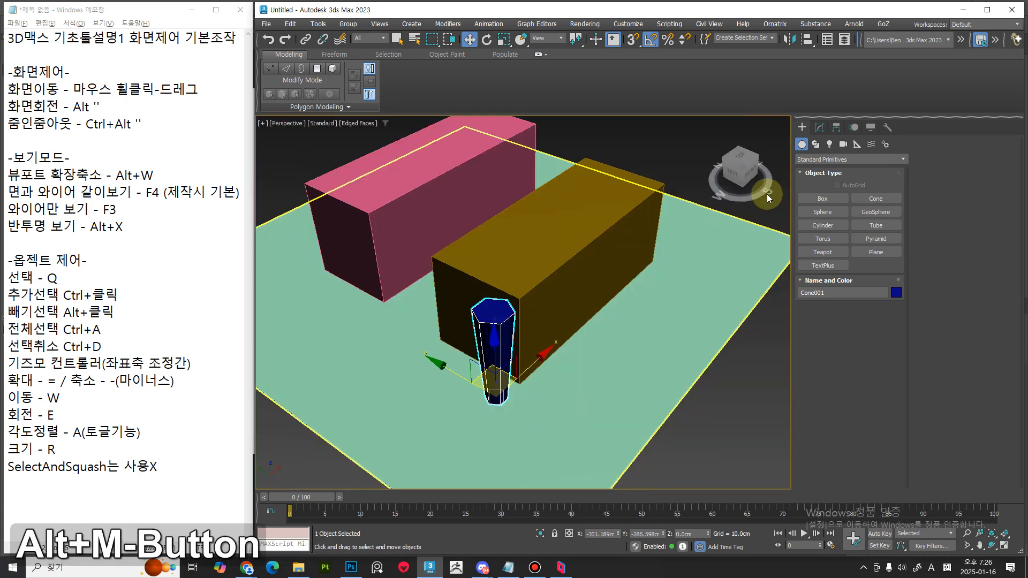
{"action": "left_click", "coordinate": [819, 127]}
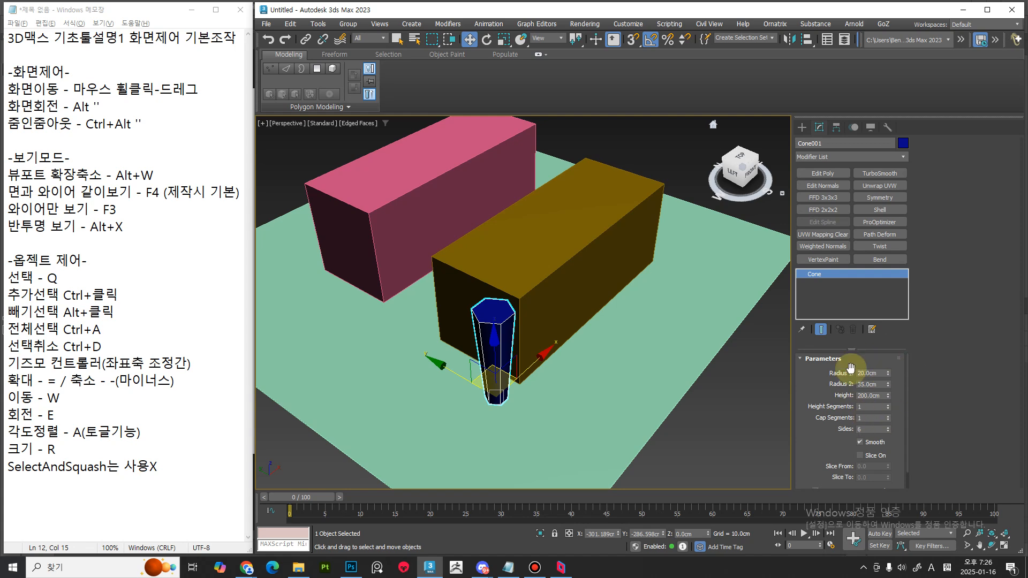
{"action": "middle_click_drag", "start_coordinate": [492, 406], "coordinate": [576, 384]}
{"action": "middle_click_drag", "start_coordinate": [576, 384], "coordinate": [546, 386]}
{"action": "middle_click_drag", "start_coordinate": [546, 385], "coordinate": [592, 384], "text": "alt"}
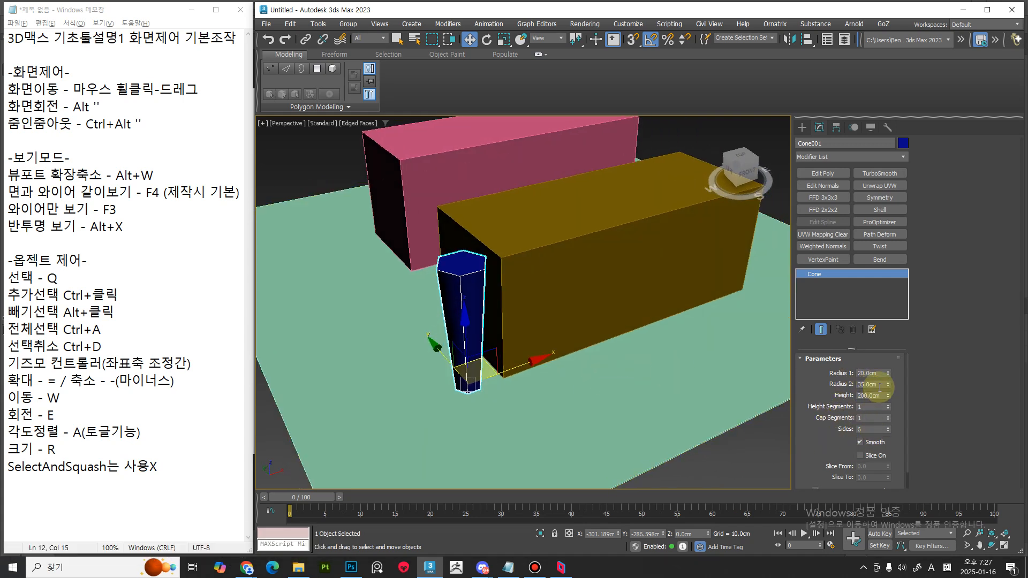
{"action": "mouse_move", "coordinate": [648, 408]}
{"action": "middle_mouse_down"}
{"action": "mouse_move", "coordinate": [526, 384]}
{"action": "mouse_move", "coordinate": [606, 395]}
{"action": "mouse_move", "coordinate": [539, 395]}
{"action": "mouse_move", "coordinate": [490, 372]}
{"action": "mouse_move", "coordinate": [454, 372]}
{"action": "mouse_move", "coordinate": [438, 394]}
{"action": "mouse_move", "coordinate": [512, 410]}
{"action": "mouse_move", "coordinate": [646, 392]}
{"action": "middle_mouse_up"}
{"action": "middle_click_drag", "start_coordinate": [540, 395], "coordinate": [581, 406], "text": "alt"}
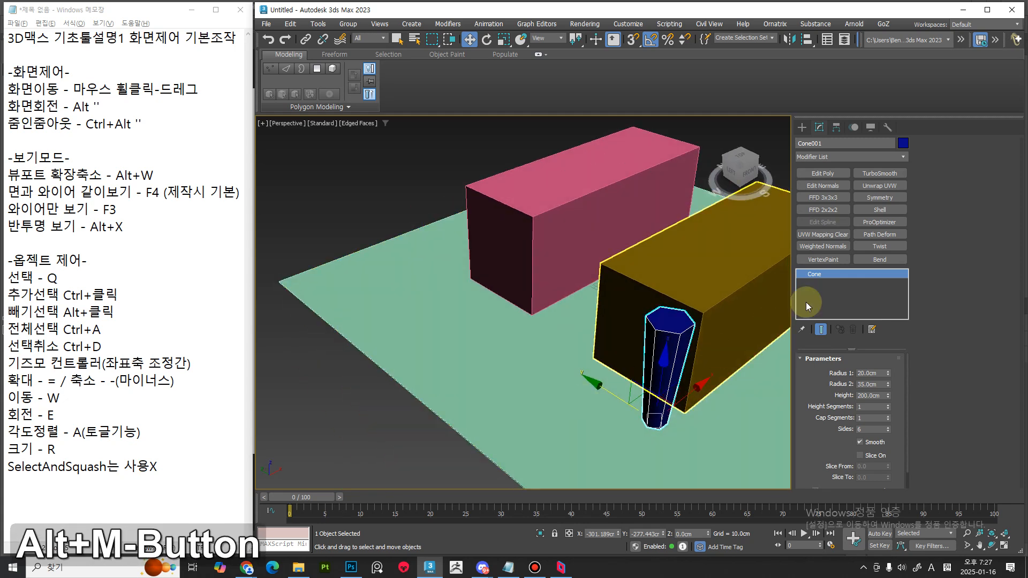
Create a sphere with a radius of about 140 cm beside the green slab, around X 631 cm, Y 181 cm
{"action": "left_click", "coordinate": [801, 128]}
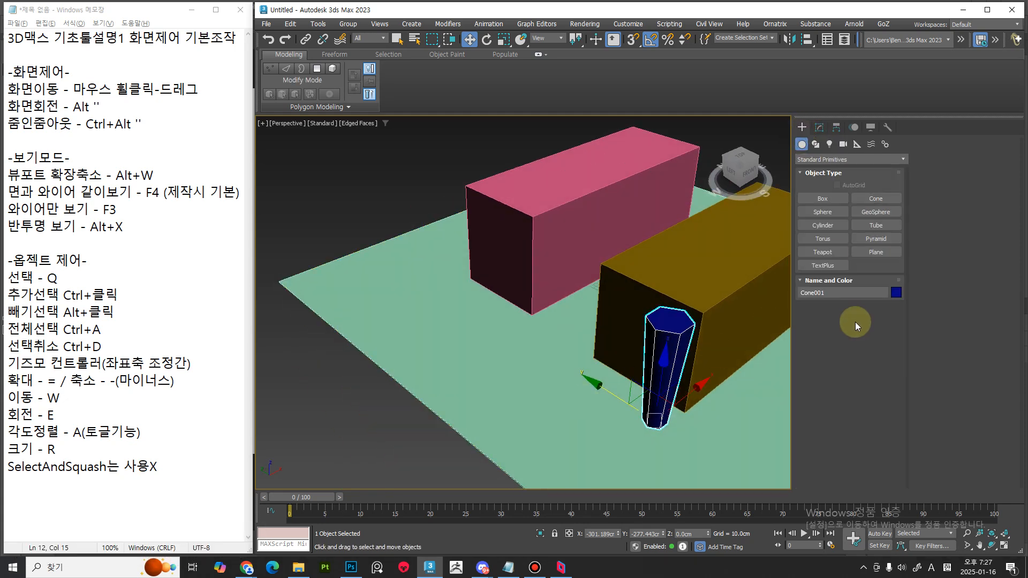
{"action": "left_click", "coordinate": [833, 210]}
{"action": "middle_click_drag", "start_coordinate": [589, 305], "coordinate": [321, 240]}
{"action": "middle_click_drag", "start_coordinate": [631, 289], "coordinate": [637, 332], "text": "ctrl+alt"}
{"action": "mouse_move", "coordinate": [637, 332]}
{"action": "middle_mouse_down"}
{"action": "mouse_move", "coordinate": [581, 342]}
{"action": "mouse_move", "coordinate": [648, 328]}
{"action": "middle_mouse_up"}
{"action": "left_click_drag", "start_coordinate": [578, 377], "coordinate": [666, 344]}
{"action": "middle_click_drag", "start_coordinate": [666, 345], "coordinate": [593, 378]}
{"action": "key", "text": "w"}
{"action": "mouse_move", "coordinate": [593, 378]}
{"action": "middle_mouse_down", "text": "alt"}
{"action": "mouse_move", "coordinate": [592, 338]}
{"action": "mouse_move", "coordinate": [605, 381]}
{"action": "middle_mouse_up", "text": "alt"}
{"action": "middle_click_drag", "start_coordinate": [605, 381], "coordinate": [551, 314], "text": "ctrl+alt"}
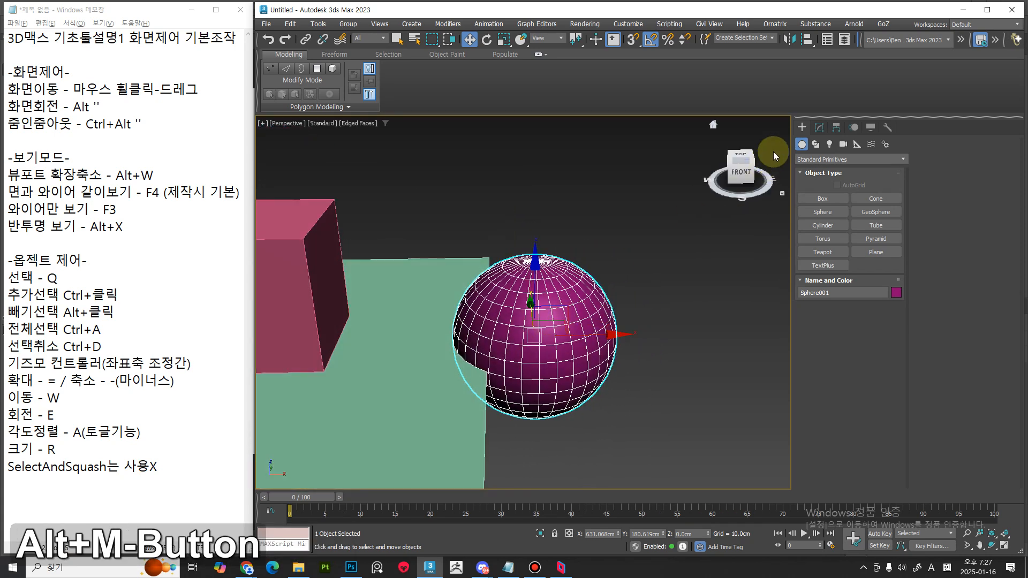
Set the sphere's radius to 100 cm
{"action": "left_click", "coordinate": [819, 129]}
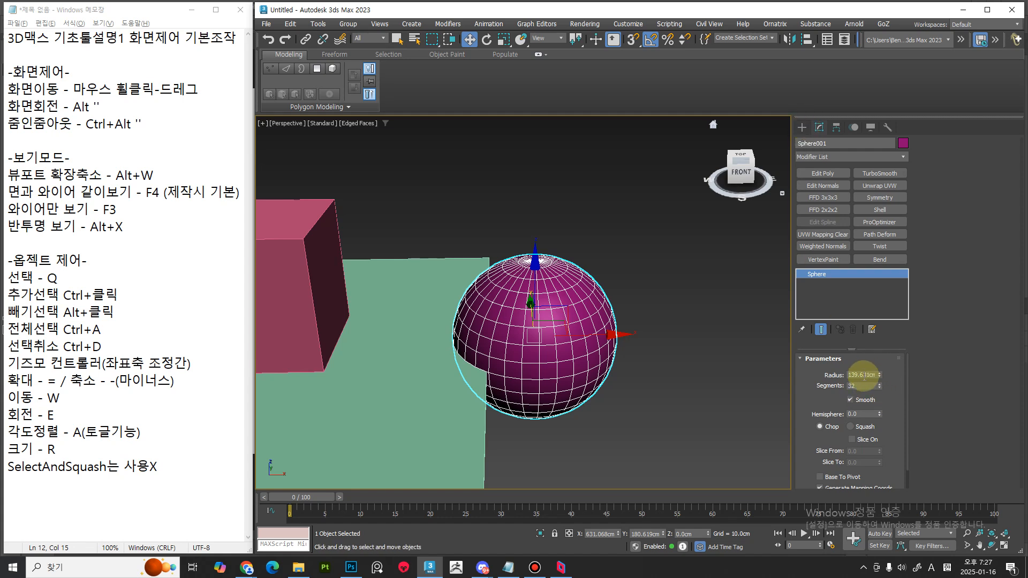
{"action": "key", "text": "shift+Home"}
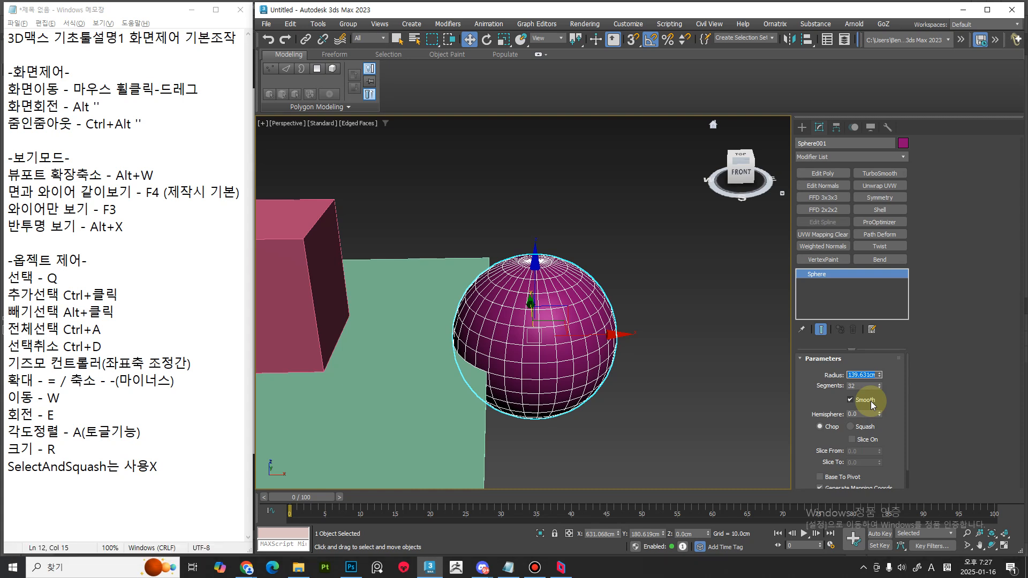
{"action": "type", "text": "100"}
{"action": "key", "text": "Return"}
{"action": "key", "text": "Tab"}
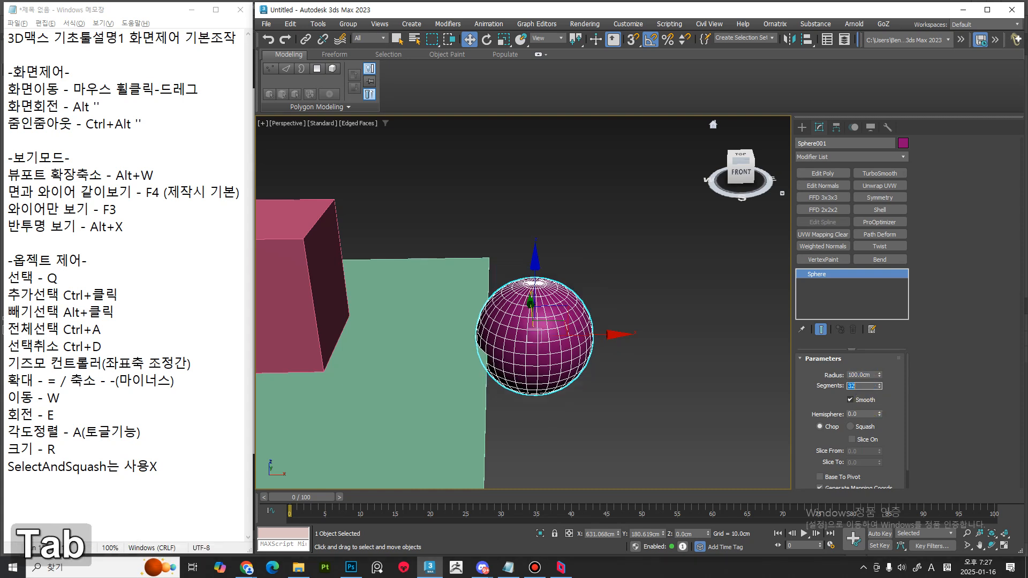
Move the sphere directly above the six-sided cone, to about X -303 cm, Y -275 cm, Z 308 cm
{"action": "middle_click_drag", "start_coordinate": [607, 417], "coordinate": [666, 345]}
{"action": "left_click_drag", "start_coordinate": [666, 345], "coordinate": [321, 221]}
{"action": "middle_click_drag", "start_coordinate": [342, 282], "coordinate": [316, 230], "text": "alt"}
{"action": "middle_click_drag", "start_coordinate": [316, 230], "coordinate": [423, 248]}
{"action": "left_click_drag", "start_coordinate": [421, 238], "coordinate": [535, 332]}
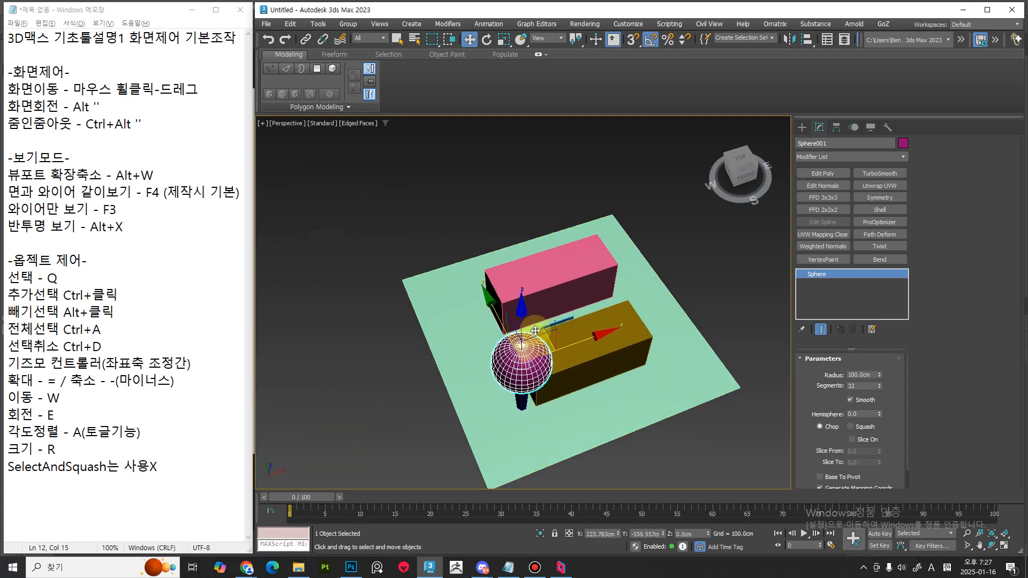
{"action": "middle_click_drag", "start_coordinate": [544, 386], "coordinate": [479, 254], "text": "ctrl+alt"}
{"action": "left_click_drag", "start_coordinate": [480, 255], "coordinate": [503, 323]}
{"action": "middle_click_drag", "start_coordinate": [503, 323], "coordinate": [461, 332], "text": "alt"}
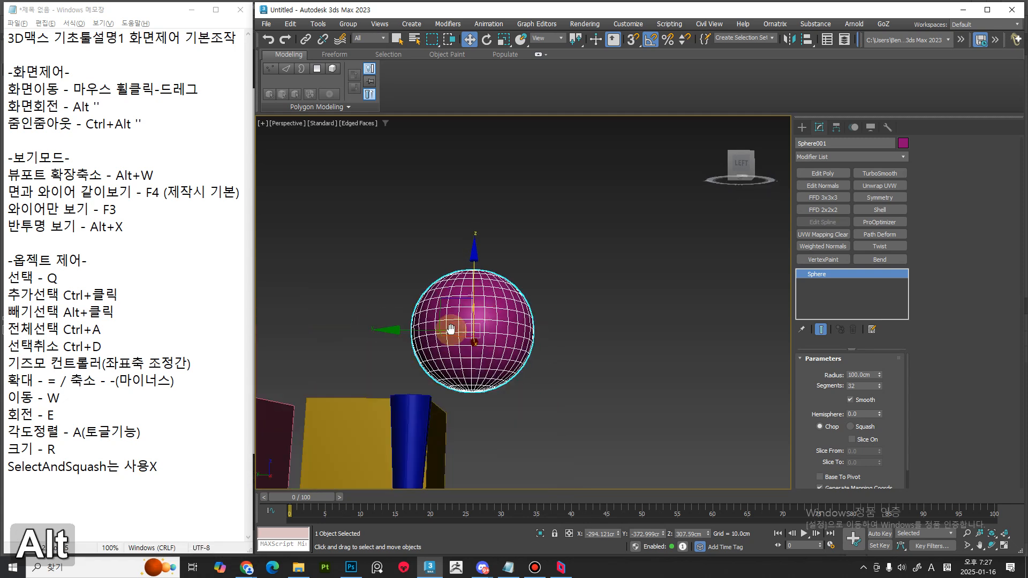
{"action": "left_click_drag", "start_coordinate": [413, 331], "coordinate": [355, 332]}
{"action": "middle_click_drag", "start_coordinate": [355, 332], "coordinate": [477, 329], "text": "alt"}
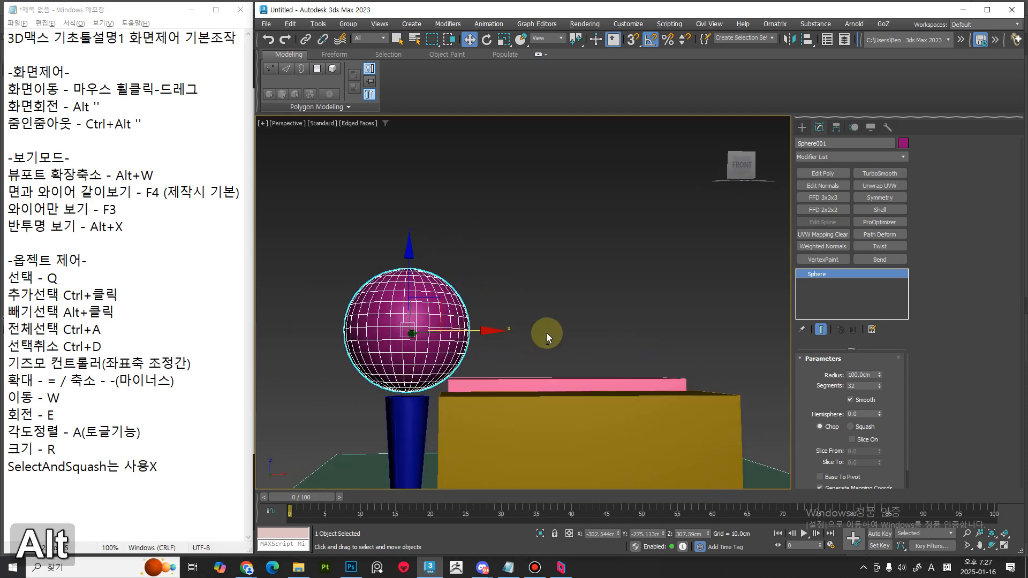
Check the scene in the four-viewport layout, return to the maximized Perspective view and clear the selection
{"action": "key", "text": "alt+w"}
{"action": "middle_click_drag", "start_coordinate": [625, 253], "coordinate": [608, 263]}
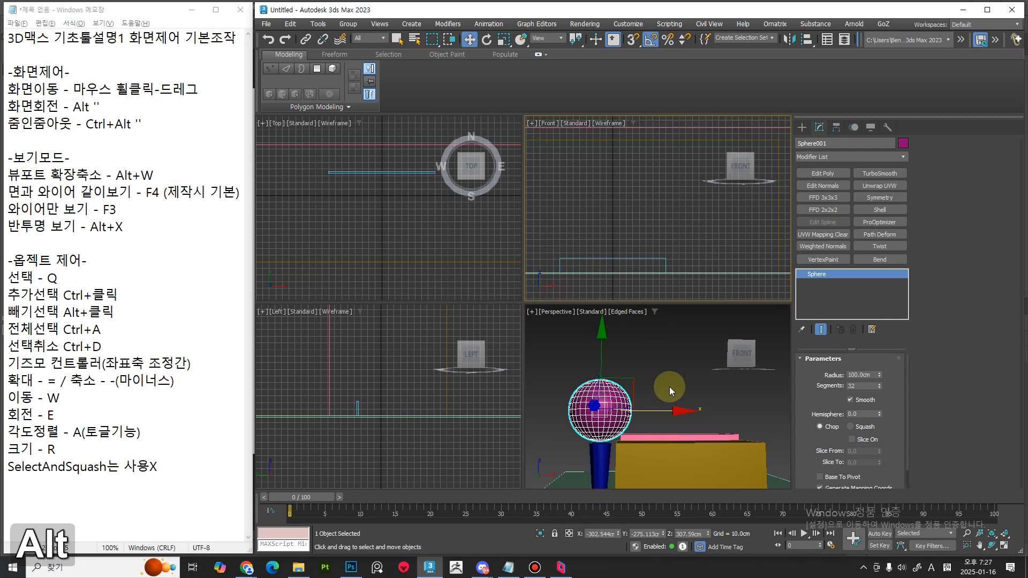
{"action": "middle_click_drag", "start_coordinate": [669, 387], "coordinate": [551, 346]}
{"action": "key", "text": "alt+w"}
{"action": "left_click", "coordinate": [696, 348]}
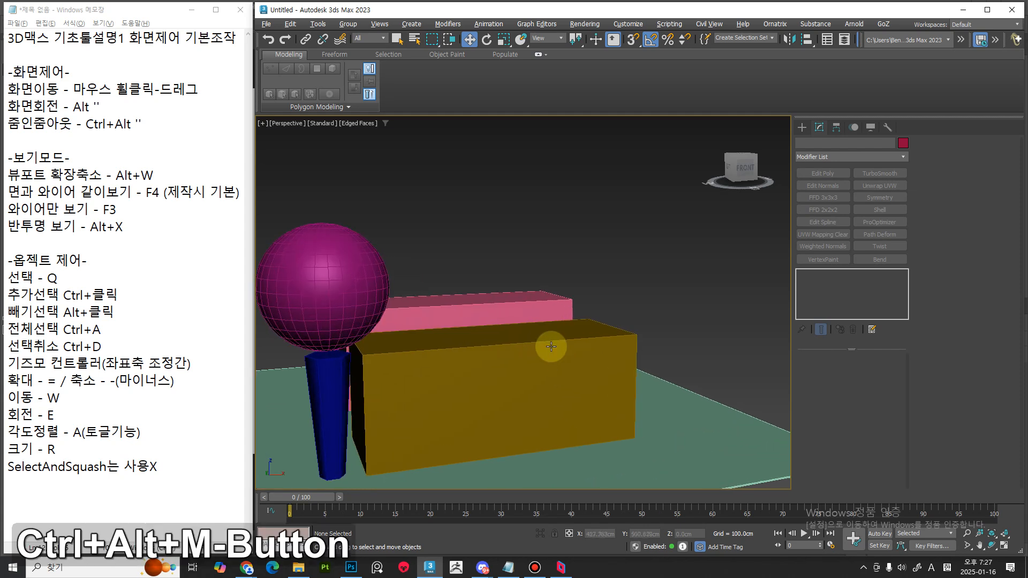
Select all objects and practise reframing them in the Perspective view after panning them out of sight
{"action": "key", "text": "ctrl+a"}
{"action": "middle_click_drag", "start_coordinate": [722, 339], "coordinate": [177, 387]}
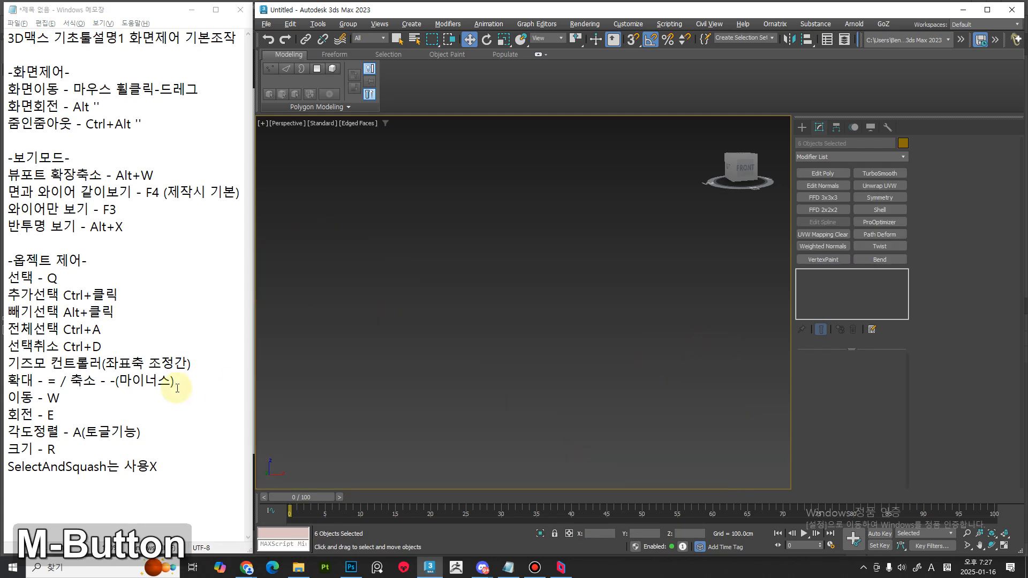
{"action": "key", "text": "z"}
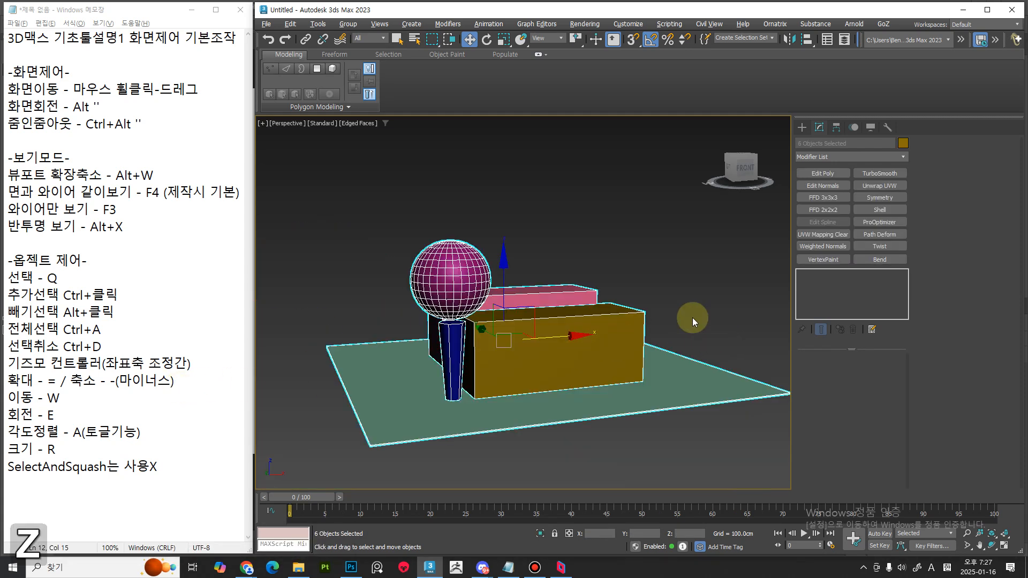
{"action": "middle_click_drag", "start_coordinate": [693, 317], "coordinate": [231, 382]}
{"action": "key", "text": "z"}
{"action": "middle_click_drag", "start_coordinate": [353, 264], "coordinate": [867, 339]}
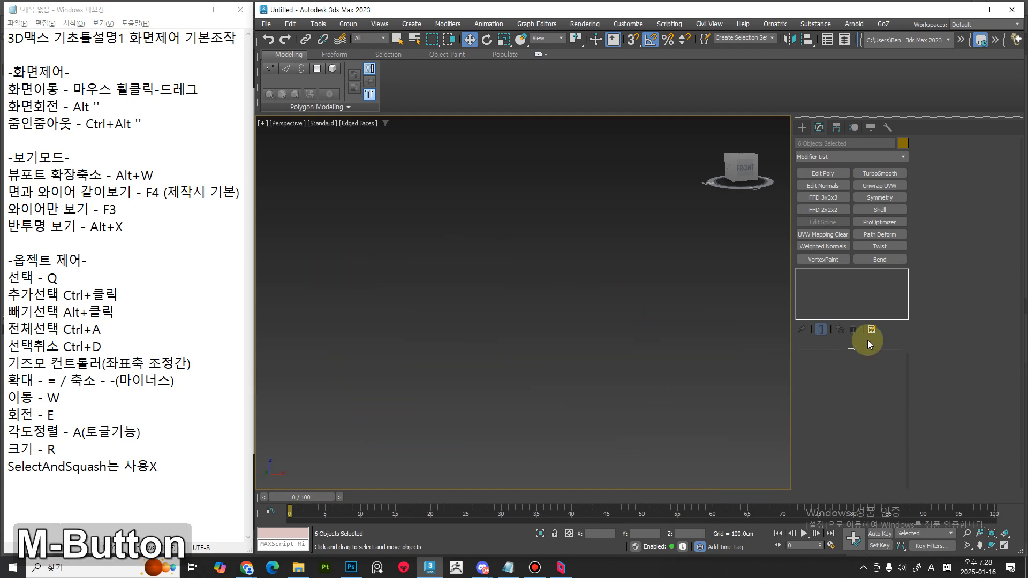
{"action": "key", "text": "z"}
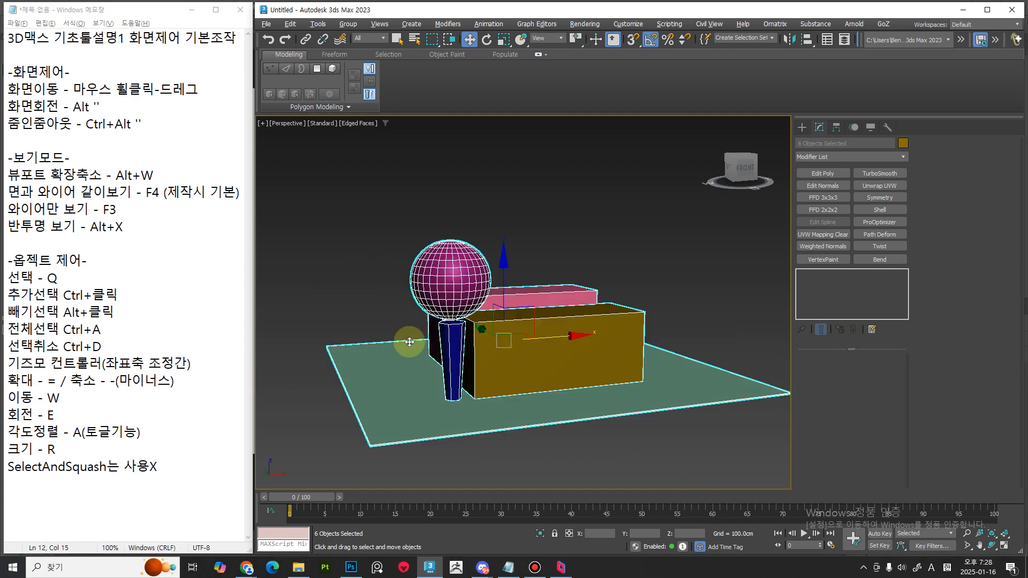
{"action": "middle_click_drag", "start_coordinate": [348, 306], "coordinate": [992, 403]}
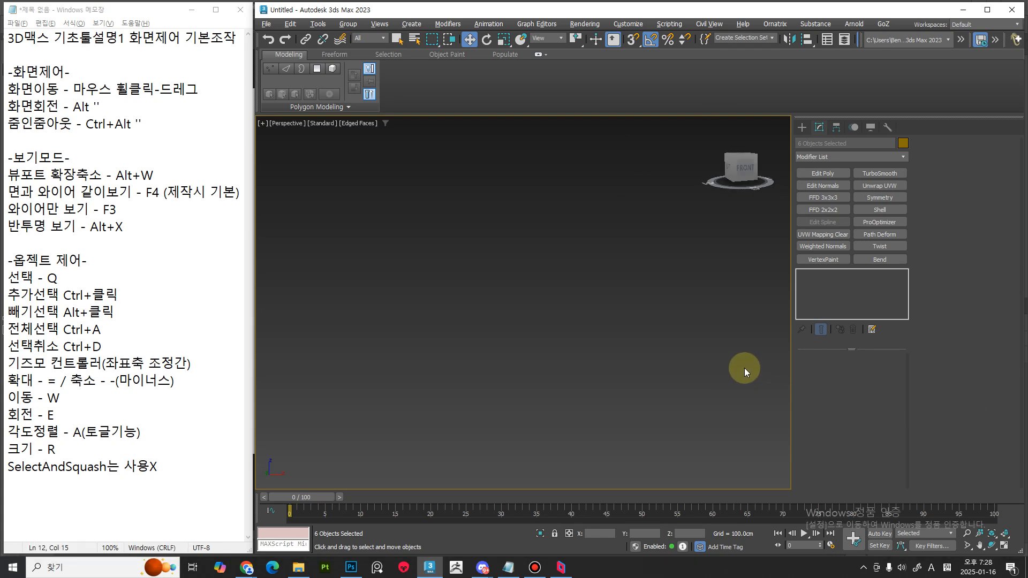
{"action": "key", "text": "z"}
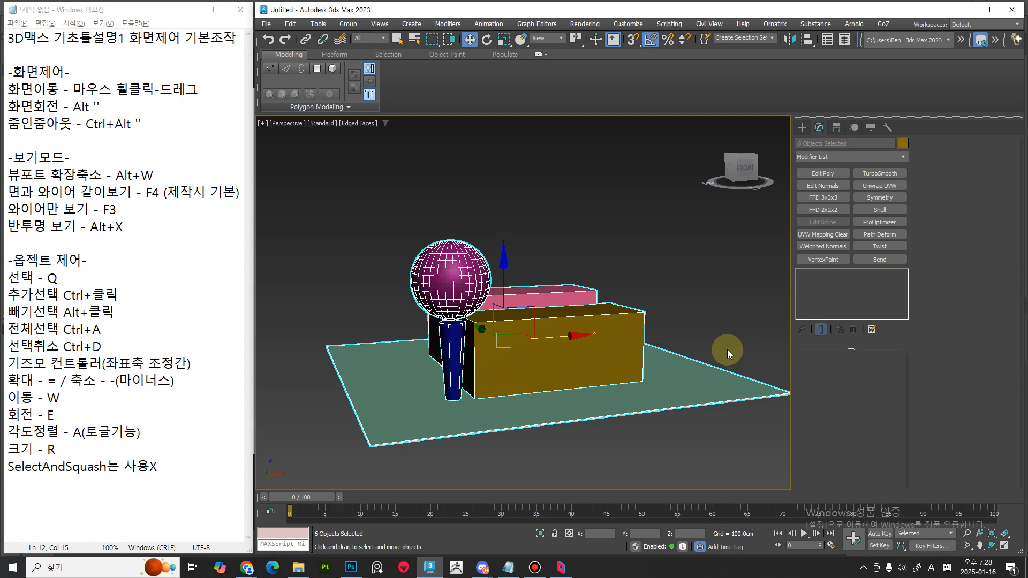
Examine the Perspective viewport's shading, display quality, point-of-view and general options, and reframe the selected objects
{"action": "left_click", "coordinate": [355, 123]}
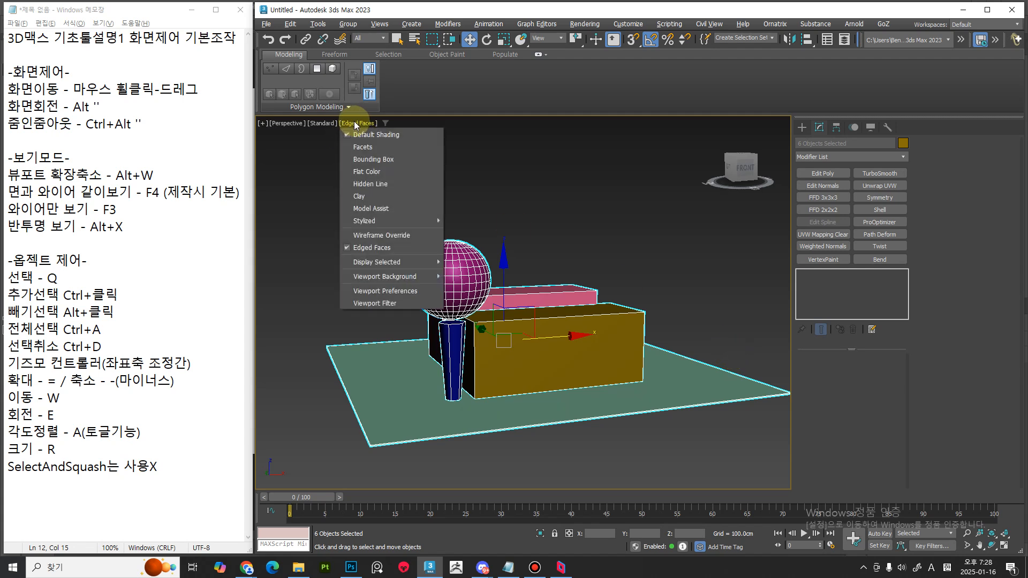
{"action": "left_click", "coordinate": [320, 121]}
{"action": "left_click", "coordinate": [320, 121]}
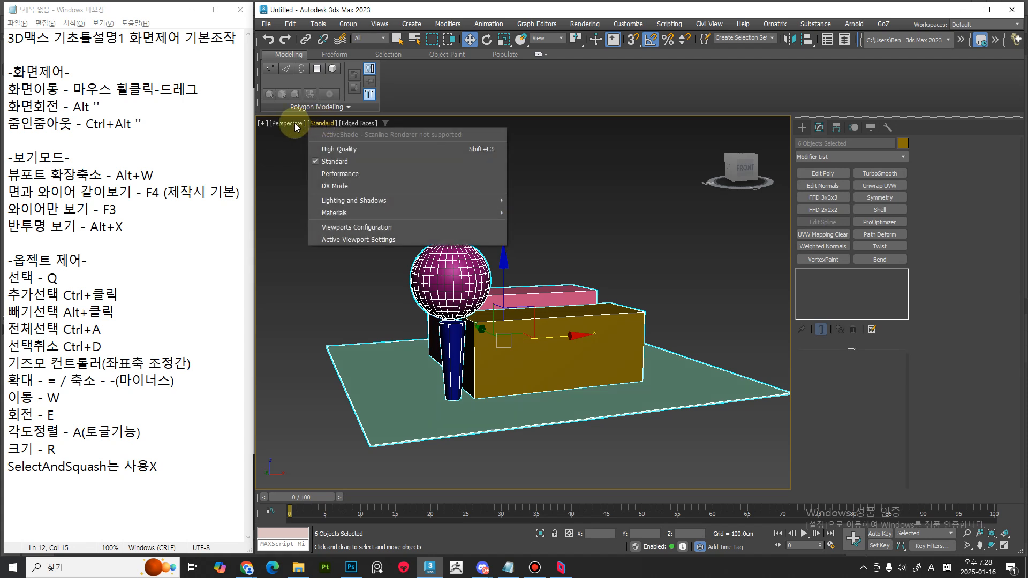
{"action": "left_click", "coordinate": [295, 123]}
{"action": "left_click", "coordinate": [293, 123]}
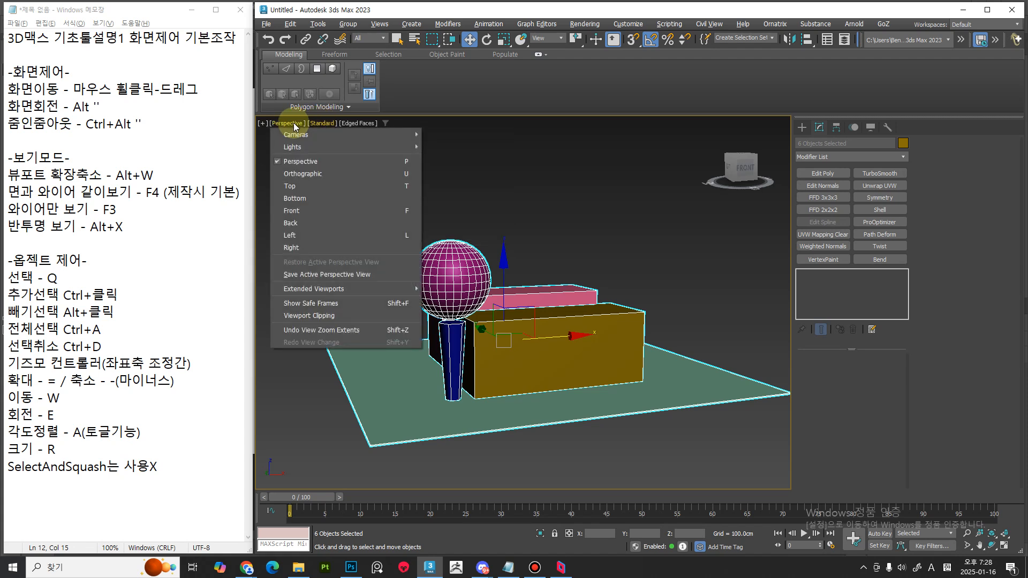
{"action": "mouse_move", "coordinate": [330, 289]}
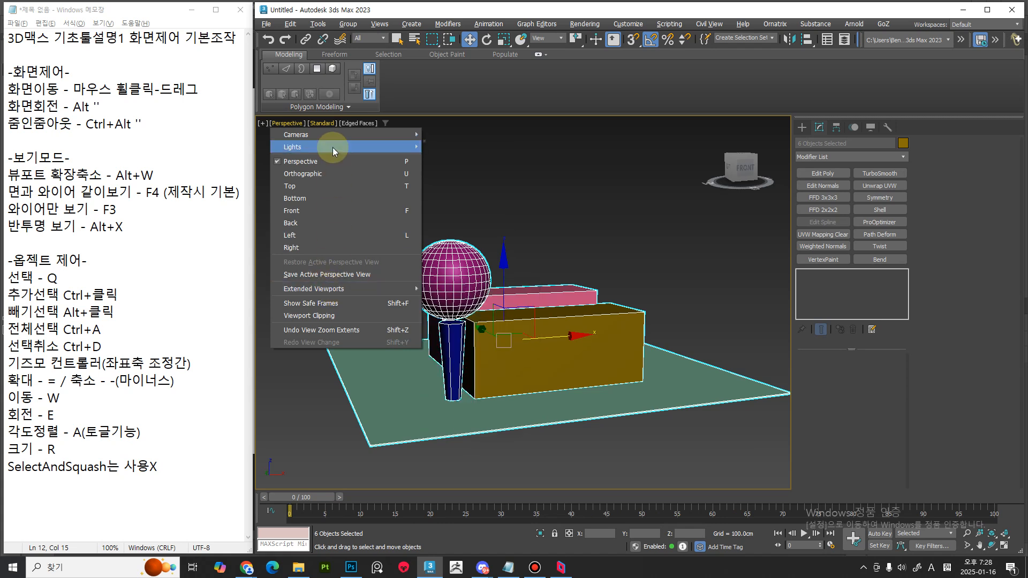
{"action": "left_click", "coordinate": [261, 127]}
{"action": "left_click", "coordinate": [261, 123]}
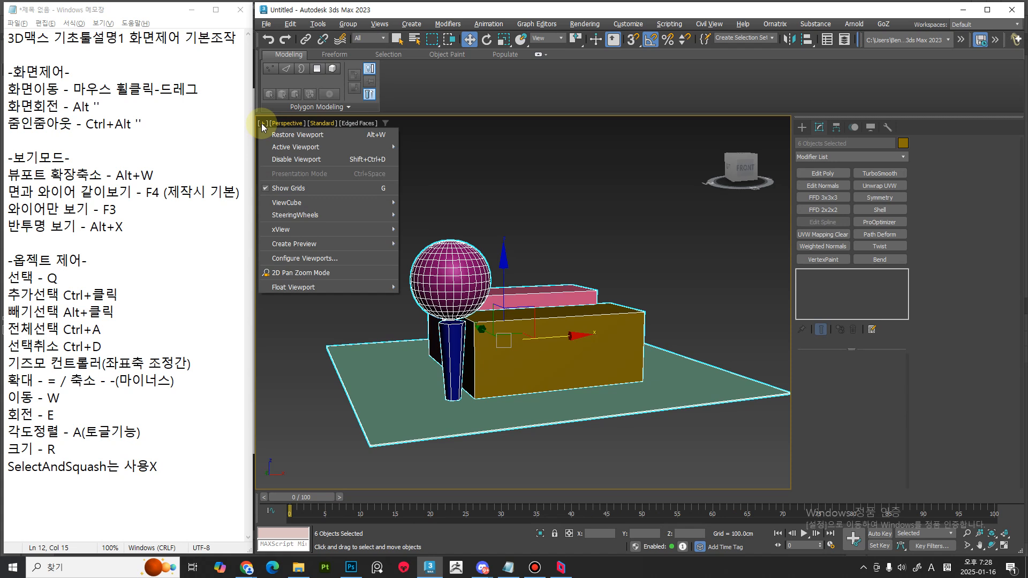
{"action": "mouse_move", "coordinate": [329, 151]}
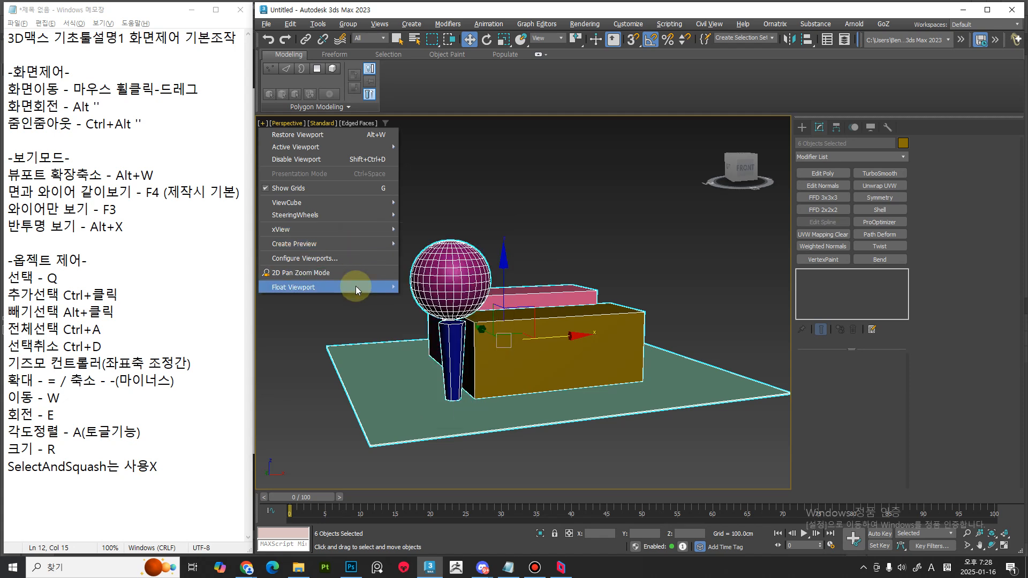
{"action": "mouse_move", "coordinate": [356, 287]}
{"action": "middle_click_drag", "start_coordinate": [355, 346], "coordinate": [479, 339]}
{"action": "key", "text": "z"}
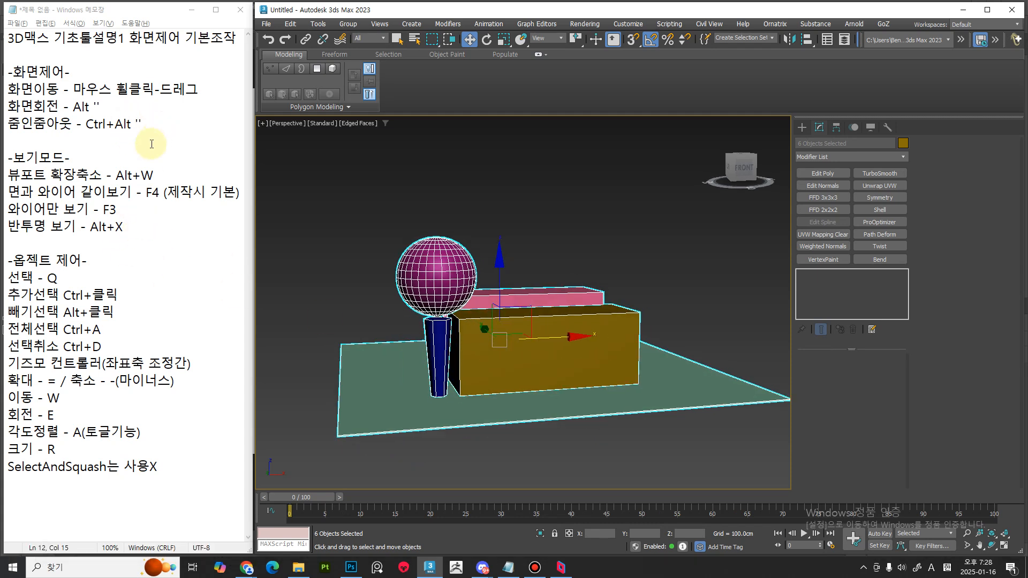
Switch to the Notepad notes and add the line "화면정렬 - Z" below "반투명 보기 - Alt+X"
{"action": "left_click", "coordinate": [149, 237]}
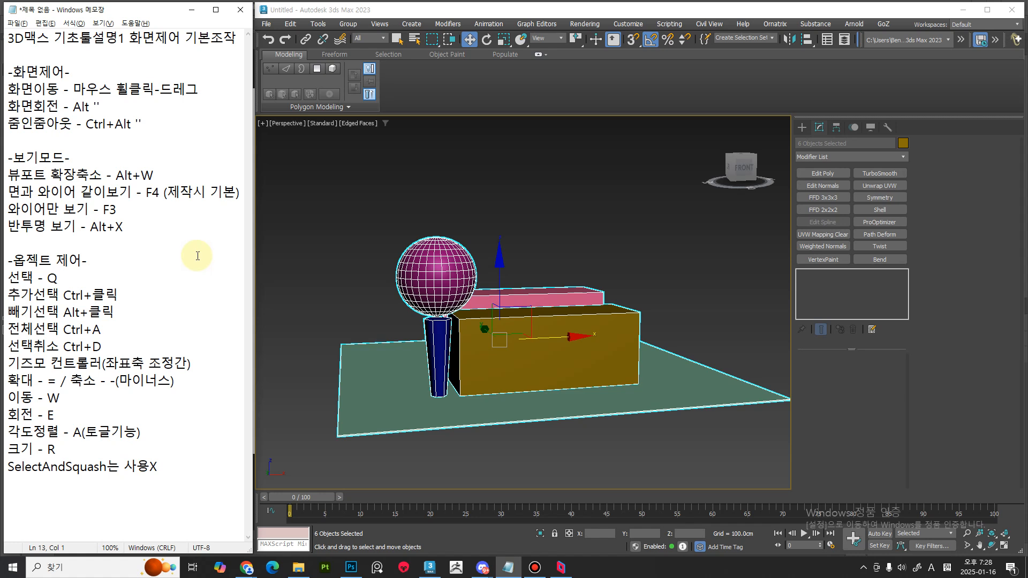
{"action": "key", "text": "Return"}
{"action": "key", "text": "Up"}
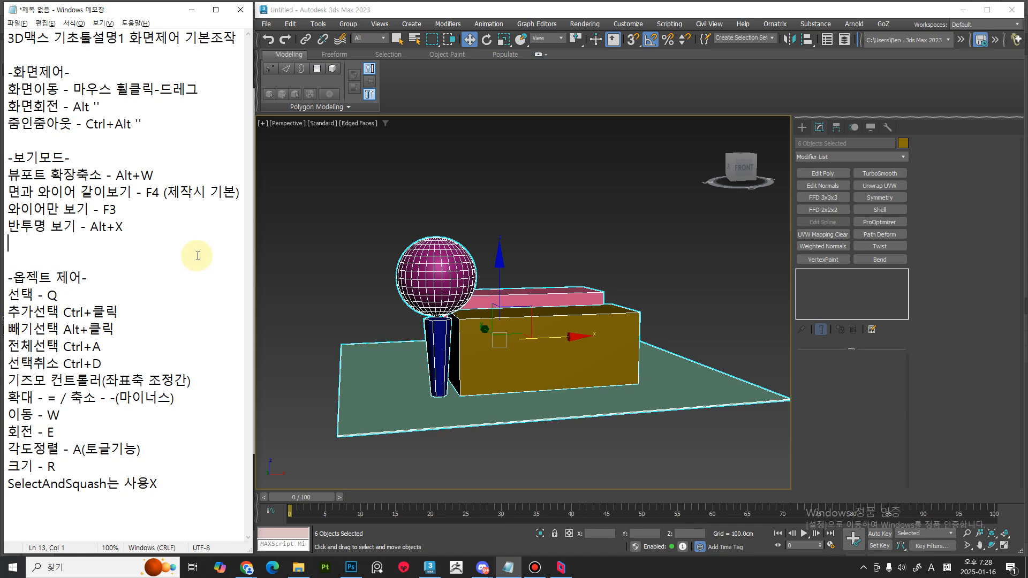
{"action": "type", "text": "선"}
{"action": "key", "text": "BackSpace"}
{"action": "key", "text": "BackSpace"}
{"action": "key", "text": "BackSpace"}
{"action": "type", "text": "선"}
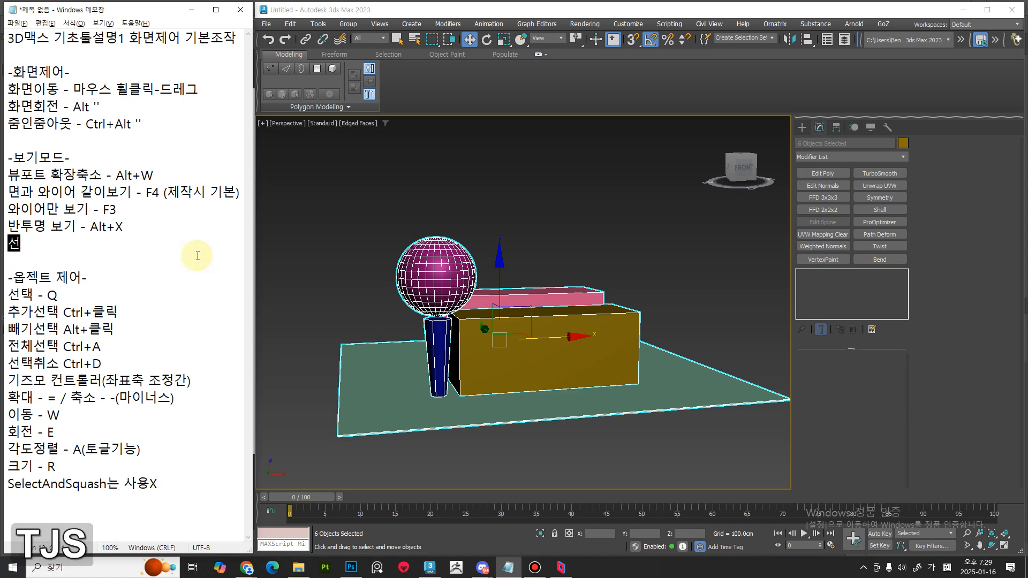
{"action": "type", "text": "택"}
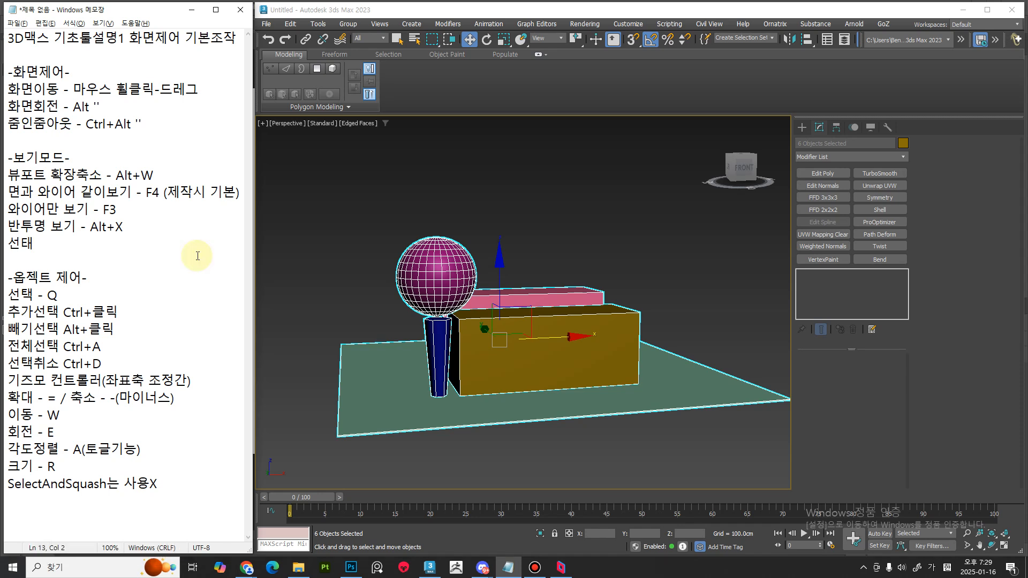
{"action": "key", "text": "BackSpace"}
{"action": "key", "text": "BackSpace"}
{"action": "type", "text": "화면"}
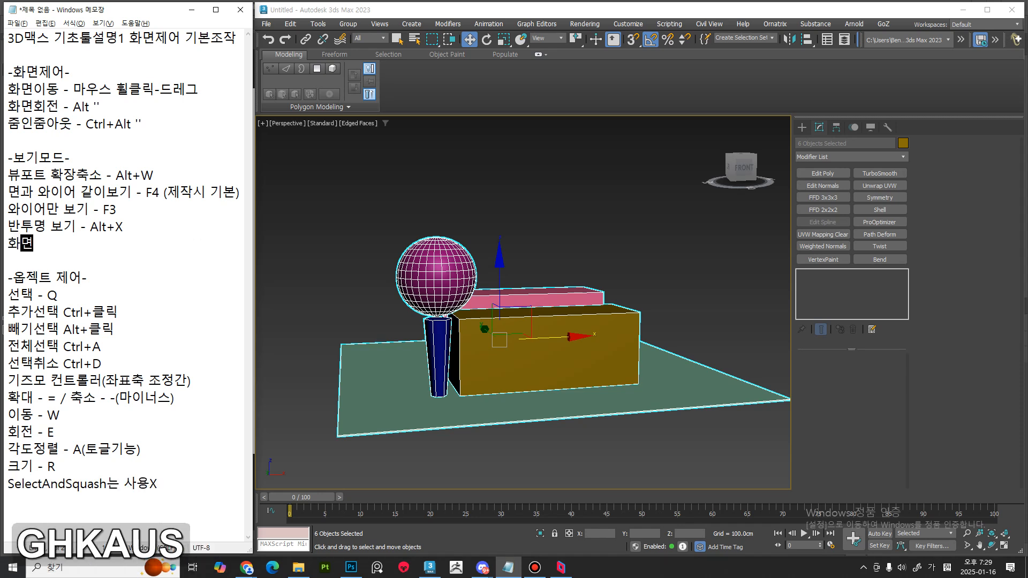
{"action": "type", "text": "정렬 - Z"}
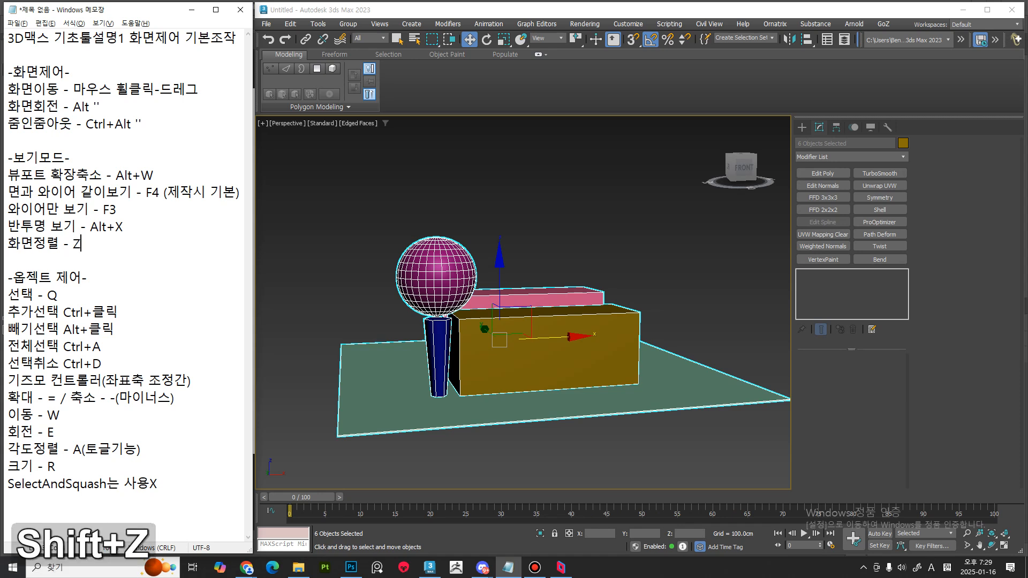
Practise recentring the Perspective view after moving it away, first with all objects selected and again with the selection cleared
{"action": "key", "text": "Left"}
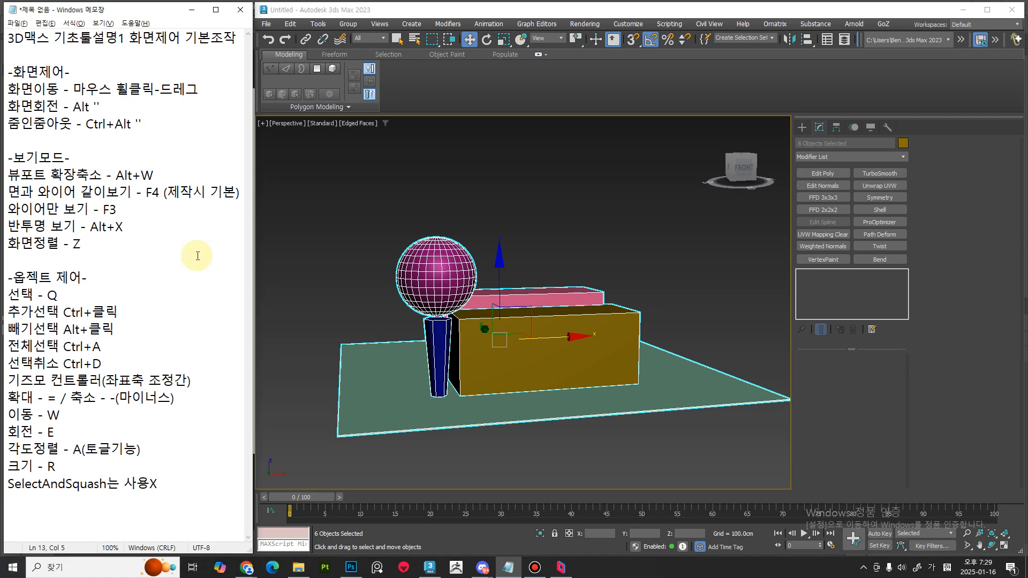
{"action": "middle_click_drag", "start_coordinate": [442, 278], "coordinate": [944, 390]}
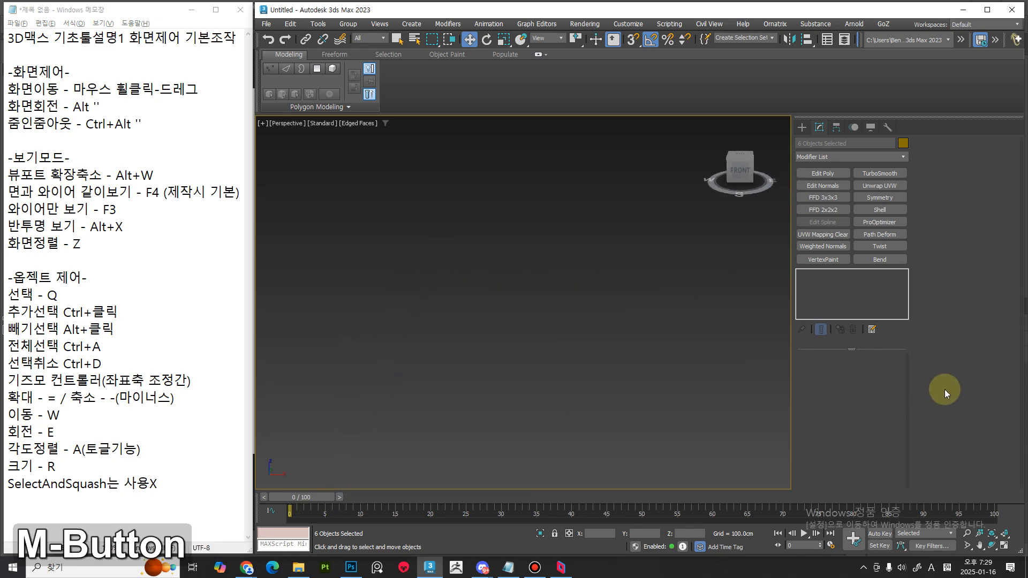
{"action": "middle_click", "coordinate": [658, 328]}
{"action": "key", "text": "z"}
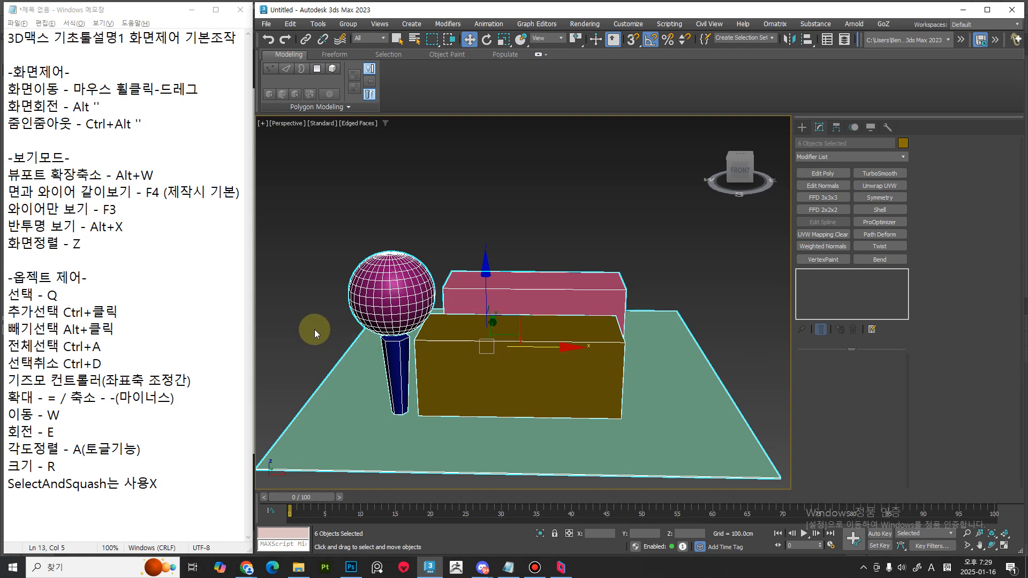
{"action": "middle_click_drag", "start_coordinate": [313, 330], "coordinate": [986, 438]}
{"action": "key", "text": "ctrl+d"}
{"action": "key", "text": "z"}
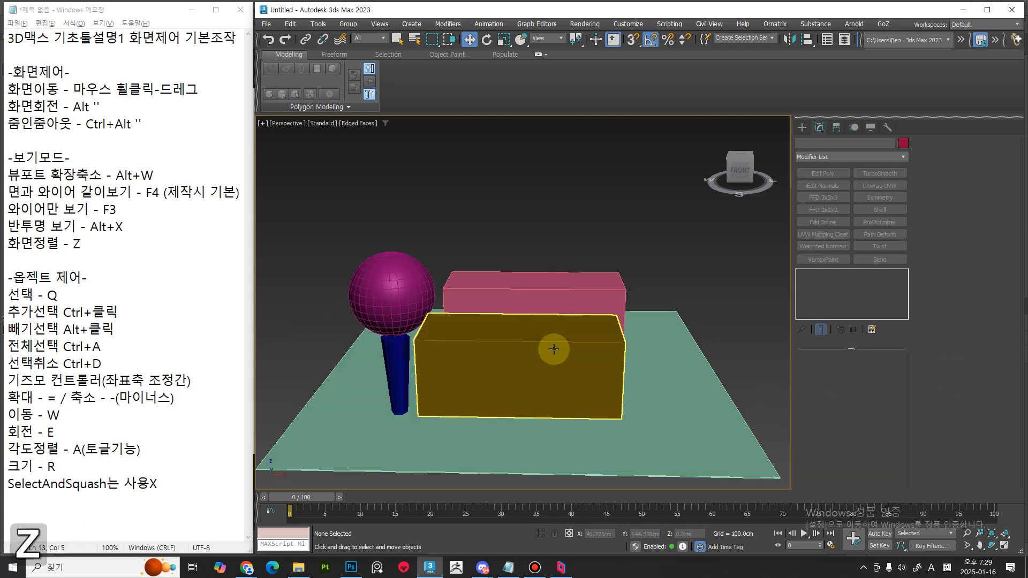
{"action": "middle_click_drag", "start_coordinate": [554, 349], "coordinate": [624, 367]}
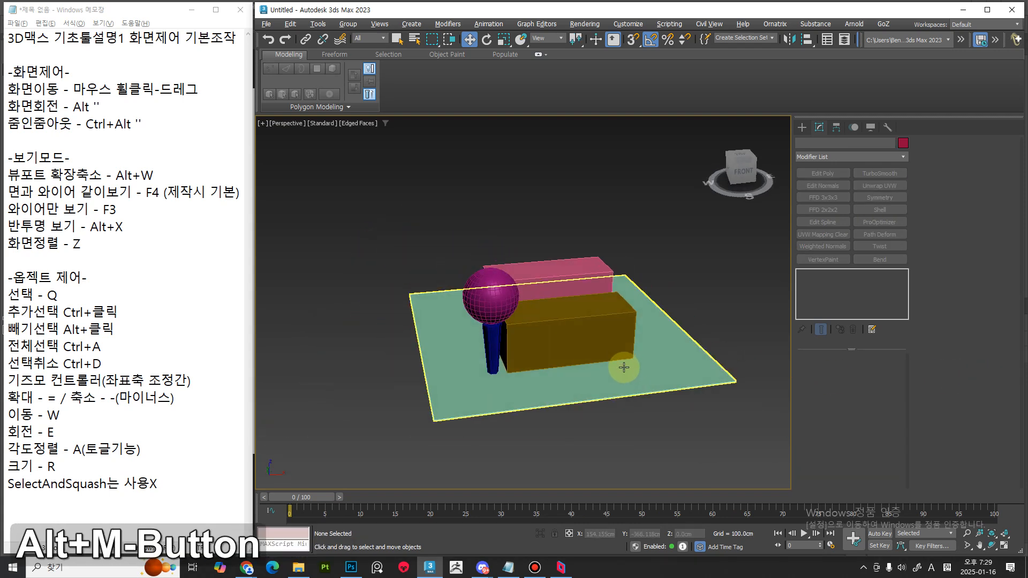
{"action": "key", "text": "z"}
{"action": "middle_click_drag", "start_coordinate": [493, 332], "coordinate": [436, 328]}
{"action": "key", "text": "z"}
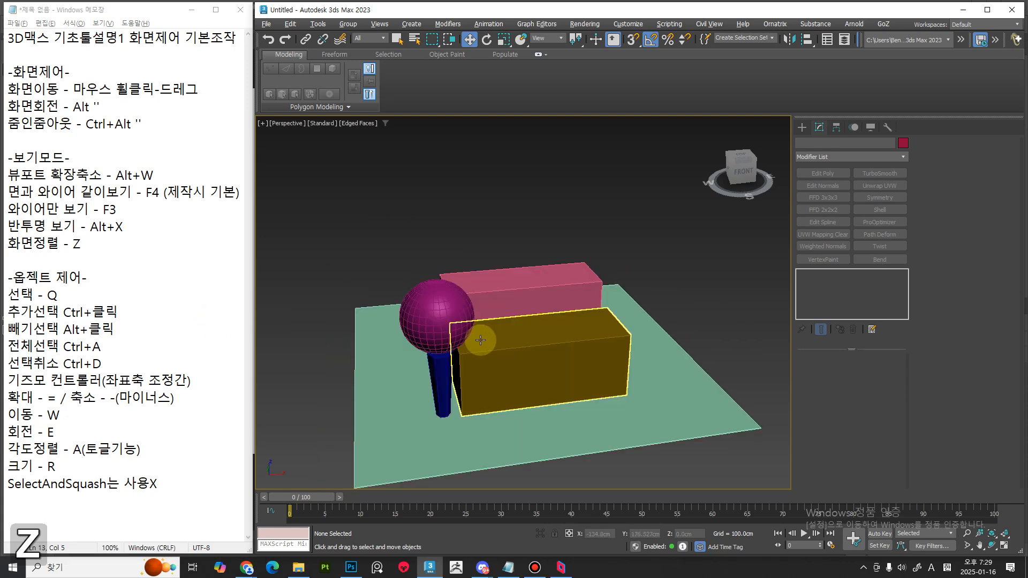
Select the magenta sphere, frame it in the Perspective view and orbit around it
{"action": "left_click", "coordinate": [429, 311]}
{"action": "key", "text": "z"}
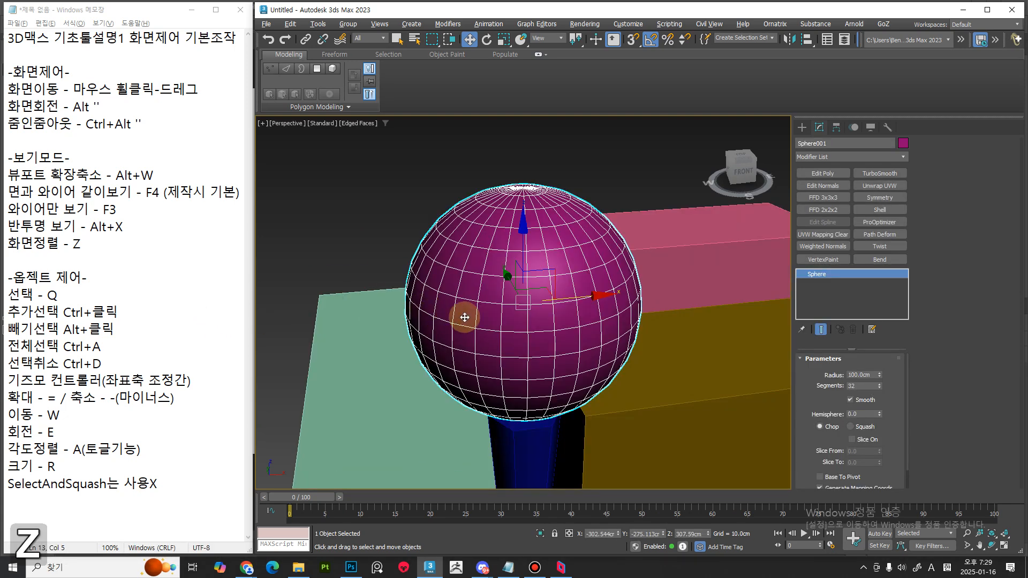
{"action": "middle_click_drag", "start_coordinate": [461, 313], "coordinate": [493, 294], "text": "alt"}
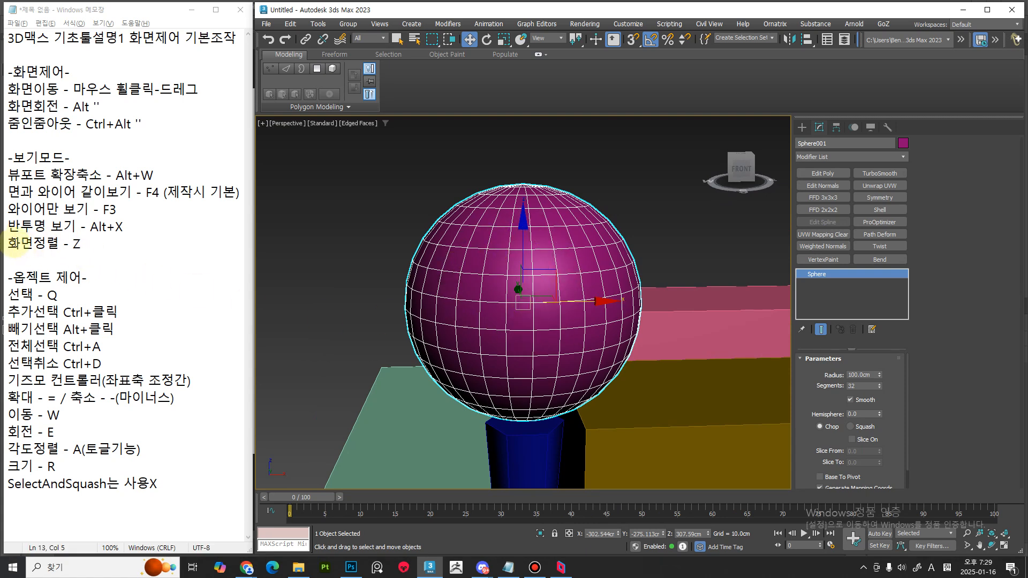
In the Notepad notes, reword the Z shortcut's label as "선택한 옵젝트 중앙정렬", and change it back to "화면정렬"
{"action": "left_click_drag", "start_coordinate": [59, 244], "coordinate": [8, 243]}
{"action": "type", "text": "tjs"}
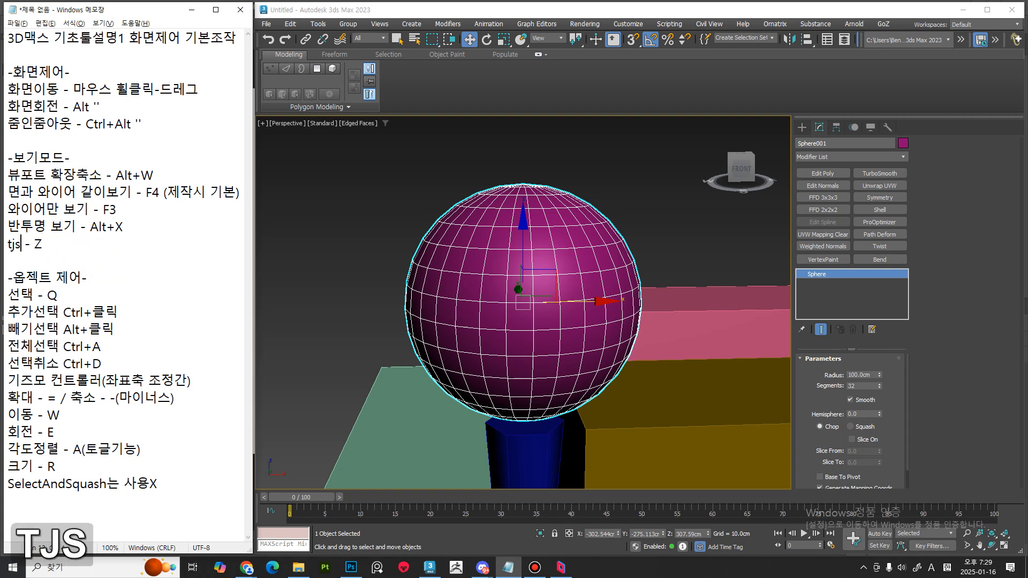
{"action": "key", "text": "BackSpace"}
{"action": "type", "text": "선택한 옵젝"}
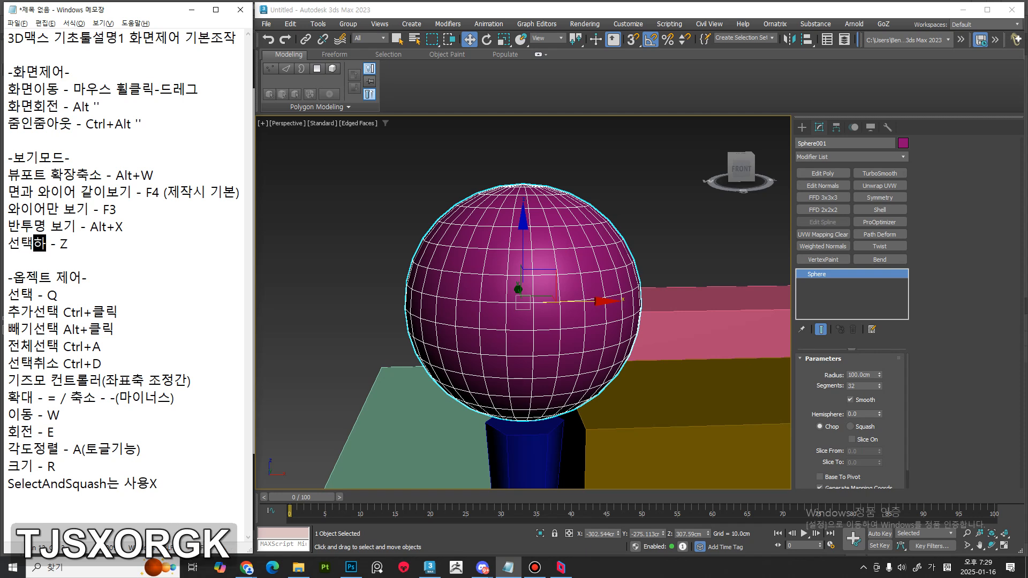
{"action": "type", "text": "트 중앙정ㄹ"}
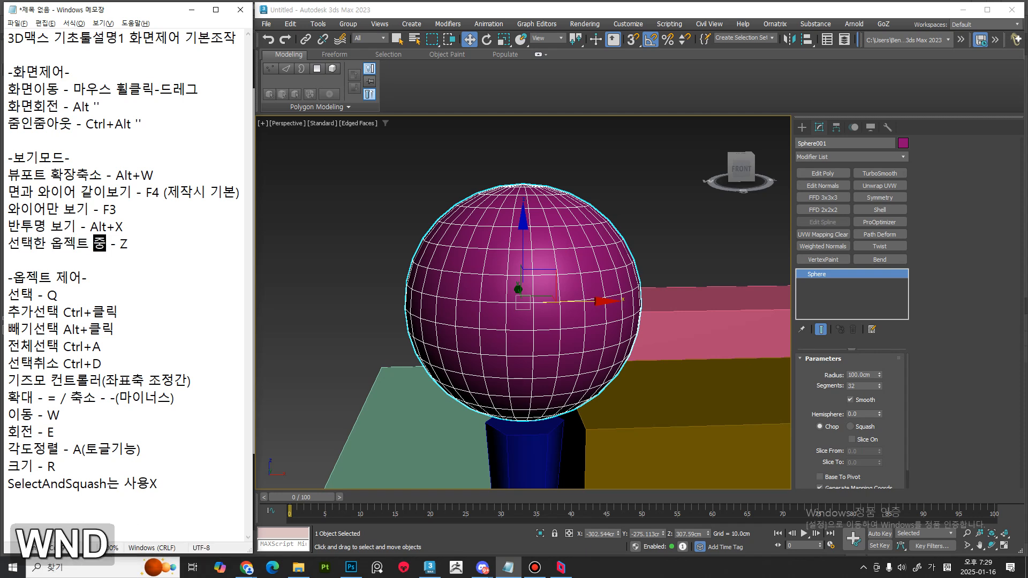
{"action": "key", "text": "BackSpace"}
{"action": "type", "text": "렬"}
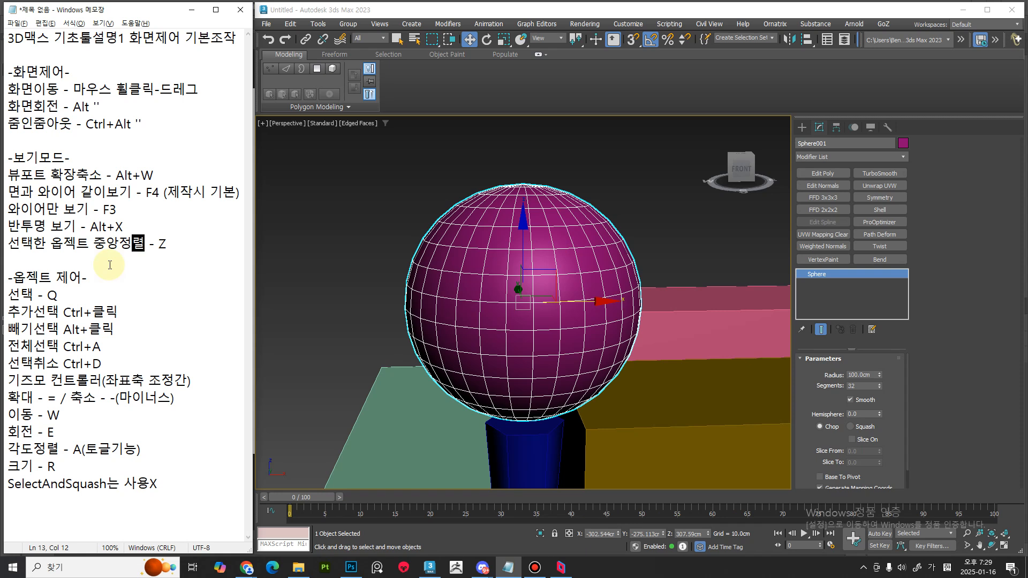
{"action": "key", "text": "shift+Home"}
{"action": "type", "text": "화면"}
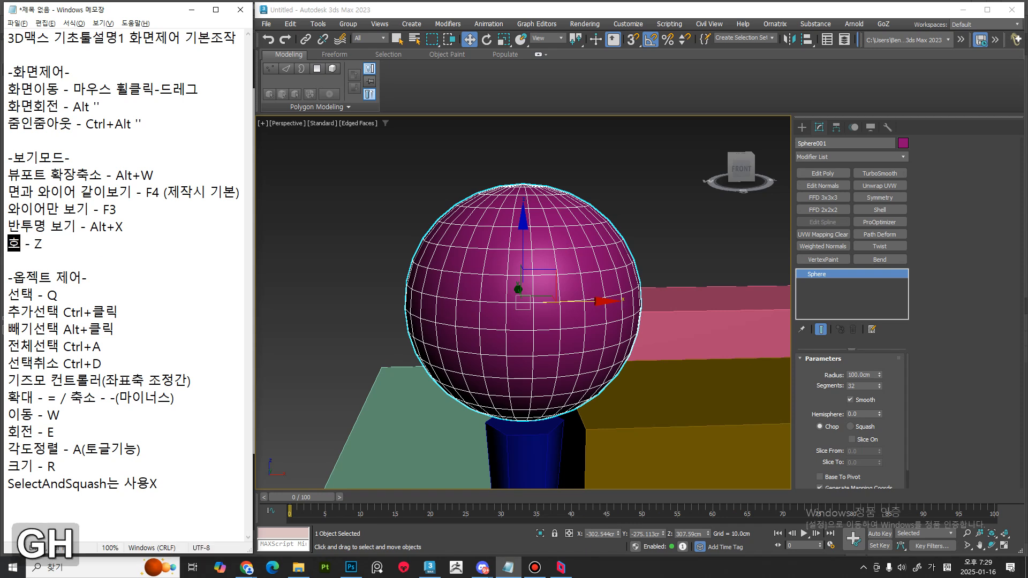
{"action": "type", "text": "정렬"}
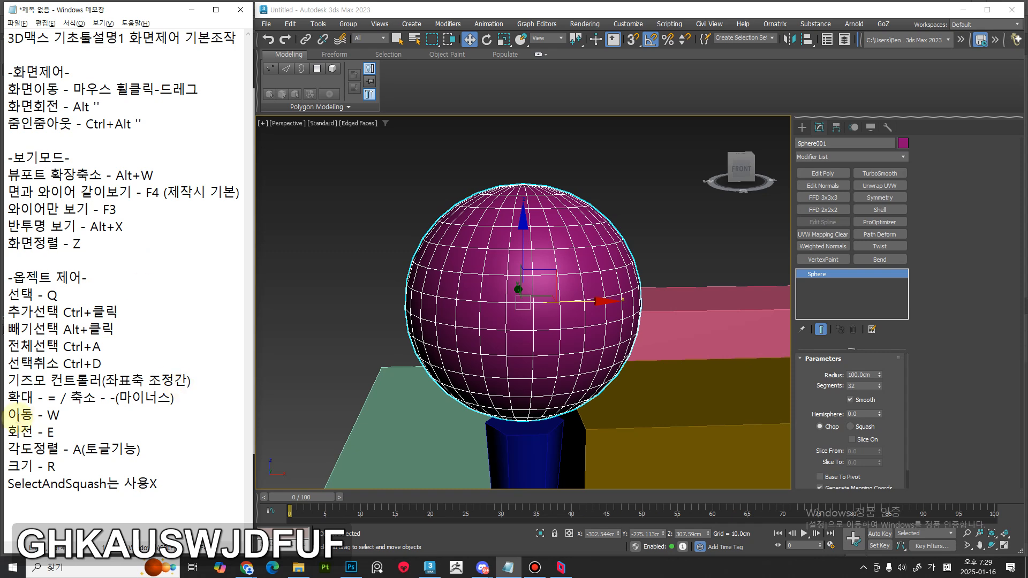
{"action": "left_click_drag", "start_coordinate": [180, 274], "coordinate": [170, 270]}
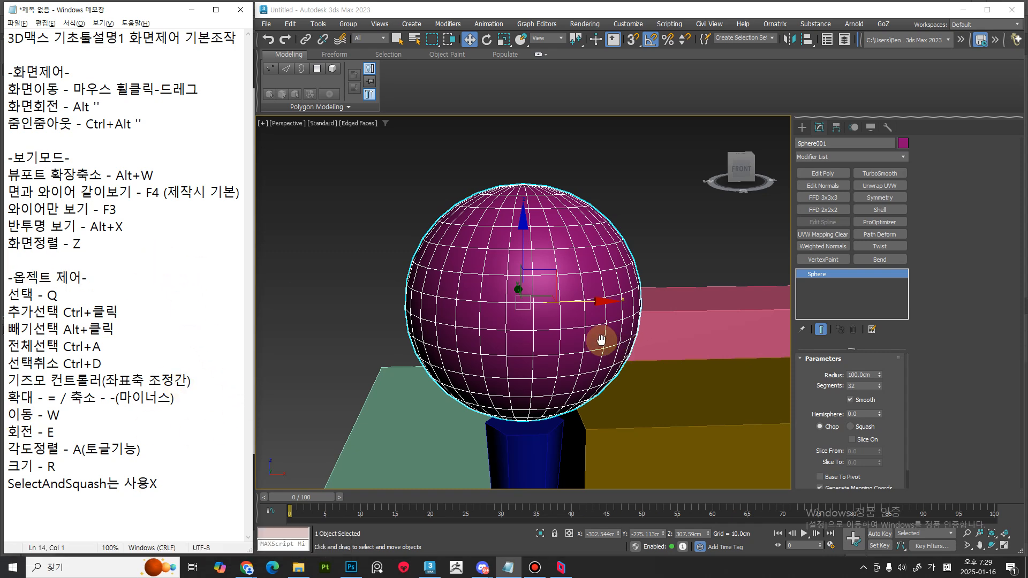
Switch back to 3ds Max, select the brown box in front and convert it to an Editable Poly
{"action": "middle_click_drag", "start_coordinate": [601, 342], "coordinate": [555, 305]}
{"action": "scroll", "coordinate": [556, 305], "scroll_direction": "down", "scroll_amount": 5}
{"action": "middle_click_drag", "start_coordinate": [641, 358], "coordinate": [597, 396]}
{"action": "middle_click_drag", "start_coordinate": [597, 396], "coordinate": [574, 332]}
{"action": "left_click", "coordinate": [606, 368]}
{"action": "key", "text": "z"}
{"action": "left_click", "coordinate": [608, 316]}
{"action": "mouse_move", "coordinate": [574, 331]}
{"action": "middle_mouse_down"}
{"action": "mouse_move", "coordinate": [565, 358]}
{"action": "mouse_move", "coordinate": [572, 319]}
{"action": "middle_mouse_up"}
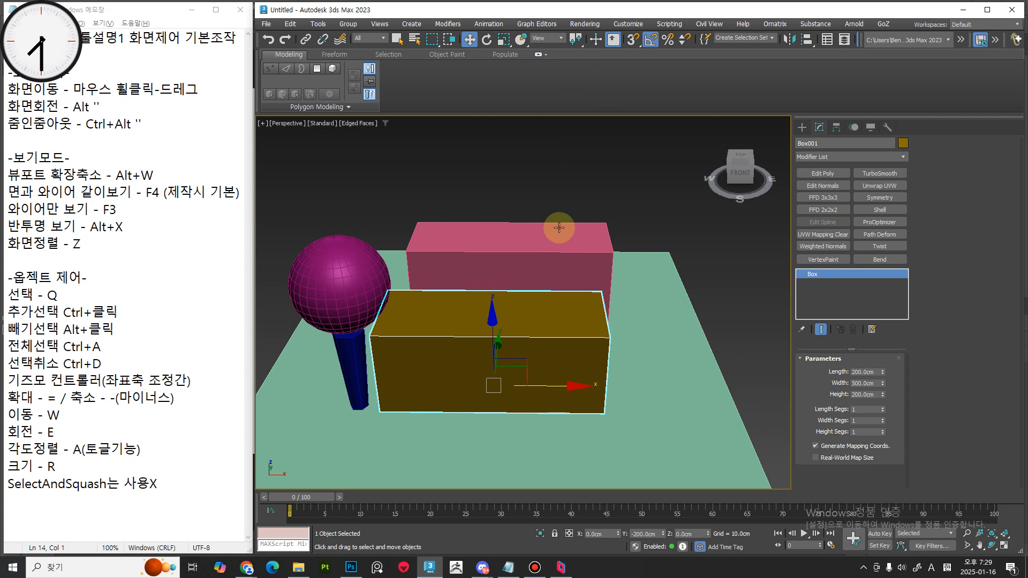
{"action": "right_click", "coordinate": [509, 325]}
{"action": "left_click", "coordinate": [640, 476]}
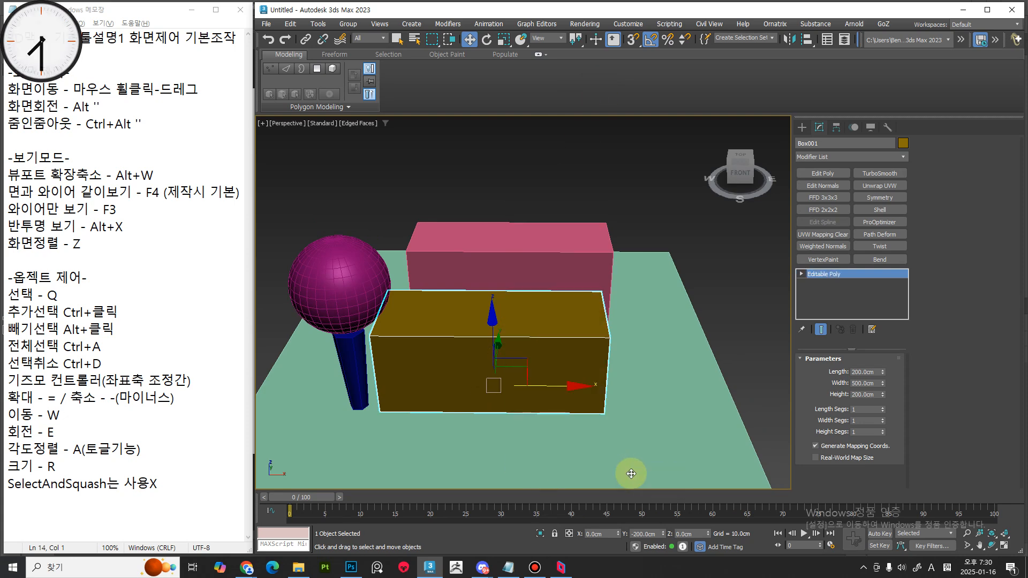
Add four Swift Loop edge loops to the brown box: two crosswise near its right end, one along the top and one along the side
{"action": "left_click", "coordinate": [633, 73]}
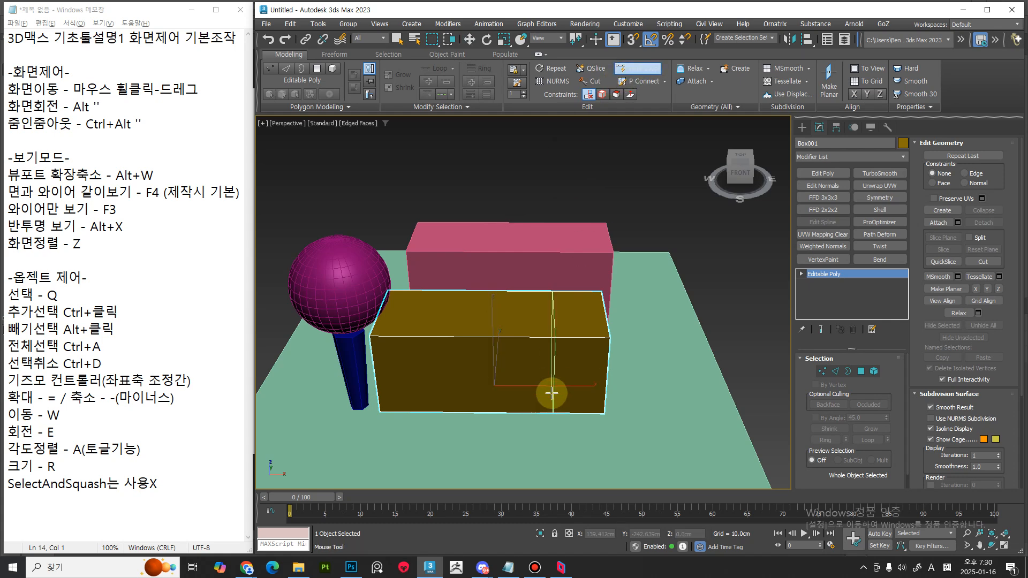
{"action": "left_click", "coordinate": [529, 362]}
{"action": "left_click", "coordinate": [567, 361]}
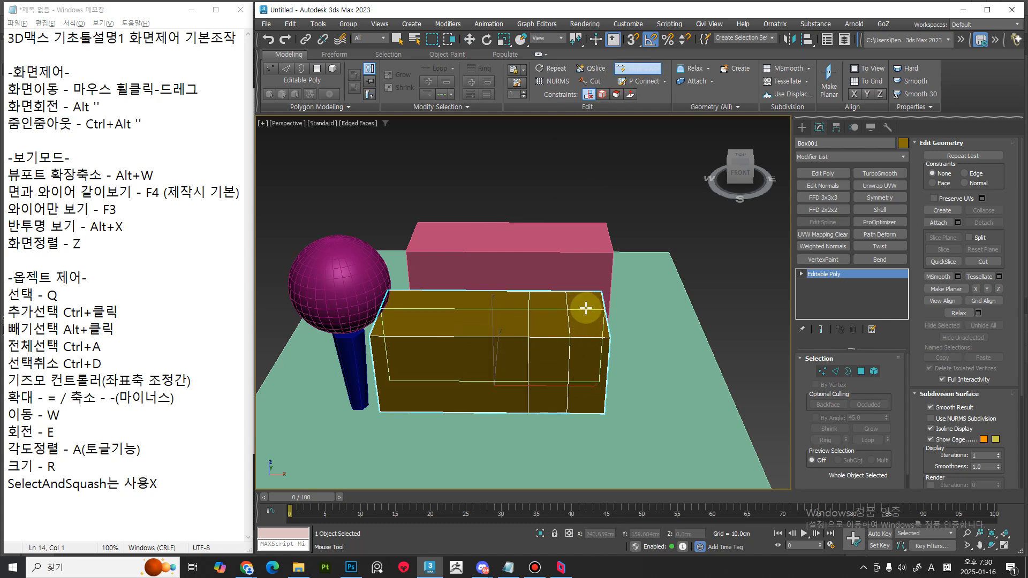
{"action": "left_click", "coordinate": [586, 307]}
{"action": "left_click", "coordinate": [574, 378]}
Select the front corner polygon on the brown box's top at its right end and frame it in the view
{"action": "key", "text": "q"}
{"action": "key", "text": "1"}
{"action": "key", "text": "4"}
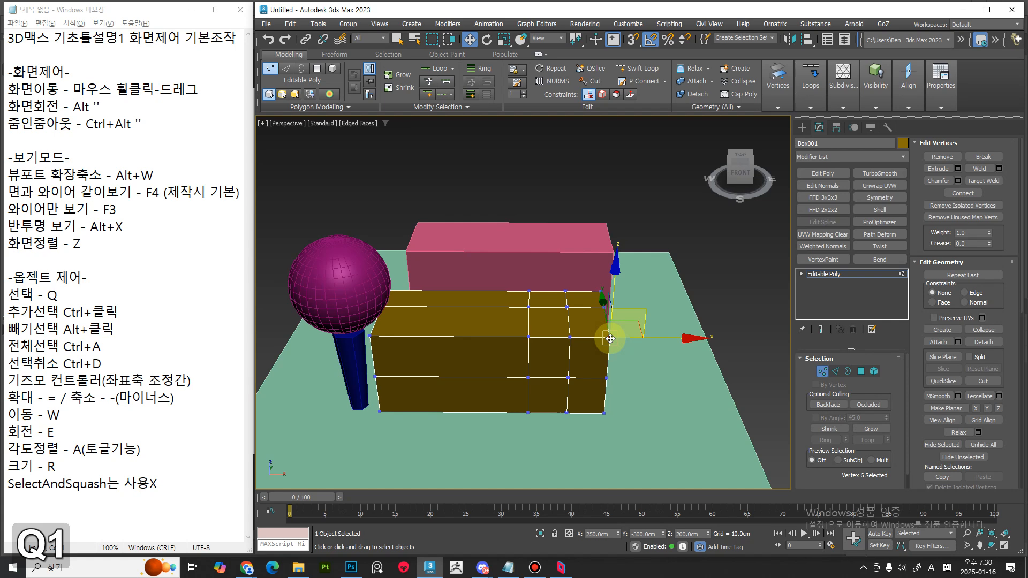
{"action": "left_click", "coordinate": [585, 330]}
{"action": "middle_click_drag", "start_coordinate": [584, 342], "coordinate": [582, 343], "text": "alt"}
{"action": "key", "text": "z"}
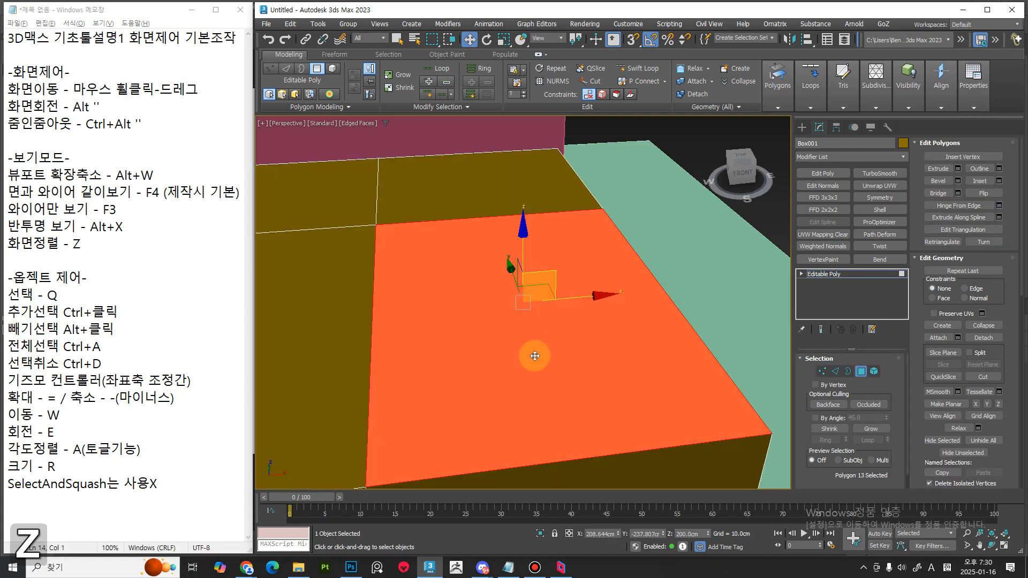
{"action": "middle_click_drag", "start_coordinate": [523, 347], "coordinate": [488, 337]}
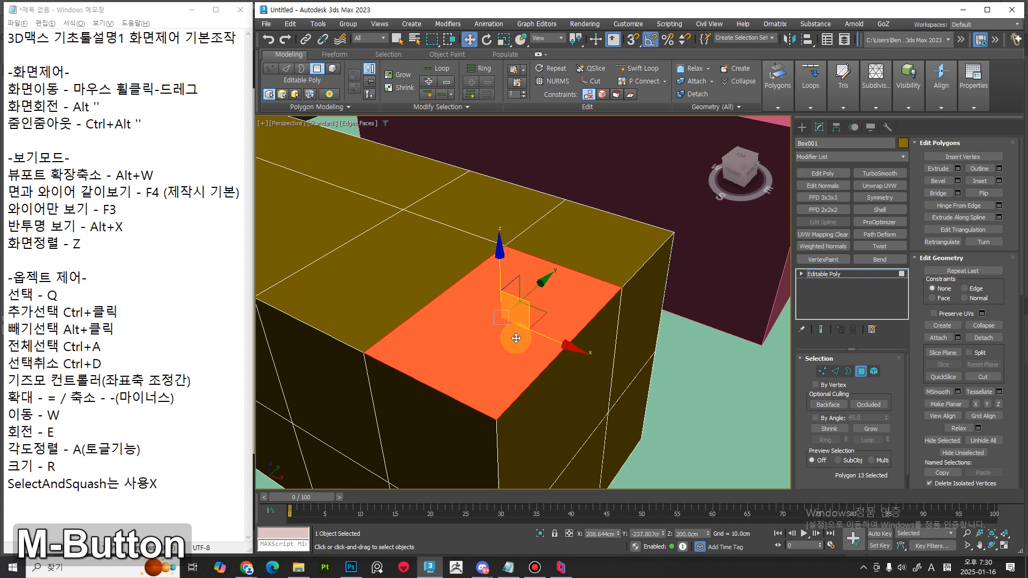
Inset the selected corner polygon by scaling it inward with new edges, and extrude it down into the box as a recess
{"action": "key", "text": "e"}
{"action": "key", "text": "r"}
{"action": "mouse_move", "coordinate": [497, 326]}
{"action": "left_mouse_down", "text": "shift"}
{"action": "mouse_move", "coordinate": [504, 355]}
{"action": "mouse_move", "coordinate": [504, 337]}
{"action": "left_mouse_up", "text": "shift"}
{"action": "key", "text": "w"}
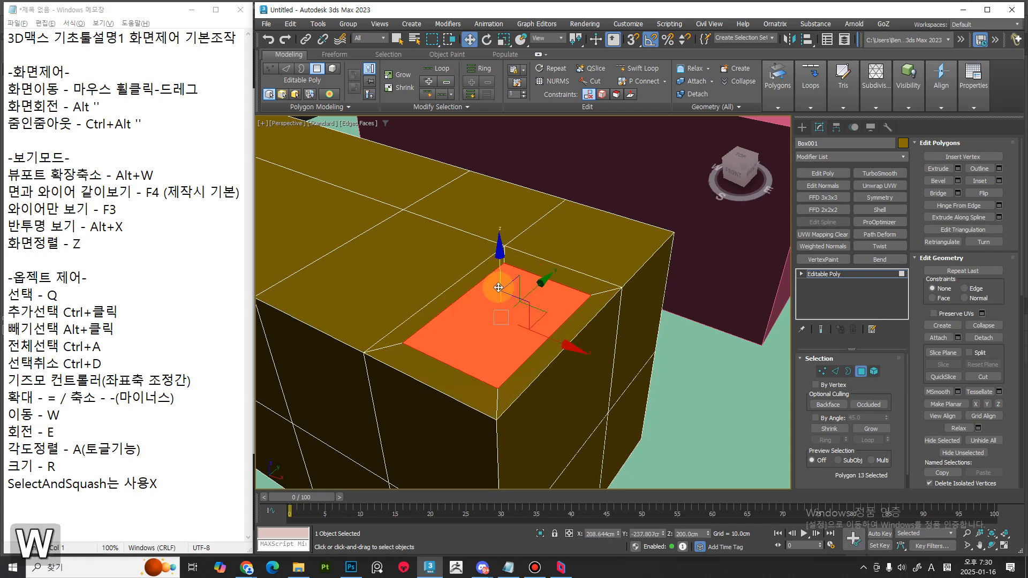
{"action": "left_click_drag", "start_coordinate": [499, 288], "coordinate": [541, 380], "text": "shift"}
{"action": "middle_click_drag", "start_coordinate": [541, 379], "coordinate": [511, 290], "text": "alt"}
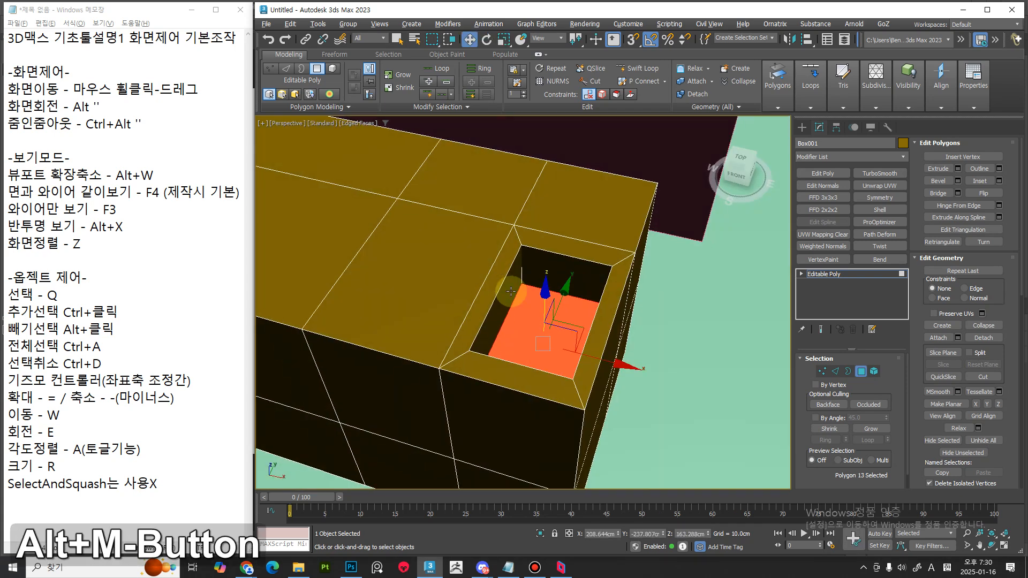
{"action": "middle_click_drag", "start_coordinate": [479, 343], "coordinate": [445, 337]}
{"action": "middle_click_drag", "start_coordinate": [495, 316], "coordinate": [542, 321], "text": "ctrl+alt"}
Inset the recess floor and extrude the inner polygon up past the box's top as a small block, and clear the polygon selection
{"action": "key", "text": "e"}
{"action": "key", "text": "r"}
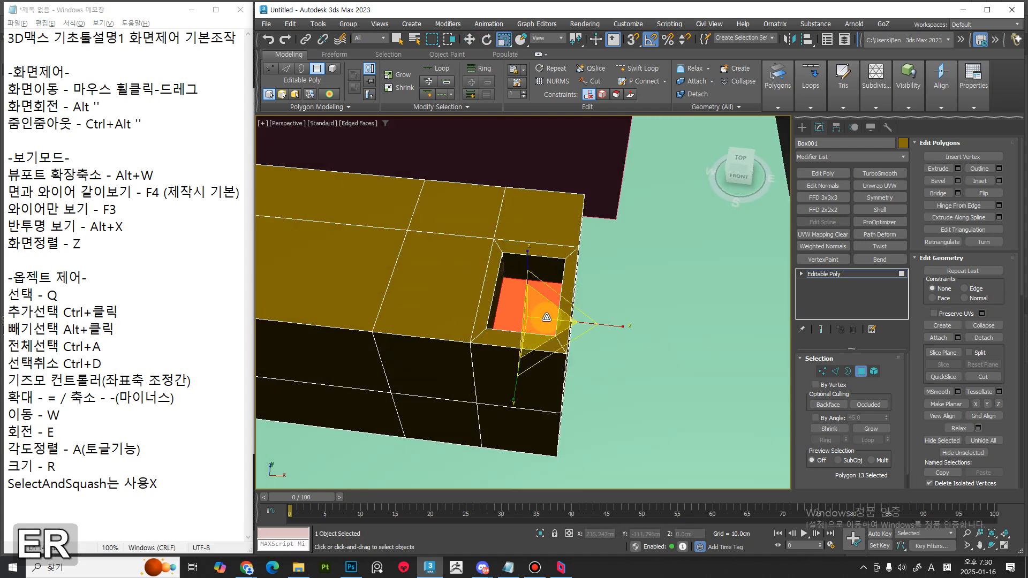
{"action": "left_click_drag", "start_coordinate": [547, 317], "coordinate": [542, 347], "text": "shift"}
{"action": "key", "text": "w"}
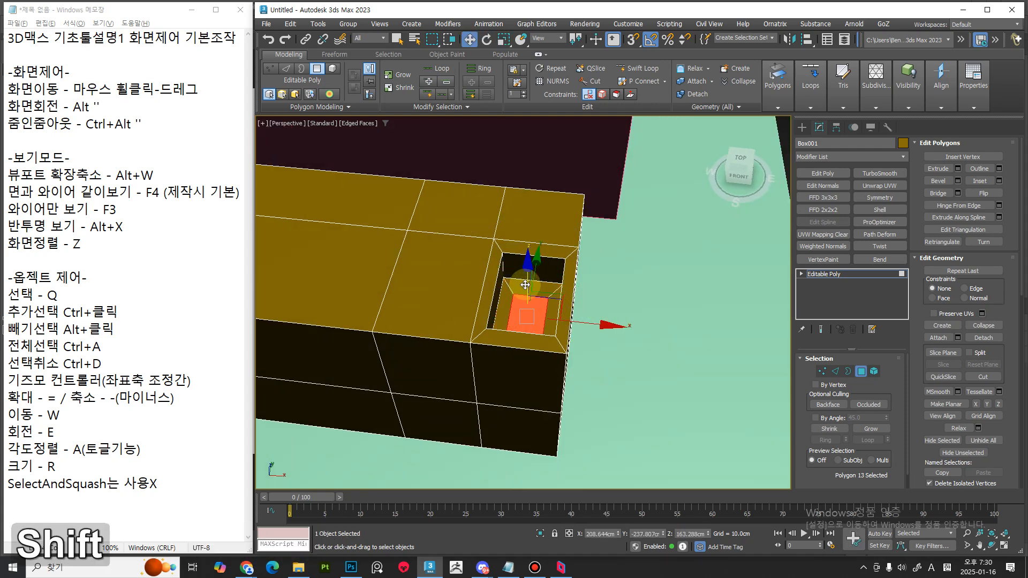
{"action": "left_click_drag", "start_coordinate": [522, 218], "coordinate": [522, 224], "text": "shift"}
{"action": "middle_click_drag", "start_coordinate": [530, 375], "coordinate": [573, 354], "text": "alt"}
{"action": "middle_click_drag", "start_coordinate": [574, 353], "coordinate": [559, 436]}
{"action": "left_click_drag", "start_coordinate": [528, 235], "coordinate": [530, 248]}
{"action": "left_click", "coordinate": [682, 264]}
Leave polygon editing on the brown box and select the magenta sphere
{"action": "middle_click_drag", "start_coordinate": [523, 384], "coordinate": [612, 379], "text": "ctrl+alt"}
{"action": "middle_click_drag", "start_coordinate": [490, 360], "coordinate": [566, 345]}
{"action": "left_click", "coordinate": [84, 242]}
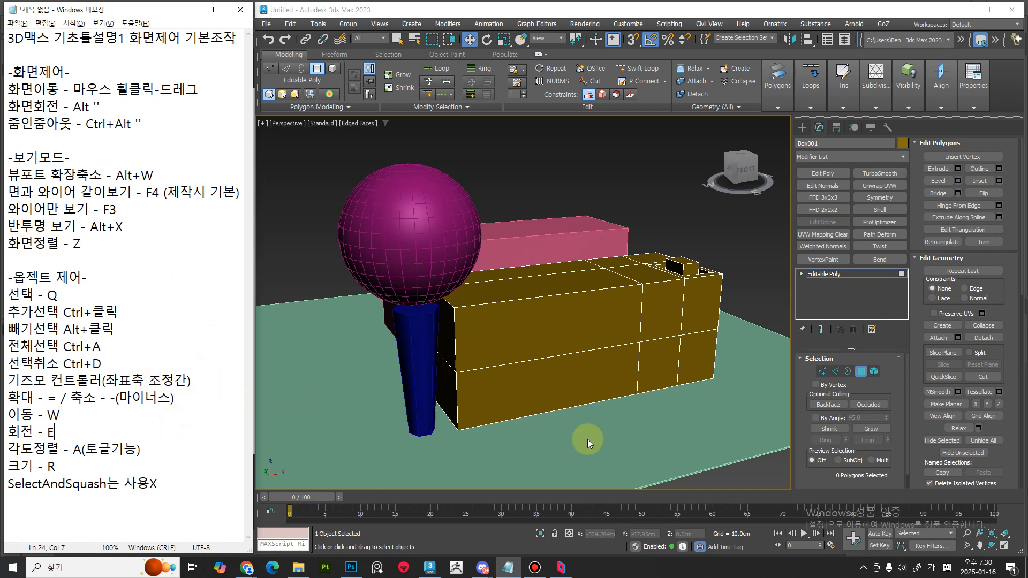
{"action": "middle_click_drag", "start_coordinate": [588, 443], "coordinate": [888, 371]}
{"action": "left_click", "coordinate": [863, 375]}
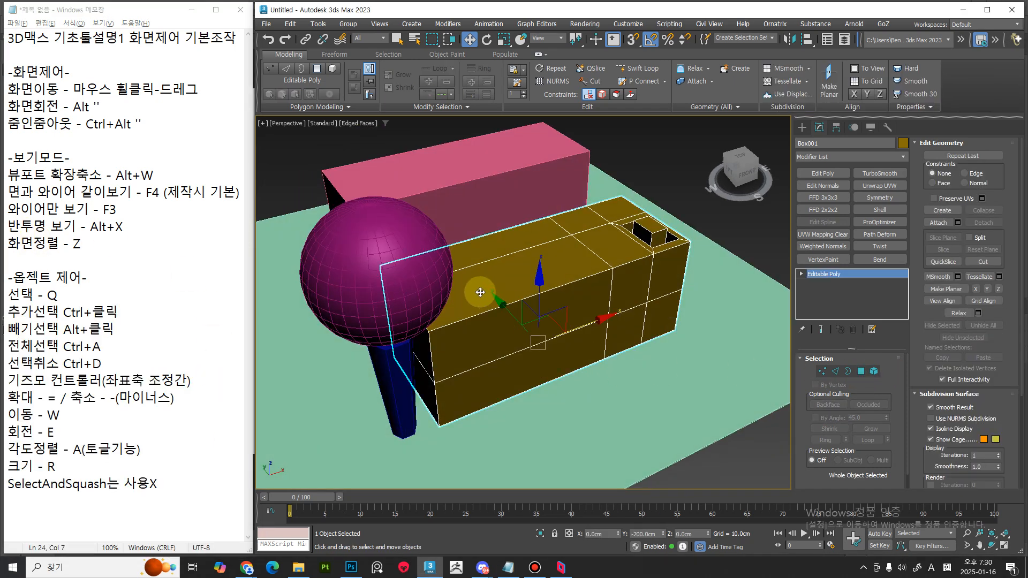
{"action": "left_click", "coordinate": [364, 272]}
{"action": "middle_click_drag", "start_coordinate": [405, 332], "coordinate": [557, 321], "text": "alt"}
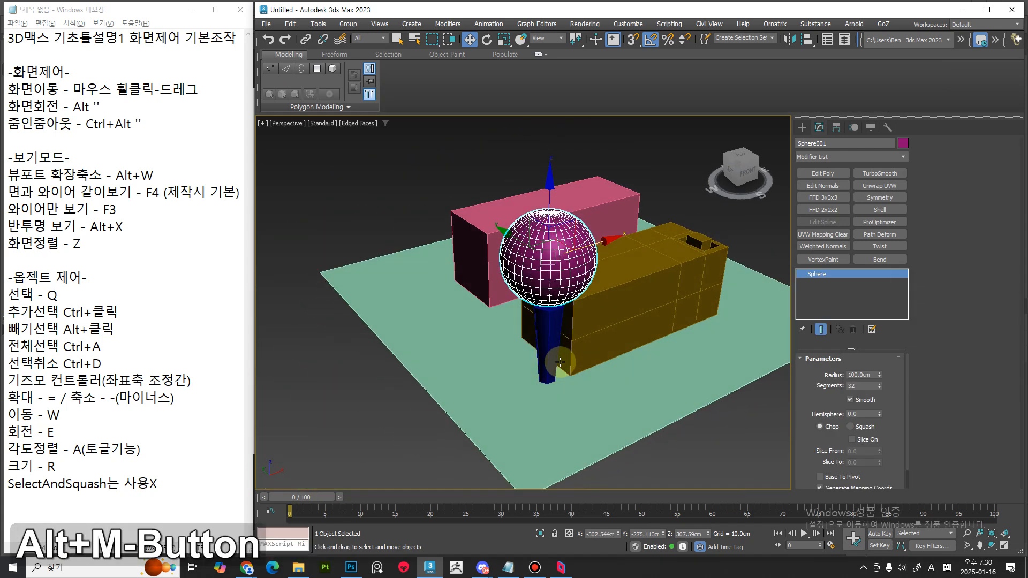
Create a GeoSphere with a radius of about 97 cm on the plane in front of the blue column
{"action": "left_click", "coordinate": [800, 132]}
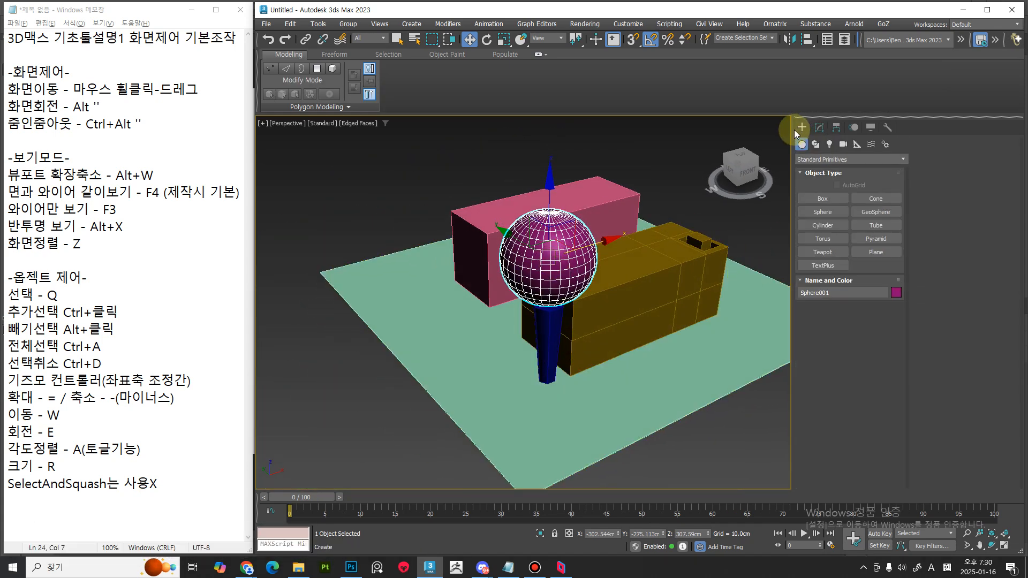
{"action": "middle_click_drag", "start_coordinate": [638, 316], "coordinate": [602, 328]}
{"action": "left_click", "coordinate": [889, 213]}
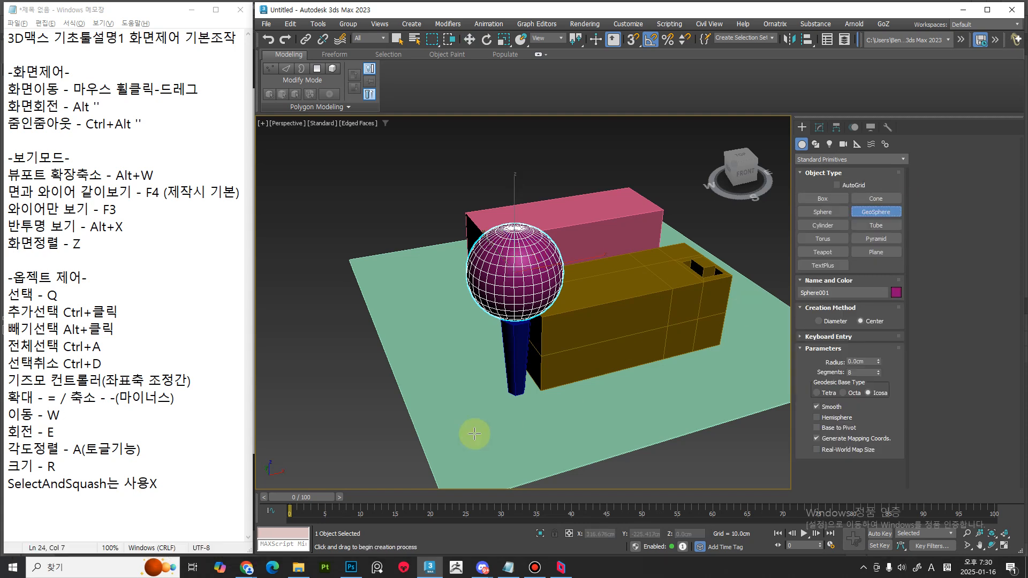
{"action": "left_click_drag", "start_coordinate": [470, 392], "coordinate": [491, 428]}
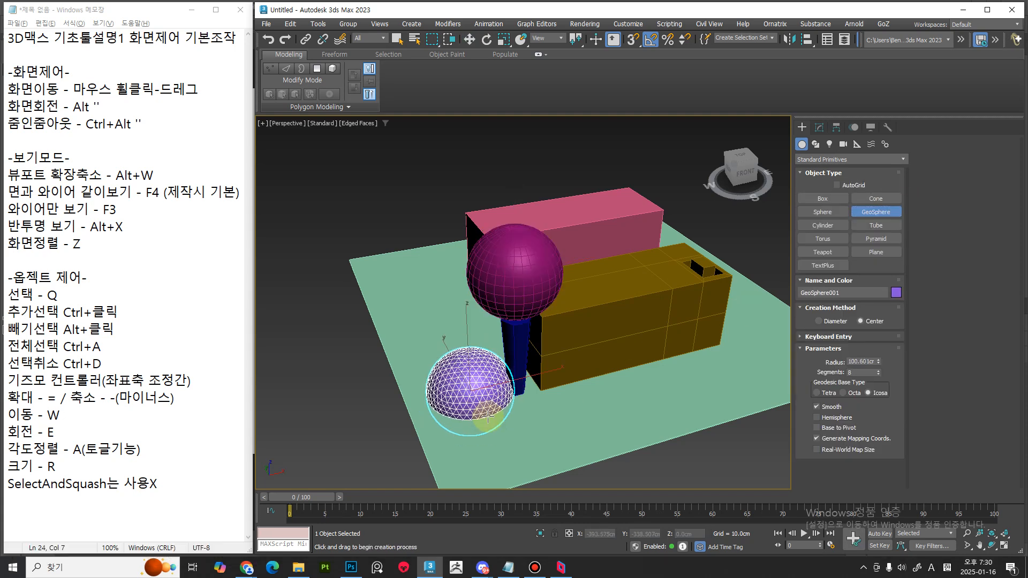
Move the GeoSphere up beside the magenta sphere, to about X -499, Y -284, Z 309 cm
{"action": "key", "text": "w"}
{"action": "middle_click_drag", "start_coordinate": [491, 415], "coordinate": [491, 370], "text": "alt"}
{"action": "left_click_drag", "start_coordinate": [499, 347], "coordinate": [460, 229]}
{"action": "middle_click_drag", "start_coordinate": [514, 329], "coordinate": [500, 405], "text": "alt"}
{"action": "left_click_drag", "start_coordinate": [451, 226], "coordinate": [451, 245]}
{"action": "middle_click_drag", "start_coordinate": [451, 244], "coordinate": [439, 302], "text": "alt"}
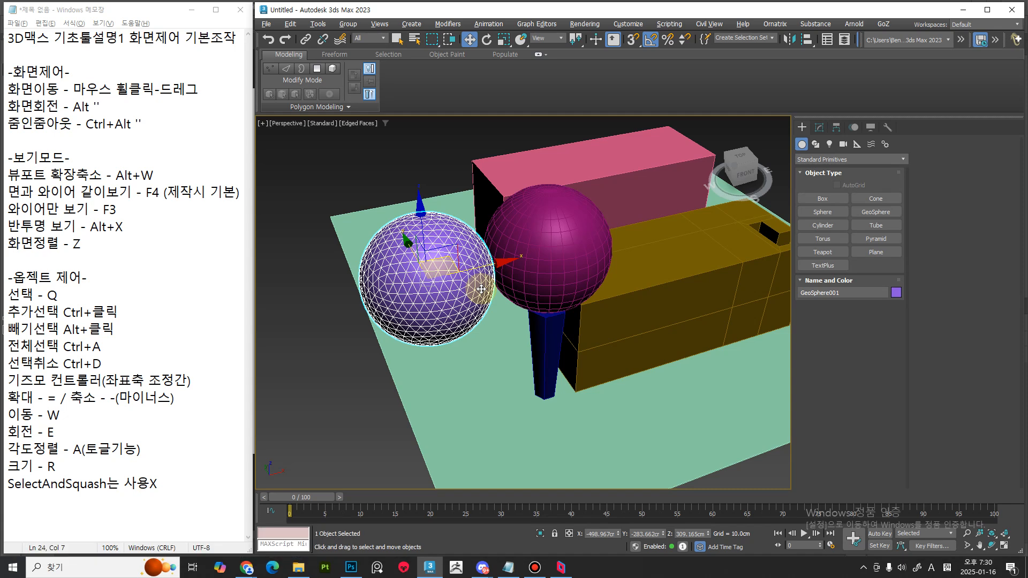
Reduce the GeoSphere's segments to 1
{"action": "left_click", "coordinate": [819, 129]}
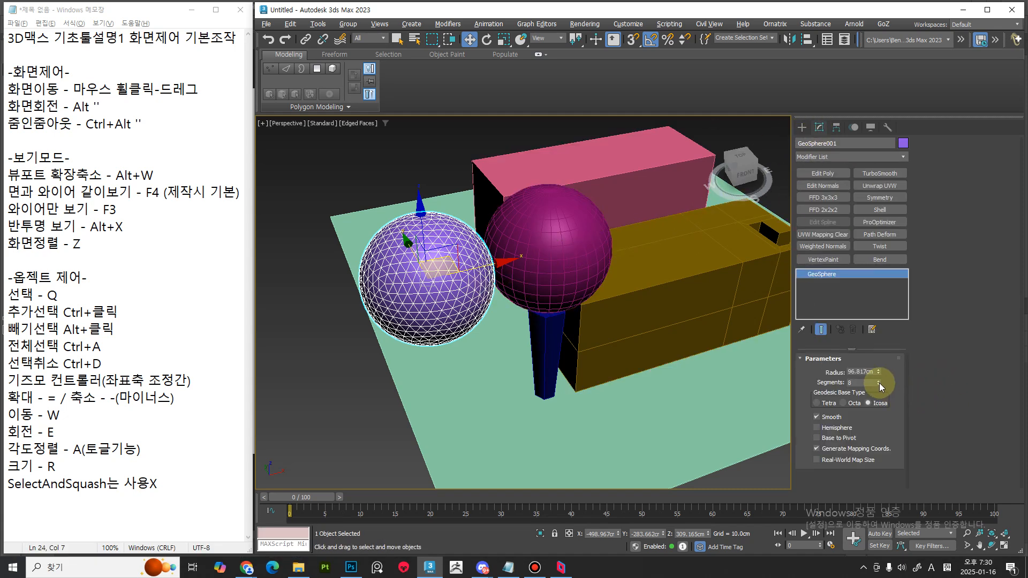
{"action": "left_click_drag", "start_coordinate": [879, 384], "coordinate": [882, 420]}
{"action": "middle_click_drag", "start_coordinate": [522, 369], "coordinate": [487, 336]}
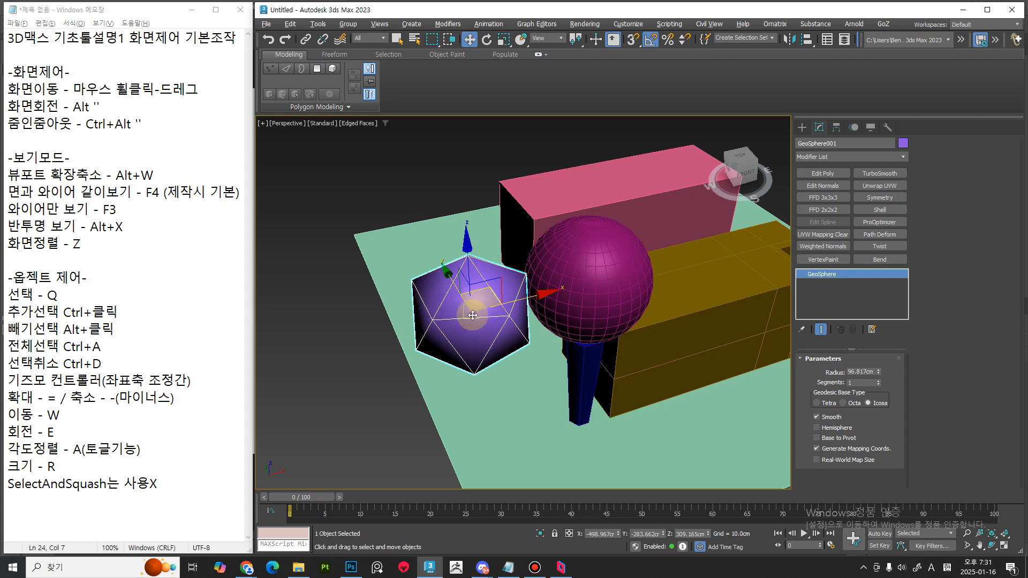
Delete the GeoSphere, and try the magenta sphere at 16 and 8 segments before setting it to 12
{"action": "key", "text": "Delete"}
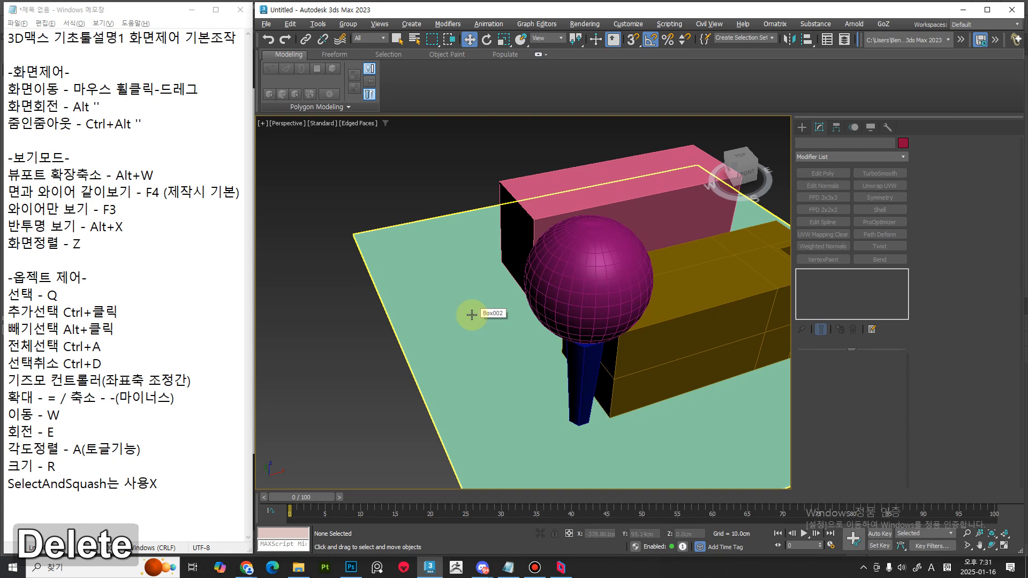
{"action": "left_click", "coordinate": [571, 296]}
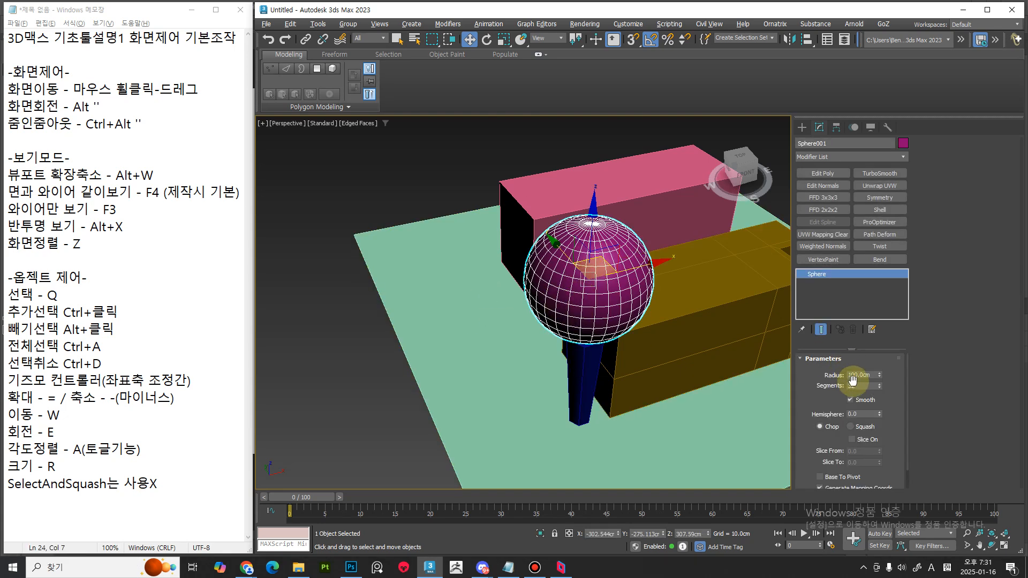
{"action": "left_click", "coordinate": [814, 386]}
{"action": "type", "text": "16"}
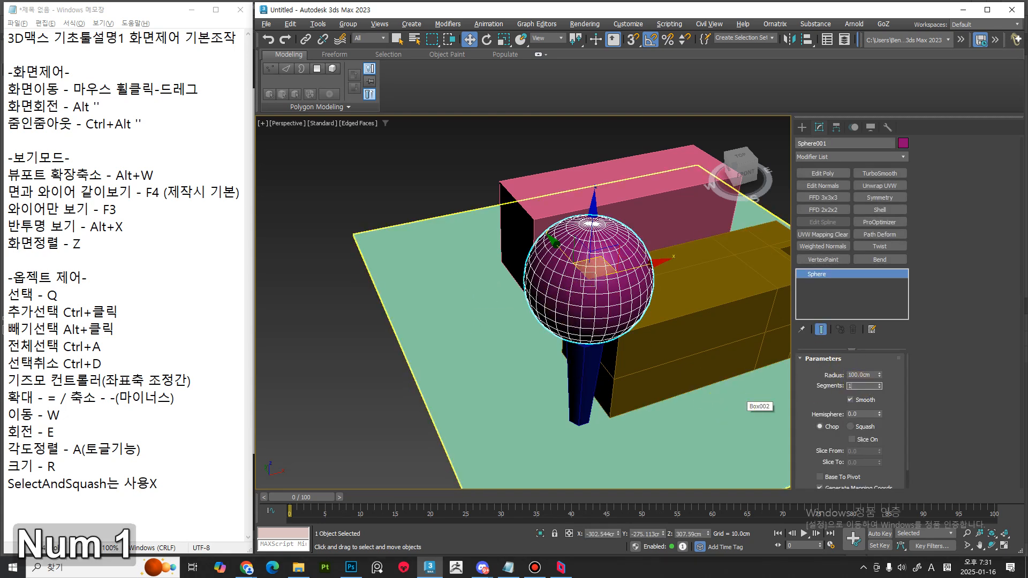
{"action": "key", "text": "Return"}
{"action": "type", "text": "8"}
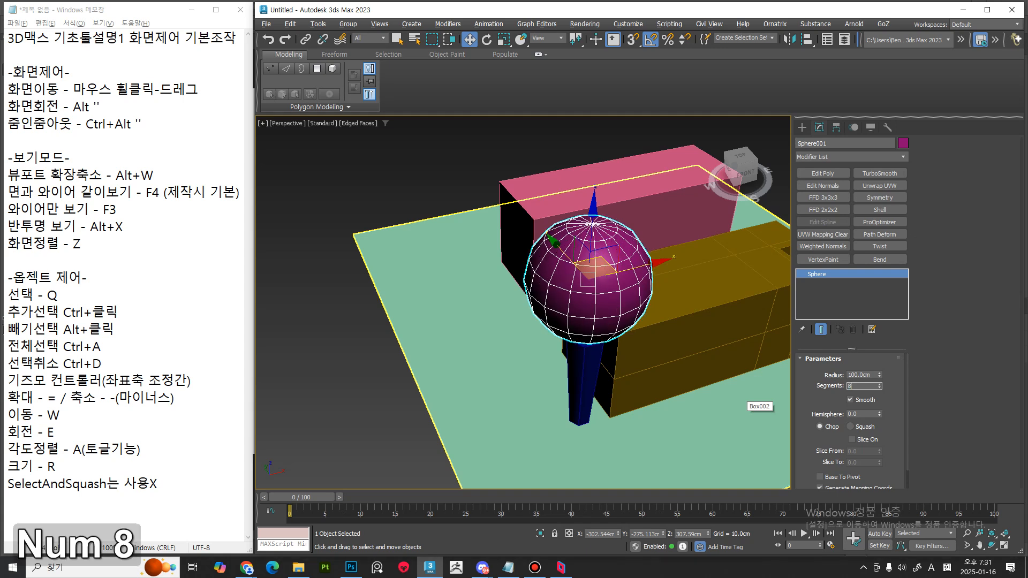
{"action": "key", "text": "Return"}
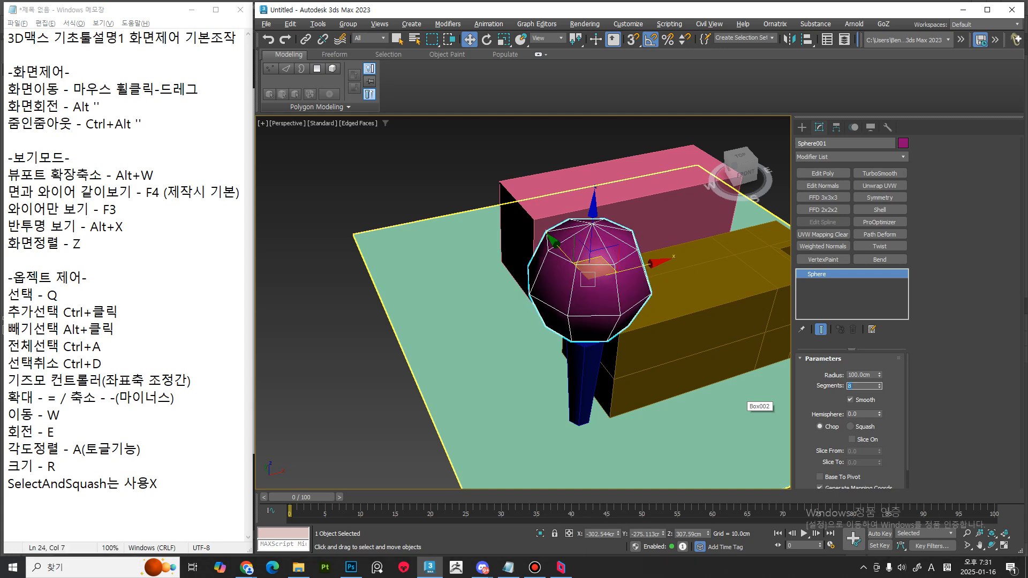
{"action": "type", "text": "12"}
{"action": "key", "text": "Return"}
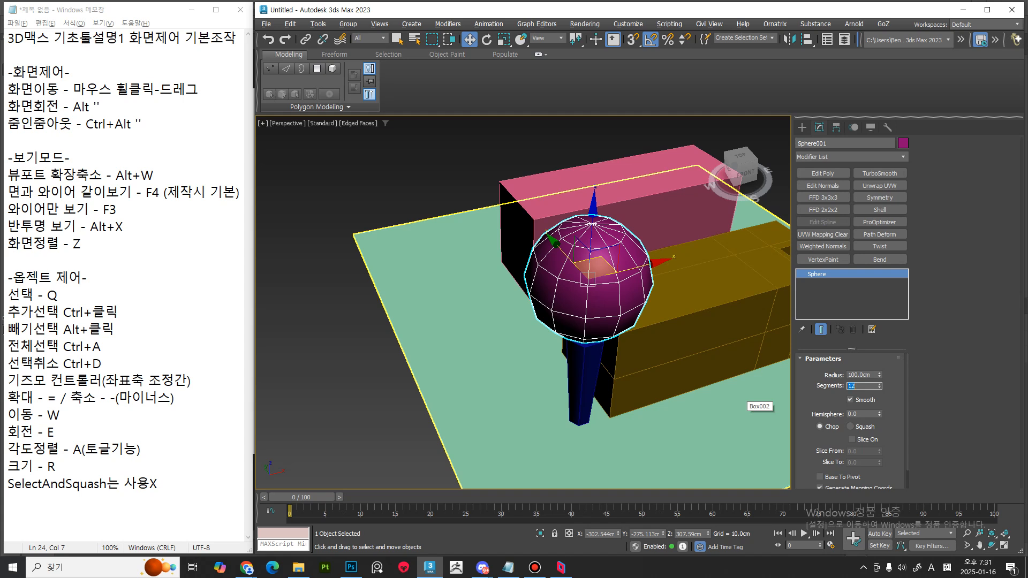
Create a cylinder with a radius of about 52 cm and height of about 300 cm on the plane near the brown box's notched end
{"action": "left_click", "coordinate": [802, 127]}
{"action": "middle_click_drag", "start_coordinate": [635, 277], "coordinate": [625, 337]}
{"action": "middle_click_drag", "start_coordinate": [626, 338], "coordinate": [629, 358], "text": "alt"}
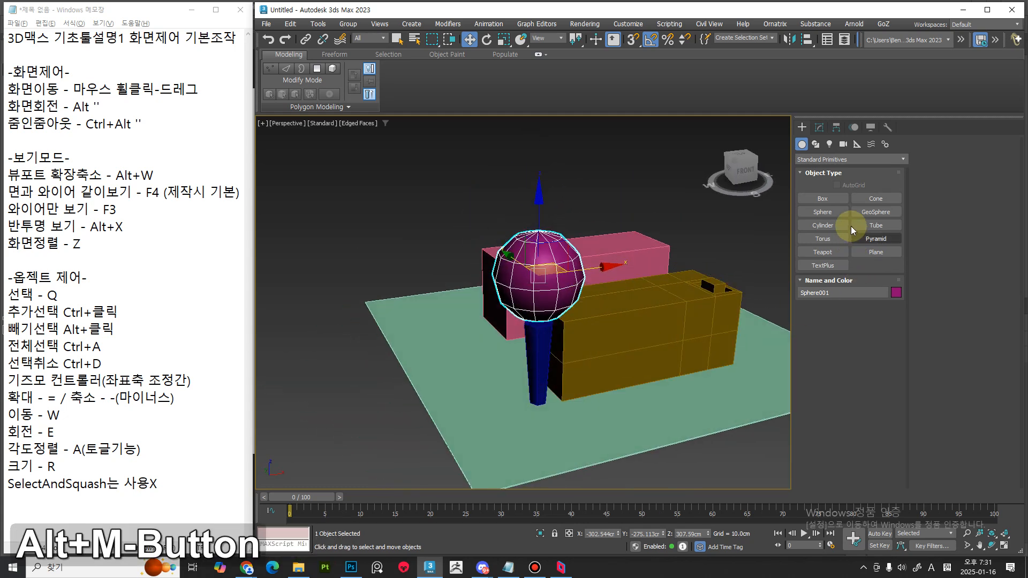
{"action": "left_click", "coordinate": [823, 225]}
{"action": "middle_click_drag", "start_coordinate": [639, 448], "coordinate": [564, 363]}
{"action": "left_click_drag", "start_coordinate": [566, 367], "coordinate": [586, 376]}
{"action": "left_click", "coordinate": [584, 251]}
{"action": "middle_click_drag", "start_coordinate": [584, 250], "coordinate": [656, 374], "text": "alt"}
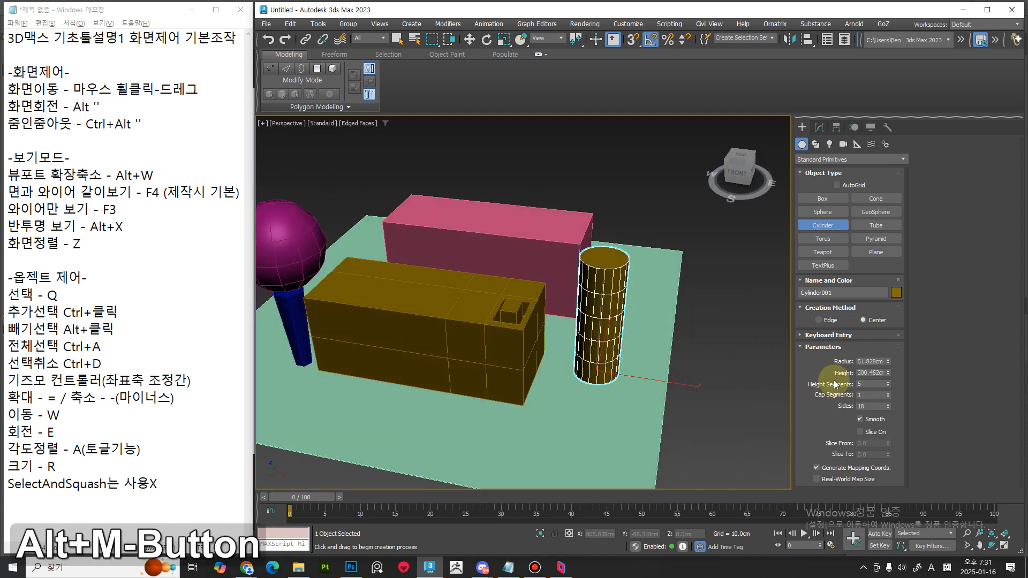
Set the cylinder to 6 sides and 3 height segments
{"action": "left_click", "coordinate": [830, 407]}
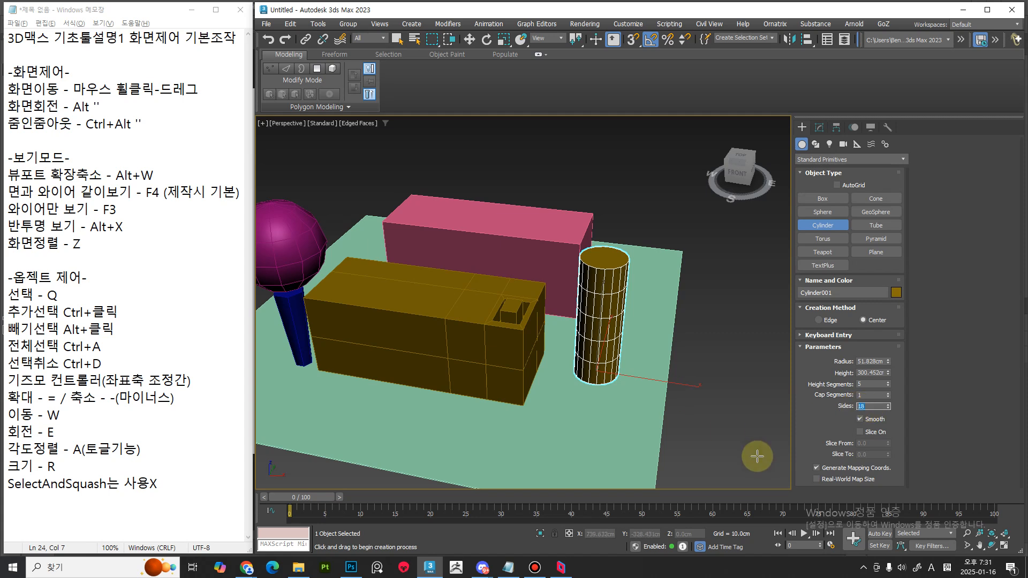
{"action": "type", "text": "6"}
{"action": "key", "text": "Return"}
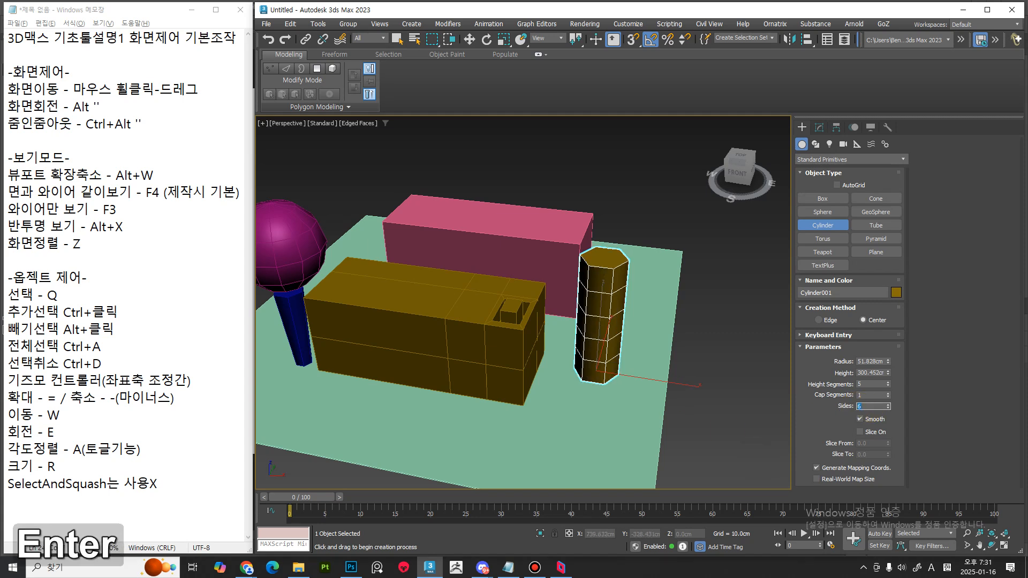
{"action": "left_click", "coordinate": [870, 384]}
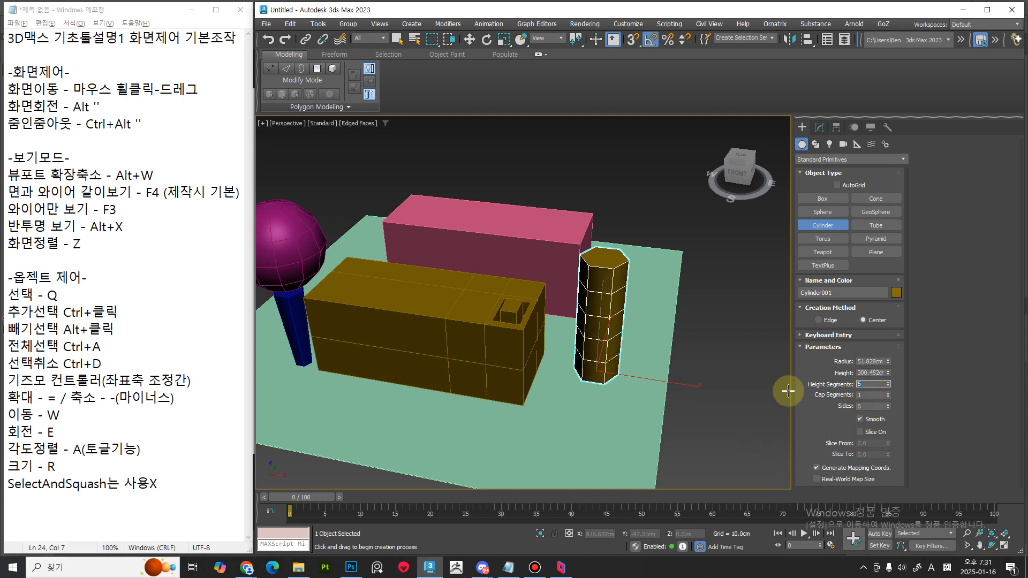
{"action": "type", "text": "3"}
{"action": "key", "text": "Return"}
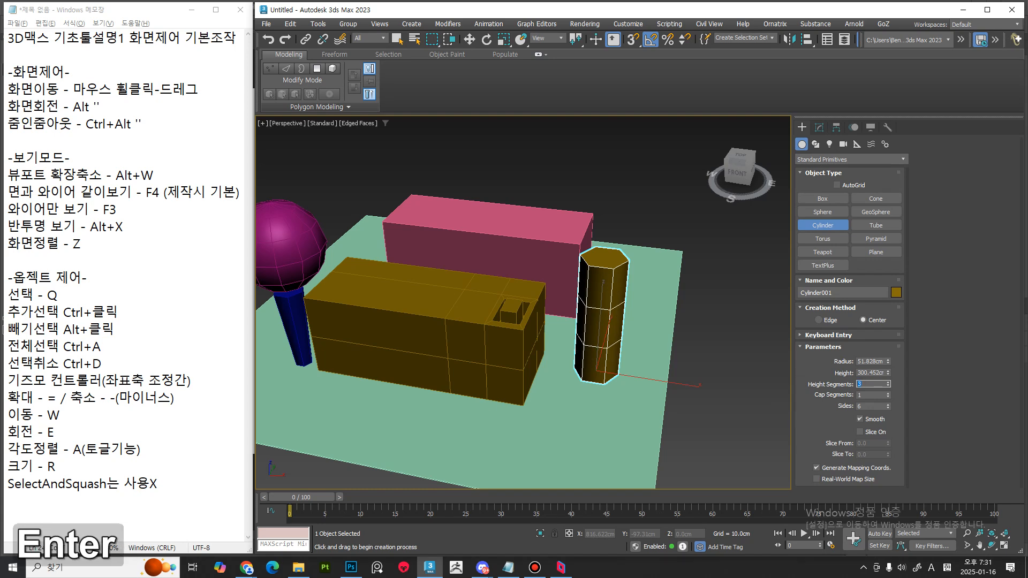
Resize the hexagonal cylinder to about 78 cm radius and 204 cm height, and move it to about X 337, Y -308 cm
{"action": "middle_click_drag", "start_coordinate": [638, 367], "coordinate": [866, 412], "text": "alt"}
{"action": "left_click_drag", "start_coordinate": [888, 361], "coordinate": [886, 388]}
{"action": "middle_click_drag", "start_coordinate": [616, 374], "coordinate": [615, 423], "text": "alt"}
{"action": "key", "text": "w"}
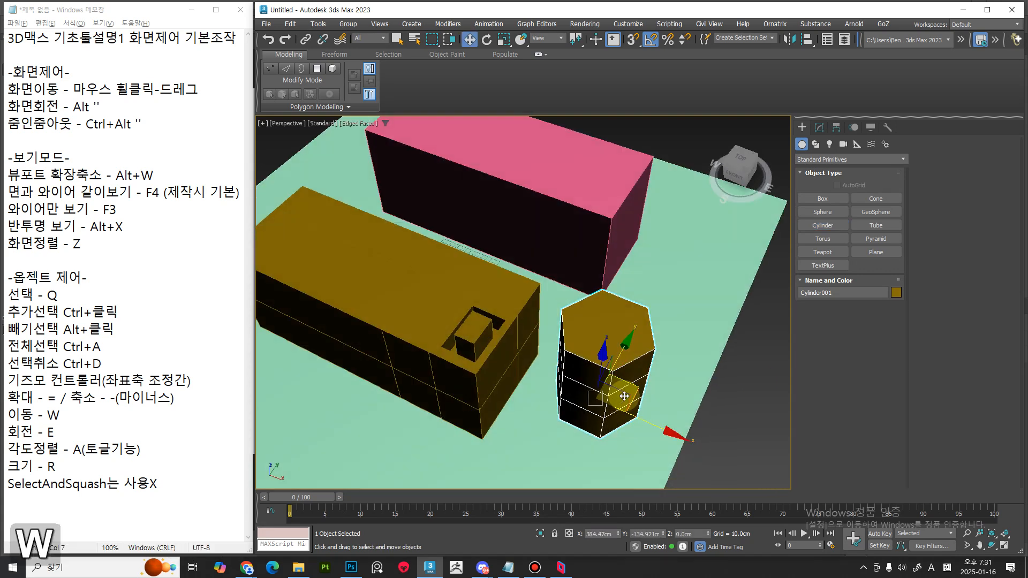
{"action": "left_click_drag", "start_coordinate": [641, 390], "coordinate": [562, 452]}
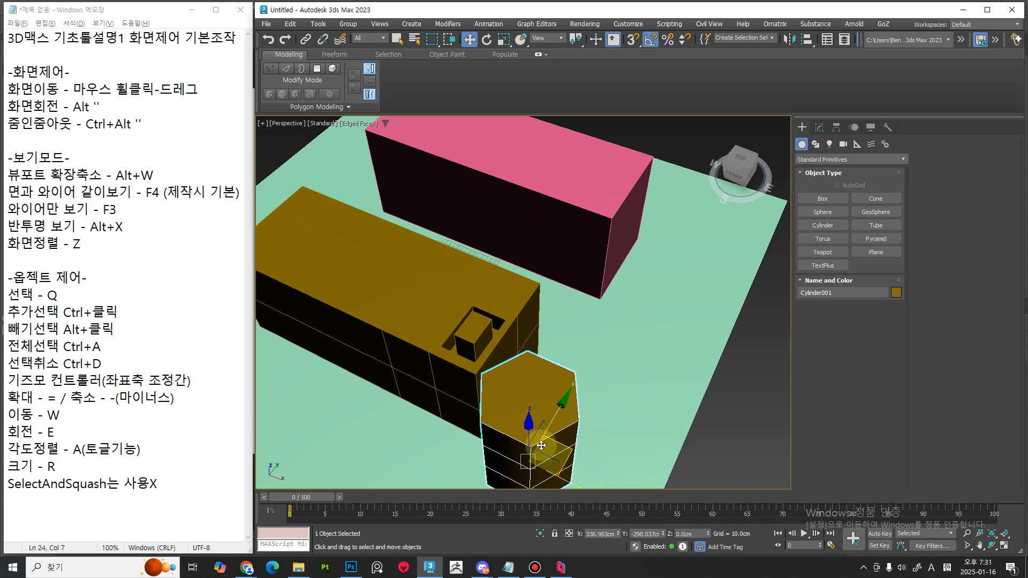
{"action": "middle_click_drag", "start_coordinate": [563, 453], "coordinate": [652, 394], "text": "alt"}
Open the hexagonal cylinder's parameters for modification and readjust its height
{"action": "left_click", "coordinate": [819, 127]}
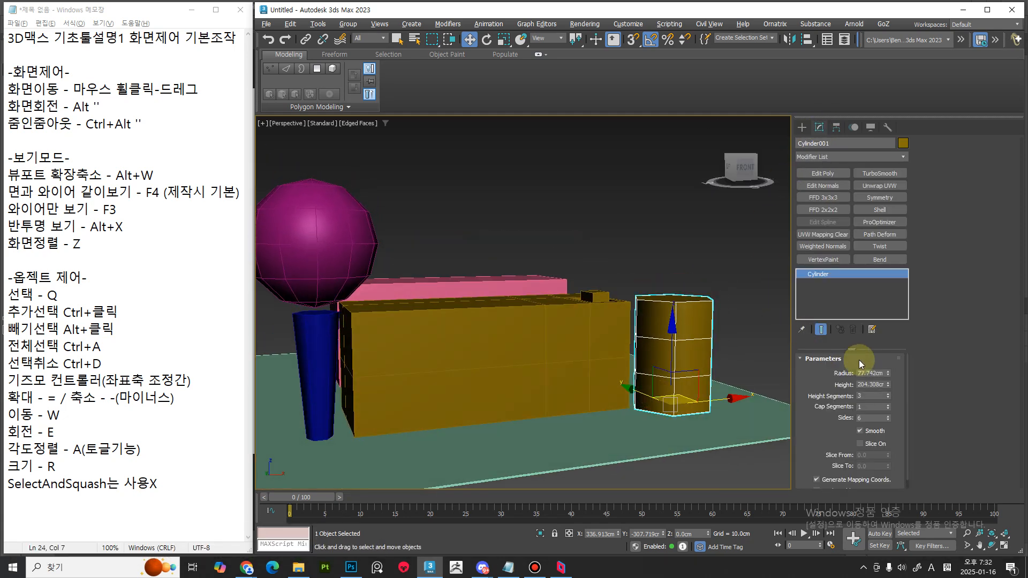
{"action": "left_click_drag", "start_coordinate": [890, 387], "coordinate": [889, 385]}
{"action": "middle_click_drag", "start_coordinate": [685, 386], "coordinate": [706, 393], "text": "alt"}
{"action": "middle_click_drag", "start_coordinate": [616, 339], "coordinate": [584, 338], "text": "alt"}
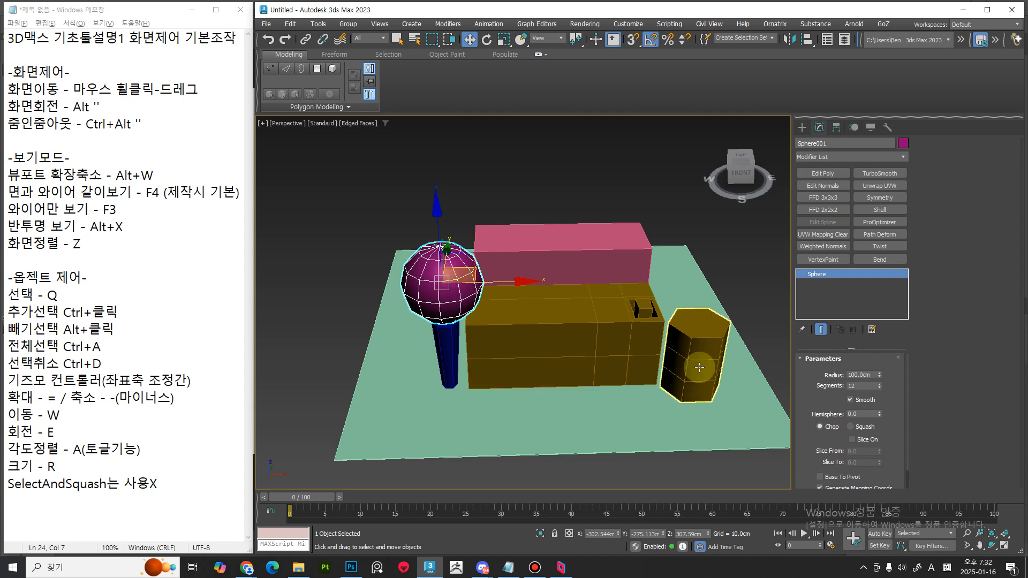
Create a tube beyond the plane's edge with radii of about 198 and 137 cm and a height of about 195 cm
{"action": "left_click", "coordinate": [805, 129]}
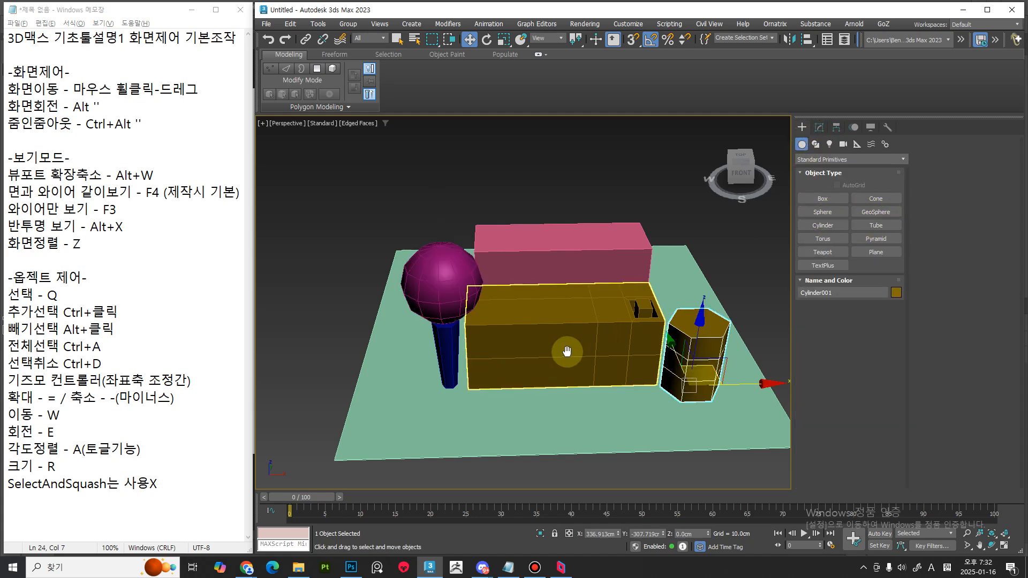
{"action": "middle_click_drag", "start_coordinate": [567, 351], "coordinate": [471, 396]}
{"action": "middle_click_drag", "start_coordinate": [696, 375], "coordinate": [537, 353], "text": "alt"}
{"action": "left_click", "coordinate": [891, 226]}
{"action": "middle_click_drag", "start_coordinate": [628, 363], "coordinate": [581, 354]}
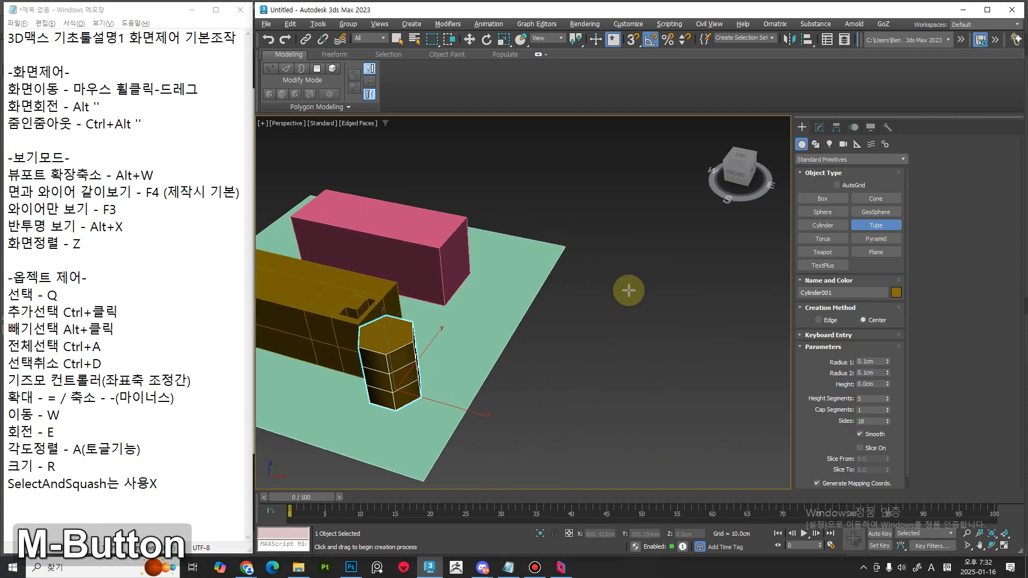
{"action": "left_click_drag", "start_coordinate": [623, 285], "coordinate": [659, 319]}
{"action": "left_click", "coordinate": [656, 268]}
{"action": "left_click", "coordinate": [654, 239]}
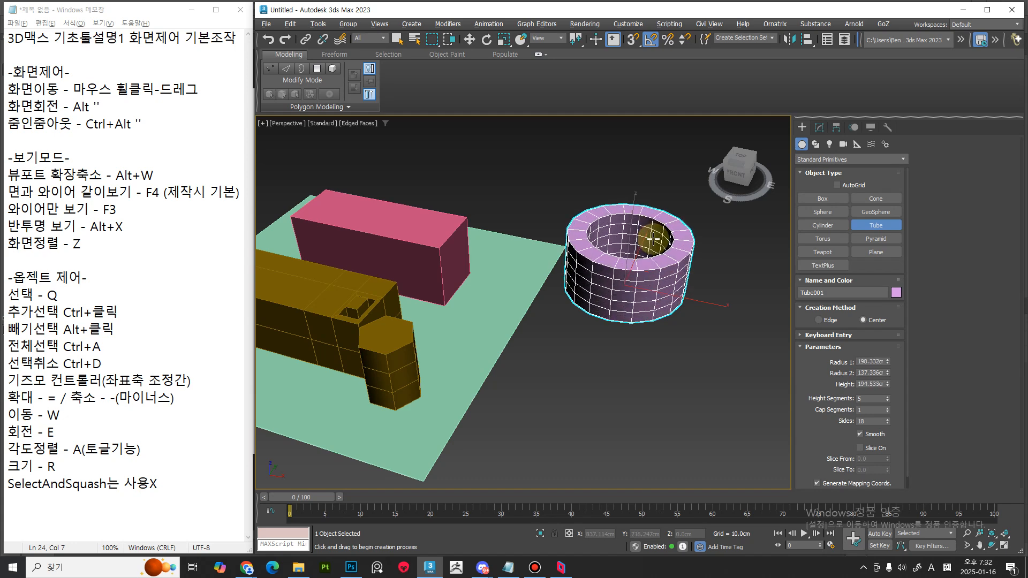
Adjust the tube to about 125 cm inner radius and 294 cm height, with 2 height segments and 12 sides
{"action": "middle_click_drag", "start_coordinate": [654, 240], "coordinate": [722, 344]}
{"action": "mouse_move", "coordinate": [887, 361]}
{"action": "left_mouse_down"}
{"action": "mouse_move", "coordinate": [890, 407]}
{"action": "mouse_move", "coordinate": [883, 354]}
{"action": "left_mouse_up"}
{"action": "left_click", "coordinate": [889, 401]}
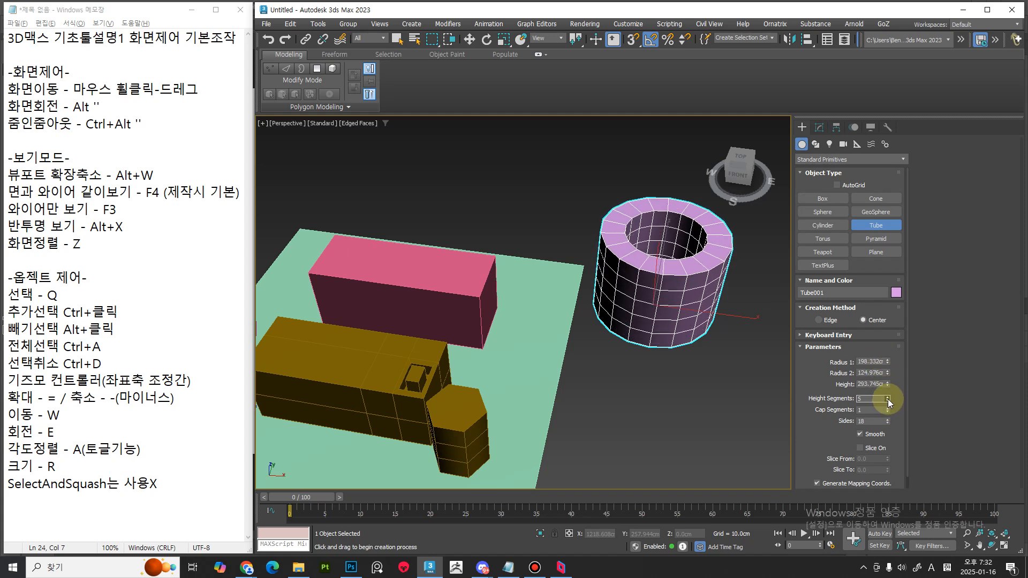
{"action": "left_click", "coordinate": [888, 401]}
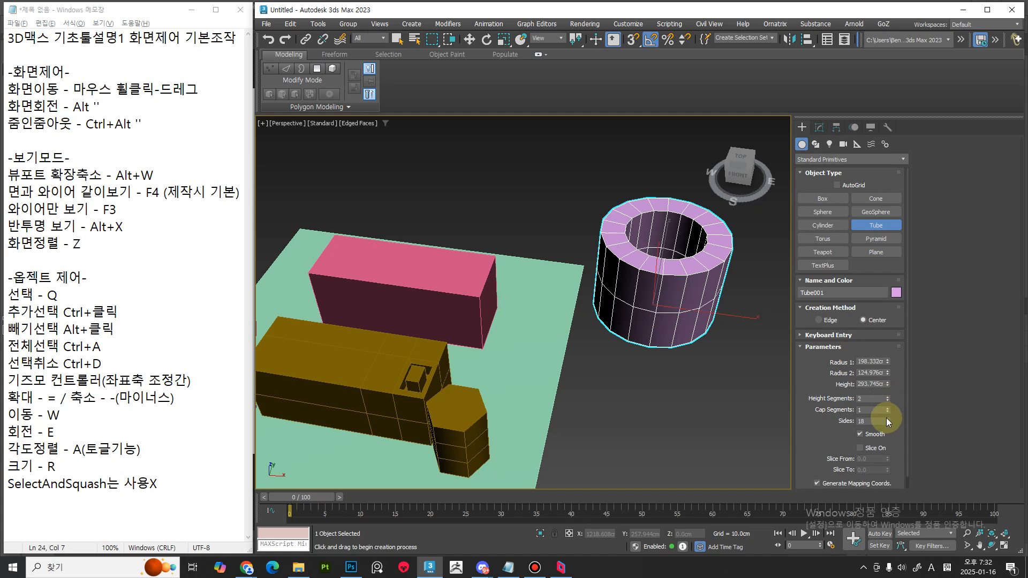
{"action": "double_click", "coordinate": [883, 421]}
{"action": "type", "text": "12"}
{"action": "key", "text": "Return"}
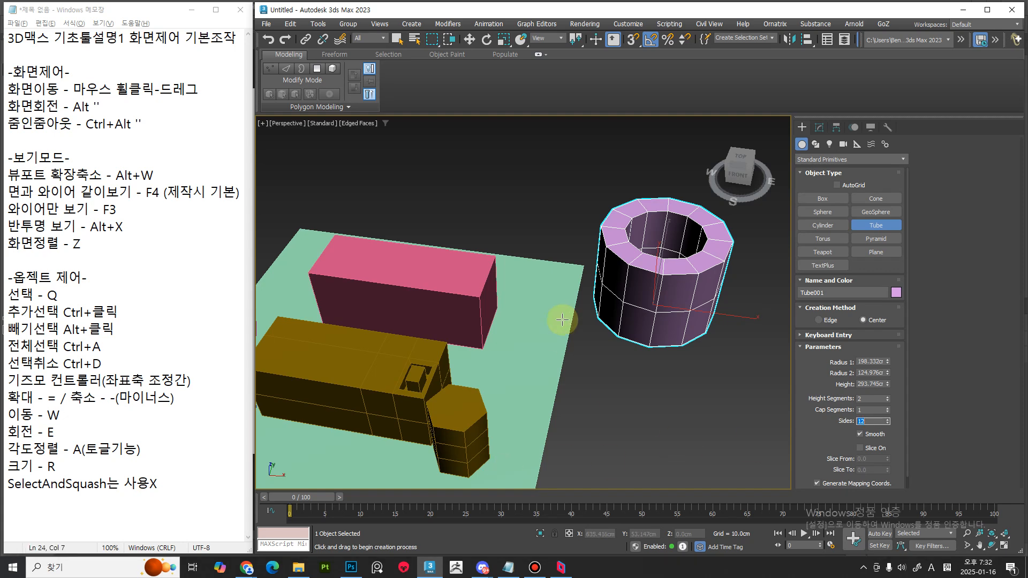
Move the tube across to the opposite side of the plane, to about X -473, Y 193 cm
{"action": "middle_click_drag", "start_coordinate": [620, 318], "coordinate": [614, 383]}
{"action": "key", "text": "w"}
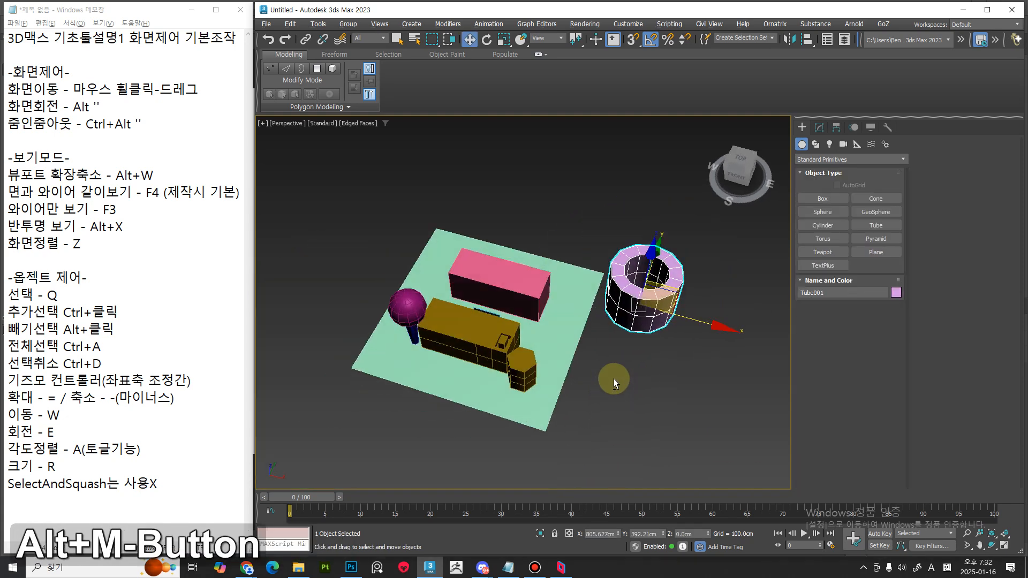
{"action": "left_click_drag", "start_coordinate": [674, 293], "coordinate": [452, 252]}
{"action": "middle_click_drag", "start_coordinate": [481, 302], "coordinate": [497, 334], "text": "alt"}
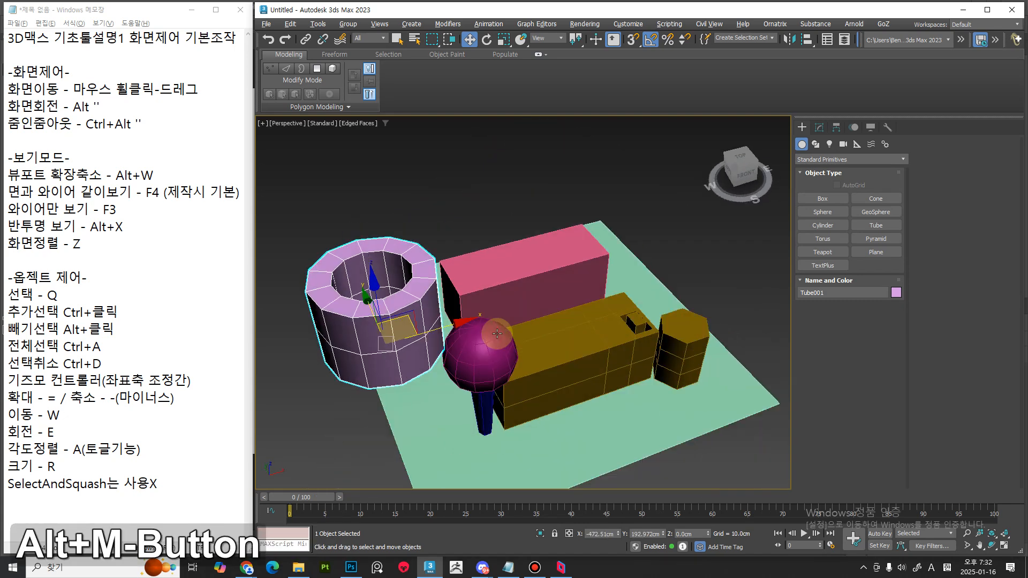
Create a torus with a main radius of about 105 cm on the ground beyond the hexagonal cylinder
{"action": "left_click", "coordinate": [840, 236]}
{"action": "middle_click_drag", "start_coordinate": [678, 336], "coordinate": [624, 334]}
{"action": "left_click_drag", "start_coordinate": [672, 342], "coordinate": [688, 351]}
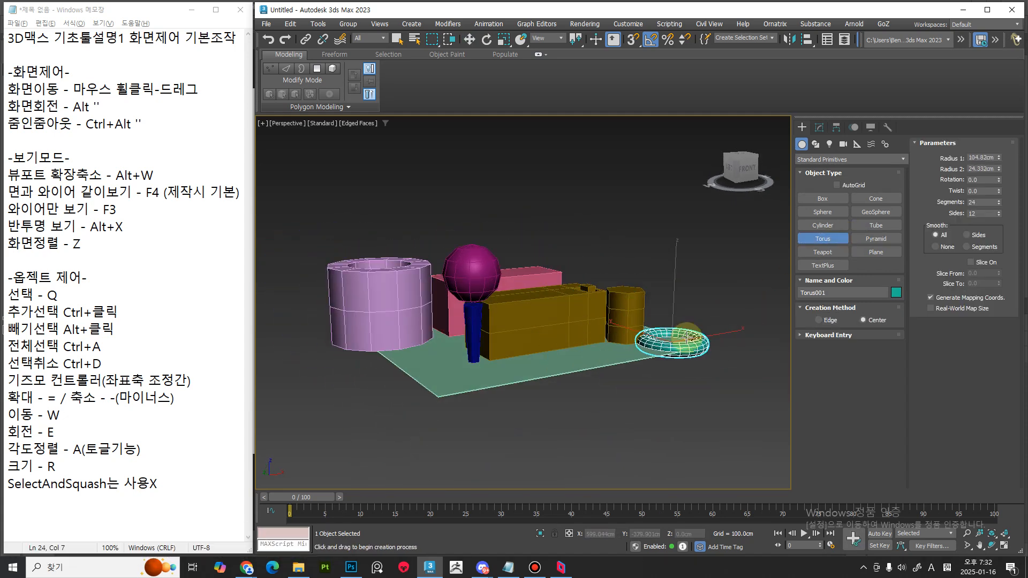
{"action": "left_click", "coordinate": [690, 338]}
Move the torus across the scene and raise it so that it sits centred above the tube
{"action": "key", "text": "w"}
{"action": "middle_click_drag", "start_coordinate": [690, 337], "coordinate": [646, 323], "text": "alt"}
{"action": "left_click_drag", "start_coordinate": [641, 309], "coordinate": [460, 296]}
{"action": "middle_click_drag", "start_coordinate": [459, 296], "coordinate": [498, 291], "text": "alt"}
{"action": "left_click_drag", "start_coordinate": [501, 292], "coordinate": [524, 356]}
{"action": "middle_click_drag", "start_coordinate": [523, 356], "coordinate": [527, 428], "text": "alt"}
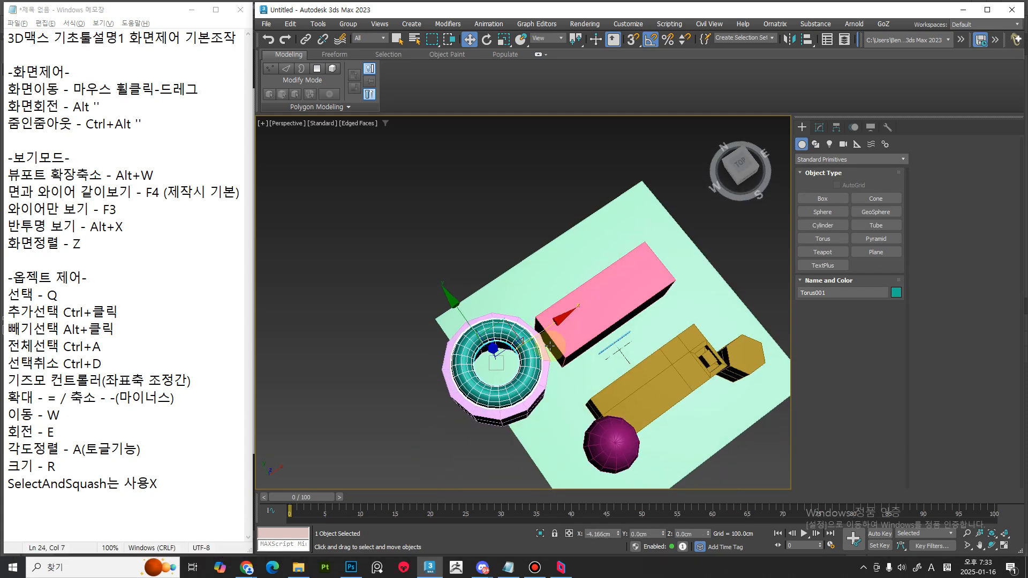
Move the pink box along X toward the plane's far edge, away from the tube
{"action": "middle_click_drag", "start_coordinate": [553, 347], "coordinate": [493, 328]}
{"action": "left_click", "coordinate": [515, 289]}
{"action": "middle_click_drag", "start_coordinate": [515, 289], "coordinate": [544, 354], "text": "alt"}
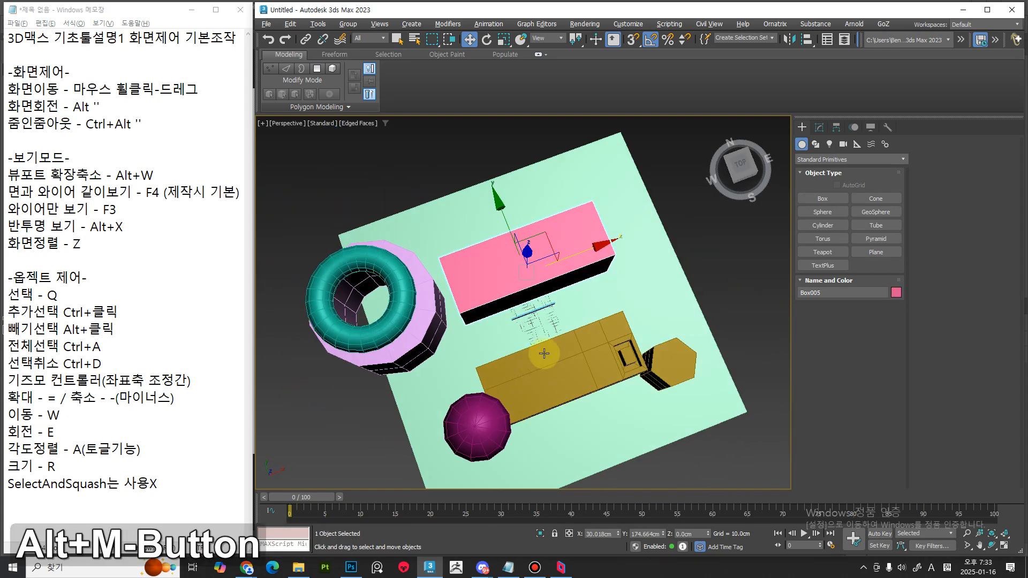
{"action": "left_click_drag", "start_coordinate": [576, 261], "coordinate": [605, 262]}
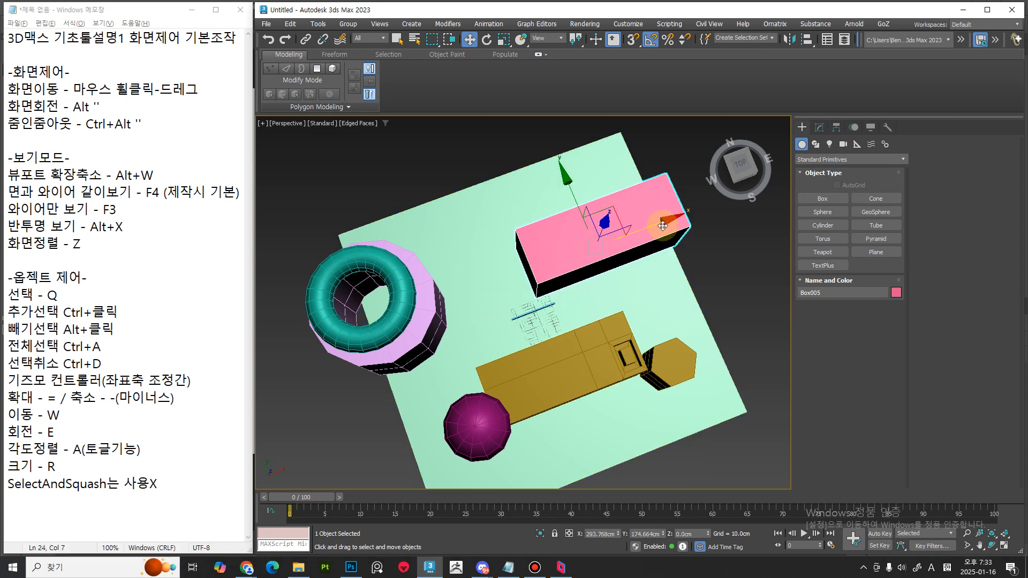
{"action": "left_click_drag", "start_coordinate": [660, 223], "coordinate": [643, 229]}
Select the tube and torus together and shift them along X further onto the plane
{"action": "left_click", "coordinate": [426, 310]}
{"action": "left_click", "coordinate": [407, 302], "text": "ctrl"}
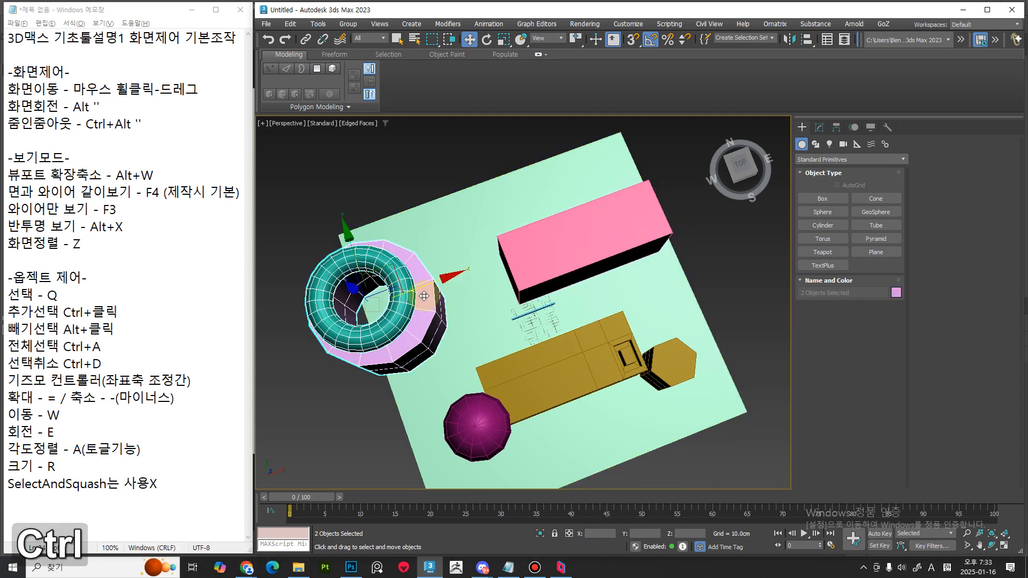
{"action": "middle_click_drag", "start_coordinate": [461, 280], "coordinate": [558, 383], "text": "alt"}
Rotate the brown box by -90 degrees about the Z axis
{"action": "left_click", "coordinate": [557, 383]}
{"action": "key", "text": "e"}
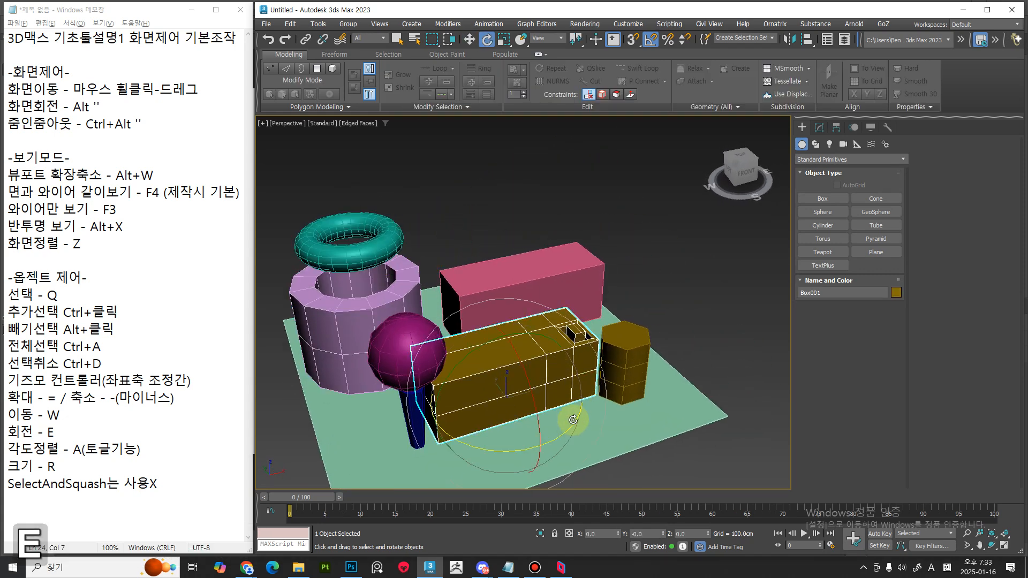
{"action": "left_click_drag", "start_coordinate": [573, 420], "coordinate": [534, 456]}
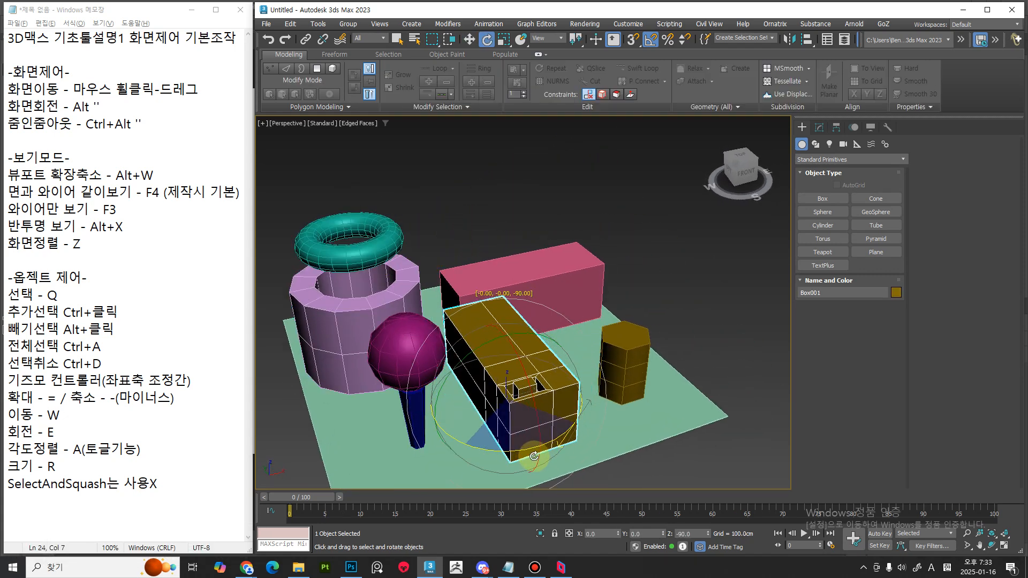
Move the brown box beside the end of the pink box, to about X 397, Y -191 cm
{"action": "key", "text": "w"}
{"action": "middle_click_drag", "start_coordinate": [534, 457], "coordinate": [531, 364], "text": "alt"}
{"action": "left_click_drag", "start_coordinate": [514, 352], "coordinate": [643, 299]}
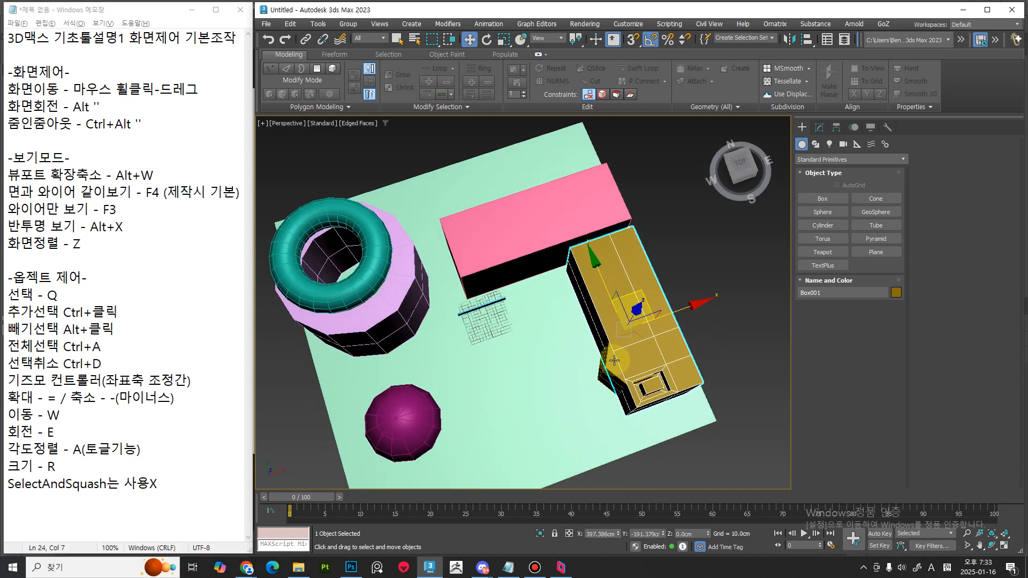
Pick the hexagonal cylinder behind the brown box and move it across the plane to between the tube and the magenta sphere
{"action": "left_click", "coordinate": [599, 371]}
{"action": "left_click", "coordinate": [603, 378]}
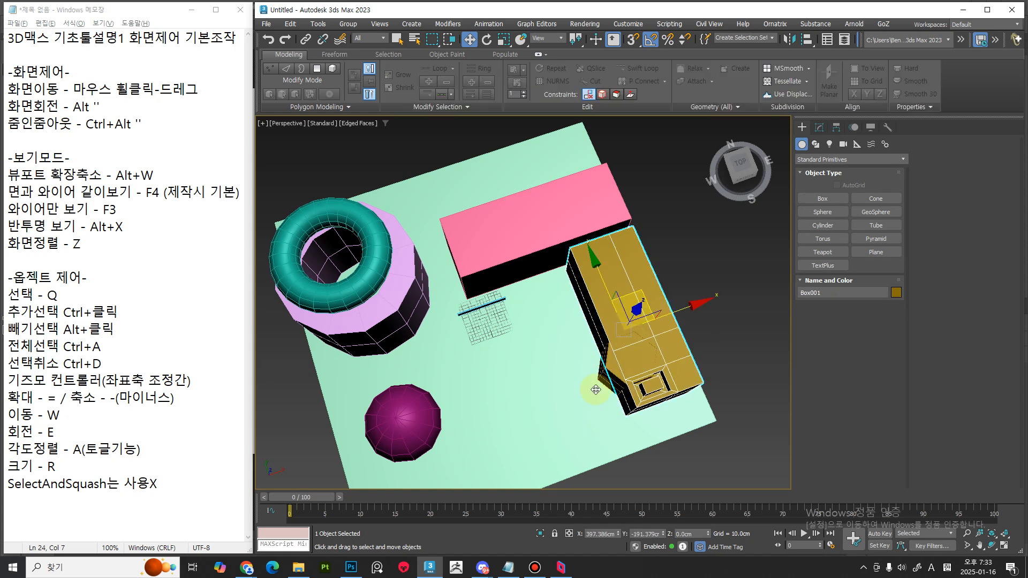
{"action": "left_click_drag", "start_coordinate": [637, 333], "coordinate": [369, 352]}
{"action": "key", "text": "ctrl+z"}
{"action": "left_click", "coordinate": [628, 383]}
{"action": "middle_click_drag", "start_coordinate": [370, 352], "coordinate": [418, 297], "text": "alt"}
Select the magenta sphere and its blue column together and move them to the plane's corner beyond the brown box
{"action": "left_click", "coordinate": [425, 342]}
{"action": "left_click", "coordinate": [429, 308], "text": "ctrl"}
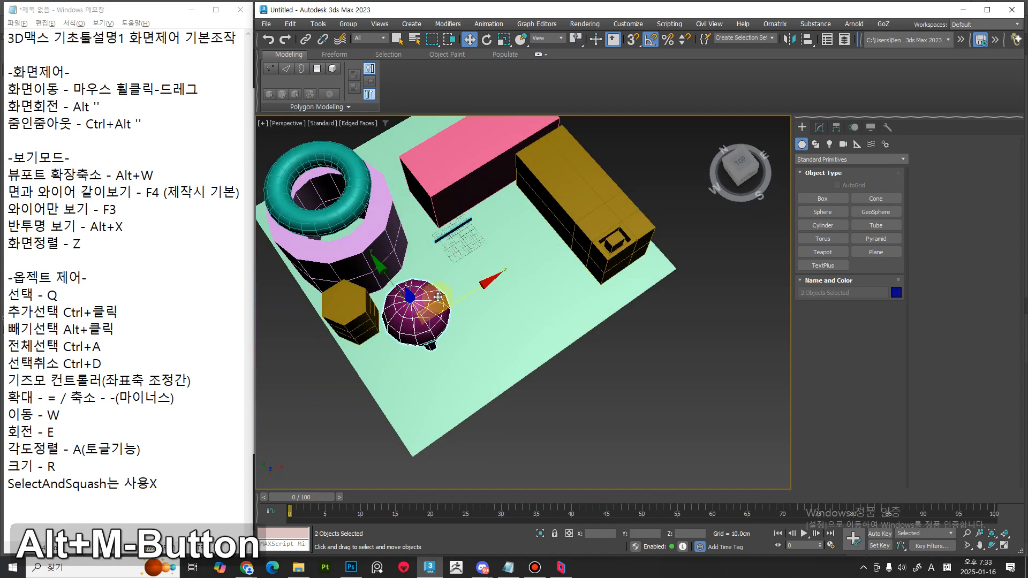
{"action": "left_click_drag", "start_coordinate": [437, 290], "coordinate": [682, 206]}
{"action": "middle_click_drag", "start_coordinate": [682, 206], "coordinate": [608, 374], "text": "alt"}
Pick the thin low box in front of the pink box and move it near the plane's open front edge, to about X -65, Y -496 cm
{"action": "left_click", "coordinate": [460, 320]}
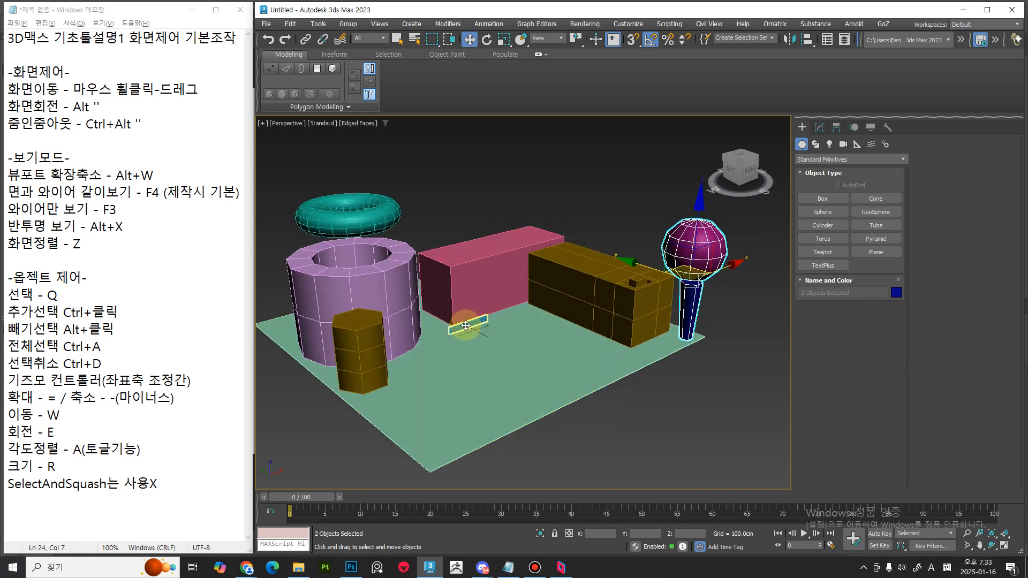
{"action": "middle_click_drag", "start_coordinate": [460, 321], "coordinate": [497, 297], "text": "alt"}
{"action": "left_click_drag", "start_coordinate": [497, 297], "coordinate": [524, 419]}
{"action": "middle_click_drag", "start_coordinate": [524, 418], "coordinate": [534, 315]}
Widen the thin box to about 945 cm and move it along the plane's front edge, to about X -31, Y -532 cm
{"action": "left_click", "coordinate": [820, 127]}
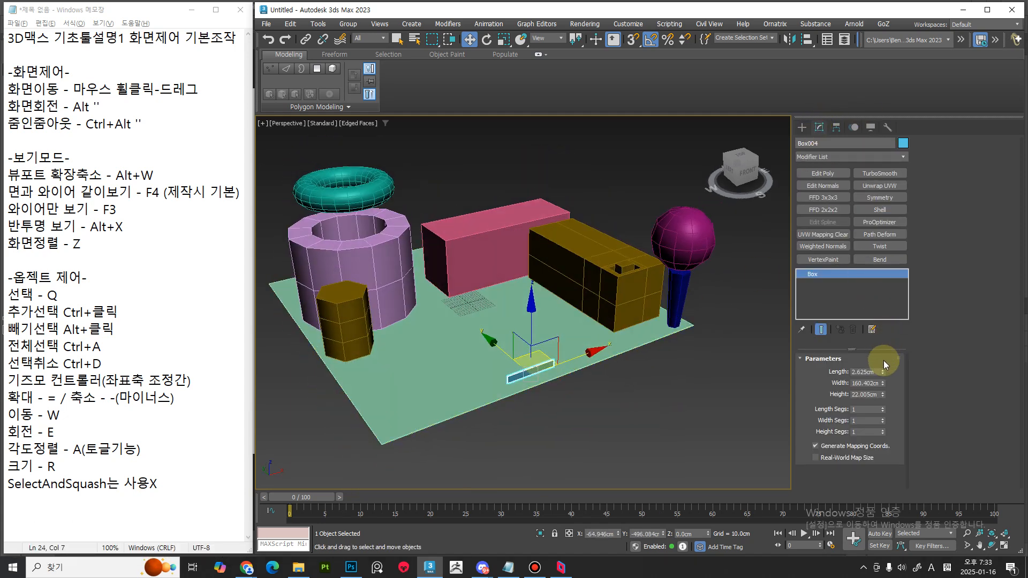
{"action": "left_click_drag", "start_coordinate": [883, 382], "coordinate": [881, 194]}
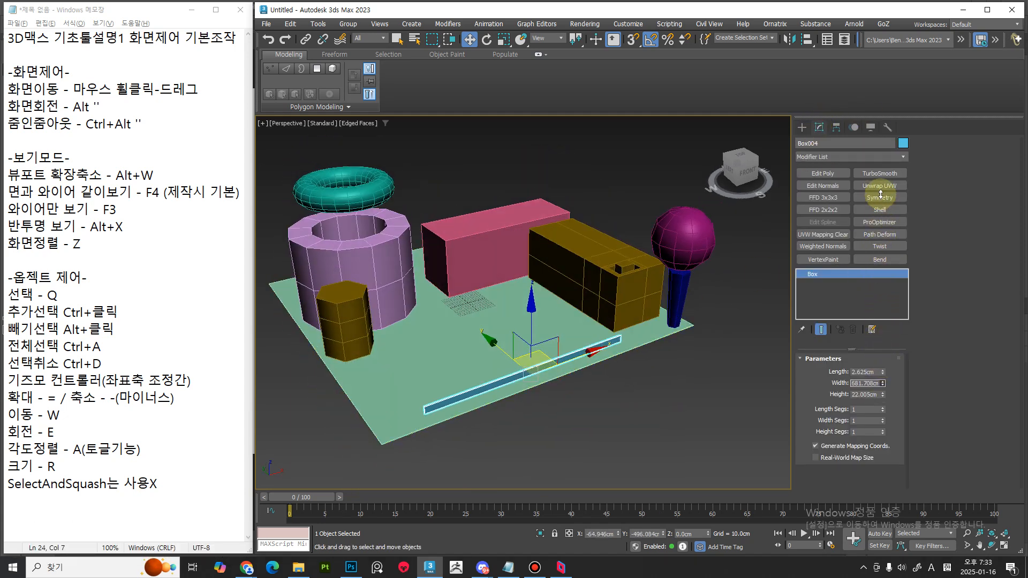
{"action": "left_click_drag", "start_coordinate": [861, 120], "coordinate": [862, 121]}
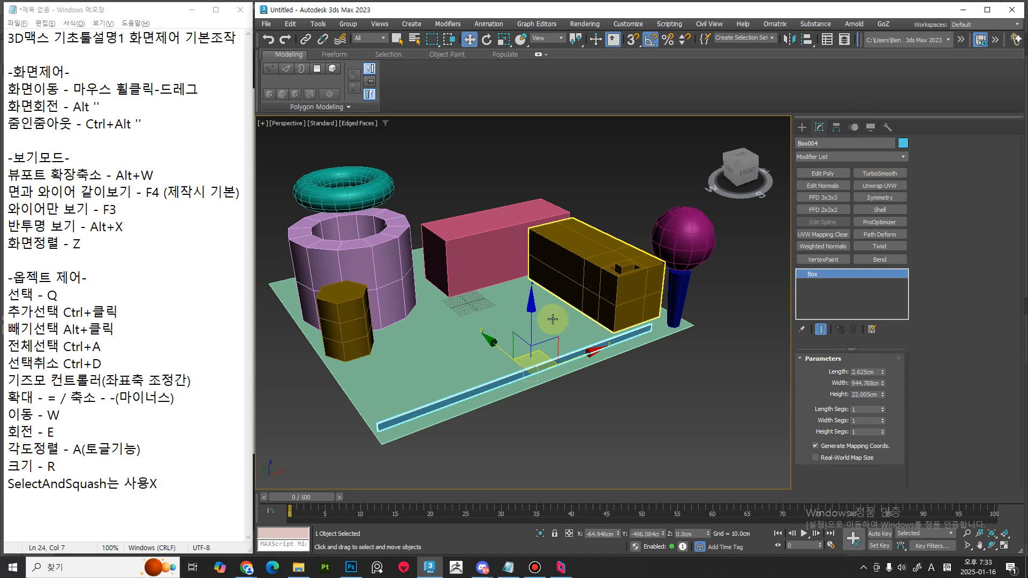
{"action": "left_click_drag", "start_coordinate": [499, 344], "coordinate": [590, 361]}
{"action": "middle_click_drag", "start_coordinate": [587, 371], "coordinate": [889, 161], "text": "alt"}
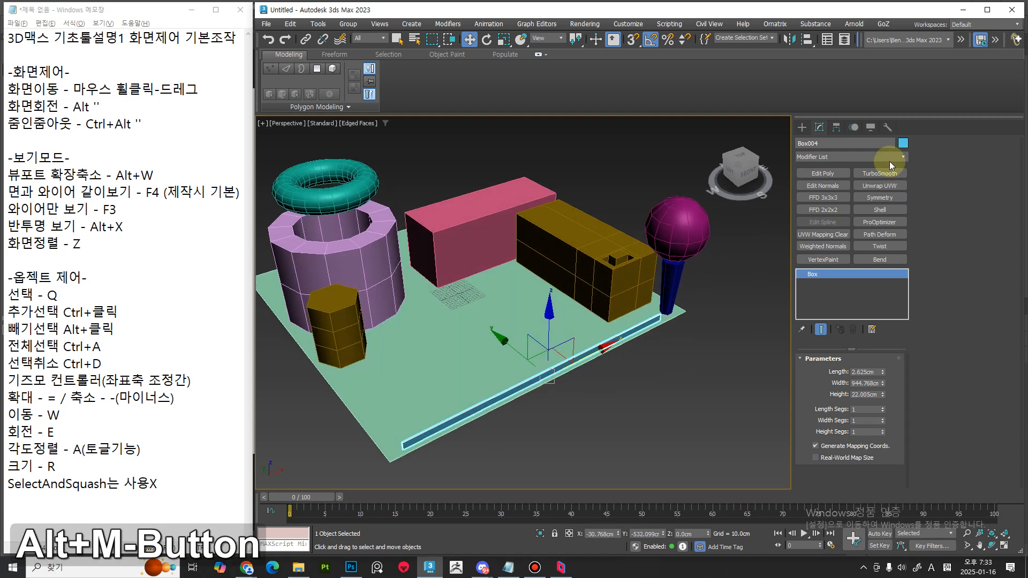
Create a pyramid about 71 cm wide, 94 cm deep and 115 cm high on the plane just in front of the pink box
{"action": "left_click", "coordinate": [802, 127]}
{"action": "middle_click_drag", "start_coordinate": [674, 284], "coordinate": [769, 289]}
{"action": "mouse_move", "coordinate": [739, 307]}
{"action": "middle_mouse_down", "text": "alt"}
{"action": "mouse_move", "coordinate": [704, 301]}
{"action": "mouse_move", "coordinate": [709, 294]}
{"action": "mouse_move", "coordinate": [706, 310]}
{"action": "mouse_move", "coordinate": [725, 314]}
{"action": "middle_mouse_up", "text": "alt"}
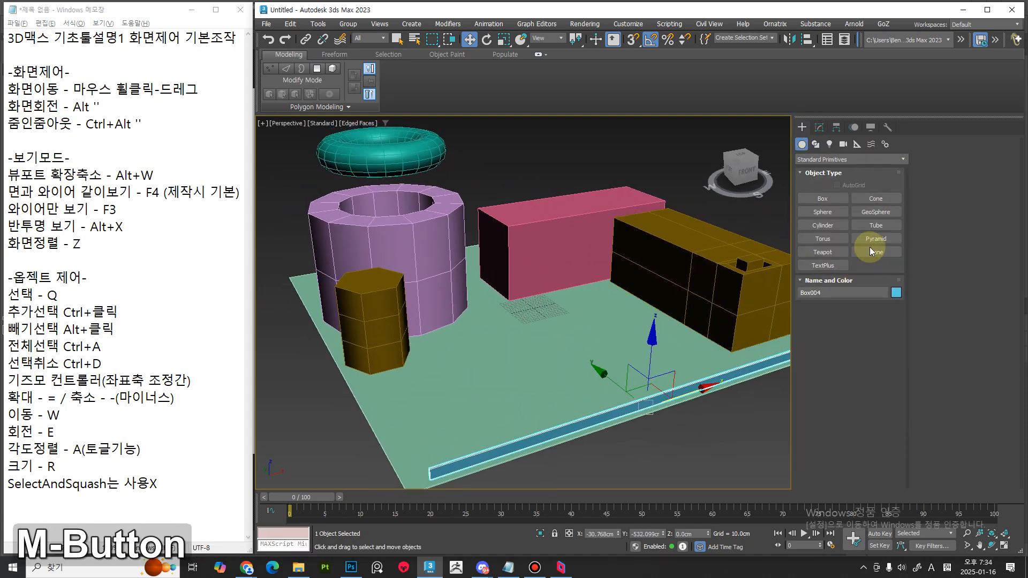
{"action": "left_click", "coordinate": [875, 239]}
{"action": "left_click_drag", "start_coordinate": [427, 395], "coordinate": [450, 387]}
{"action": "middle_click_drag", "start_coordinate": [386, 391], "coordinate": [586, 458]}
{"action": "key", "text": "ctrl+z"}
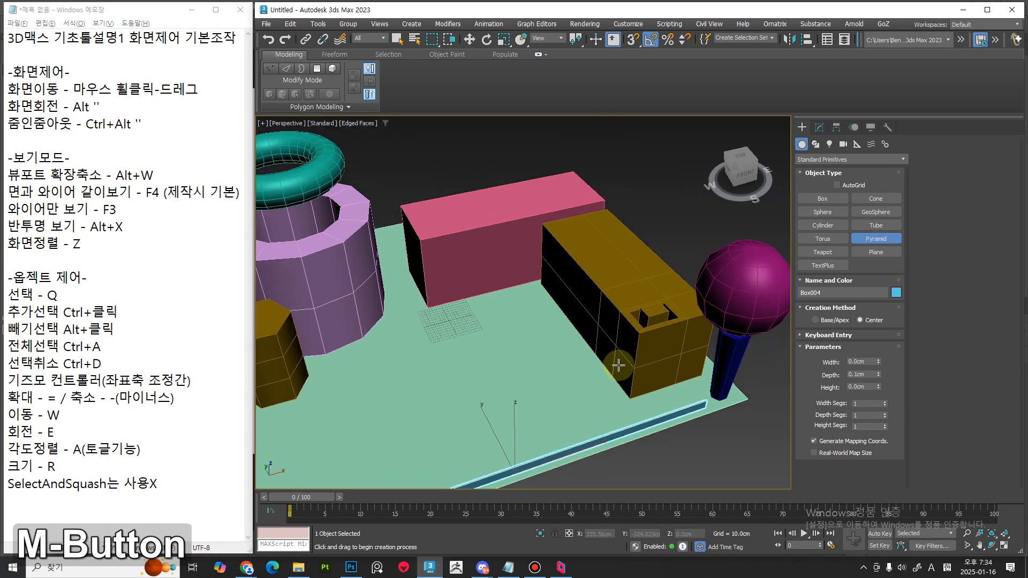
{"action": "left_click_drag", "start_coordinate": [471, 304], "coordinate": [446, 335]}
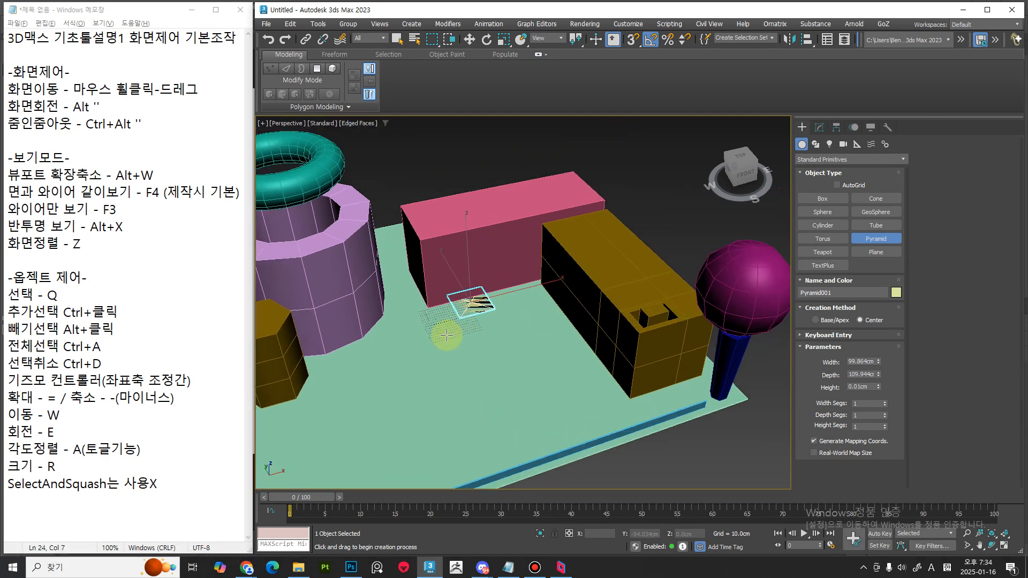
{"action": "key", "text": "w"}
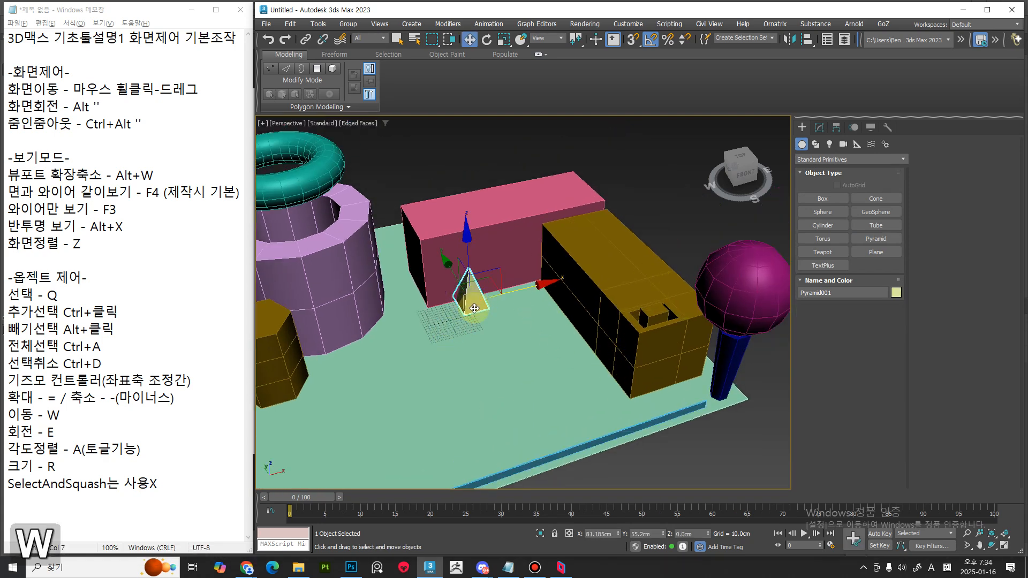
Move the pyramid across the plane away from the pink box, to about X 50, Y -34 cm
{"action": "middle_click_drag", "start_coordinate": [458, 294], "coordinate": [472, 294], "text": "alt"}
{"action": "mouse_move", "coordinate": [488, 290]}
{"action": "left_mouse_down"}
{"action": "mouse_move", "coordinate": [476, 250]}
{"action": "mouse_move", "coordinate": [469, 305]}
{"action": "mouse_move", "coordinate": [482, 308]}
{"action": "left_mouse_up"}
{"action": "middle_click_drag", "start_coordinate": [482, 309], "coordinate": [496, 337], "text": "alt"}
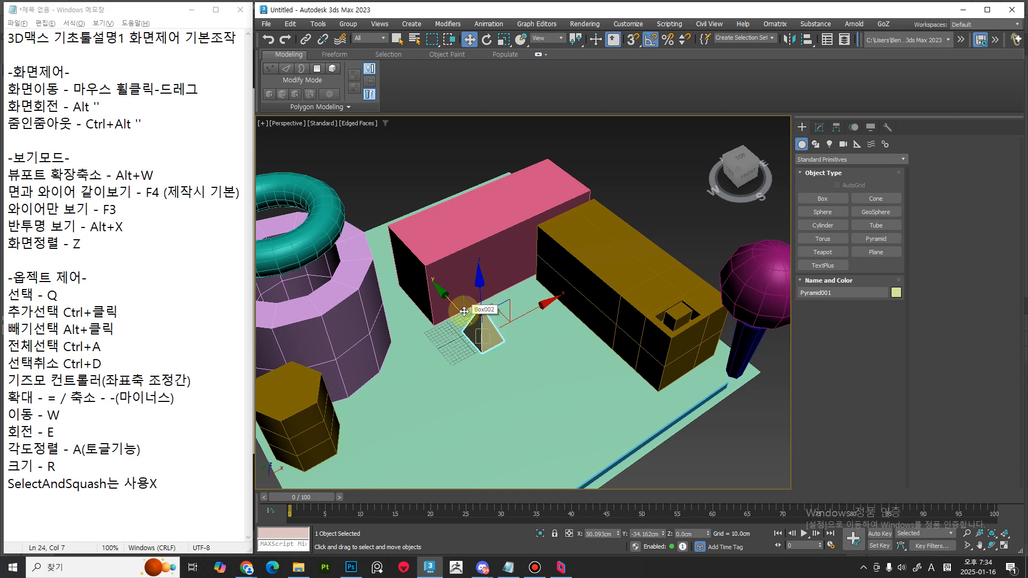
Set the pyramid on top of the pink box with Select and Place, and shift it along the X axis to about 74 cm
{"action": "left_click", "coordinate": [520, 42]}
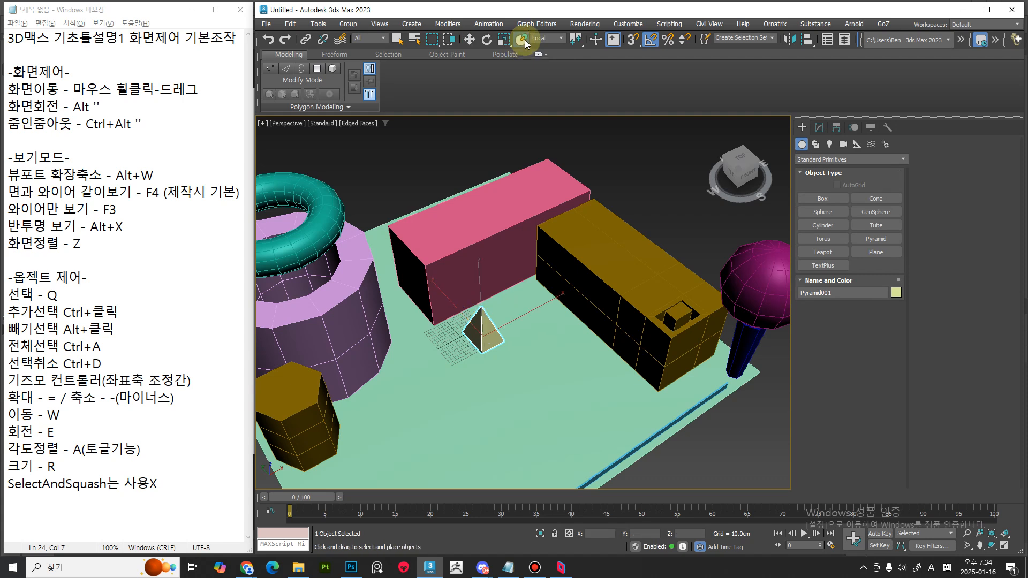
{"action": "left_click_drag", "start_coordinate": [481, 334], "coordinate": [426, 249]}
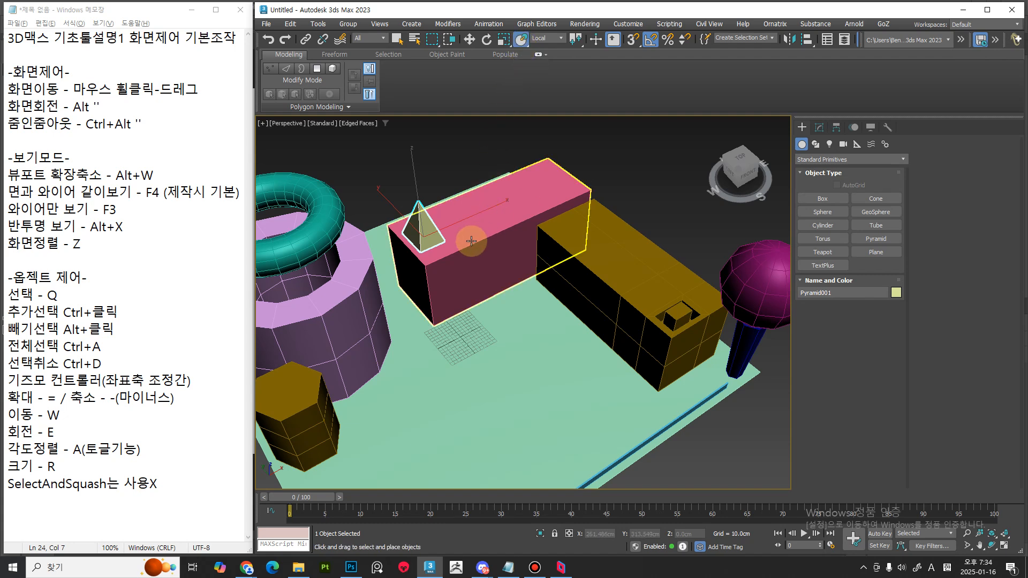
{"action": "mouse_move", "coordinate": [485, 296]}
{"action": "middle_mouse_down"}
{"action": "mouse_move", "coordinate": [482, 274]}
{"action": "mouse_move", "coordinate": [487, 436]}
{"action": "mouse_move", "coordinate": [484, 241]}
{"action": "mouse_move", "coordinate": [501, 229]}
{"action": "mouse_move", "coordinate": [486, 280]}
{"action": "middle_mouse_up"}
{"action": "key", "text": "w"}
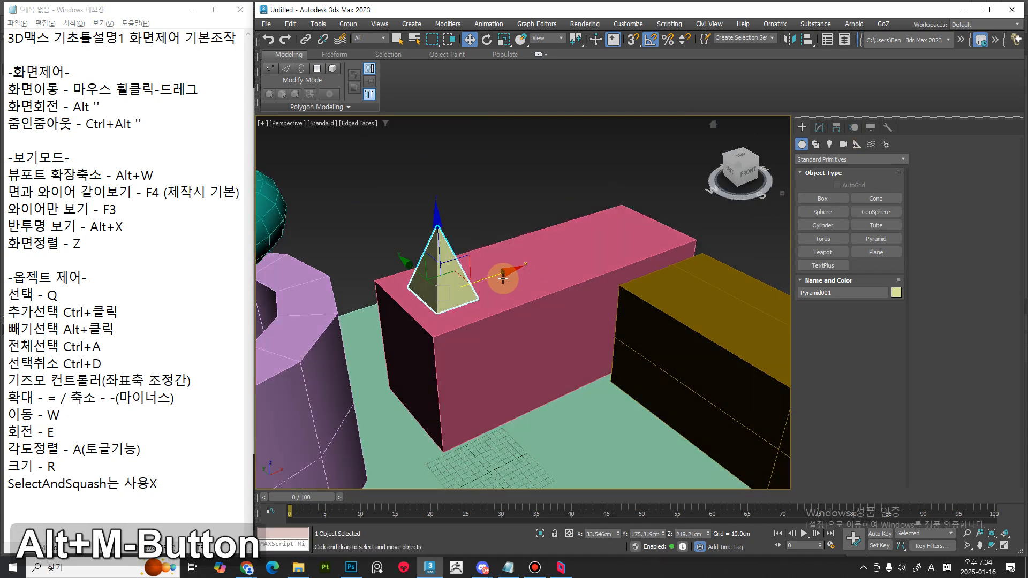
{"action": "left_click_drag", "start_coordinate": [486, 281], "coordinate": [510, 273]}
Resize the pyramid to about 128 cm wide, 83 cm deep and 71 cm high, and move it along X to about 48 cm
{"action": "left_click", "coordinate": [819, 127]}
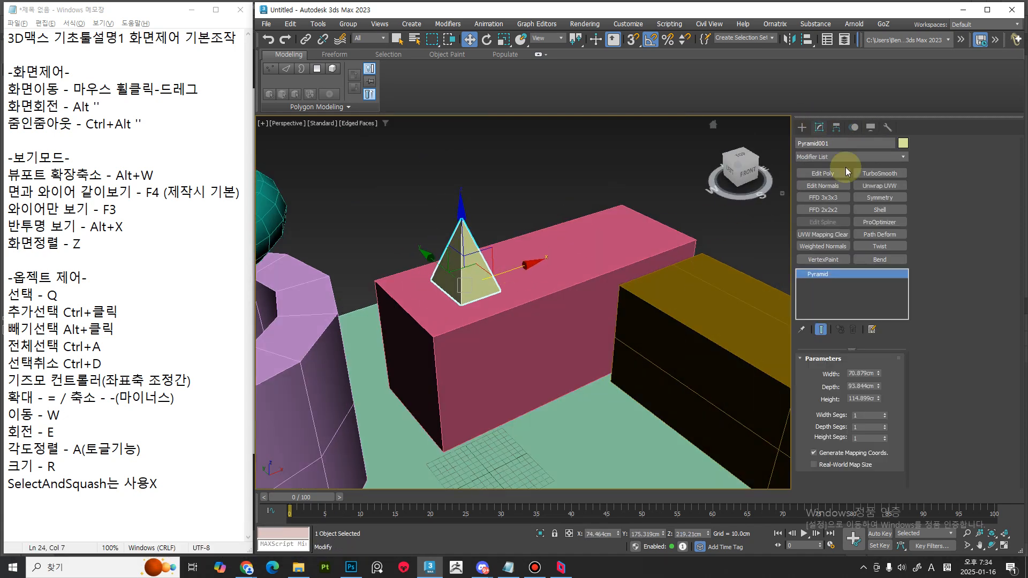
{"action": "left_click_drag", "start_coordinate": [878, 385], "coordinate": [881, 378]}
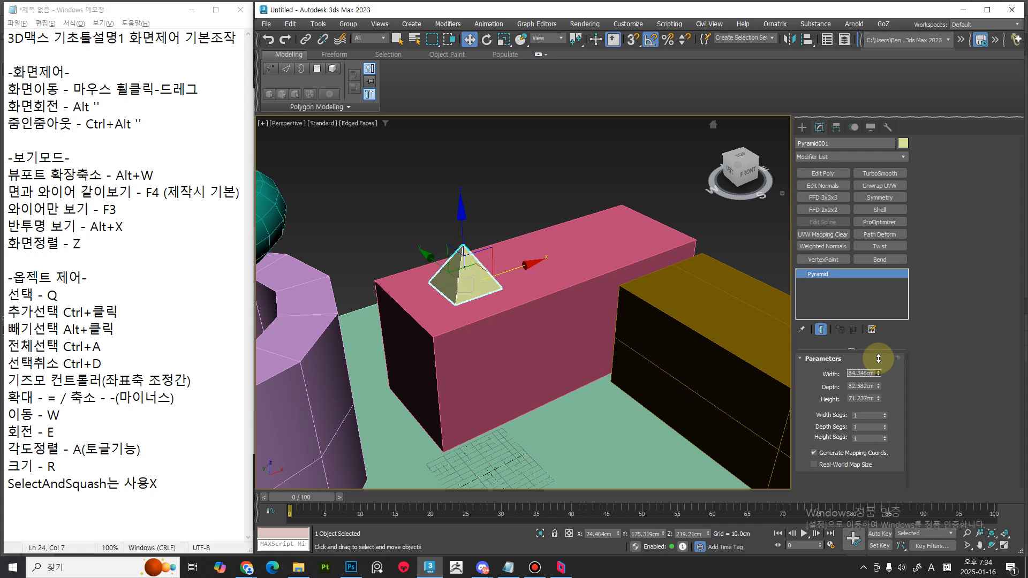
{"action": "middle_click_drag", "start_coordinate": [477, 305], "coordinate": [508, 273], "text": "alt"}
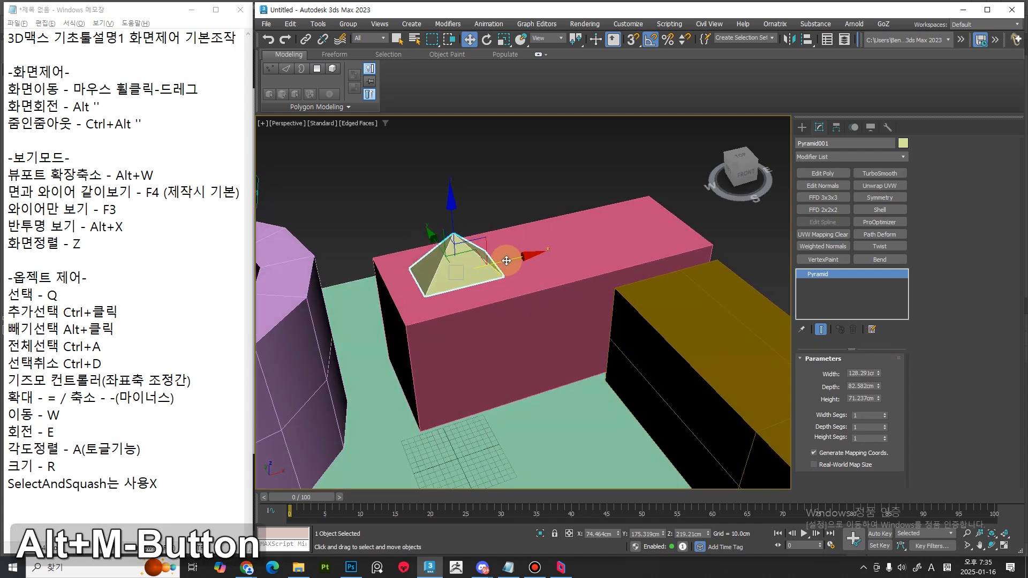
{"action": "left_click_drag", "start_coordinate": [507, 261], "coordinate": [491, 265]}
Create a plane about 1098 cm long and 834 cm wide against the green plane's edge beside the tube, and inspect its underside
{"action": "middle_click_drag", "start_coordinate": [498, 313], "coordinate": [511, 370]}
{"action": "middle_click_drag", "start_coordinate": [512, 369], "coordinate": [506, 348], "text": "alt"}
{"action": "middle_click_drag", "start_coordinate": [506, 348], "coordinate": [471, 353]}
{"action": "left_click", "coordinate": [802, 127]}
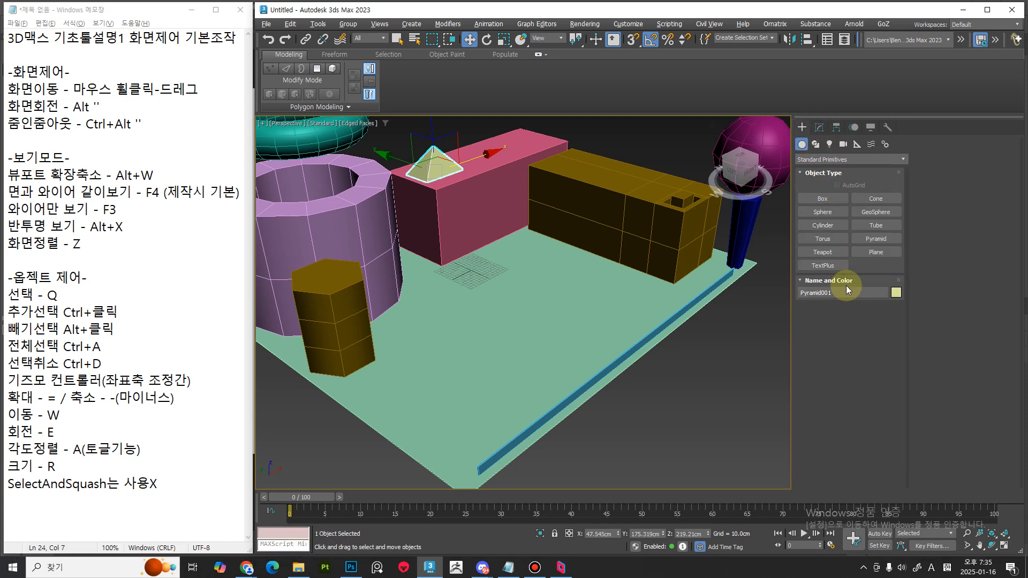
{"action": "left_click", "coordinate": [870, 252]}
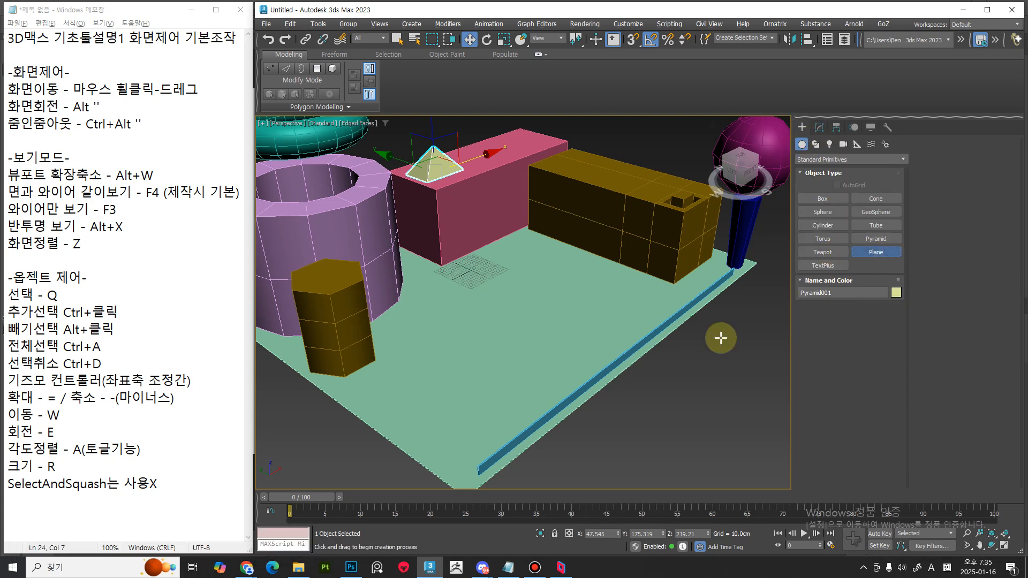
{"action": "middle_click_drag", "start_coordinate": [721, 338], "coordinate": [468, 251]}
{"action": "left_click_drag", "start_coordinate": [467, 247], "coordinate": [307, 479]}
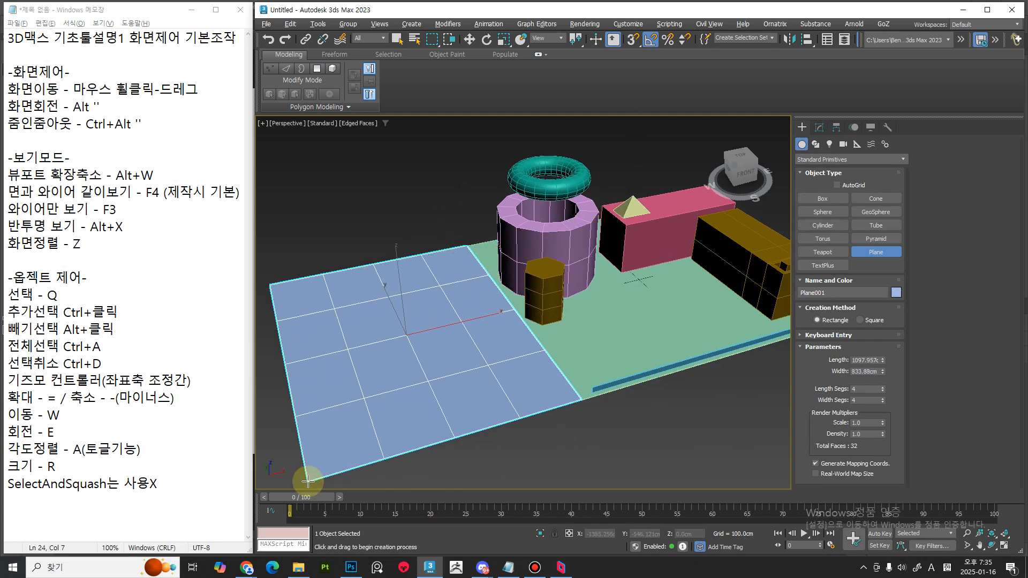
{"action": "middle_click_drag", "start_coordinate": [459, 464], "coordinate": [508, 406], "text": "alt"}
{"action": "middle_click_drag", "start_coordinate": [601, 374], "coordinate": [462, 388], "text": "alt"}
{"action": "key", "text": "w"}
{"action": "middle_click_drag", "start_coordinate": [517, 366], "coordinate": [523, 339], "text": "alt"}
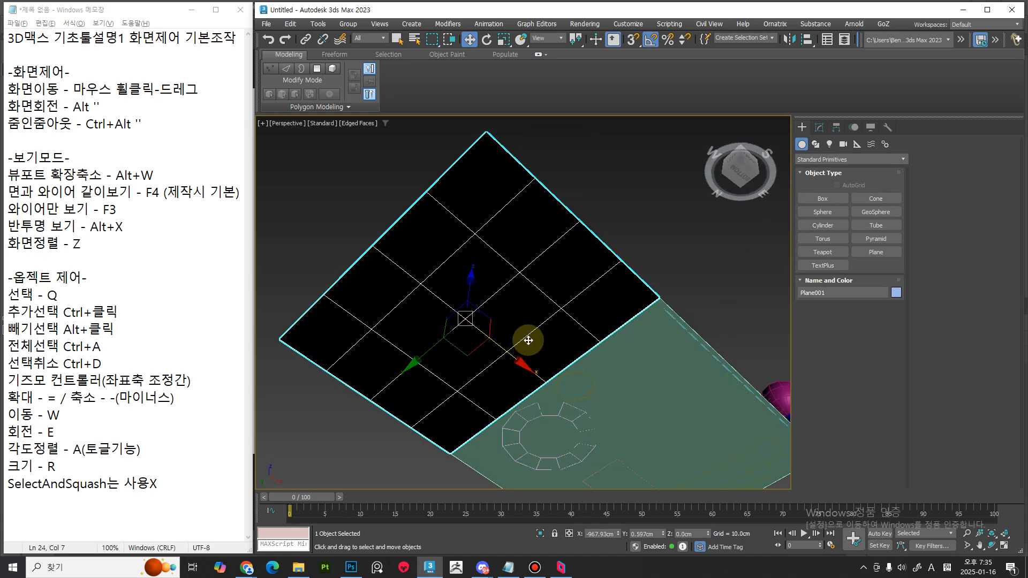
Switch to Photoshop and brush a hatched triangle with a dot at each corner and a small arrow pointing at its edge
{"action": "left_click", "coordinate": [352, 568]}
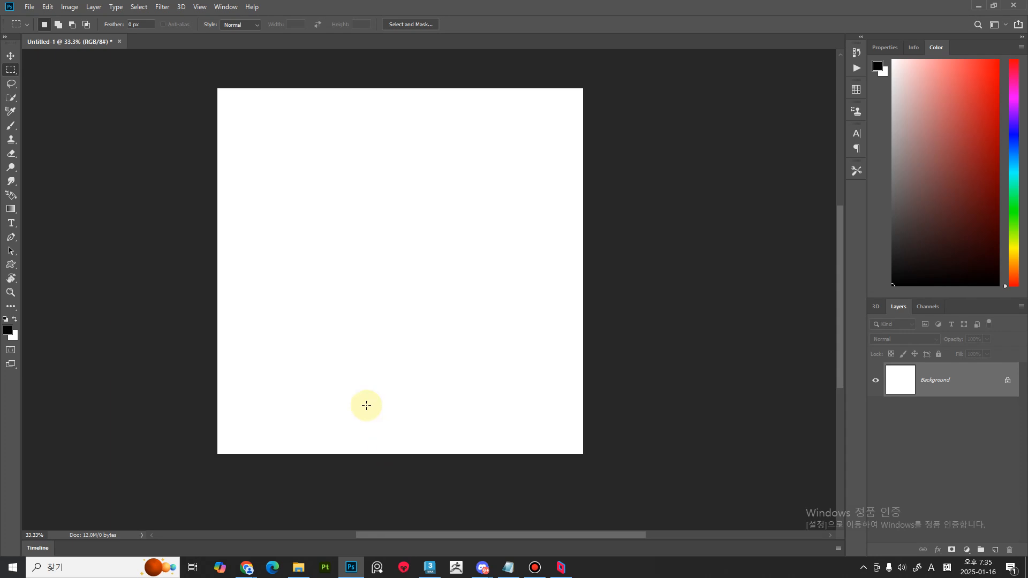
{"action": "left_click_drag", "start_coordinate": [248, 280], "coordinate": [146, 514], "text": "ctrl"}
{"action": "left_click_drag", "start_coordinate": [198, 227], "coordinate": [179, 271]}
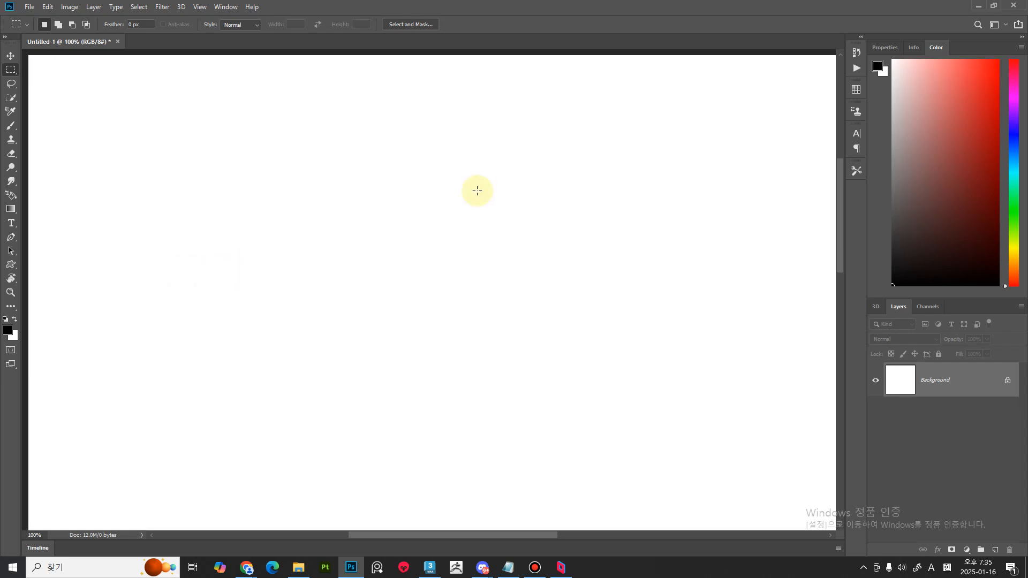
{"action": "key", "text": "b"}
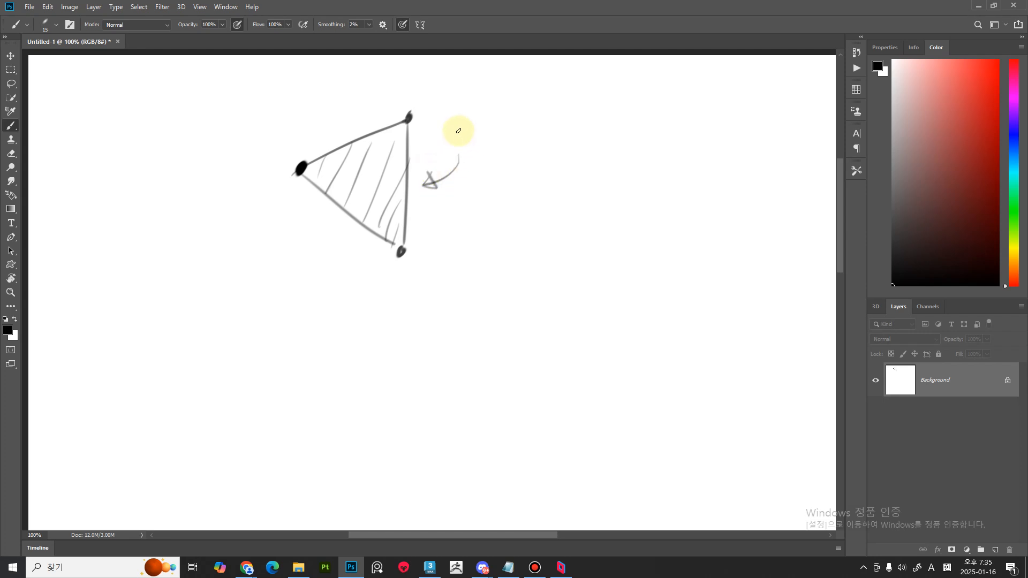
Handwrite the notes "두께가 X" and "가상의 면" beside the triangle, with circled examples "종이" and "옷" below them
{"action": "mouse_move", "coordinate": [459, 131]}
{"action": "left_mouse_down"}
{"action": "mouse_move", "coordinate": [500, 137]}
{"action": "mouse_move", "coordinate": [535, 121]}
{"action": "mouse_move", "coordinate": [535, 134]}
{"action": "left_mouse_up"}
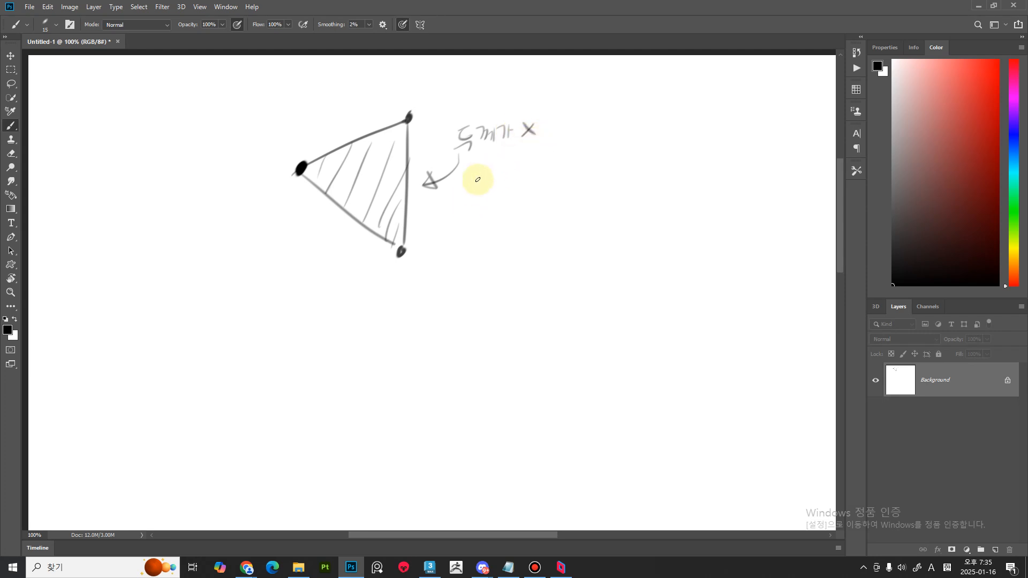
{"action": "mouse_move", "coordinate": [470, 186]}
{"action": "left_mouse_down"}
{"action": "mouse_move", "coordinate": [480, 195]}
{"action": "mouse_move", "coordinate": [523, 163]}
{"action": "mouse_move", "coordinate": [525, 184]}
{"action": "mouse_move", "coordinate": [546, 169]}
{"action": "mouse_move", "coordinate": [553, 179]}
{"action": "left_mouse_up"}
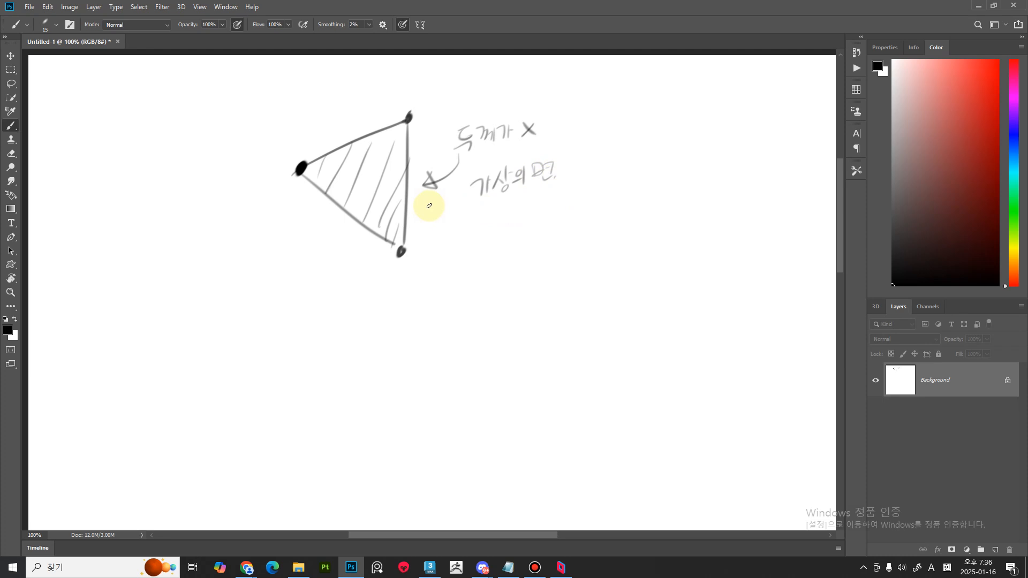
{"action": "mouse_move", "coordinate": [491, 210]}
{"action": "left_mouse_down"}
{"action": "mouse_move", "coordinate": [510, 229]}
{"action": "mouse_move", "coordinate": [532, 218]}
{"action": "mouse_move", "coordinate": [491, 202]}
{"action": "mouse_move", "coordinate": [532, 213]}
{"action": "left_mouse_up"}
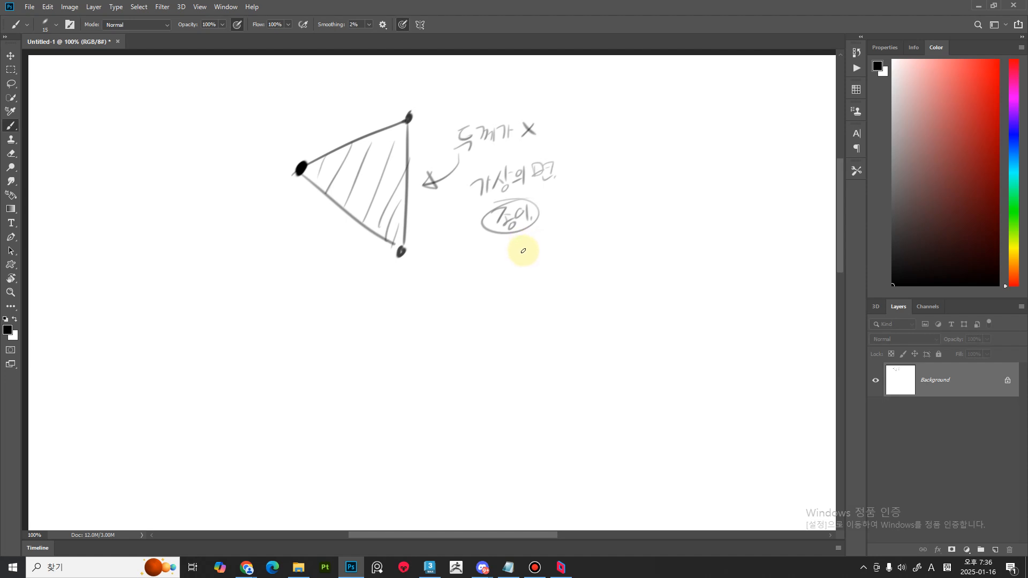
{"action": "left_click_drag", "start_coordinate": [511, 243], "coordinate": [530, 239]}
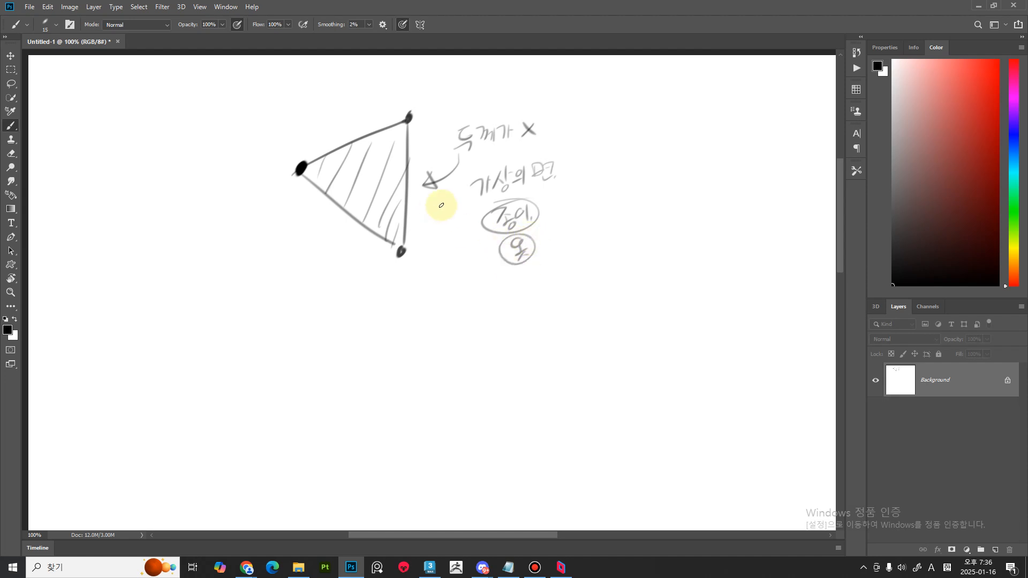
Circle a spot on the triangle's vertical edge and handwrite the boxed words "가상의" and "데이터" above the notes
{"action": "mouse_move", "coordinate": [422, 209]}
{"action": "left_mouse_down"}
{"action": "mouse_move", "coordinate": [415, 225]}
{"action": "mouse_move", "coordinate": [407, 213]}
{"action": "left_mouse_up"}
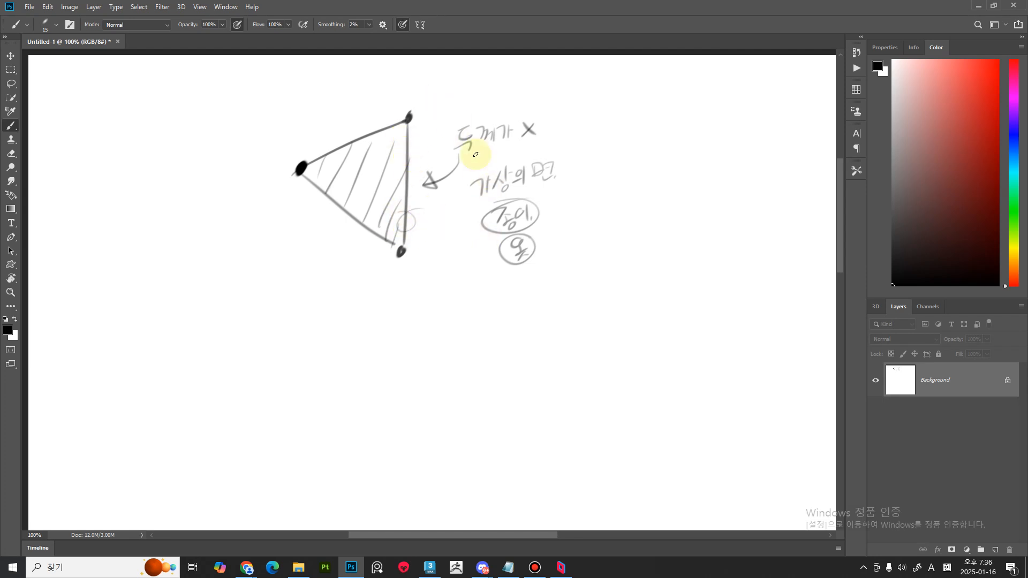
{"action": "mouse_move", "coordinate": [455, 99]}
{"action": "left_mouse_down"}
{"action": "mouse_move", "coordinate": [464, 110]}
{"action": "mouse_move", "coordinate": [471, 88]}
{"action": "mouse_move", "coordinate": [481, 94]}
{"action": "mouse_move", "coordinate": [493, 76]}
{"action": "mouse_move", "coordinate": [443, 103]}
{"action": "mouse_move", "coordinate": [489, 108]}
{"action": "left_mouse_up"}
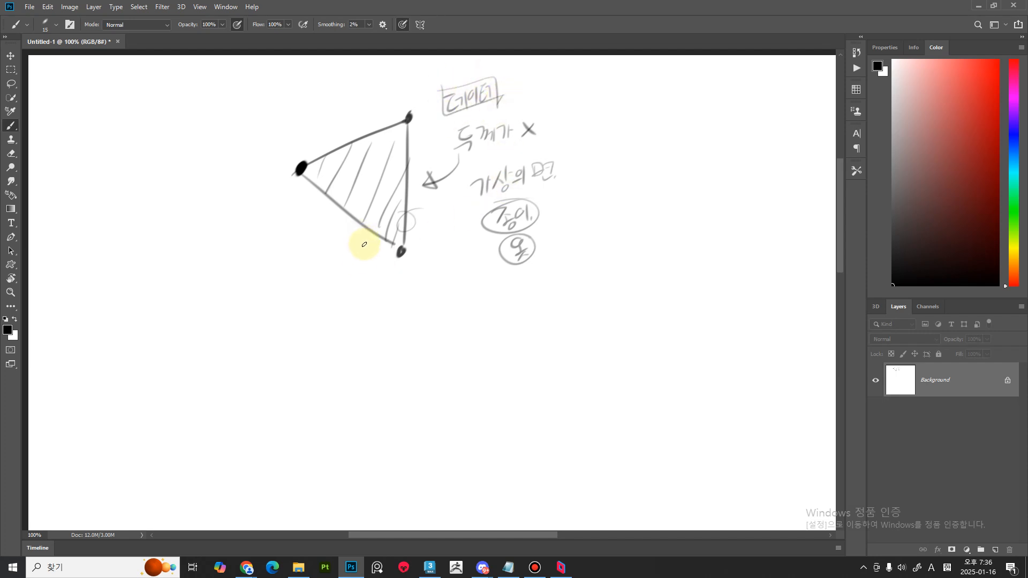
{"action": "left_click_drag", "start_coordinate": [418, 78], "coordinate": [467, 84]}
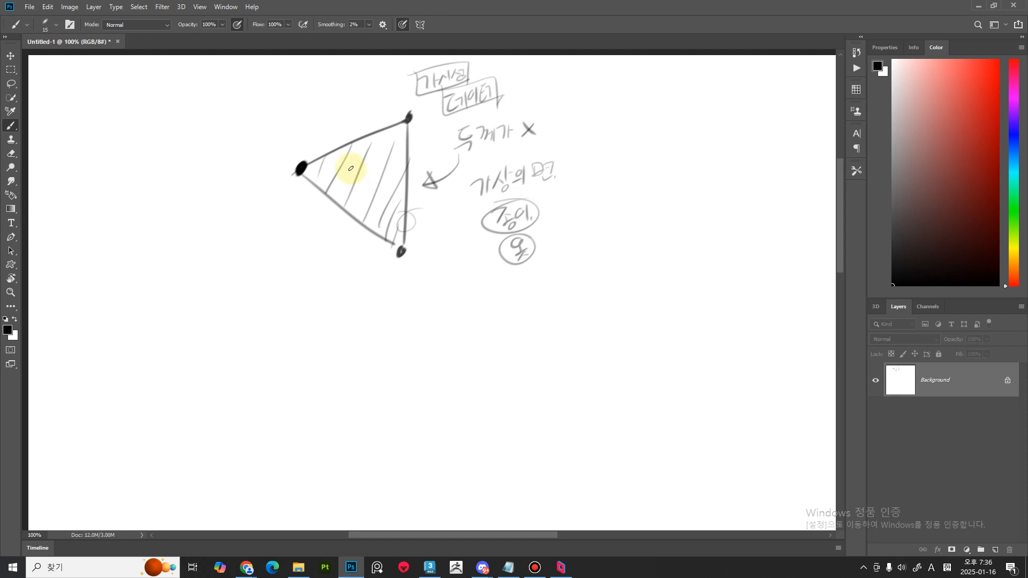
Draw a thick arrow pointing outward from the triangle's face and short direction strokes at its three corners
{"action": "left_click_drag", "start_coordinate": [364, 183], "coordinate": [277, 236]}
{"action": "left_click_drag", "start_coordinate": [276, 236], "coordinate": [309, 231]}
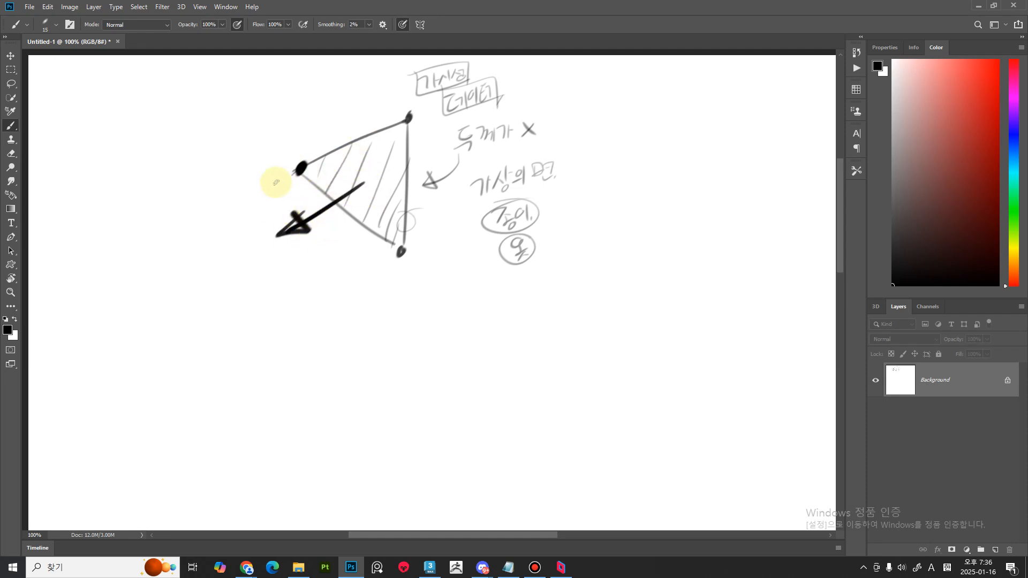
{"action": "left_click_drag", "start_coordinate": [276, 182], "coordinate": [271, 186]}
{"action": "left_click_drag", "start_coordinate": [279, 172], "coordinate": [268, 185]}
{"action": "mouse_move", "coordinate": [381, 121]}
{"action": "left_mouse_down"}
{"action": "mouse_move", "coordinate": [407, 118]}
{"action": "mouse_move", "coordinate": [378, 119]}
{"action": "left_mouse_up"}
{"action": "left_click_drag", "start_coordinate": [391, 257], "coordinate": [368, 267]}
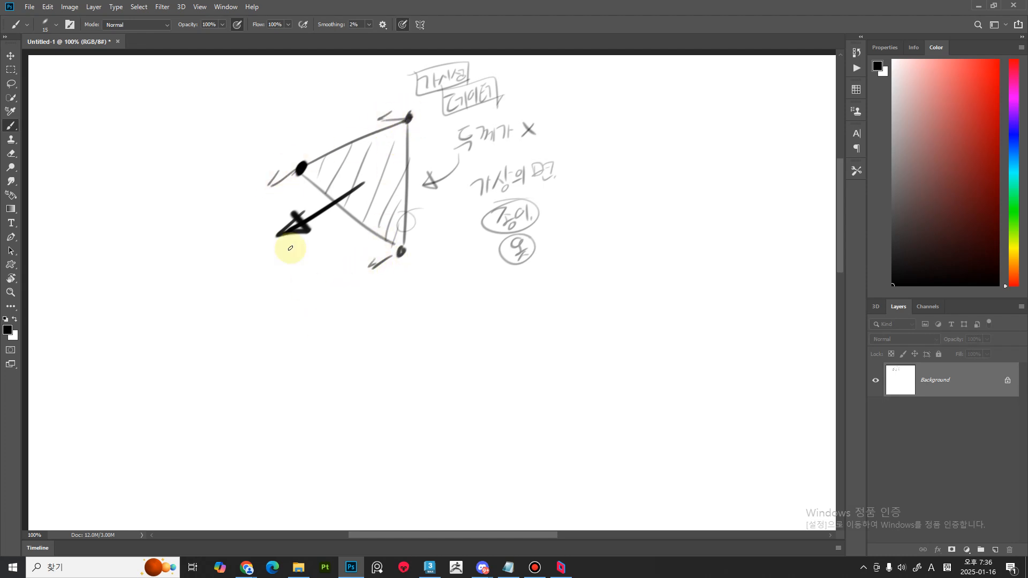
Handwrite "Normal Angle" above the triangle with "Tangent" before it and "Map" after it, and encircle the term
{"action": "mouse_move", "coordinate": [182, 138]}
{"action": "left_mouse_down"}
{"action": "mouse_move", "coordinate": [197, 102]}
{"action": "mouse_move", "coordinate": [209, 114]}
{"action": "mouse_move", "coordinate": [266, 87]}
{"action": "mouse_move", "coordinate": [314, 101]}
{"action": "left_mouse_up"}
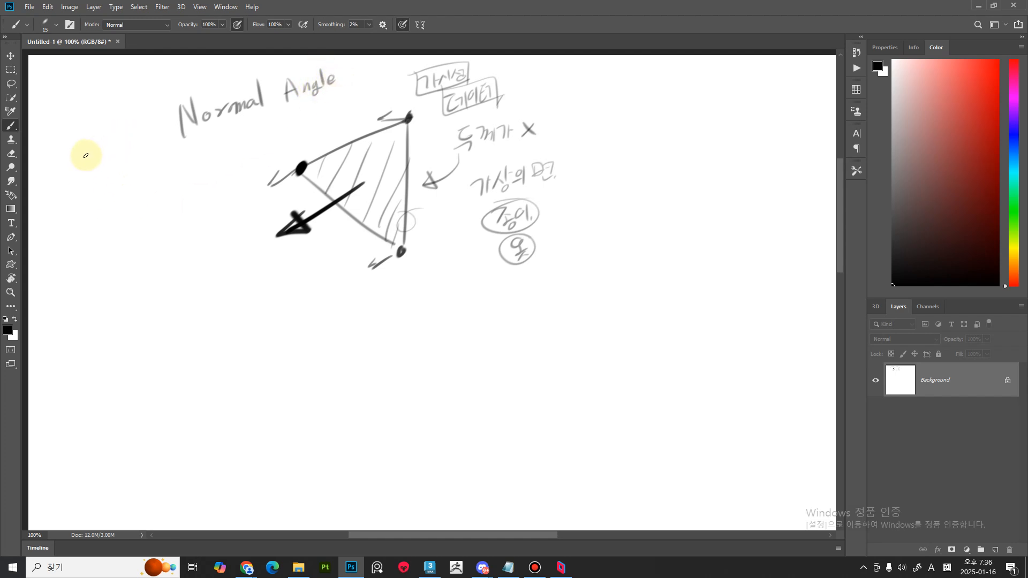
{"action": "mouse_move", "coordinate": [86, 156]}
{"action": "left_mouse_down"}
{"action": "mouse_move", "coordinate": [103, 163]}
{"action": "mouse_move", "coordinate": [152, 148]}
{"action": "left_mouse_up"}
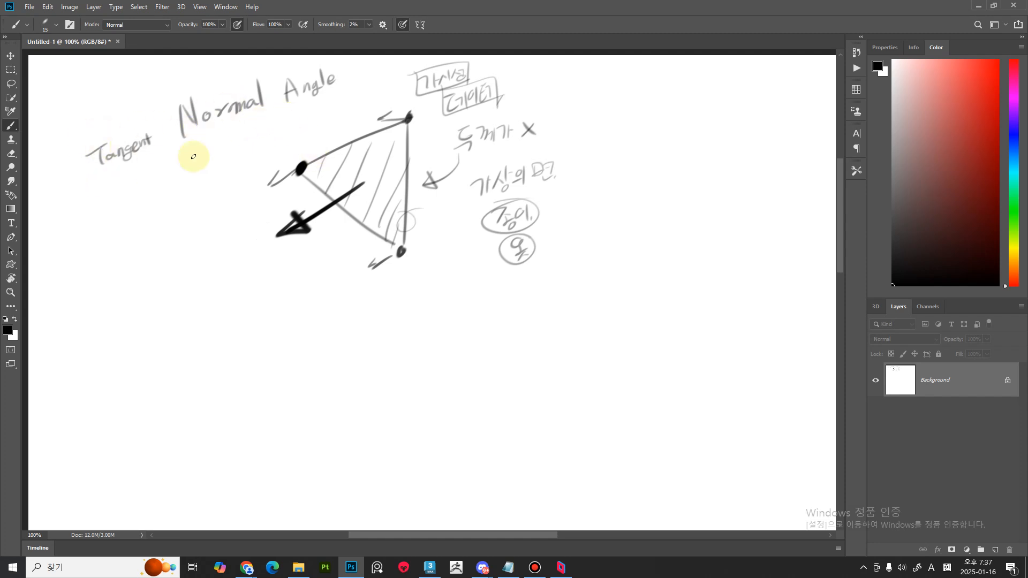
{"action": "mouse_move", "coordinate": [193, 157]}
{"action": "left_mouse_down"}
{"action": "mouse_move", "coordinate": [143, 177]}
{"action": "mouse_move", "coordinate": [239, 138]}
{"action": "left_mouse_up"}
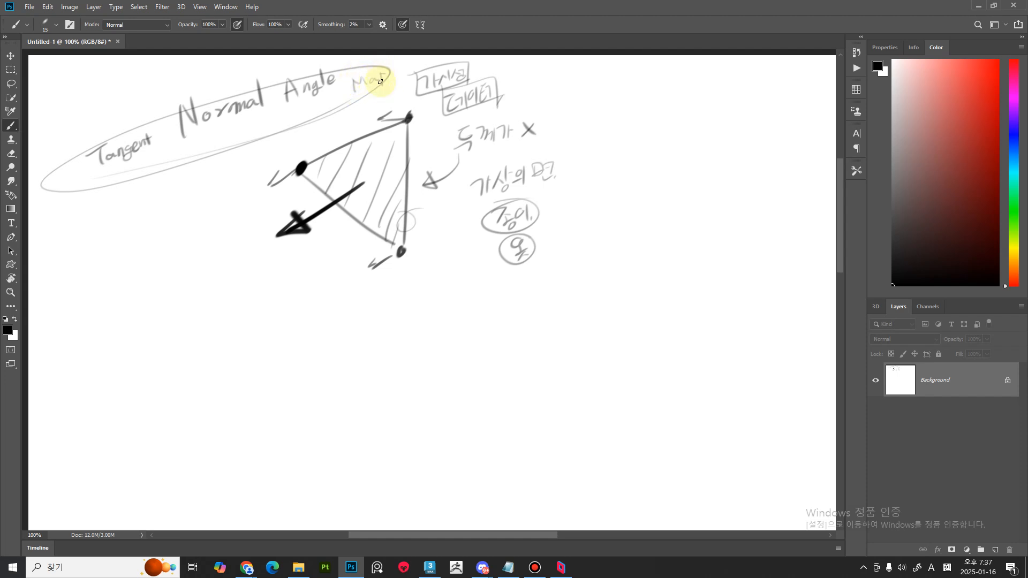
Circle "Normal" and "Map", draw a box around "Normal Angle", and mark a right angle at the thick arrow's base
{"action": "left_click_drag", "start_coordinate": [380, 82], "coordinate": [356, 103]}
{"action": "mouse_move", "coordinate": [251, 86]}
{"action": "left_mouse_down"}
{"action": "mouse_move", "coordinate": [230, 81]}
{"action": "mouse_move", "coordinate": [268, 89]}
{"action": "mouse_move", "coordinate": [212, 86]}
{"action": "left_mouse_up"}
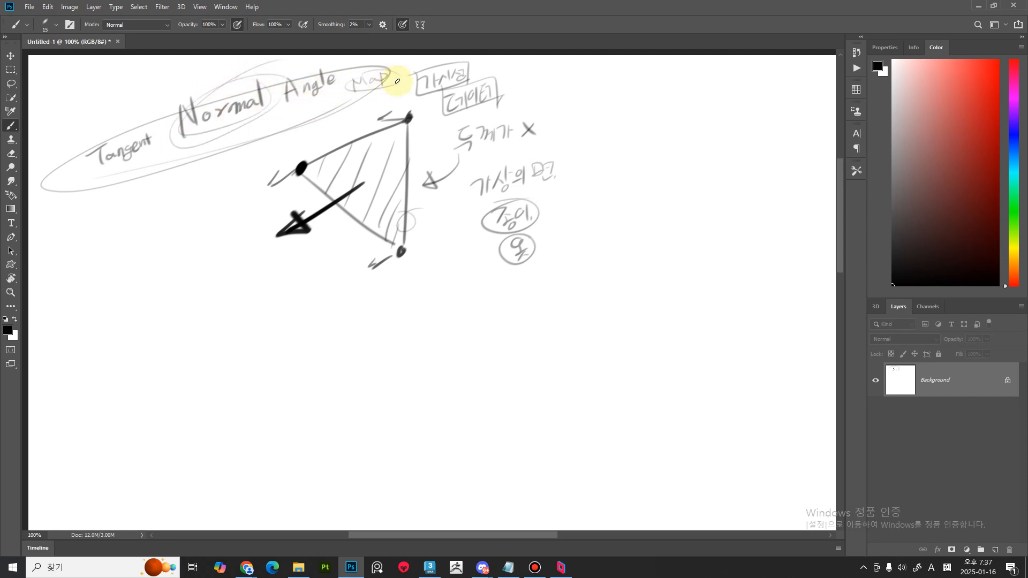
{"action": "left_click_drag", "start_coordinate": [398, 81], "coordinate": [396, 76]}
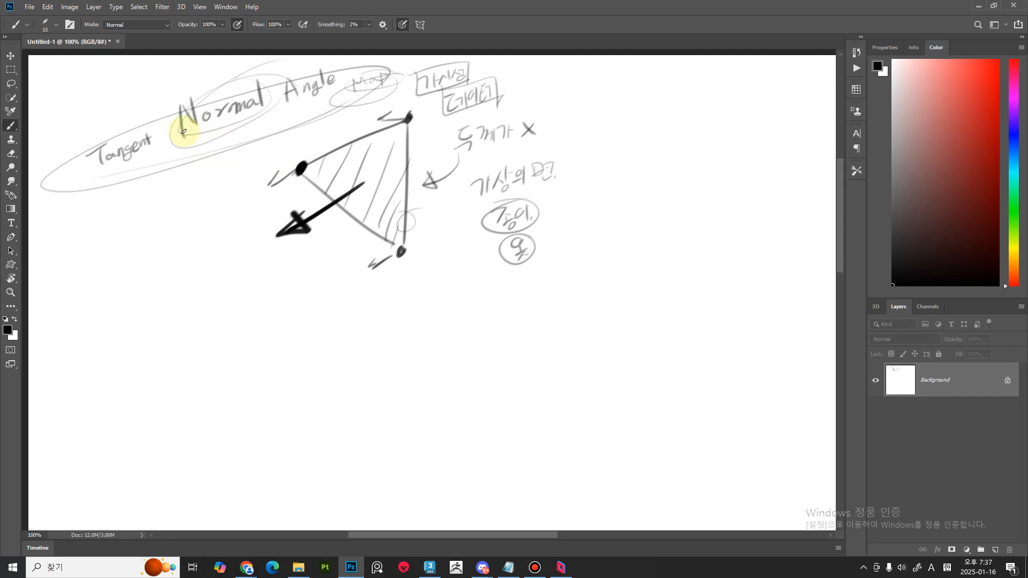
{"action": "mouse_move", "coordinate": [177, 80]}
{"action": "left_mouse_down"}
{"action": "mouse_move", "coordinate": [298, 114]}
{"action": "mouse_move", "coordinate": [332, 50]}
{"action": "mouse_move", "coordinate": [219, 82]}
{"action": "left_mouse_up"}
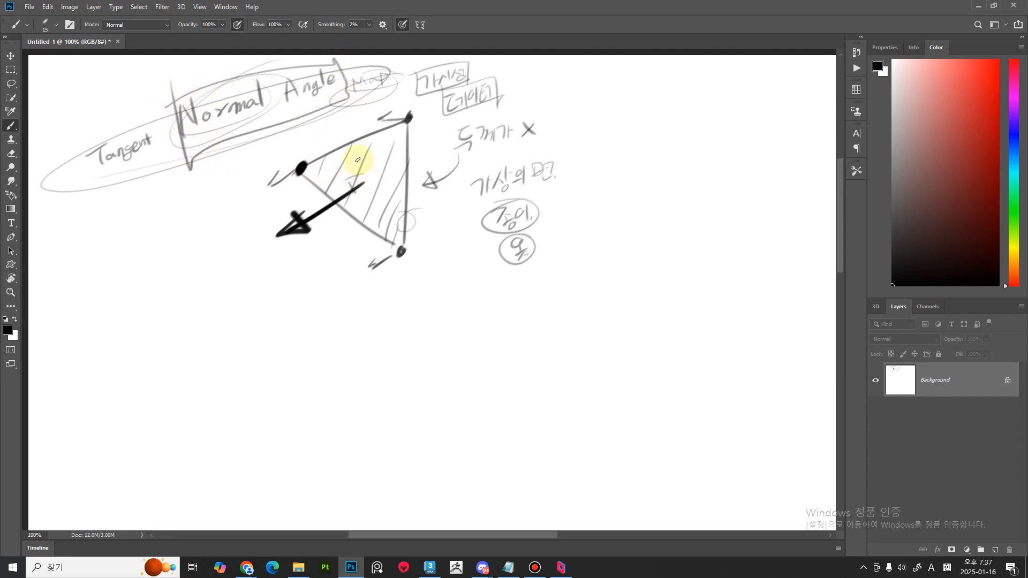
{"action": "left_click_drag", "start_coordinate": [355, 159], "coordinate": [365, 191]}
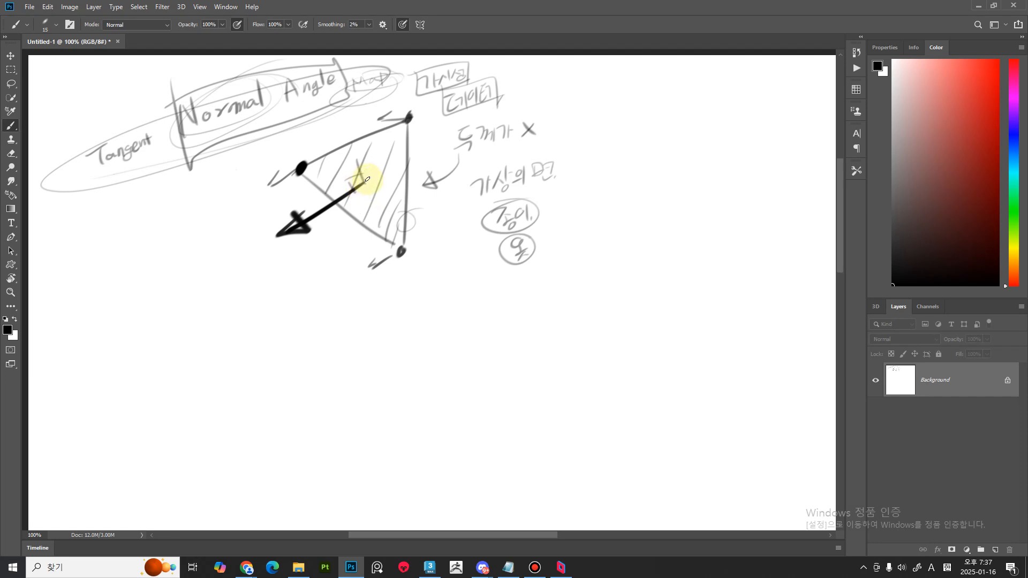
Sketch a flat face with a perpendicular arrow and right-angle mark beside the notes, and erase that sketch
{"action": "left_click_drag", "start_coordinate": [559, 192], "coordinate": [735, 195]}
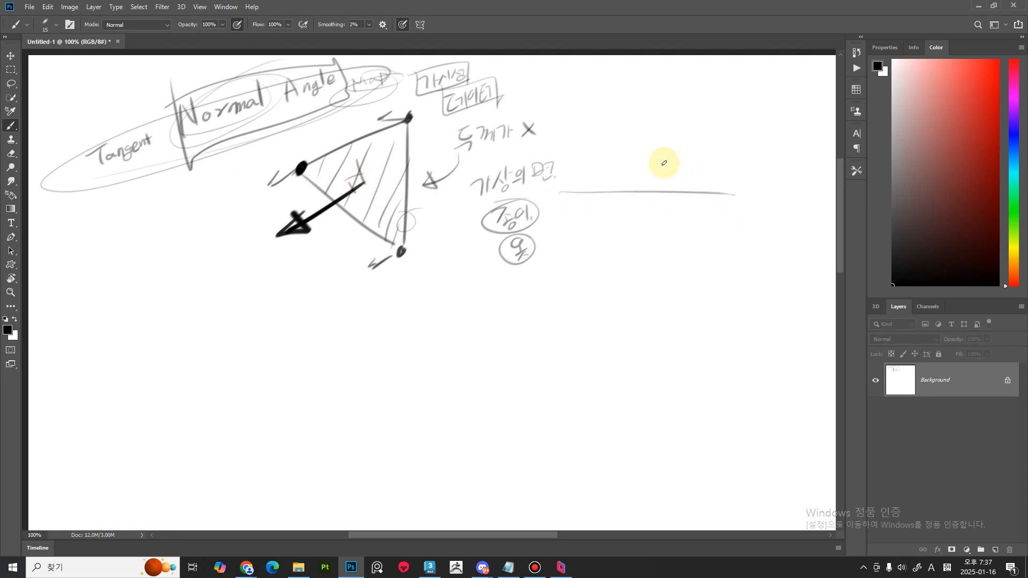
{"action": "left_click_drag", "start_coordinate": [568, 188], "coordinate": [567, 200]}
{"action": "left_click_drag", "start_coordinate": [729, 189], "coordinate": [728, 201]}
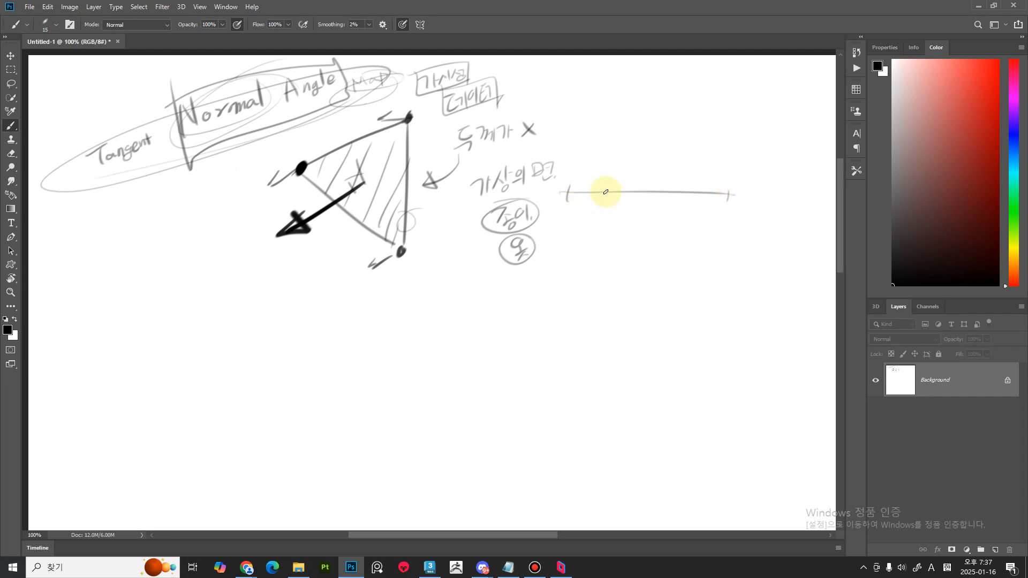
{"action": "mouse_move", "coordinate": [625, 172]}
{"action": "left_mouse_down"}
{"action": "mouse_move", "coordinate": [724, 163]}
{"action": "mouse_move", "coordinate": [730, 193]}
{"action": "left_mouse_up"}
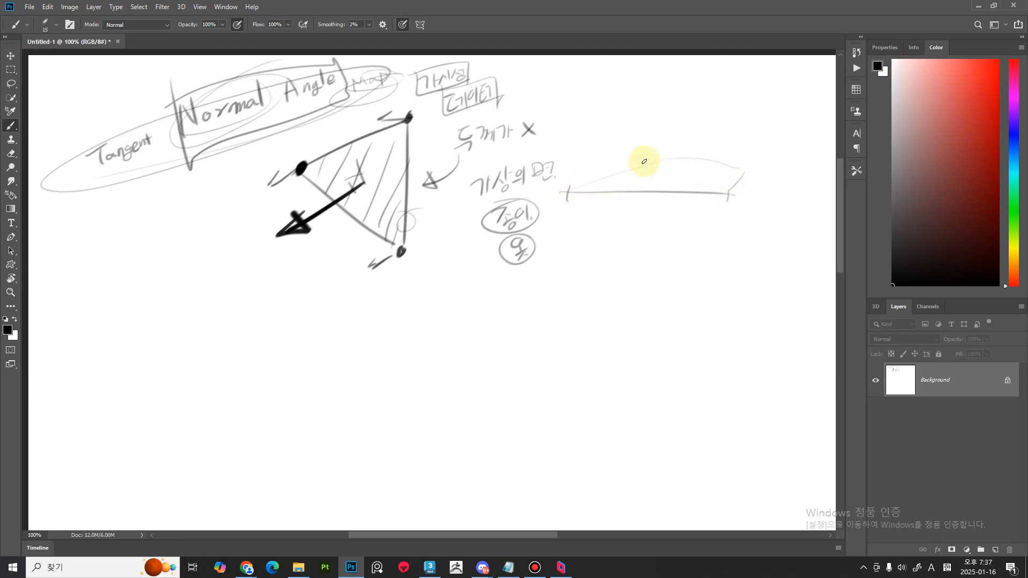
{"action": "left_click_drag", "start_coordinate": [644, 161], "coordinate": [760, 171]}
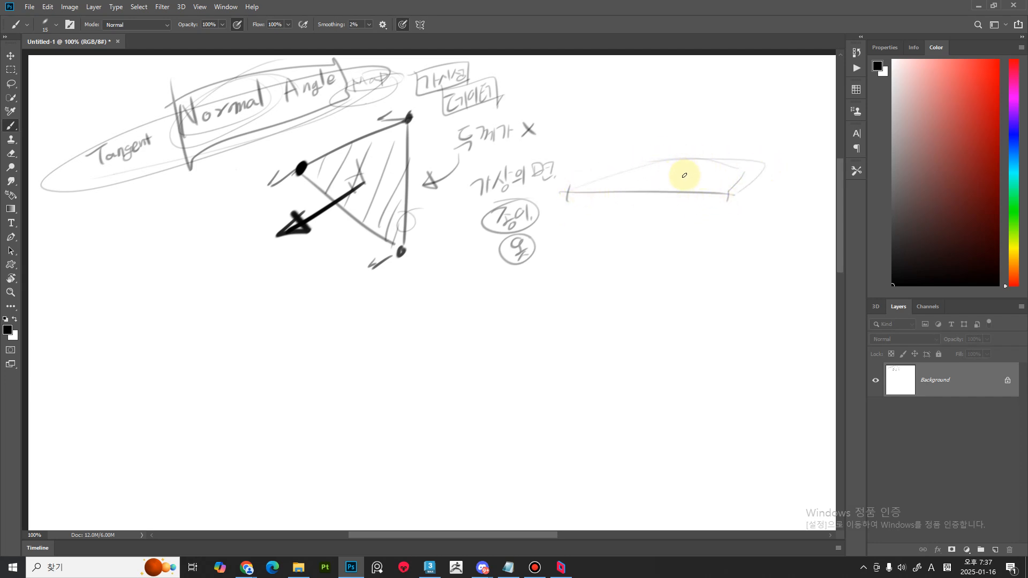
{"action": "mouse_move", "coordinate": [683, 174]}
{"action": "left_mouse_down"}
{"action": "mouse_move", "coordinate": [682, 118]}
{"action": "mouse_move", "coordinate": [683, 131]}
{"action": "left_mouse_up"}
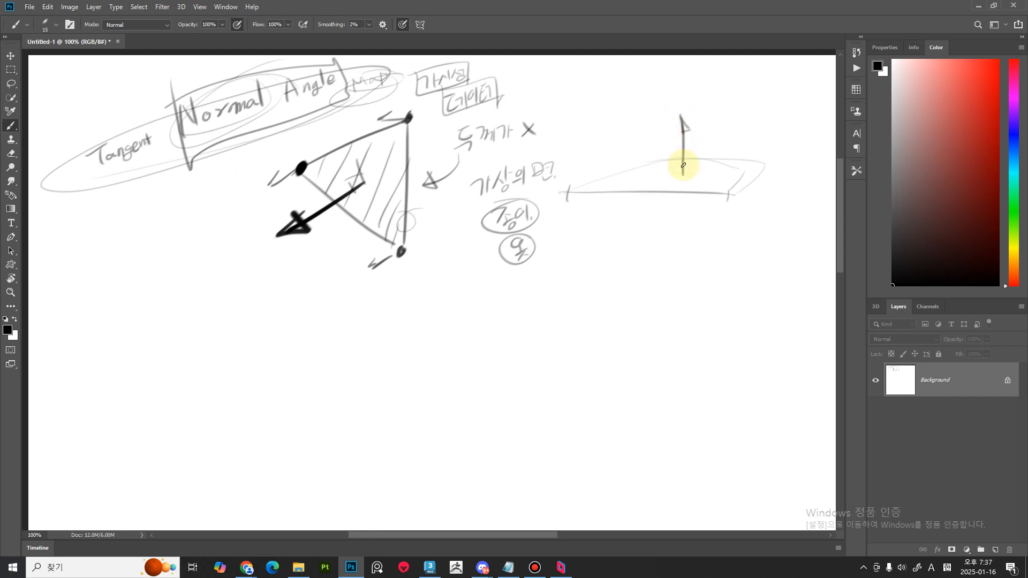
{"action": "left_click_drag", "start_coordinate": [676, 172], "coordinate": [691, 172]}
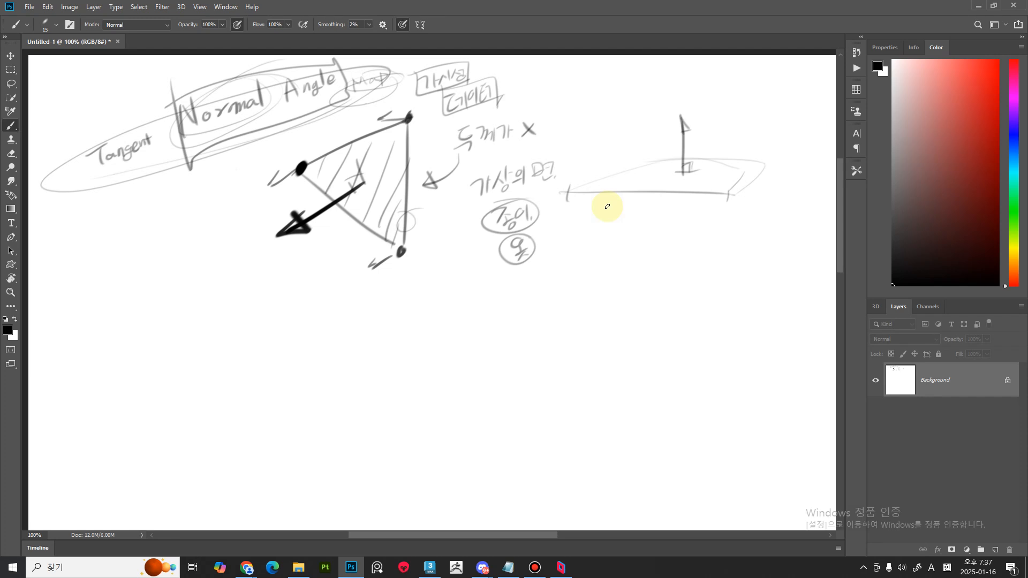
{"action": "key", "text": "e"}
{"action": "mouse_move", "coordinate": [577, 185]}
{"action": "left_mouse_down"}
{"action": "mouse_move", "coordinate": [634, 151]}
{"action": "mouse_move", "coordinate": [623, 253]}
{"action": "mouse_move", "coordinate": [704, 204]}
{"action": "mouse_move", "coordinate": [684, 241]}
{"action": "left_mouse_up"}
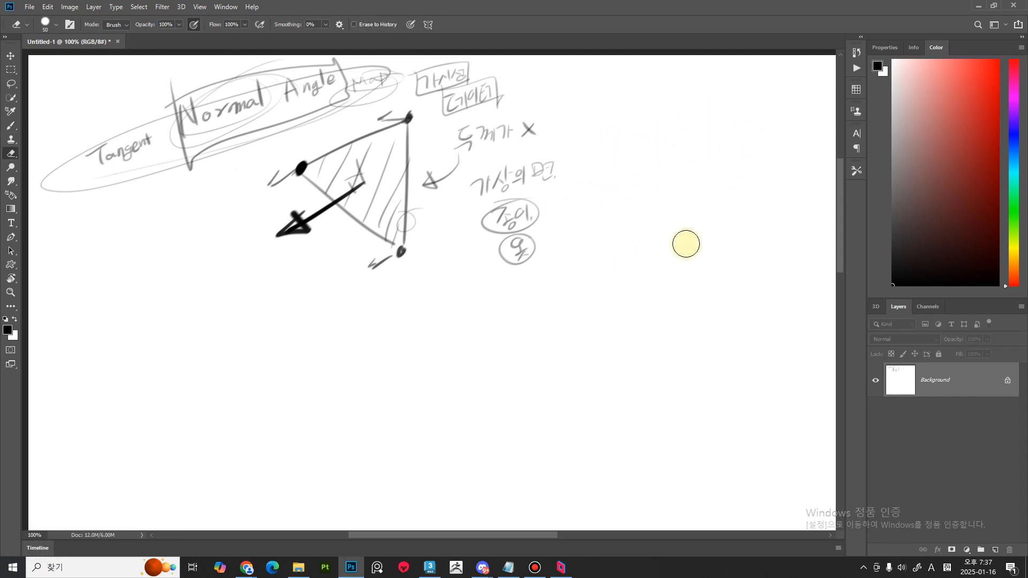
Handwrite "방향" on the arrow side of the triangle, and "반대?" and "불가시" on its opposite side
{"action": "key", "text": "b"}
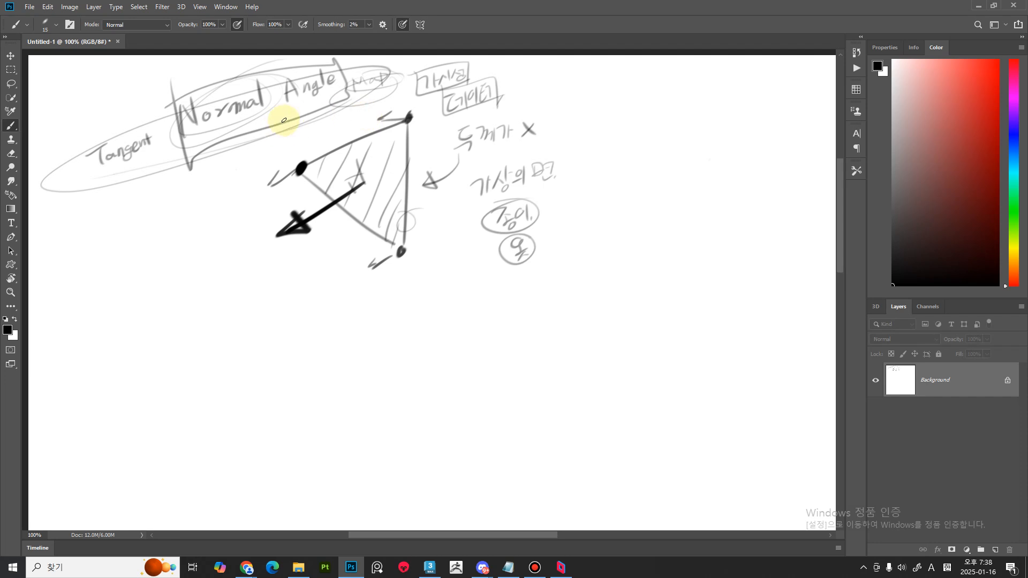
{"action": "mouse_move", "coordinate": [287, 152]}
{"action": "left_mouse_down"}
{"action": "mouse_move", "coordinate": [302, 138]}
{"action": "mouse_move", "coordinate": [303, 147]}
{"action": "left_mouse_up"}
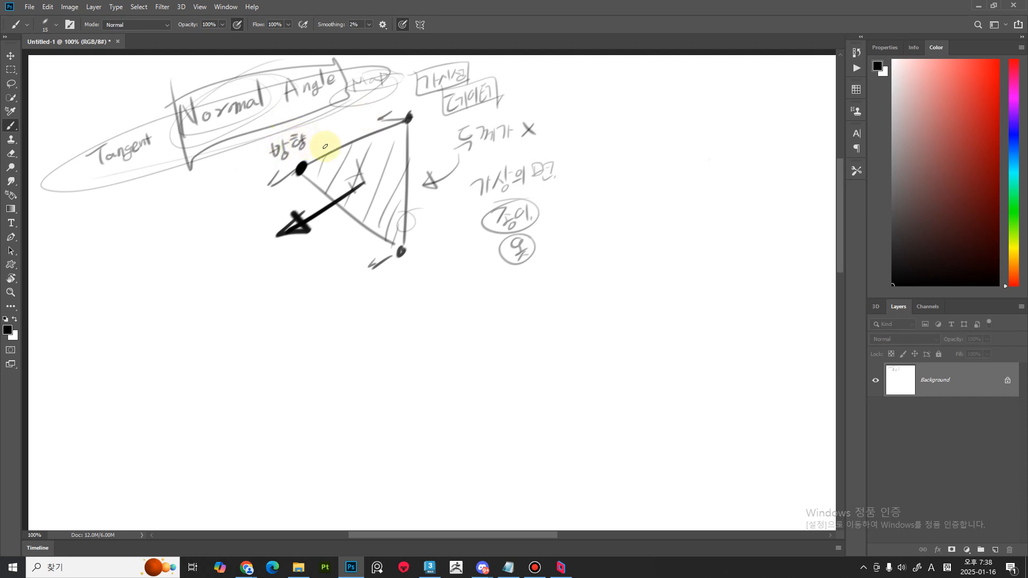
{"action": "mouse_move", "coordinate": [415, 159]}
{"action": "left_mouse_down"}
{"action": "mouse_move", "coordinate": [431, 154]}
{"action": "mouse_move", "coordinate": [420, 143]}
{"action": "mouse_move", "coordinate": [432, 135]}
{"action": "left_mouse_up"}
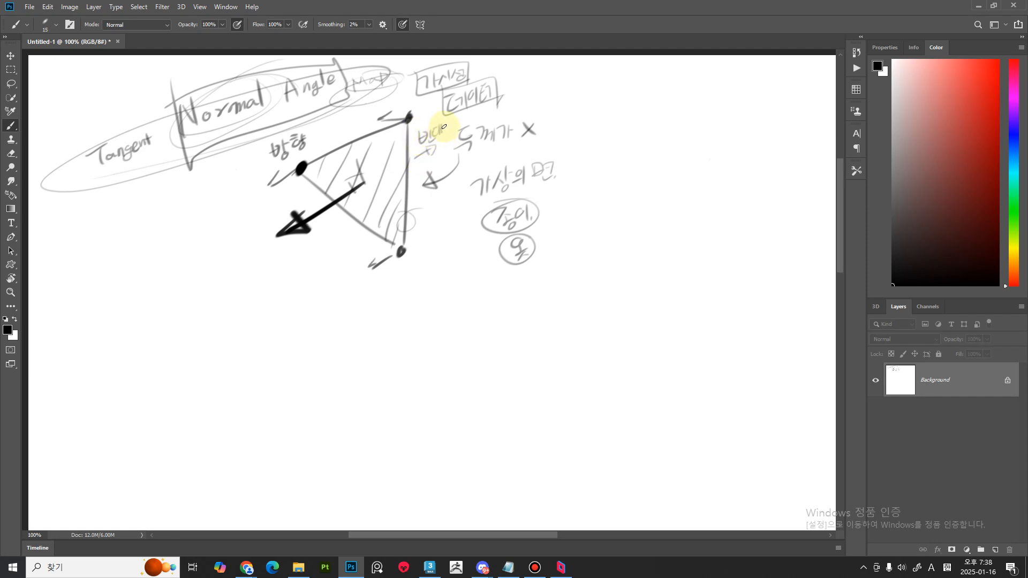
{"action": "mouse_move", "coordinate": [444, 122]}
{"action": "left_mouse_down"}
{"action": "mouse_move", "coordinate": [445, 133]}
{"action": "mouse_move", "coordinate": [423, 111]}
{"action": "left_mouse_up"}
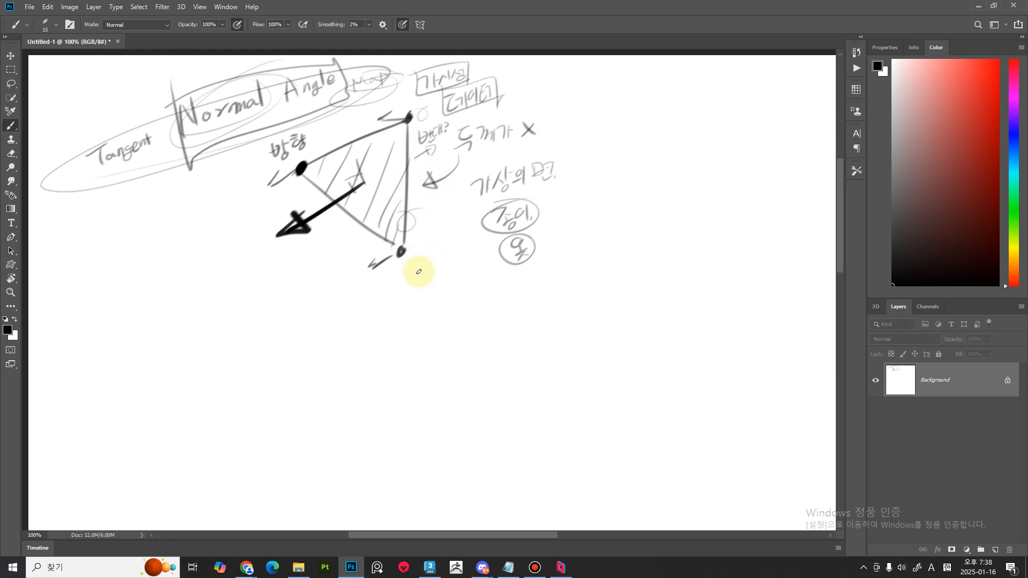
{"action": "left_click_drag", "start_coordinate": [419, 272], "coordinate": [451, 258]}
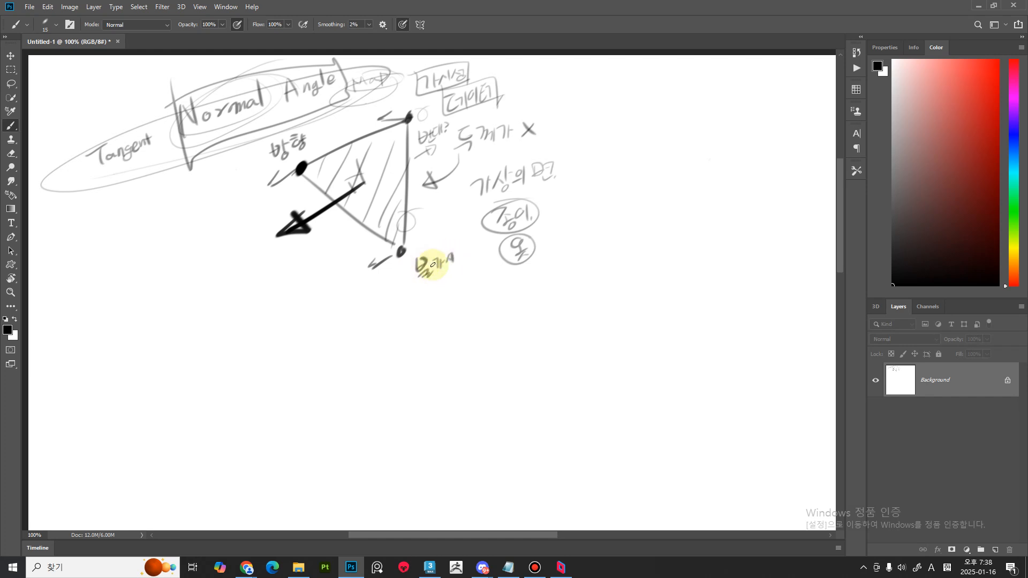
Switch to 3ds Max and enable Backface Cull in the object properties of the blue plane Plane001
{"action": "left_click", "coordinate": [430, 567]}
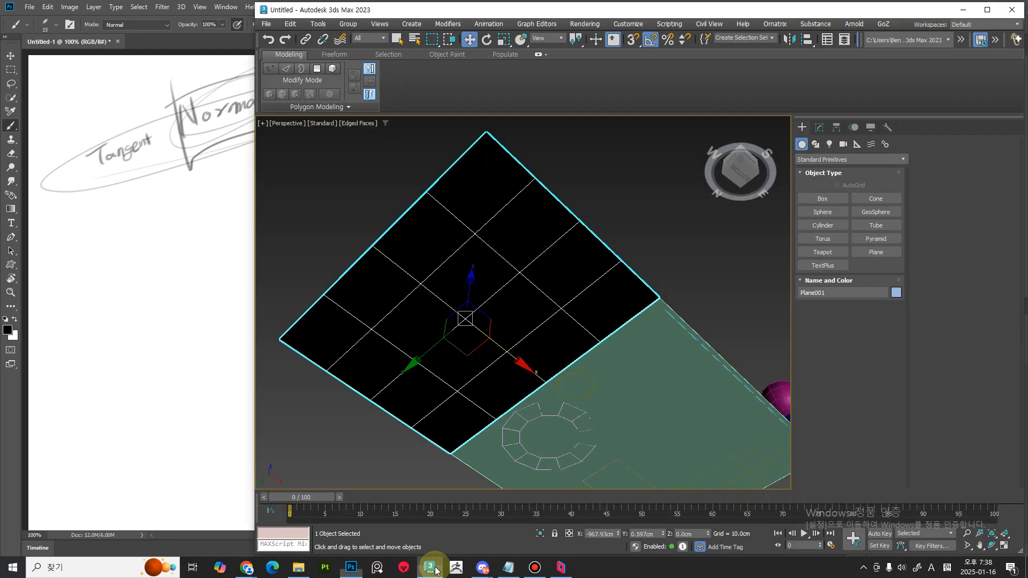
{"action": "middle_click_drag", "start_coordinate": [501, 301], "coordinate": [487, 338]}
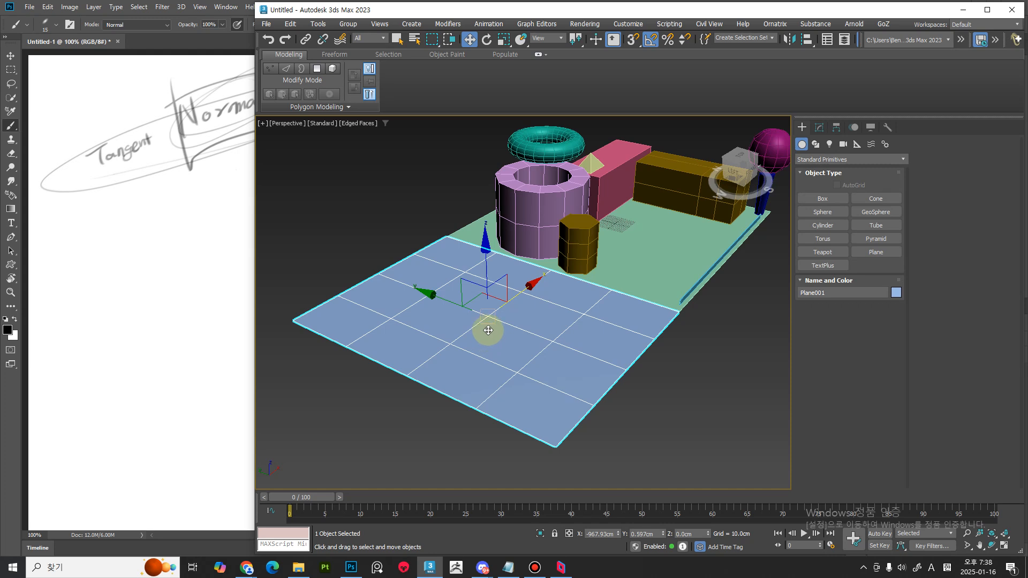
{"action": "right_click", "coordinate": [488, 331]}
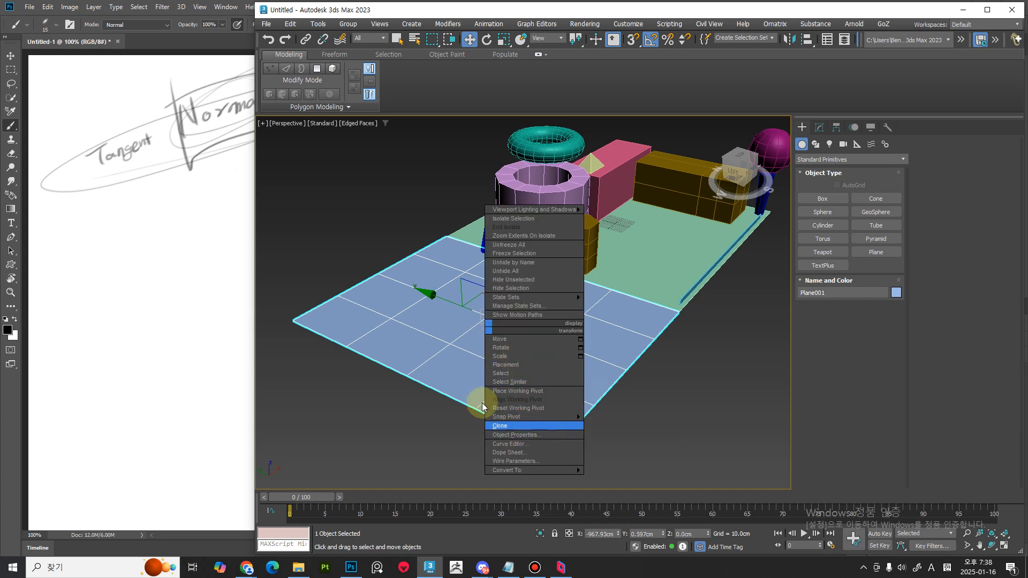
{"action": "middle_click_drag", "start_coordinate": [420, 330], "coordinate": [456, 343]}
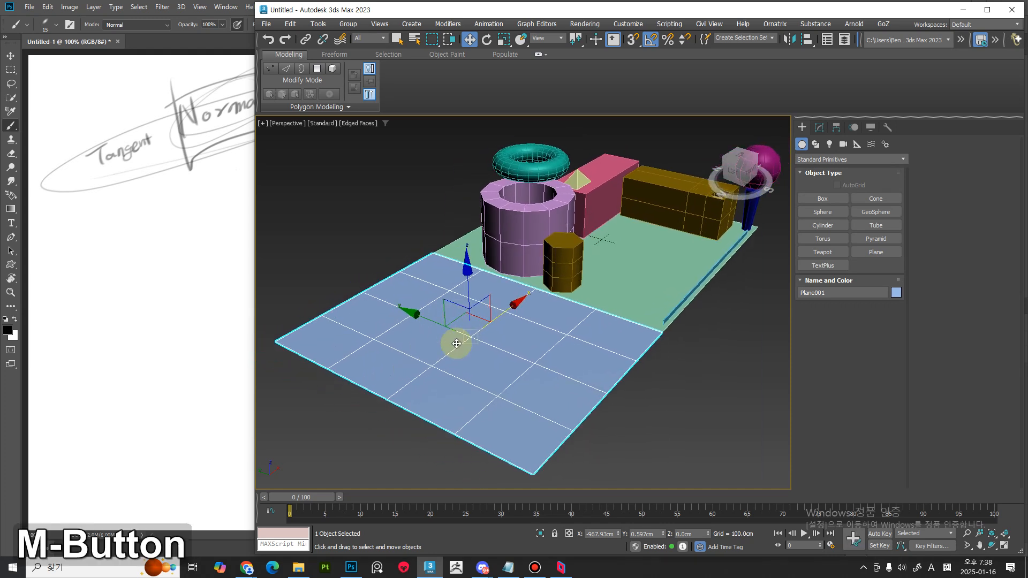
{"action": "right_click", "coordinate": [482, 332]}
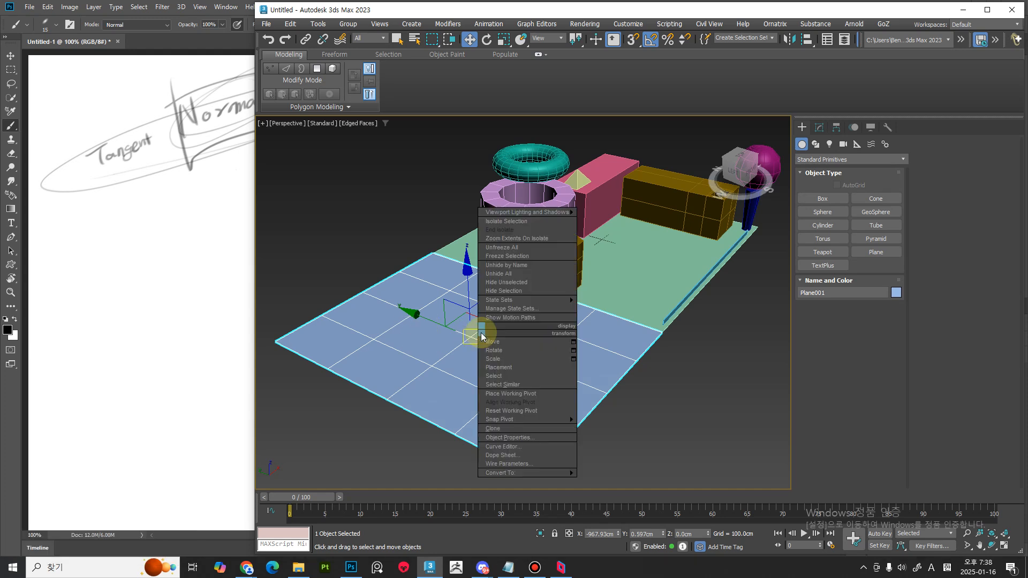
{"action": "left_click", "coordinate": [518, 438]}
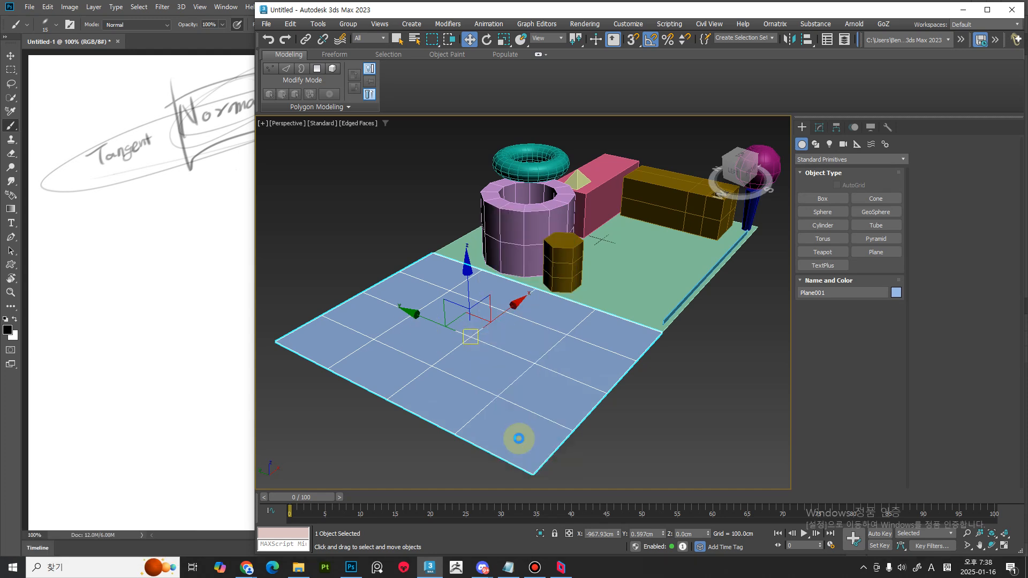
{"action": "left_click", "coordinate": [571, 315]}
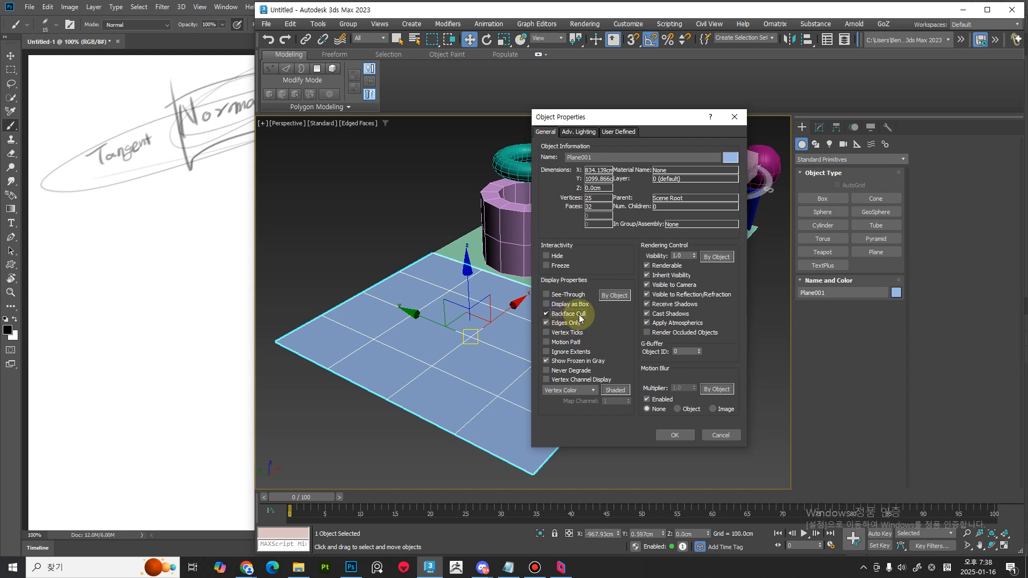
{"action": "left_click", "coordinate": [673, 435]}
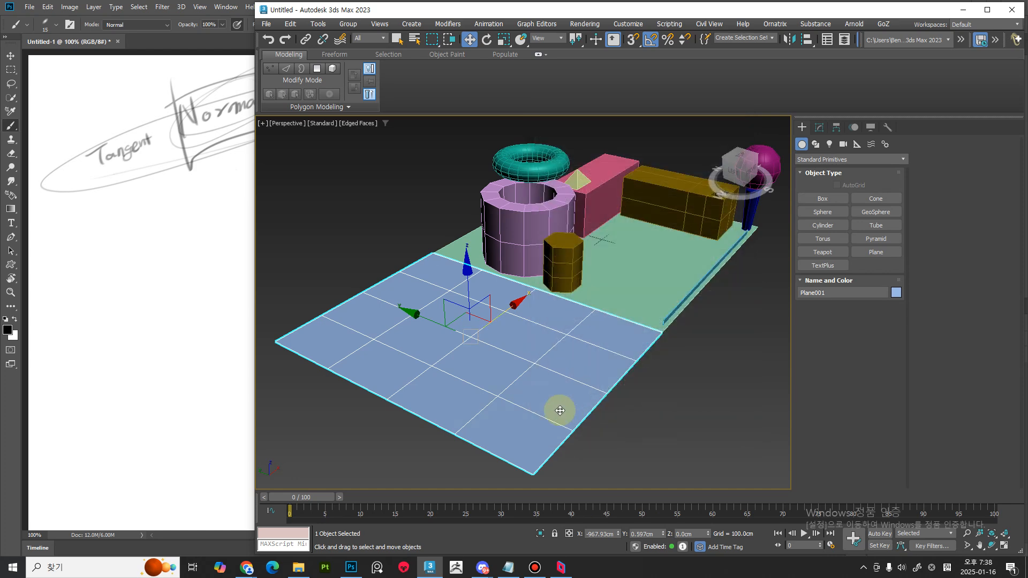
Examine the blue plane from above and below, selected and unselected, to compare its front with its culled back
{"action": "middle_click_drag", "start_coordinate": [555, 408], "coordinate": [551, 338]}
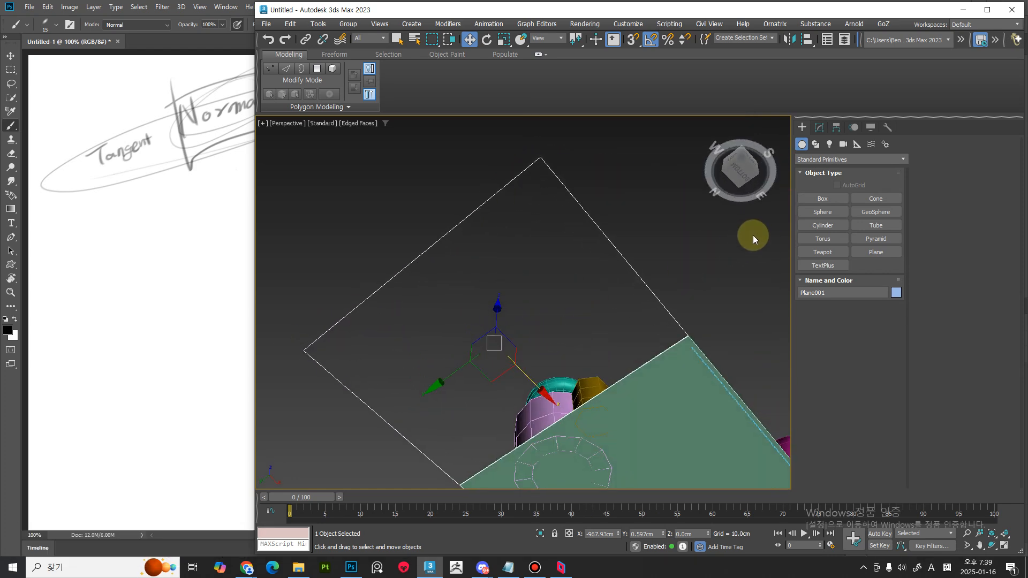
{"action": "left_click", "coordinate": [665, 296]}
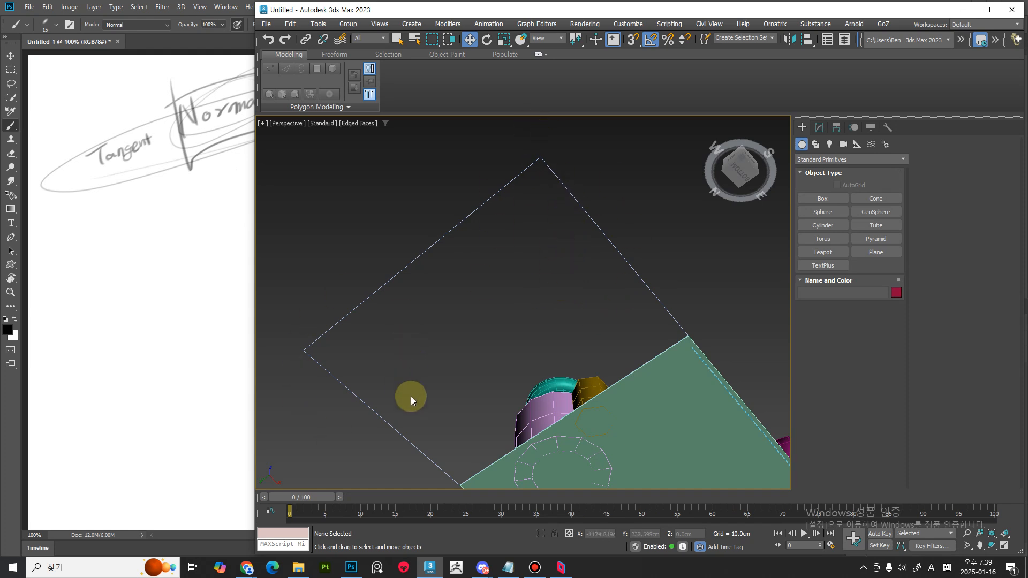
{"action": "left_click", "coordinate": [713, 125]}
{"action": "middle_click_drag", "start_coordinate": [407, 461], "coordinate": [481, 295]}
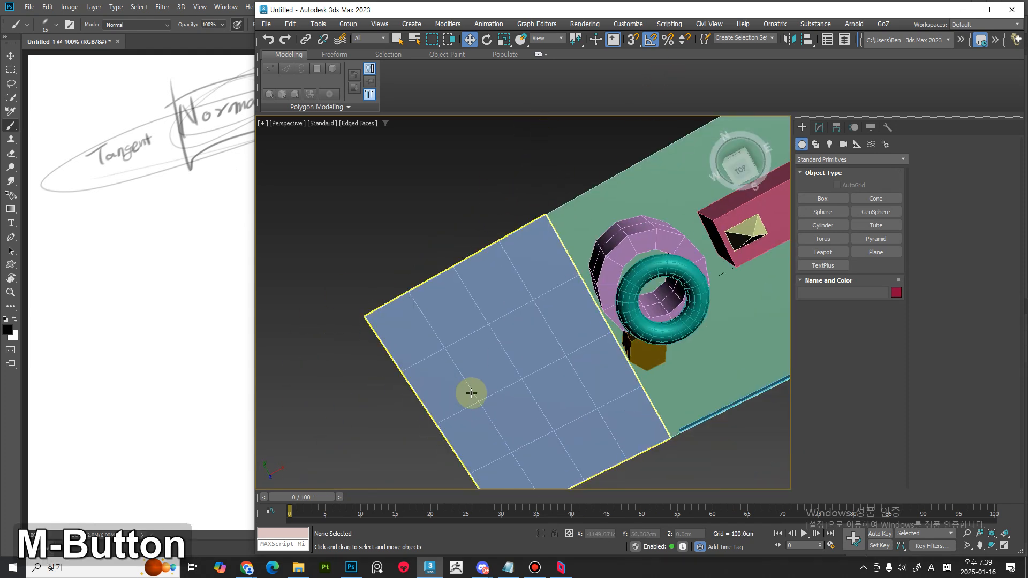
{"action": "left_click", "coordinate": [470, 389]}
{"action": "left_click_drag", "start_coordinate": [741, 170], "coordinate": [742, 140]}
{"action": "left_click_drag", "start_coordinate": [742, 214], "coordinate": [745, 140]}
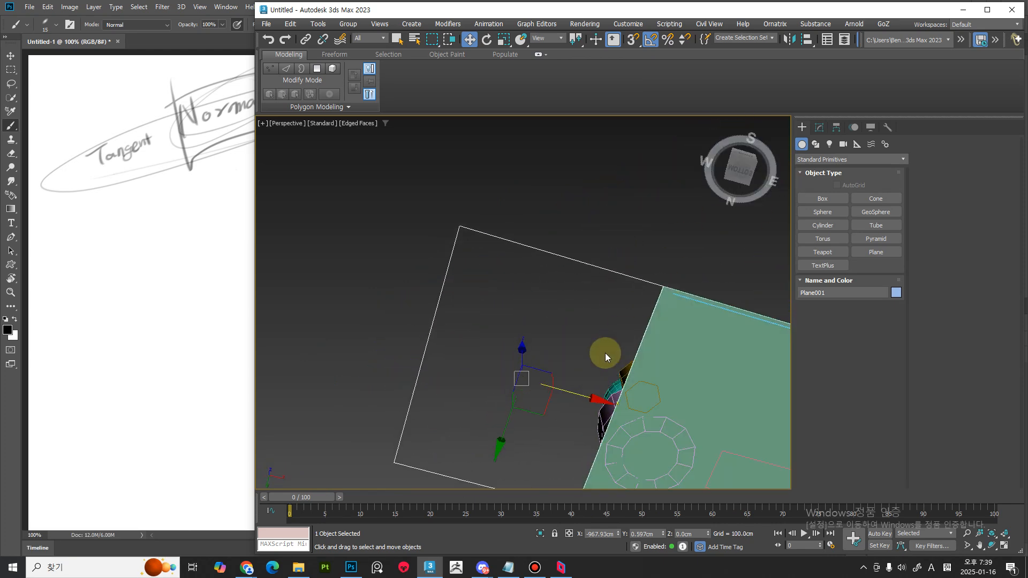
{"action": "left_click", "coordinate": [574, 261]}
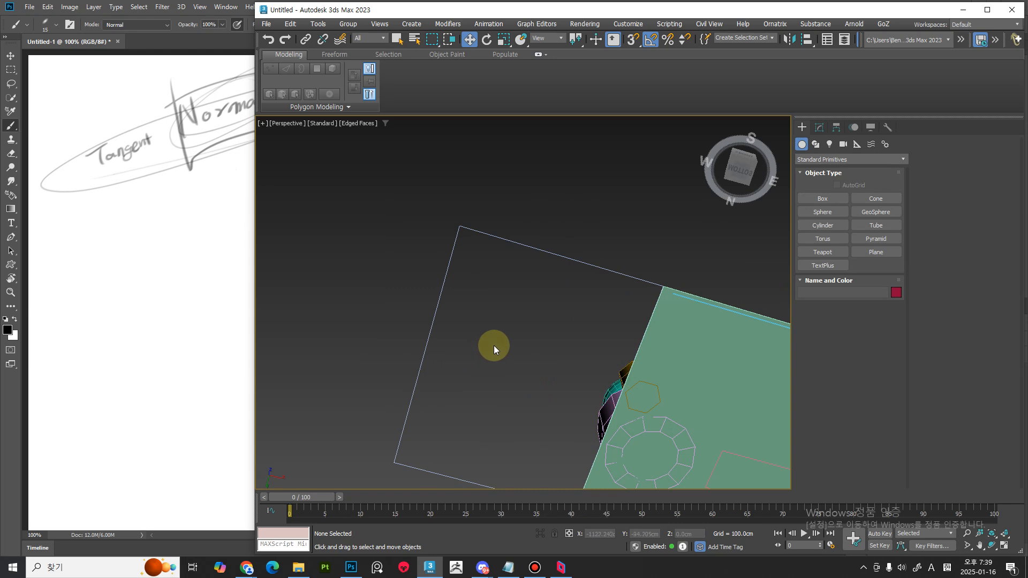
{"action": "left_click_drag", "start_coordinate": [739, 176], "coordinate": [743, 206]}
{"action": "left_click", "coordinate": [505, 360]}
{"action": "middle_click_drag", "start_coordinate": [505, 361], "coordinate": [532, 341]}
Switch to Photoshop and handwrite the note "3D 한면만 렌더링 한다." in the empty area beside the existing notes
{"action": "left_click", "coordinate": [202, 36]}
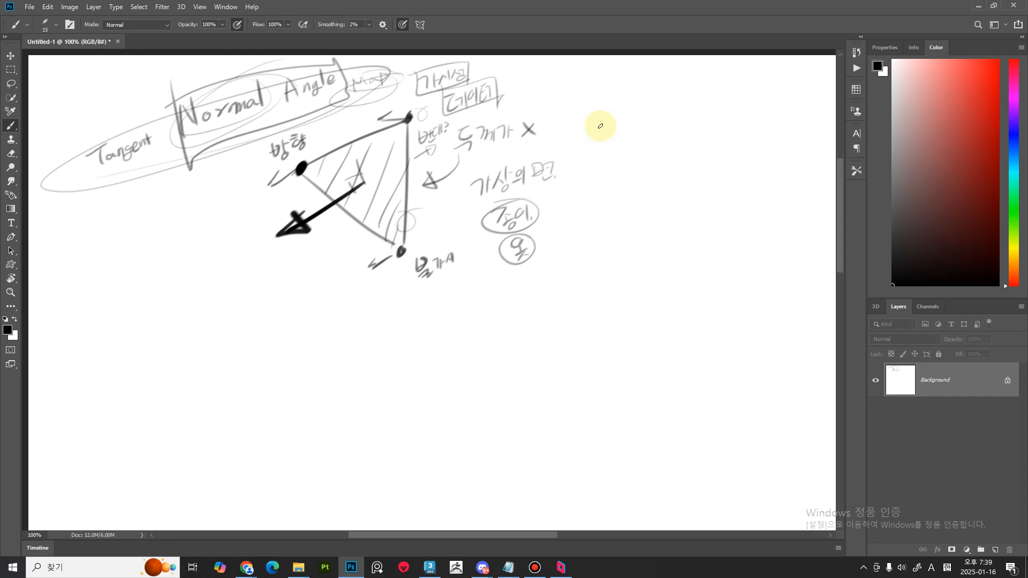
{"action": "mouse_move", "coordinate": [589, 107]}
{"action": "left_mouse_down"}
{"action": "mouse_move", "coordinate": [590, 129]}
{"action": "mouse_move", "coordinate": [604, 130]}
{"action": "mouse_move", "coordinate": [656, 102]}
{"action": "left_mouse_up"}
{"action": "left_click_drag", "start_coordinate": [647, 107], "coordinate": [660, 106]}
{"action": "left_click_drag", "start_coordinate": [654, 110], "coordinate": [655, 110]}
{"action": "mouse_move", "coordinate": [665, 105]}
{"action": "left_mouse_down"}
{"action": "mouse_move", "coordinate": [664, 122]}
{"action": "mouse_move", "coordinate": [679, 116]}
{"action": "left_mouse_up"}
{"action": "mouse_move", "coordinate": [681, 107]}
{"action": "left_mouse_down"}
{"action": "mouse_move", "coordinate": [686, 121]}
{"action": "mouse_move", "coordinate": [670, 123]}
{"action": "mouse_move", "coordinate": [748, 119]}
{"action": "left_mouse_up"}
{"action": "left_click_drag", "start_coordinate": [754, 100], "coordinate": [766, 120]}
{"action": "left_click_drag", "start_coordinate": [771, 105], "coordinate": [775, 112]}
{"action": "left_click_drag", "start_coordinate": [636, 136], "coordinate": [656, 146]}
{"action": "mouse_move", "coordinate": [665, 134]}
{"action": "left_mouse_down"}
{"action": "mouse_move", "coordinate": [666, 153]}
{"action": "mouse_move", "coordinate": [671, 142]}
{"action": "left_mouse_up"}
{"action": "left_click_drag", "start_coordinate": [676, 139], "coordinate": [691, 153]}
{"action": "left_click_drag", "start_coordinate": [691, 141], "coordinate": [696, 141]}
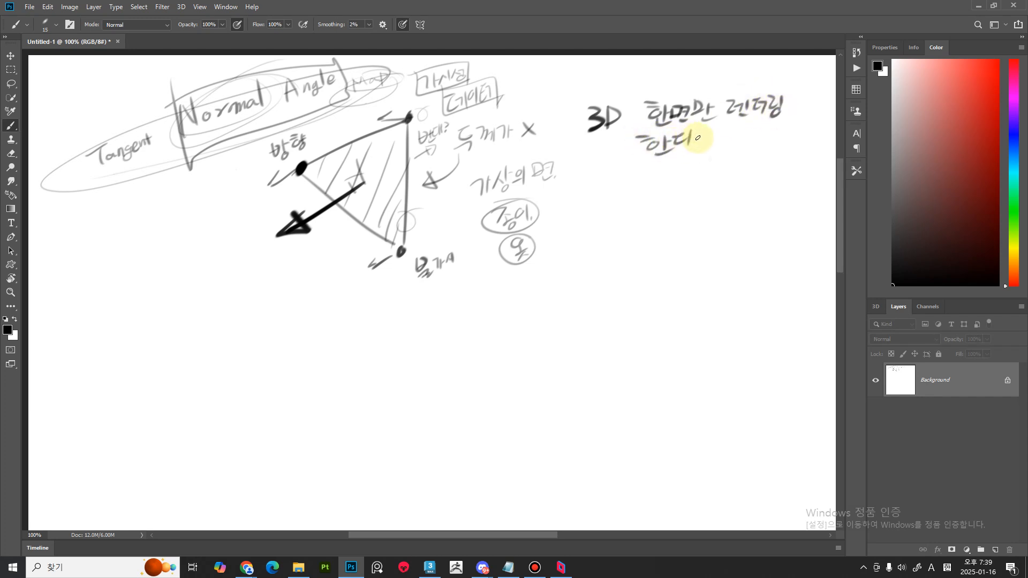
{"action": "left_click", "coordinate": [695, 148]}
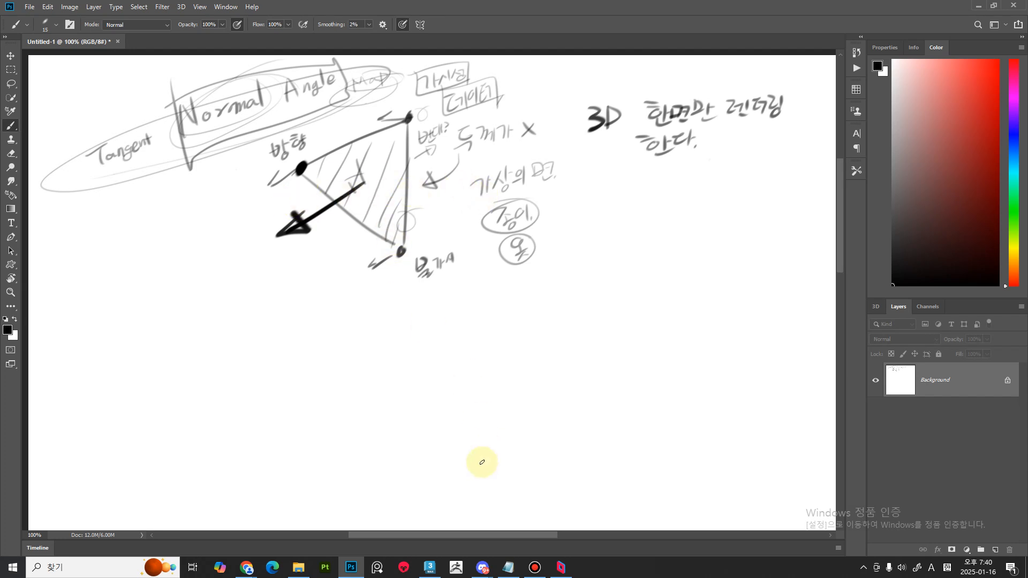
Switch to 3ds Max and display the polygon and vertex statistics in the Perspective viewport
{"action": "left_click", "coordinate": [430, 568]}
{"action": "middle_click_drag", "start_coordinate": [544, 422], "coordinate": [553, 334]}
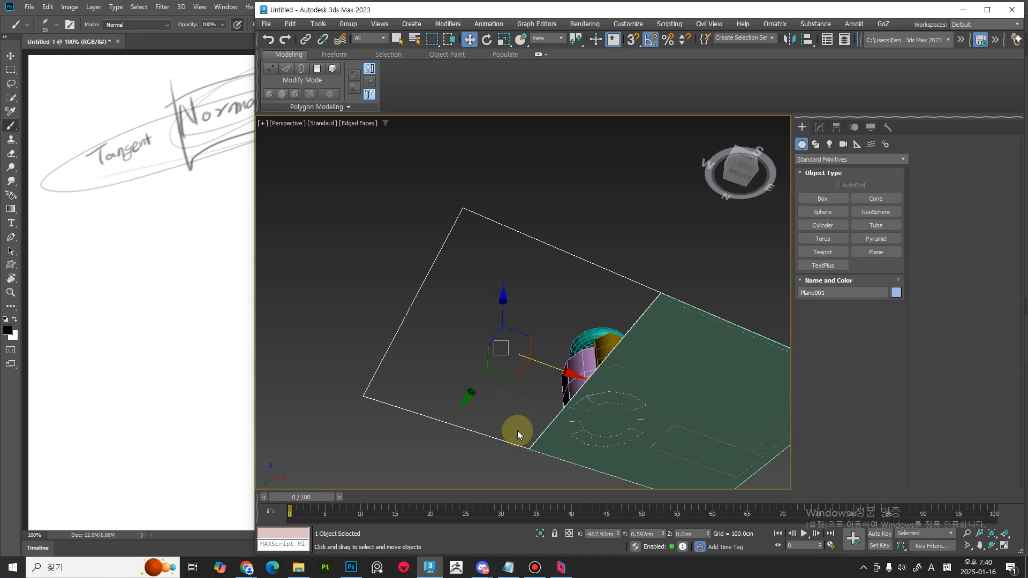
{"action": "middle_click_drag", "start_coordinate": [558, 285], "coordinate": [551, 306], "text": "alt"}
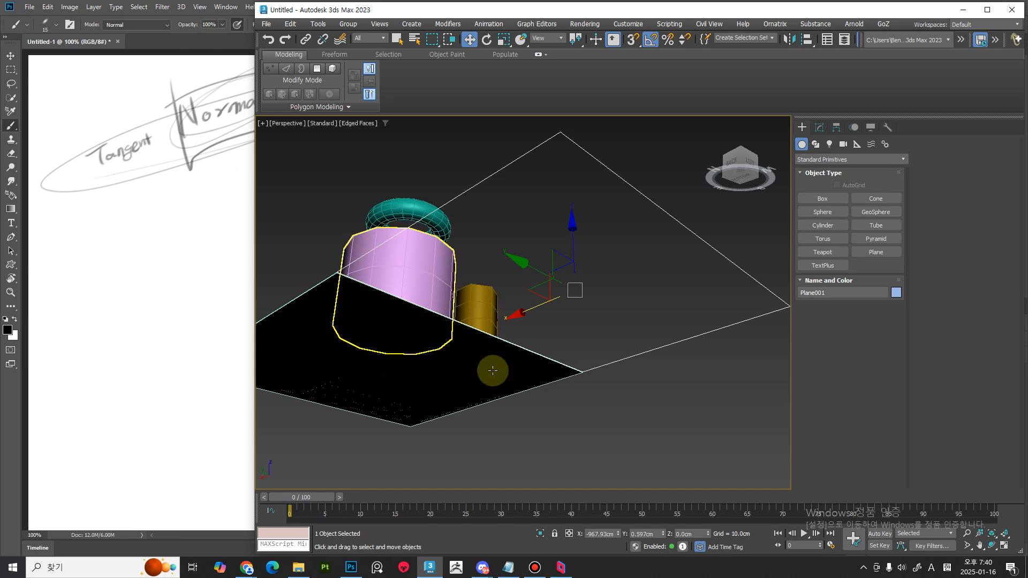
{"action": "mouse_move", "coordinate": [626, 348]}
{"action": "middle_mouse_down", "text": "alt"}
{"action": "mouse_move", "coordinate": [620, 413]}
{"action": "mouse_move", "coordinate": [592, 399]}
{"action": "mouse_move", "coordinate": [601, 387]}
{"action": "mouse_move", "coordinate": [553, 337]}
{"action": "mouse_move", "coordinate": [514, 353]}
{"action": "mouse_move", "coordinate": [513, 372]}
{"action": "mouse_move", "coordinate": [557, 359]}
{"action": "mouse_move", "coordinate": [525, 356]}
{"action": "mouse_move", "coordinate": [523, 374]}
{"action": "middle_mouse_up", "text": "alt"}
{"action": "key", "text": "7"}
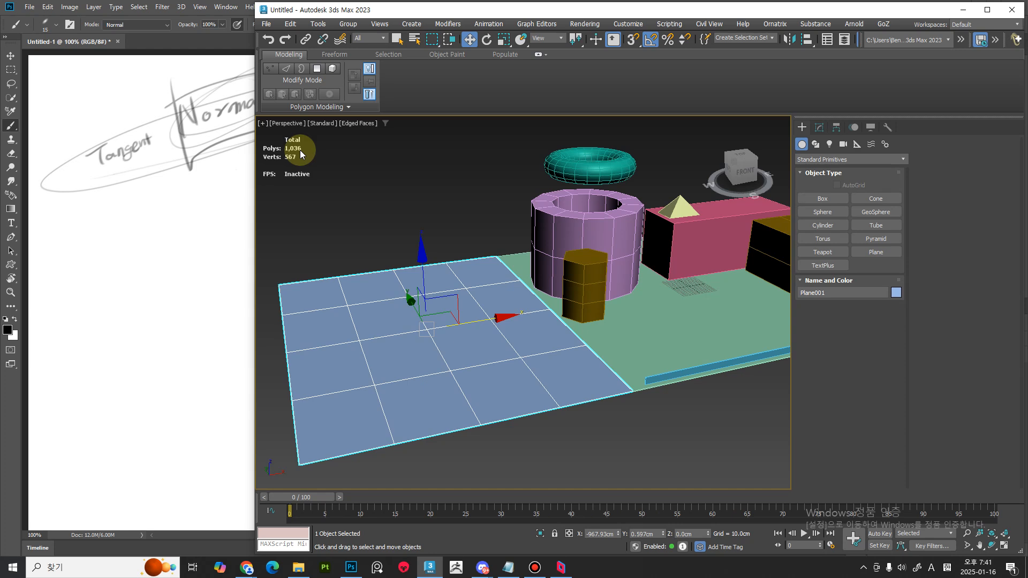
Turn off Backface Cull in the object properties of the blue plane Plane001 and check its underside
{"action": "middle_click_drag", "start_coordinate": [514, 328], "coordinate": [462, 378]}
{"action": "scroll", "coordinate": [539, 337], "scroll_direction": "down", "scroll_amount": 2}
{"action": "right_click", "coordinate": [399, 369]}
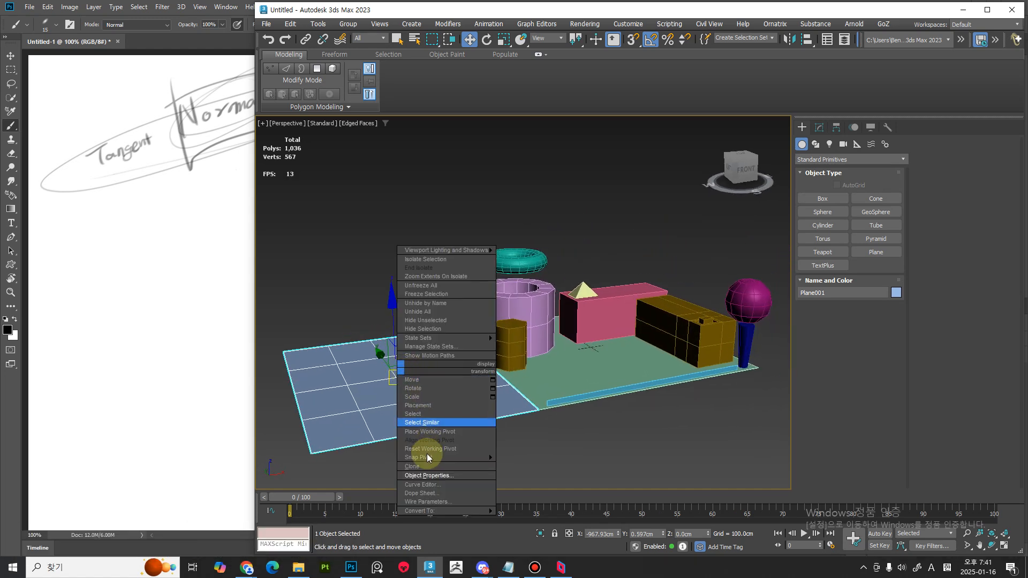
{"action": "left_click", "coordinate": [430, 476]}
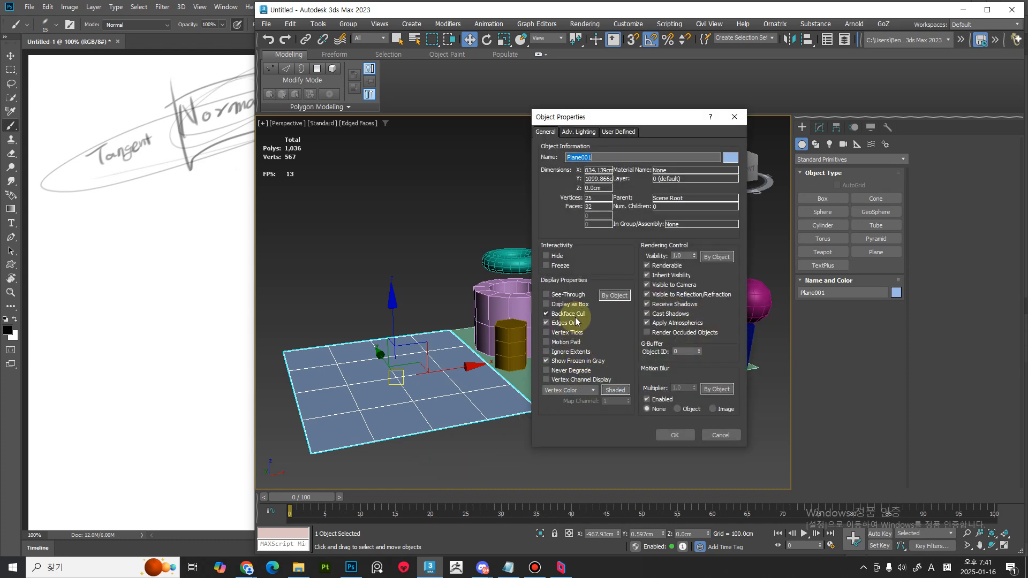
{"action": "left_click", "coordinate": [676, 435]}
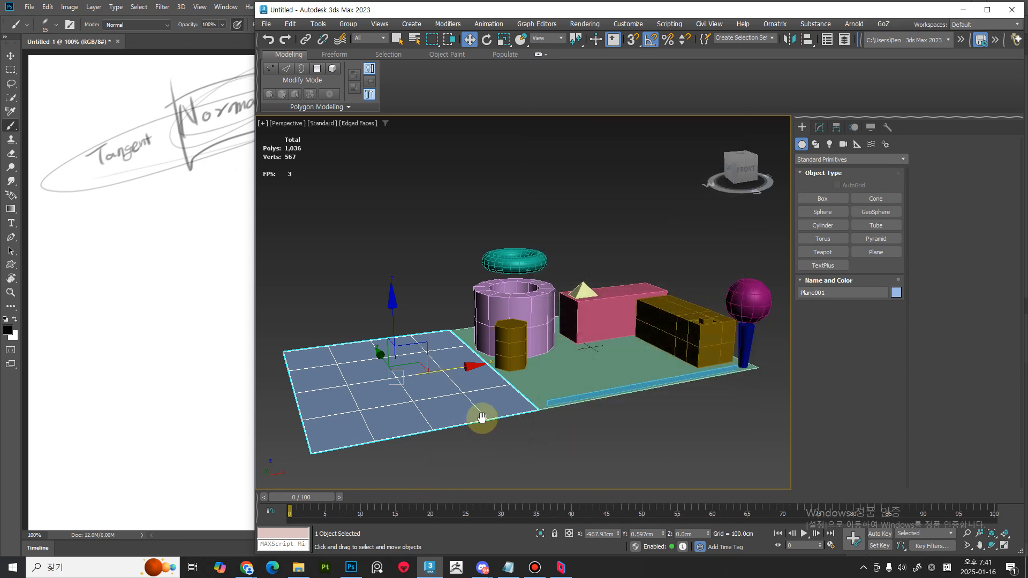
{"action": "middle_click_drag", "start_coordinate": [482, 418], "coordinate": [509, 355], "text": "alt"}
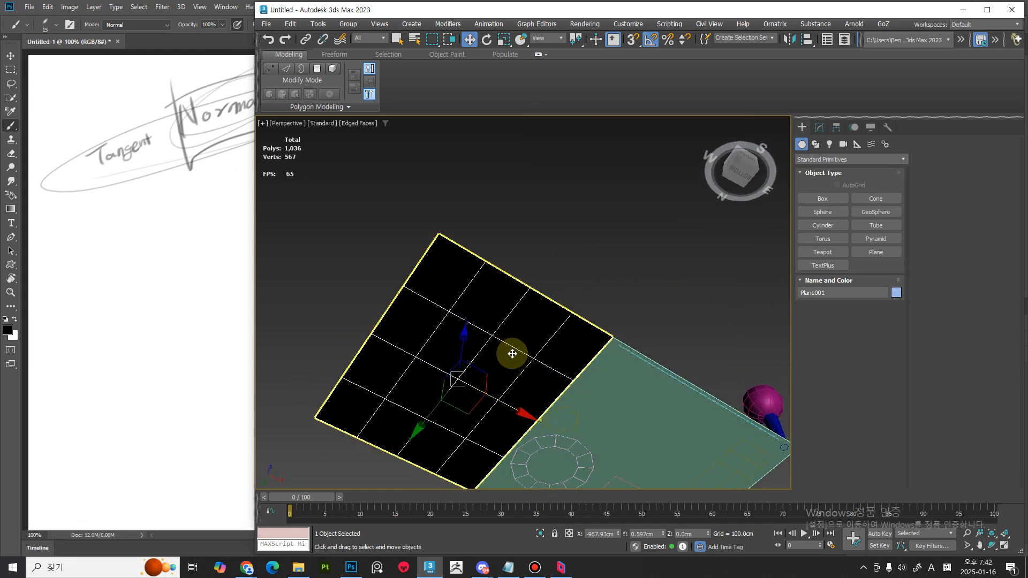
{"action": "left_click", "coordinate": [556, 287]}
{"action": "left_click", "coordinate": [489, 328]}
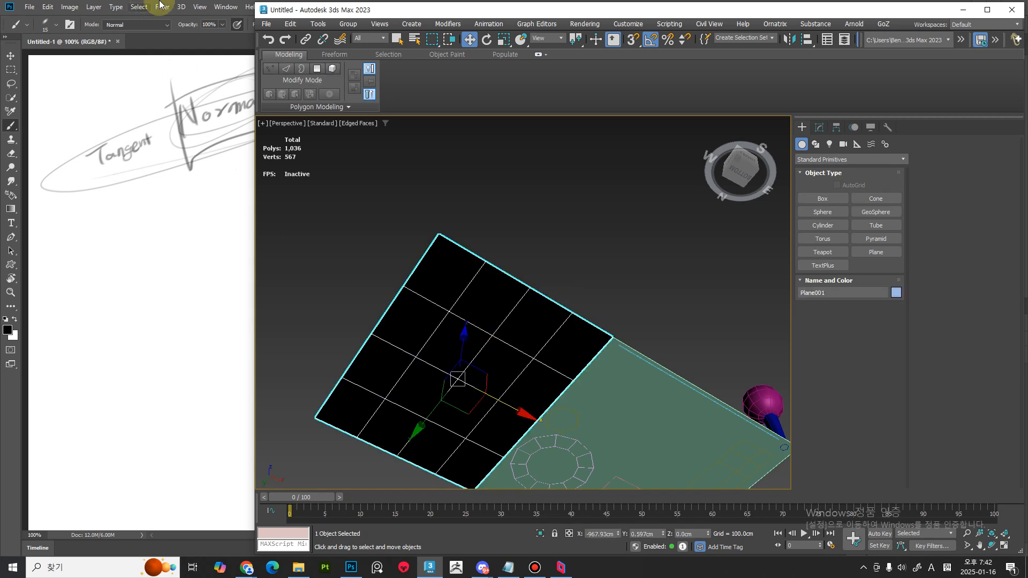
Switch to Photoshop, erase the note beside the triangle's lowest corner, and handwrite an underlined "뒷면허용." in its place
{"action": "left_click", "coordinate": [197, 39]}
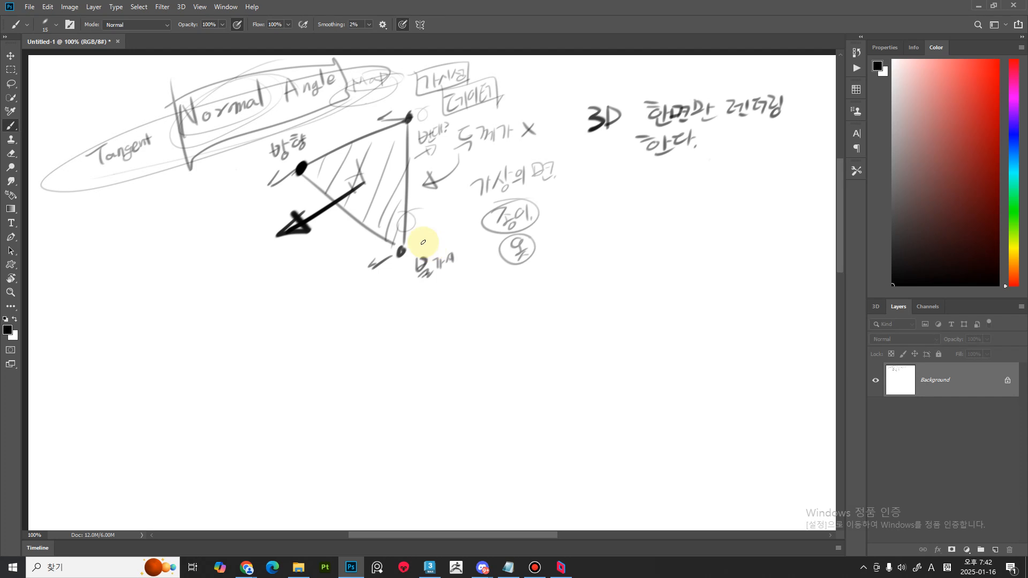
{"action": "key", "text": "e"}
{"action": "mouse_move", "coordinate": [443, 259]}
{"action": "left_mouse_down"}
{"action": "mouse_move", "coordinate": [457, 255]}
{"action": "mouse_move", "coordinate": [417, 276]}
{"action": "mouse_move", "coordinate": [449, 264]}
{"action": "mouse_move", "coordinate": [430, 276]}
{"action": "mouse_move", "coordinate": [431, 257]}
{"action": "mouse_move", "coordinate": [452, 251]}
{"action": "mouse_move", "coordinate": [454, 271]}
{"action": "mouse_move", "coordinate": [469, 247]}
{"action": "mouse_move", "coordinate": [474, 268]}
{"action": "left_mouse_up"}
{"action": "key", "text": "b"}
{"action": "left_click_drag", "start_coordinate": [408, 294], "coordinate": [485, 274]}
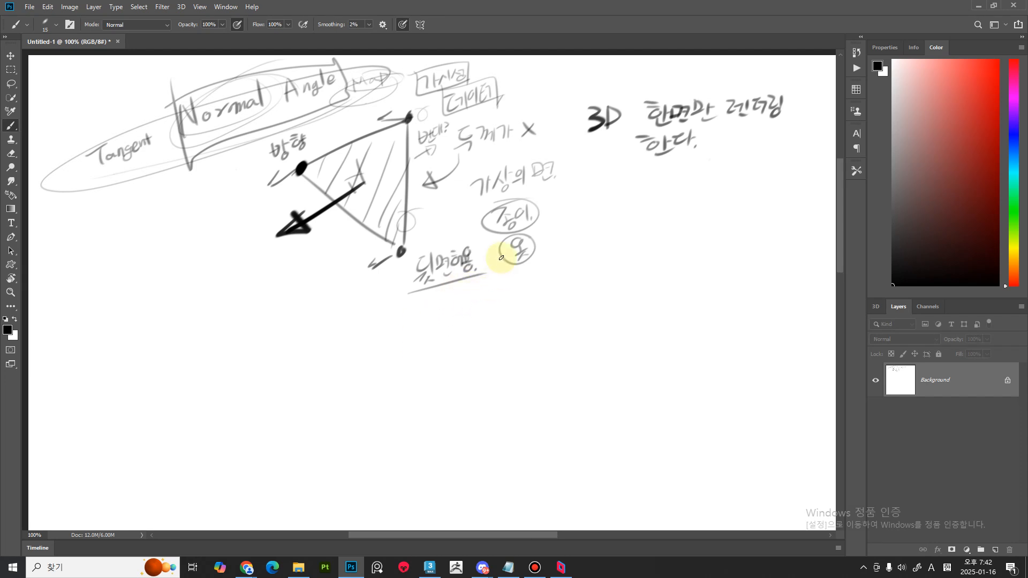
Switch to 3ds Max and compare Flat Color with Default Shading on the underside of the selected blue plane
{"action": "left_click", "coordinate": [443, 561]}
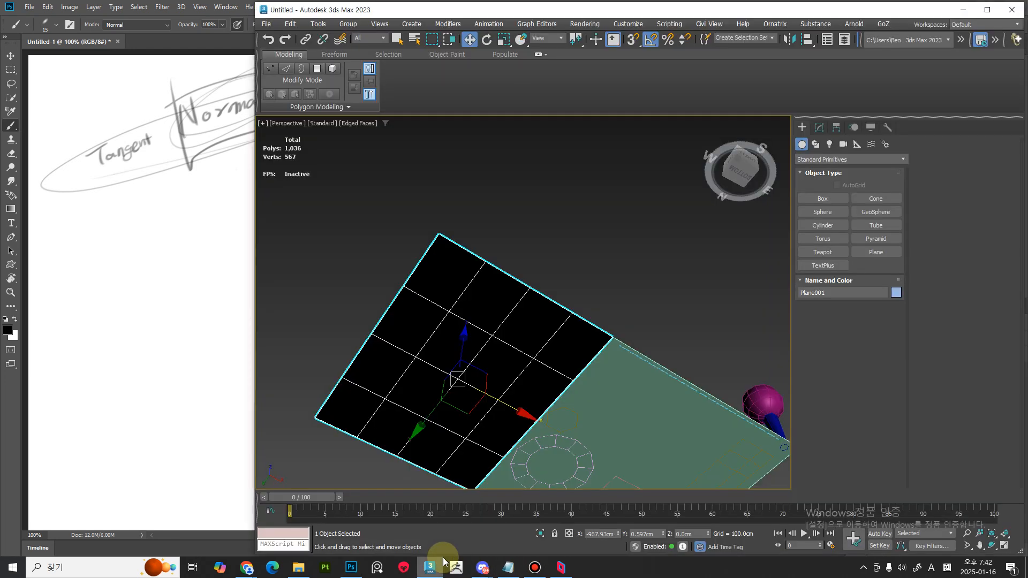
{"action": "left_click", "coordinate": [357, 123]}
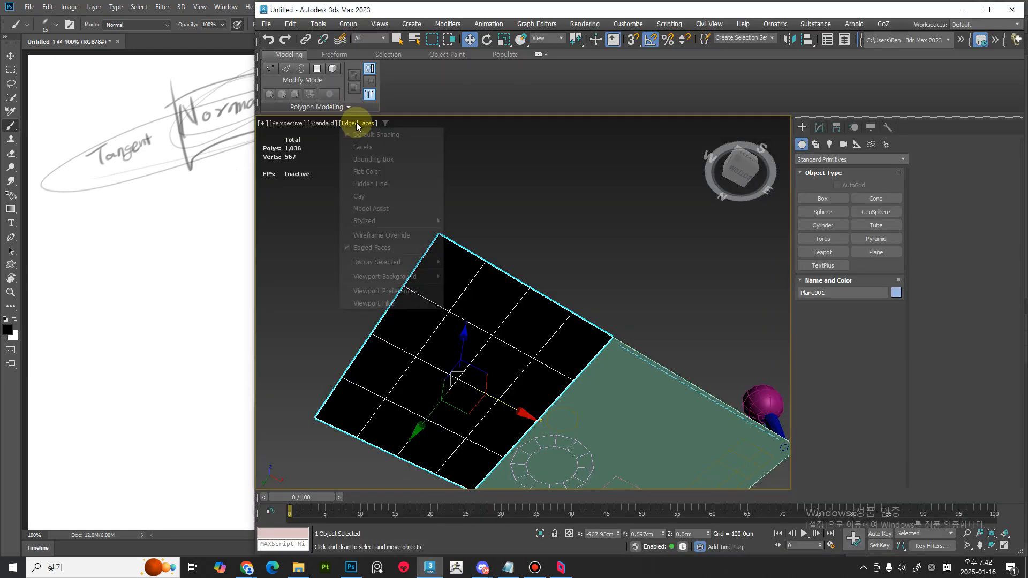
{"action": "left_click", "coordinate": [391, 171]}
{"action": "mouse_move", "coordinate": [541, 291]}
{"action": "middle_mouse_down"}
{"action": "mouse_move", "coordinate": [557, 248]}
{"action": "mouse_move", "coordinate": [547, 406]}
{"action": "mouse_move", "coordinate": [553, 272]}
{"action": "mouse_move", "coordinate": [535, 300]}
{"action": "middle_mouse_up"}
{"action": "left_click", "coordinate": [388, 123]}
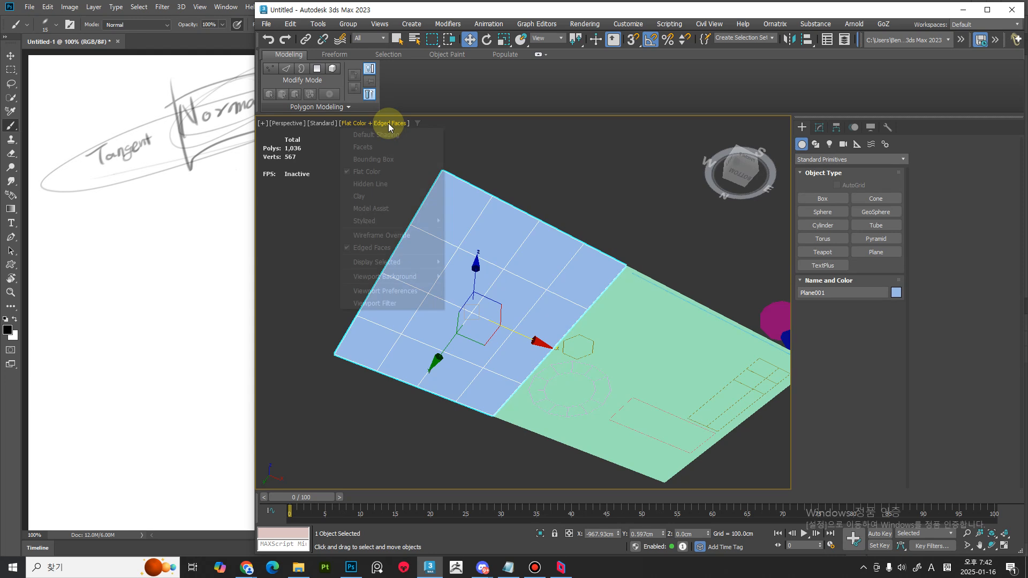
{"action": "left_click", "coordinate": [384, 143]}
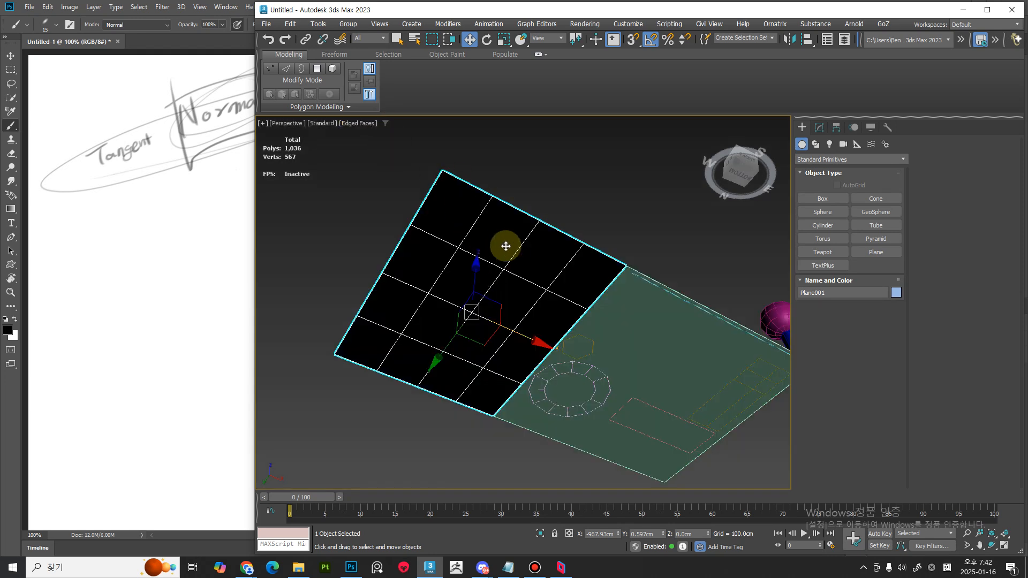
Display the deselected blue plane in Flat Color, reselect it, and restore Default Shading in the Perspective viewport
{"action": "left_click", "coordinate": [361, 127]}
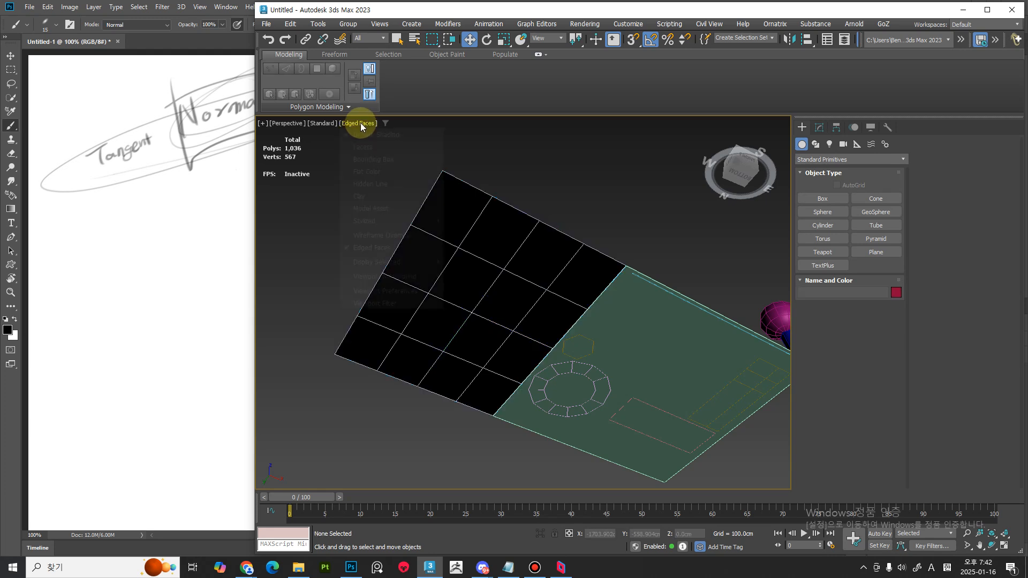
{"action": "left_click", "coordinate": [361, 123]}
{"action": "left_click", "coordinate": [365, 184]}
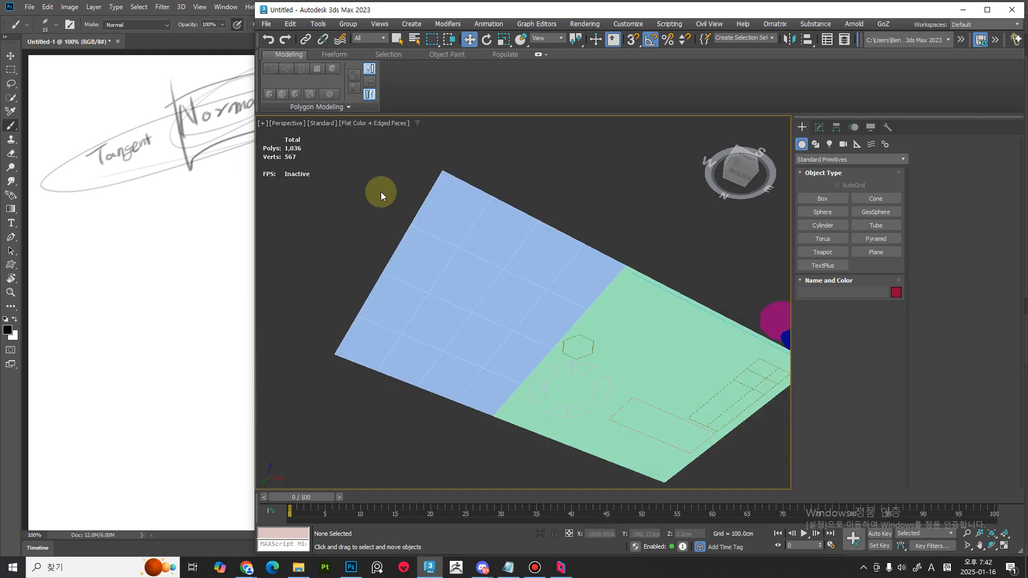
{"action": "left_click", "coordinate": [496, 245]}
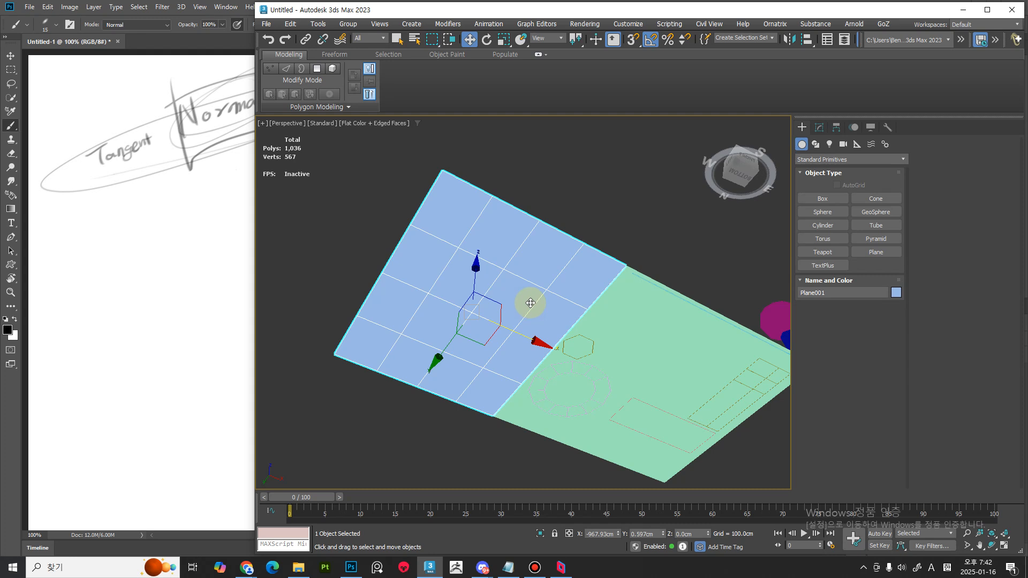
{"action": "left_click", "coordinate": [359, 122]}
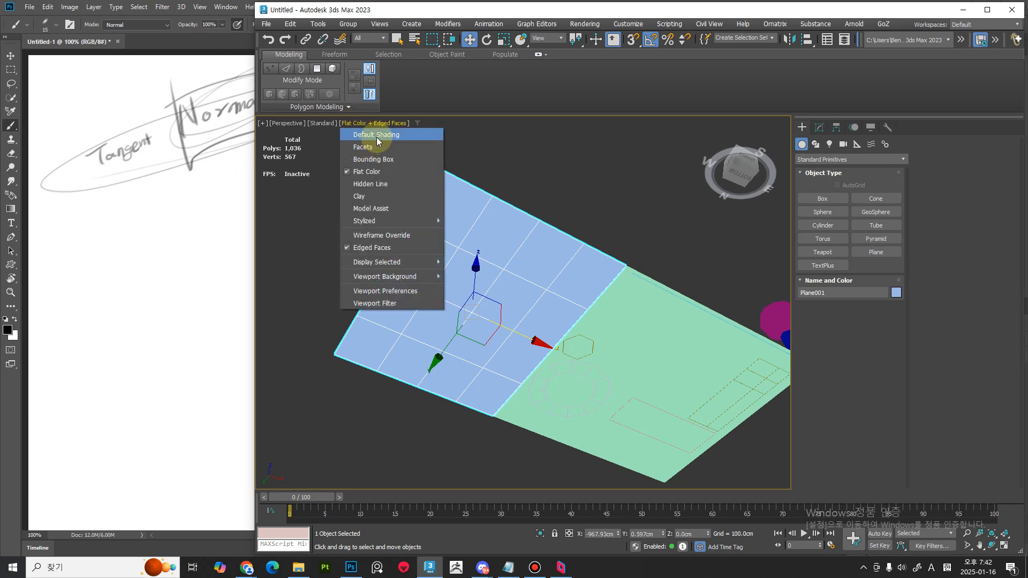
{"action": "left_click", "coordinate": [377, 137]}
Examine the front and back of the blue plane from above and below under Default Shading
{"action": "mouse_move", "coordinate": [482, 284]}
{"action": "middle_mouse_down"}
{"action": "mouse_move", "coordinate": [482, 274]}
{"action": "mouse_move", "coordinate": [491, 368]}
{"action": "middle_mouse_up"}
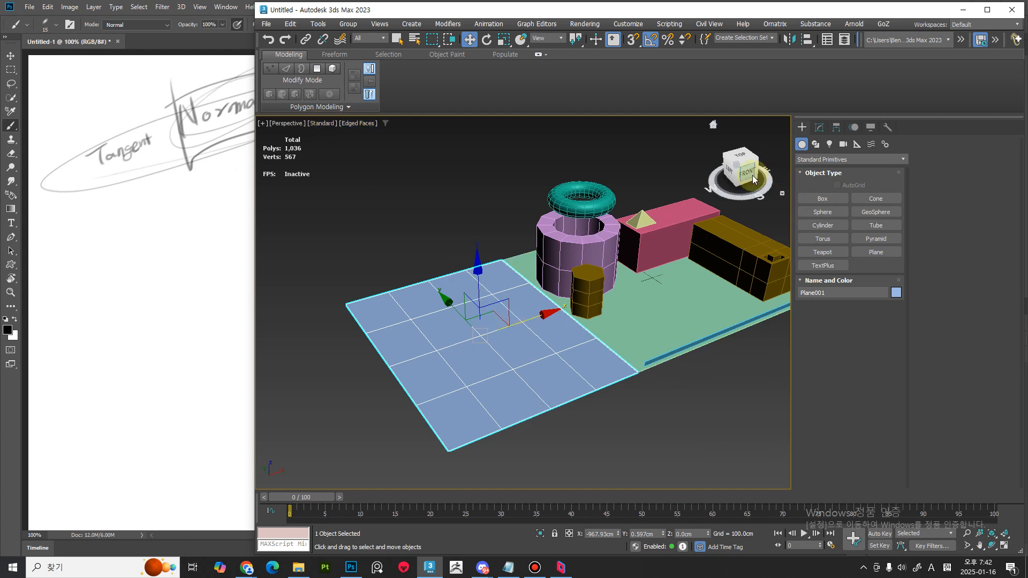
{"action": "left_click", "coordinate": [738, 156]}
{"action": "left_click_drag", "start_coordinate": [677, 258], "coordinate": [739, 85]}
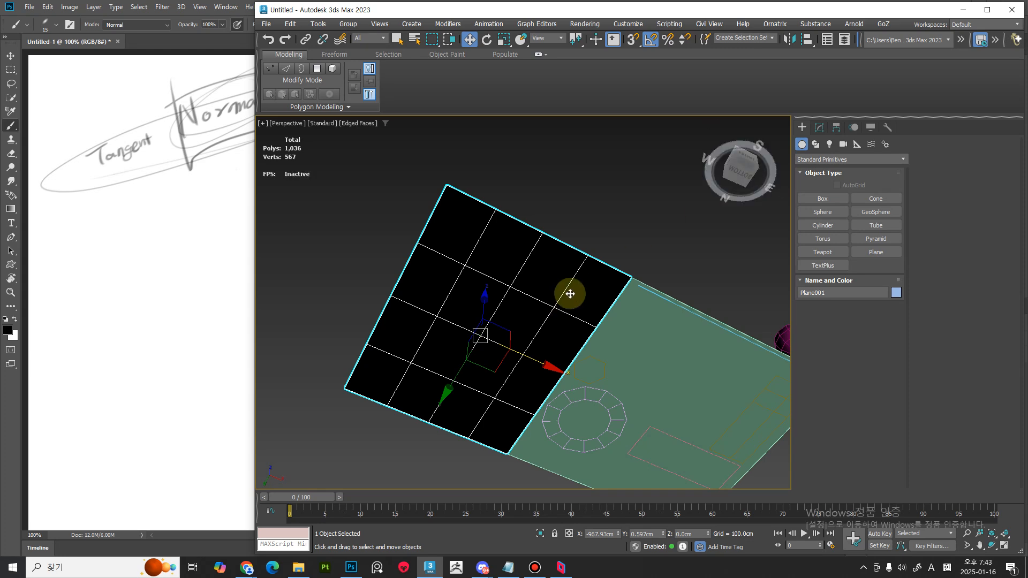
{"action": "left_click_drag", "start_coordinate": [741, 176], "coordinate": [679, 260]}
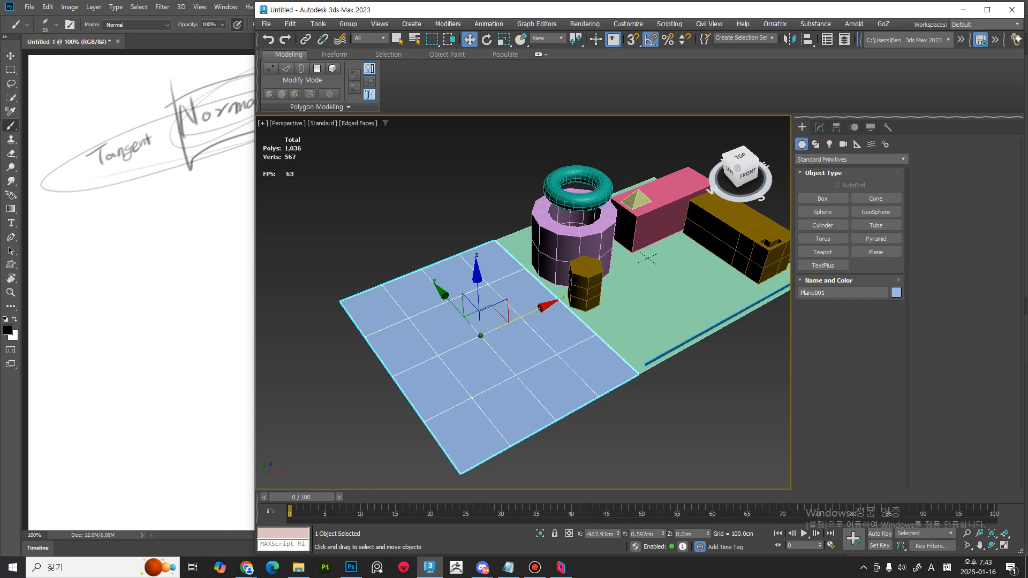
{"action": "middle_click_drag", "start_coordinate": [633, 290], "coordinate": [578, 304]}
{"action": "left_click_drag", "start_coordinate": [750, 173], "coordinate": [726, 137]}
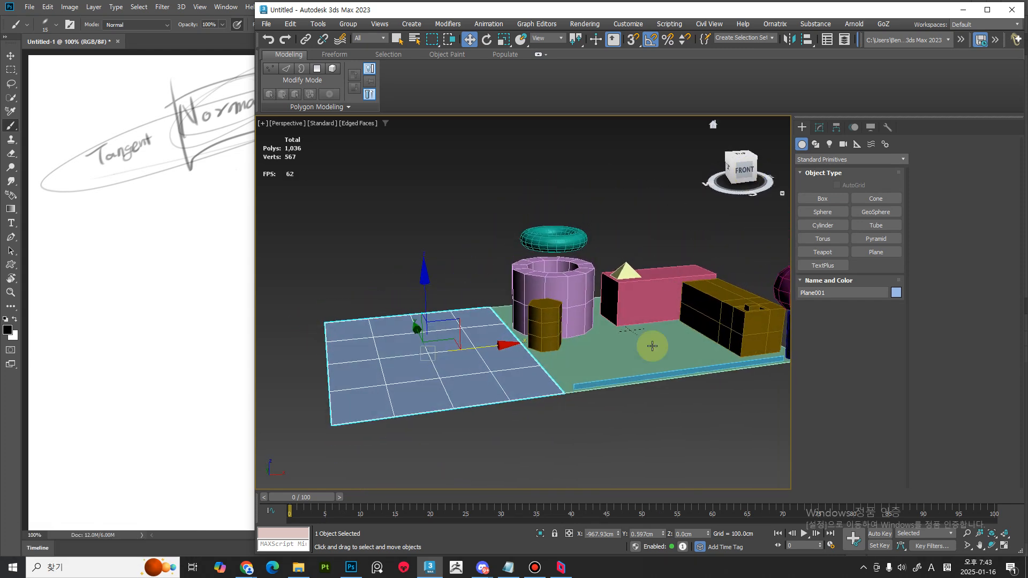
{"action": "middle_click_drag", "start_coordinate": [635, 355], "coordinate": [570, 367]}
{"action": "scroll", "coordinate": [608, 364], "scroll_direction": "down", "scroll_amount": 3}
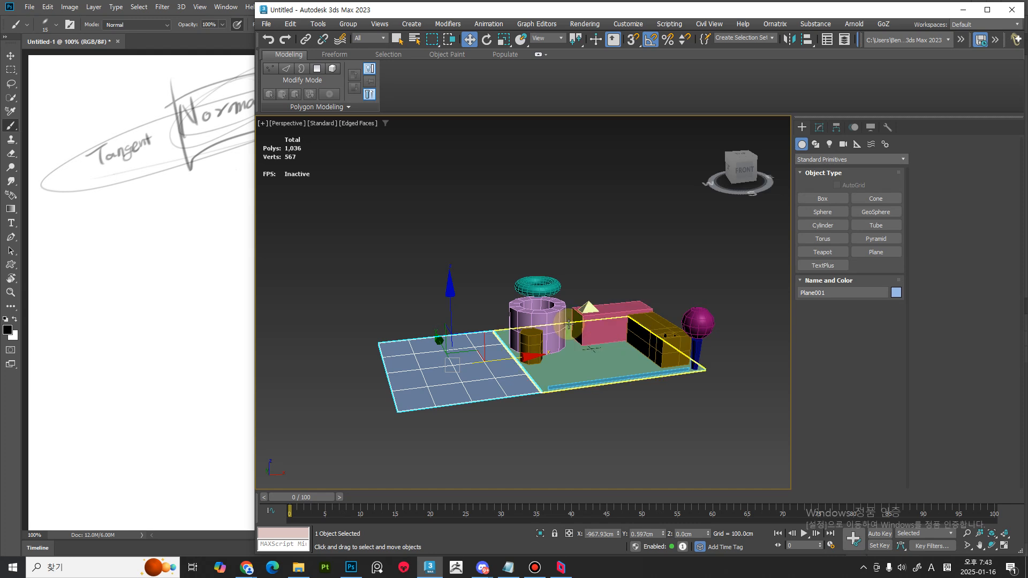
{"action": "middle_click_drag", "start_coordinate": [553, 357], "coordinate": [537, 355]}
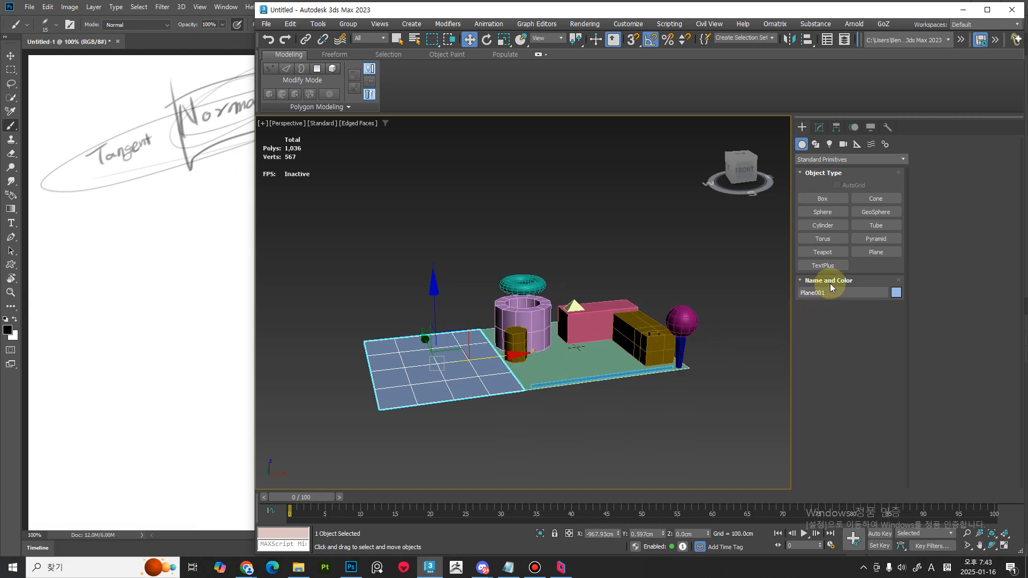
Review the blue plane's parameters and the display unit scale in Units Setup, leaving the settings unchanged
{"action": "left_click", "coordinate": [819, 127]}
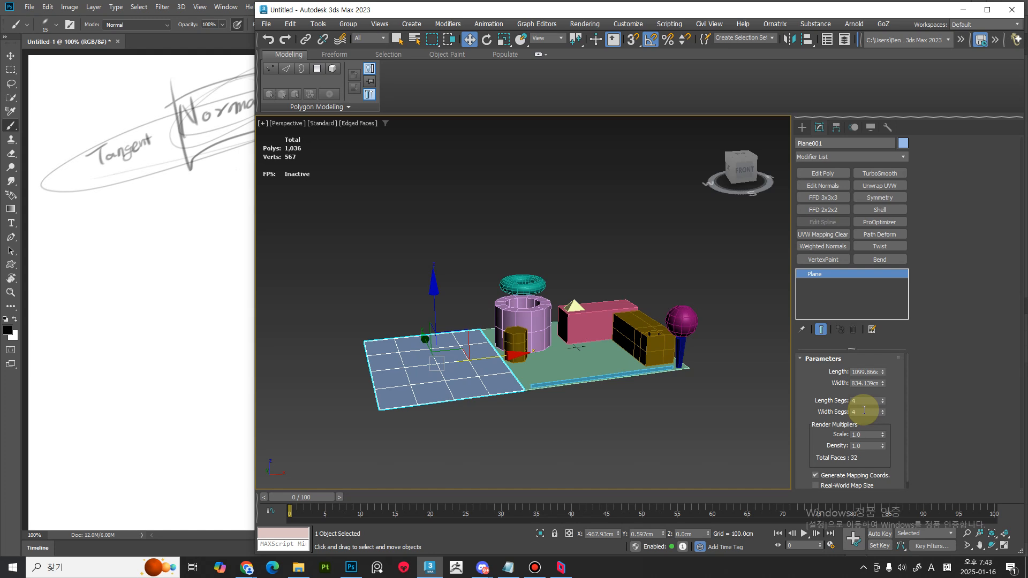
{"action": "left_click", "coordinate": [628, 24]}
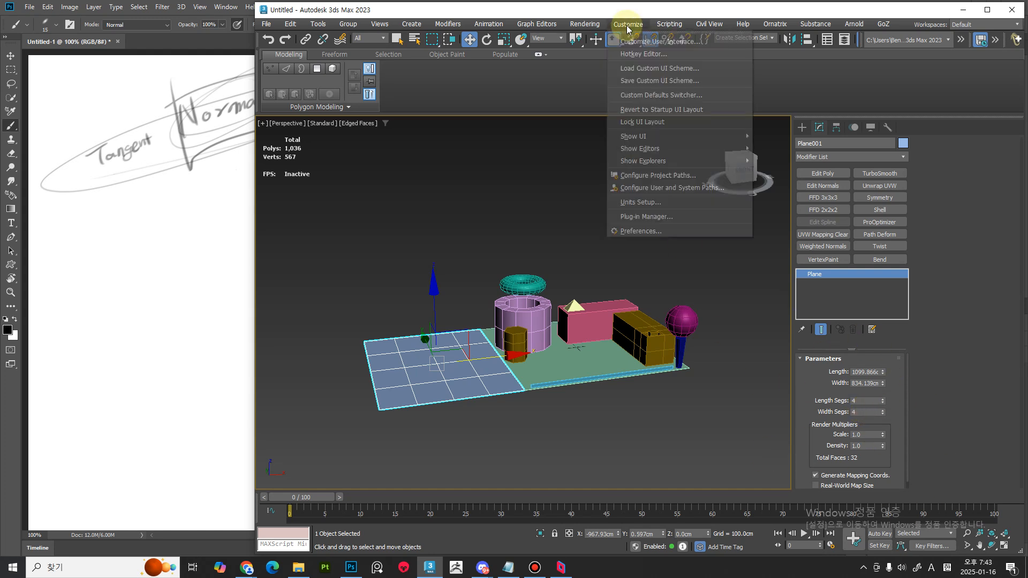
{"action": "left_click", "coordinate": [652, 205]}
{"action": "left_click_drag", "start_coordinate": [626, 201], "coordinate": [331, 217]}
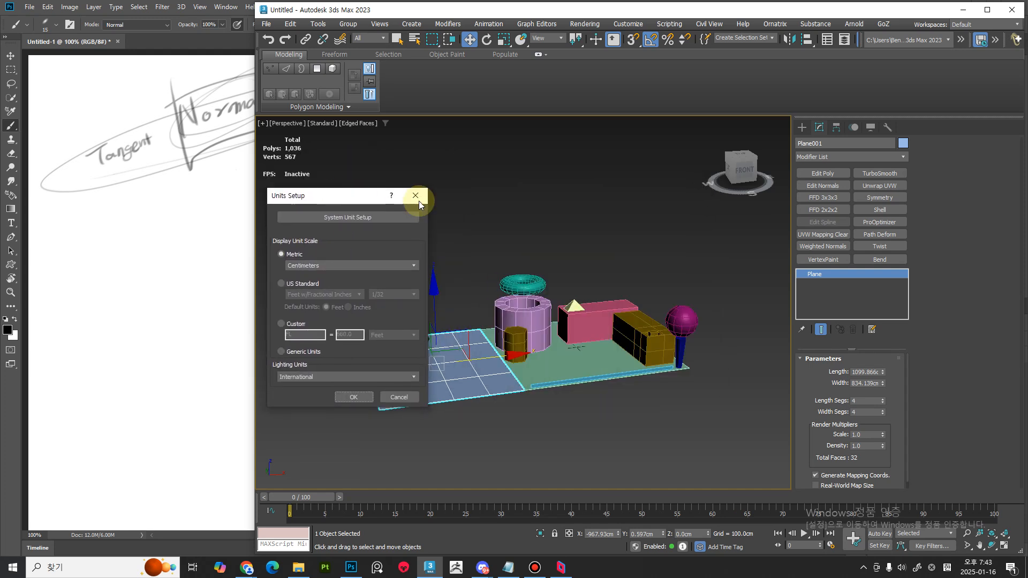
{"action": "left_click", "coordinate": [417, 197]}
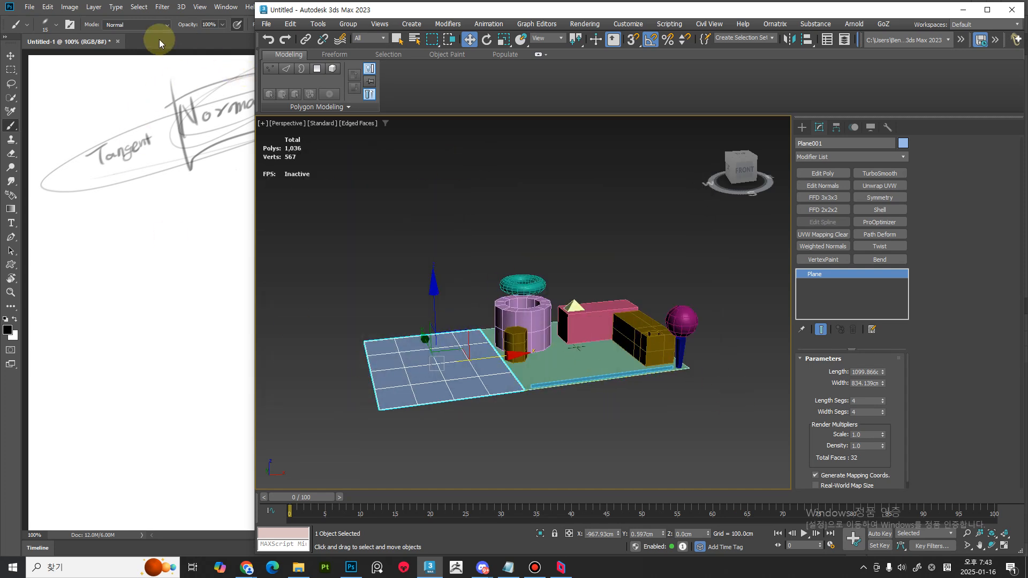
Switch to the Notepad shortcut notes and place the cursor at the end of the final line
{"action": "left_click", "coordinate": [508, 567]}
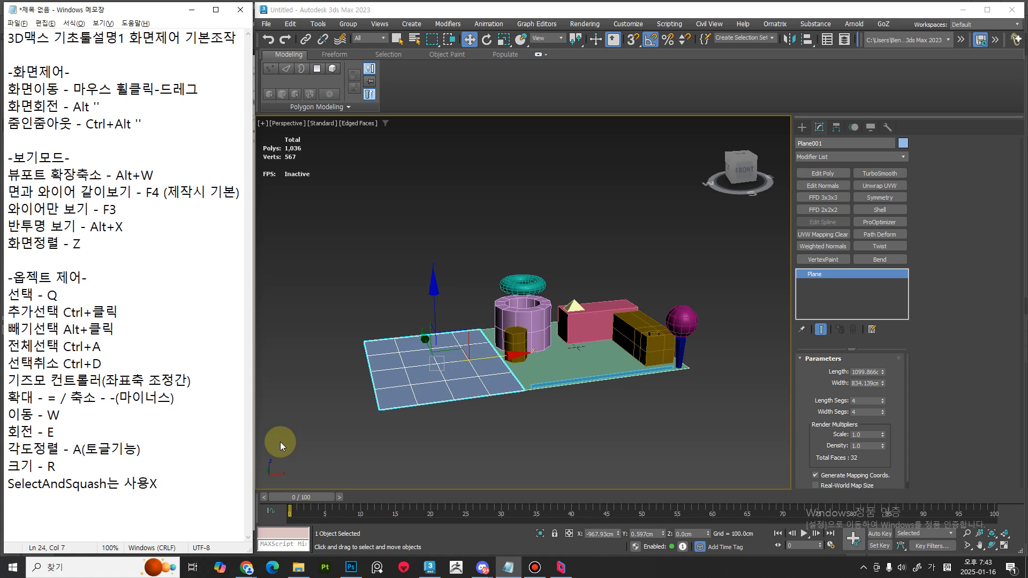
{"action": "left_click", "coordinate": [216, 481]}
Switch to 3ds Max and select the brown box Box001 beside the magenta sphere
{"action": "middle_click_drag", "start_coordinate": [509, 415], "coordinate": [548, 363]}
{"action": "left_click", "coordinate": [647, 337]}
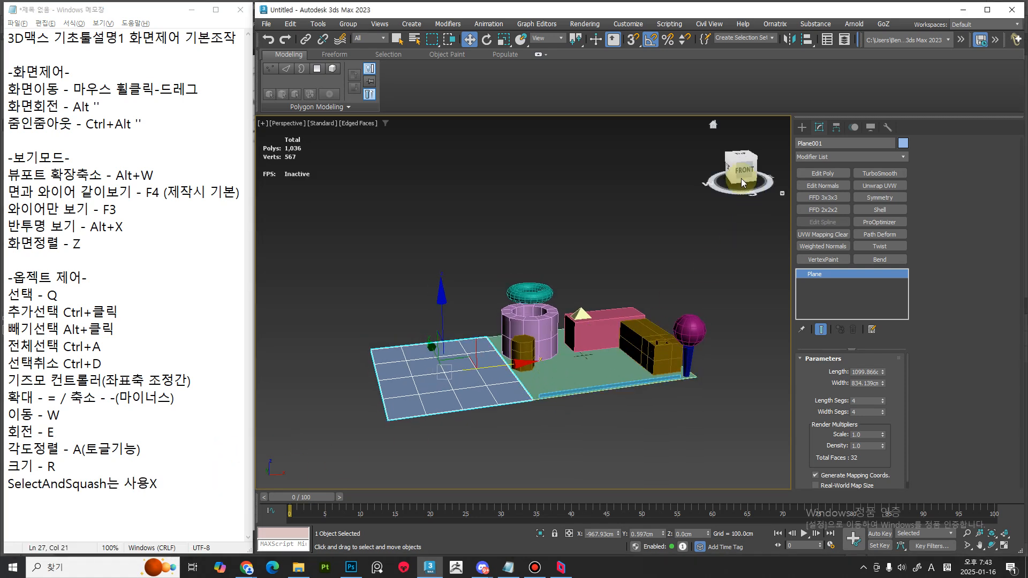
{"action": "scroll", "coordinate": [535, 327], "scroll_direction": "up", "scroll_amount": 4}
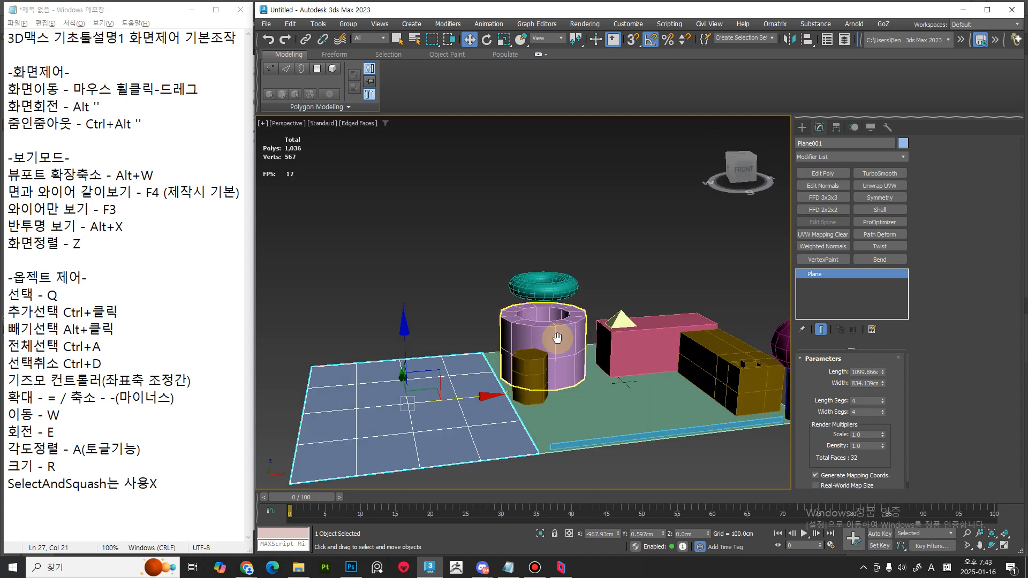
{"action": "mouse_move", "coordinate": [558, 338]}
{"action": "middle_mouse_down"}
{"action": "mouse_move", "coordinate": [530, 306]}
{"action": "mouse_move", "coordinate": [544, 338]}
{"action": "middle_mouse_up"}
{"action": "scroll", "coordinate": [531, 306], "scroll_direction": "down", "scroll_amount": 3}
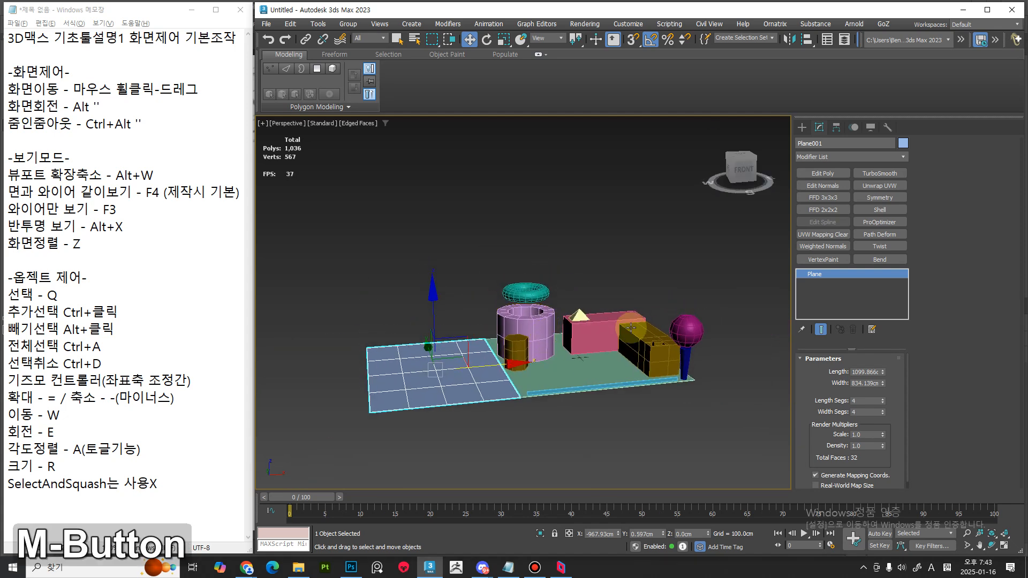
{"action": "left_click", "coordinate": [641, 358]}
{"action": "middle_click_drag", "start_coordinate": [641, 359], "coordinate": [594, 368]}
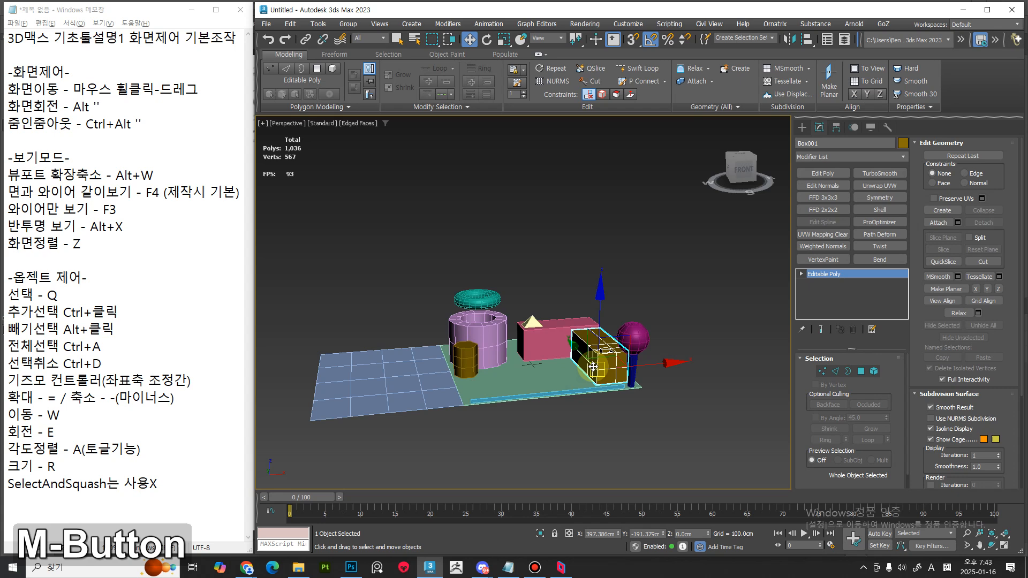
{"action": "scroll", "coordinate": [593, 367], "scroll_direction": "up", "scroll_amount": 2}
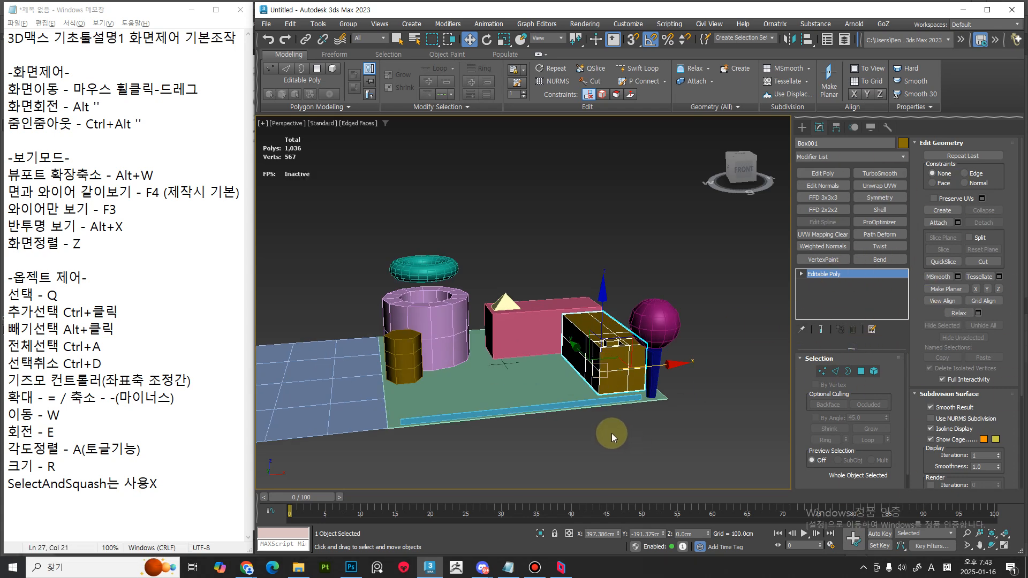
{"action": "middle_click_drag", "start_coordinate": [611, 432], "coordinate": [660, 425]}
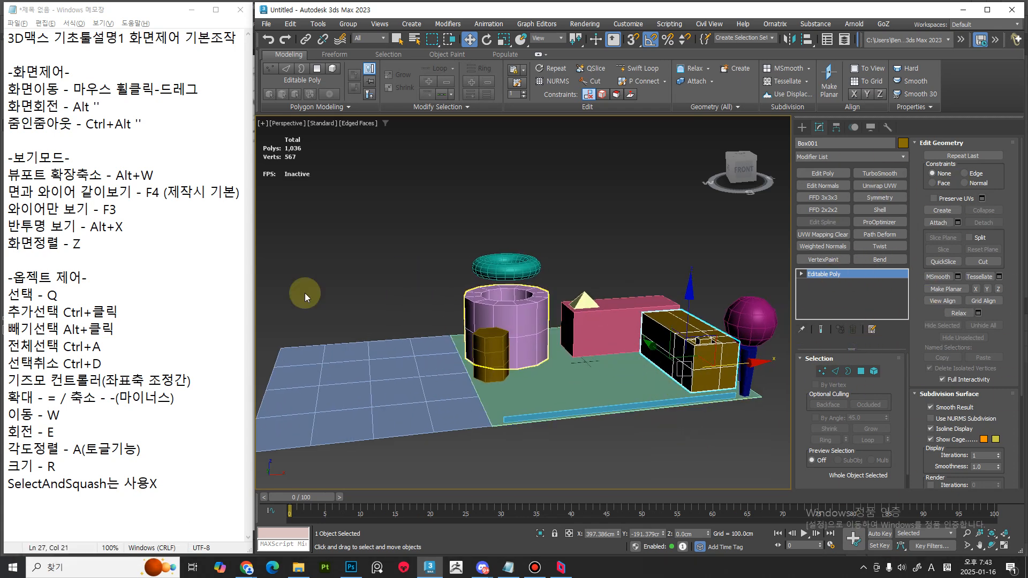